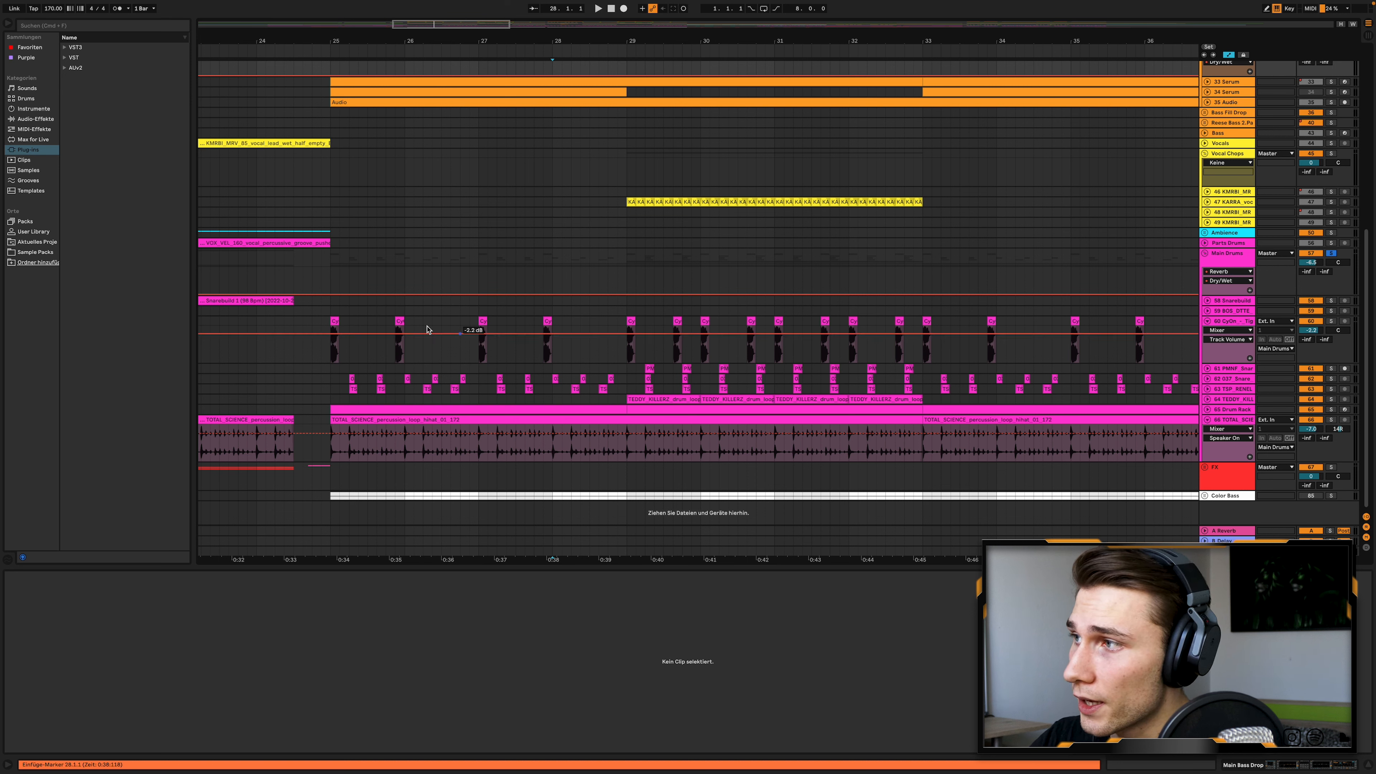
Play back the main drums from the kick clip at bar 25 and again from the kick clip at bar 29.
{"action": "left_click", "coordinate": [335, 321]}
{"action": "key", "text": "space"}
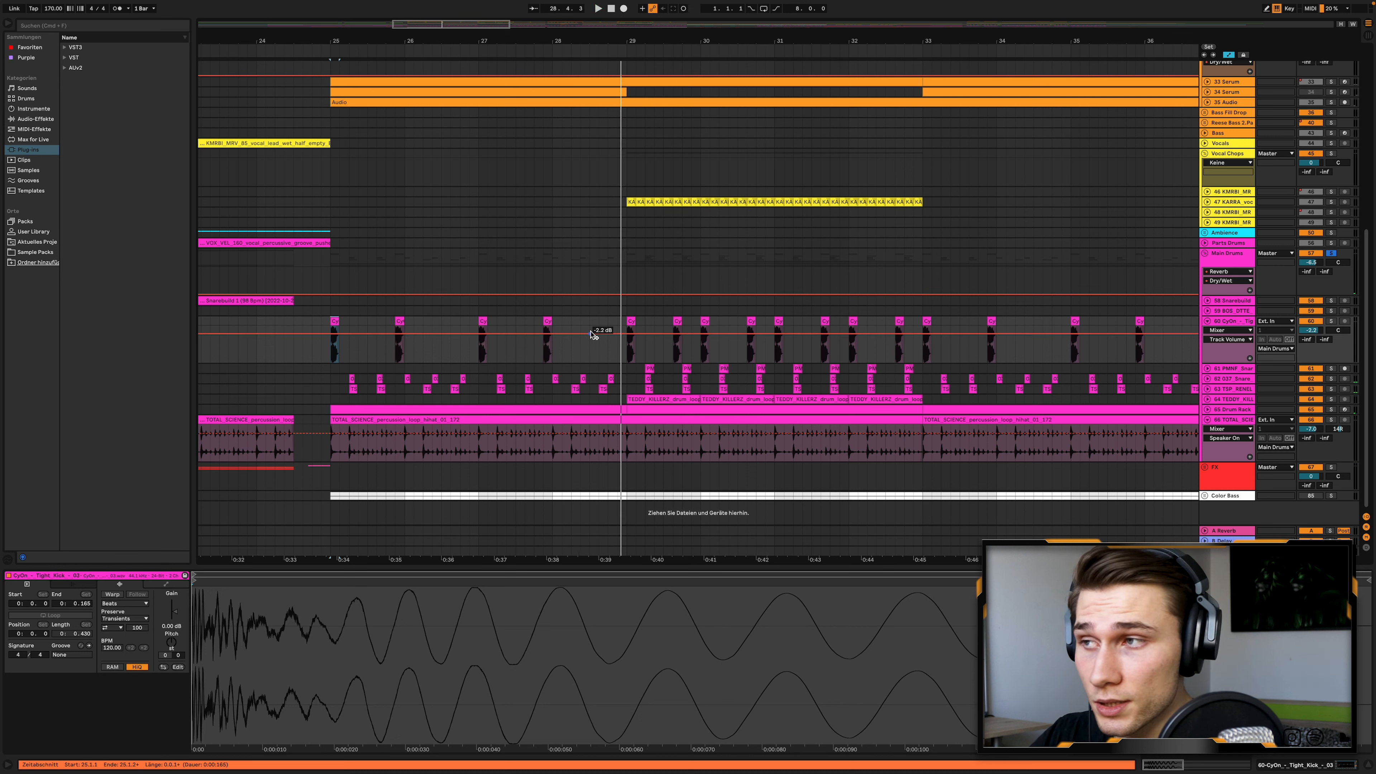
{"action": "key", "text": "space"}
{"action": "left_click", "coordinate": [631, 321]}
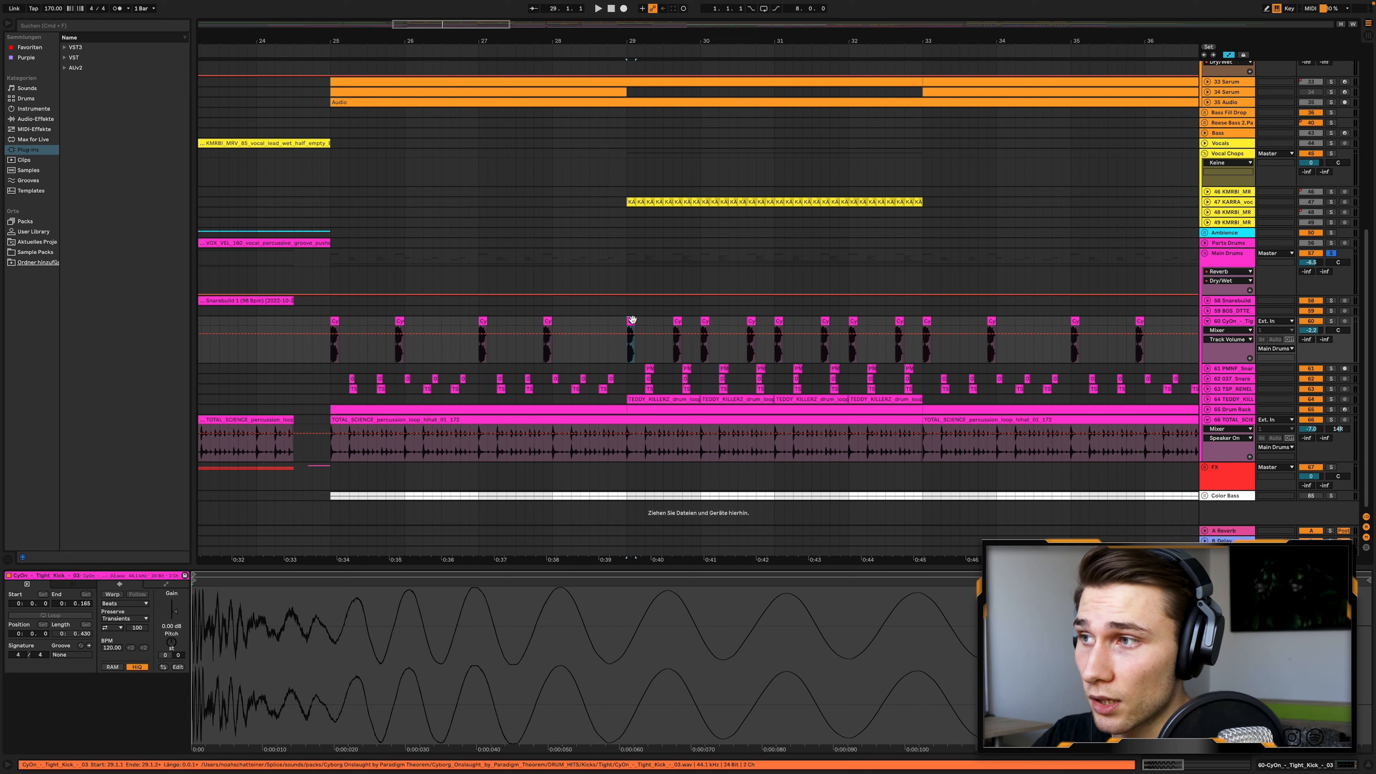
{"action": "key", "text": "space"}
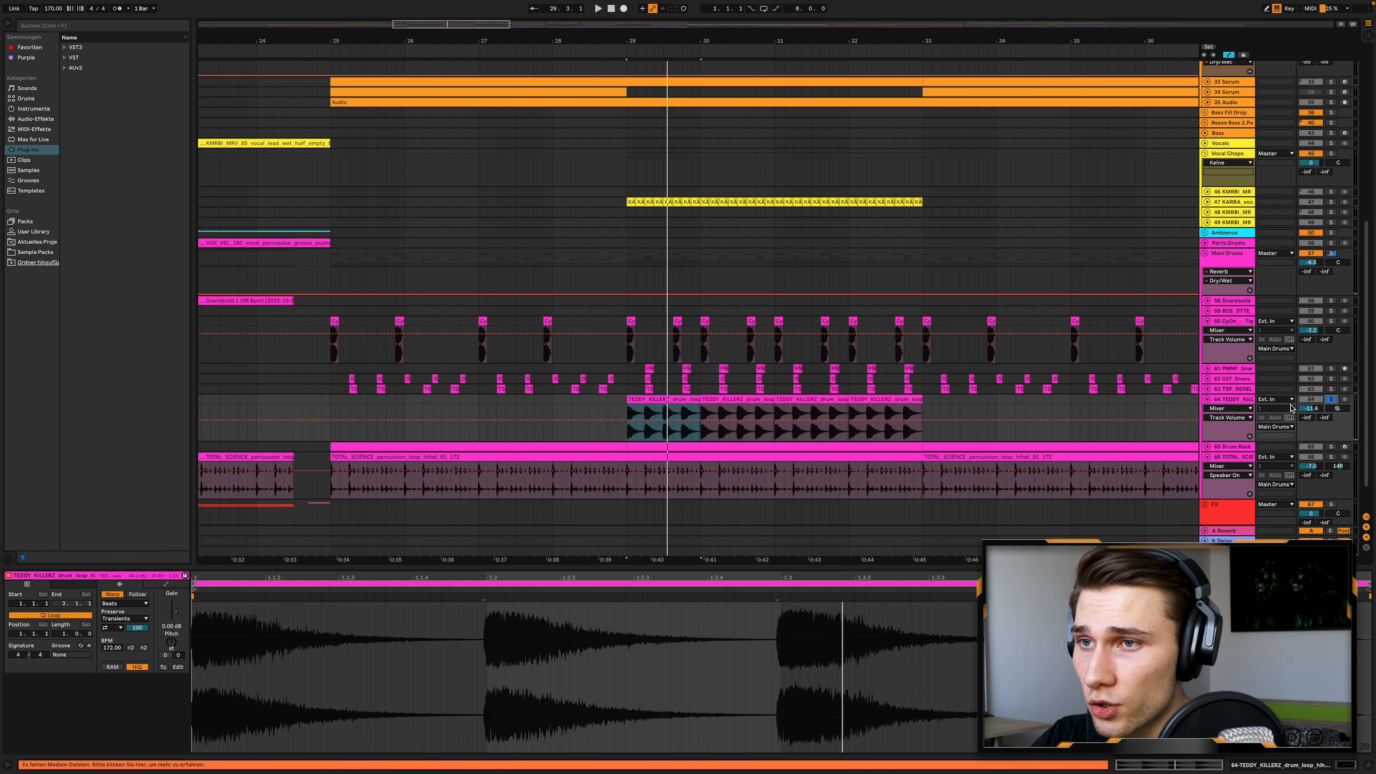
Unsolo the TEDDY_KILLERZ drum loop track and fold the CyOn Tight Kick track.
{"action": "left_click", "coordinate": [1332, 400]}
{"action": "scroll", "coordinate": [866, 369], "scroll_direction": "left", "scroll_amount": 2}
{"action": "scroll", "coordinate": [866, 369], "scroll_direction": "up", "scroll_amount": 2}
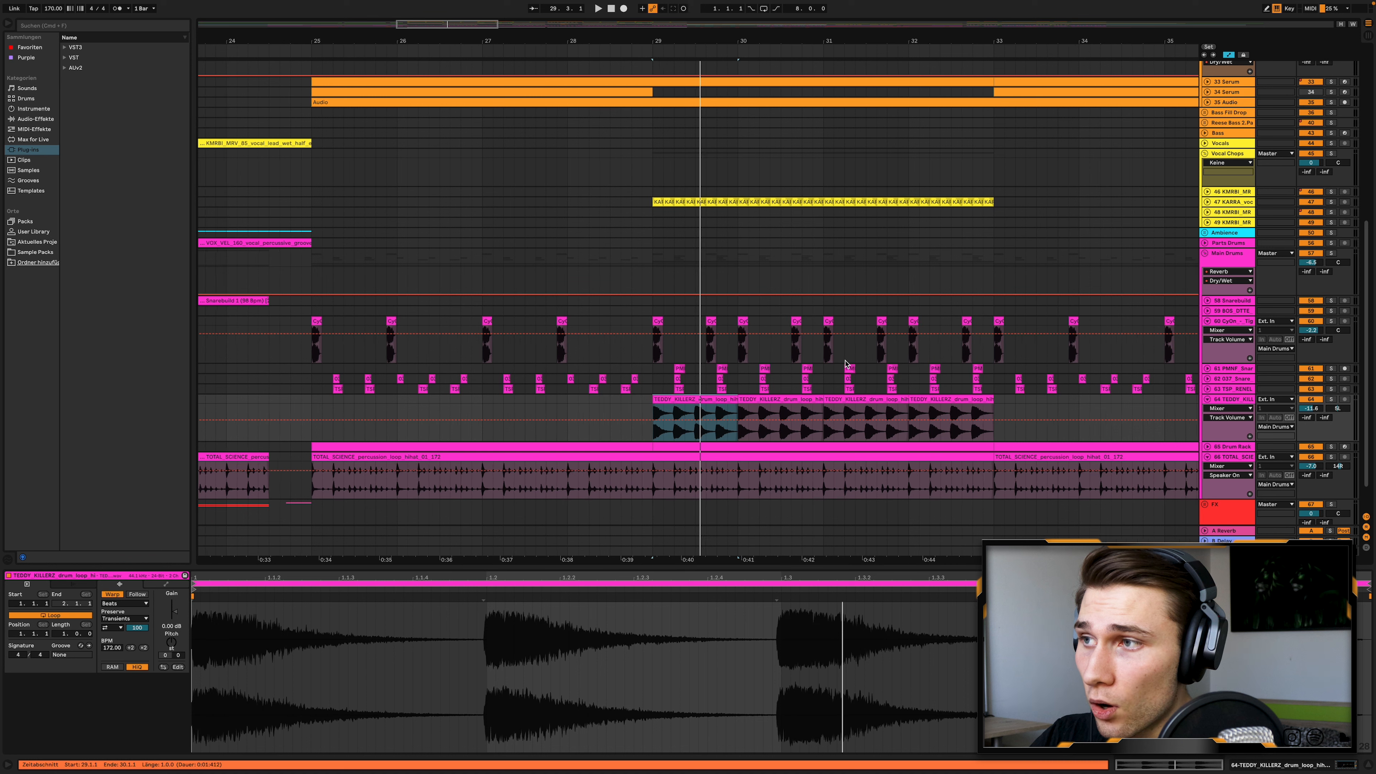
{"action": "left_click", "coordinate": [1208, 321]}
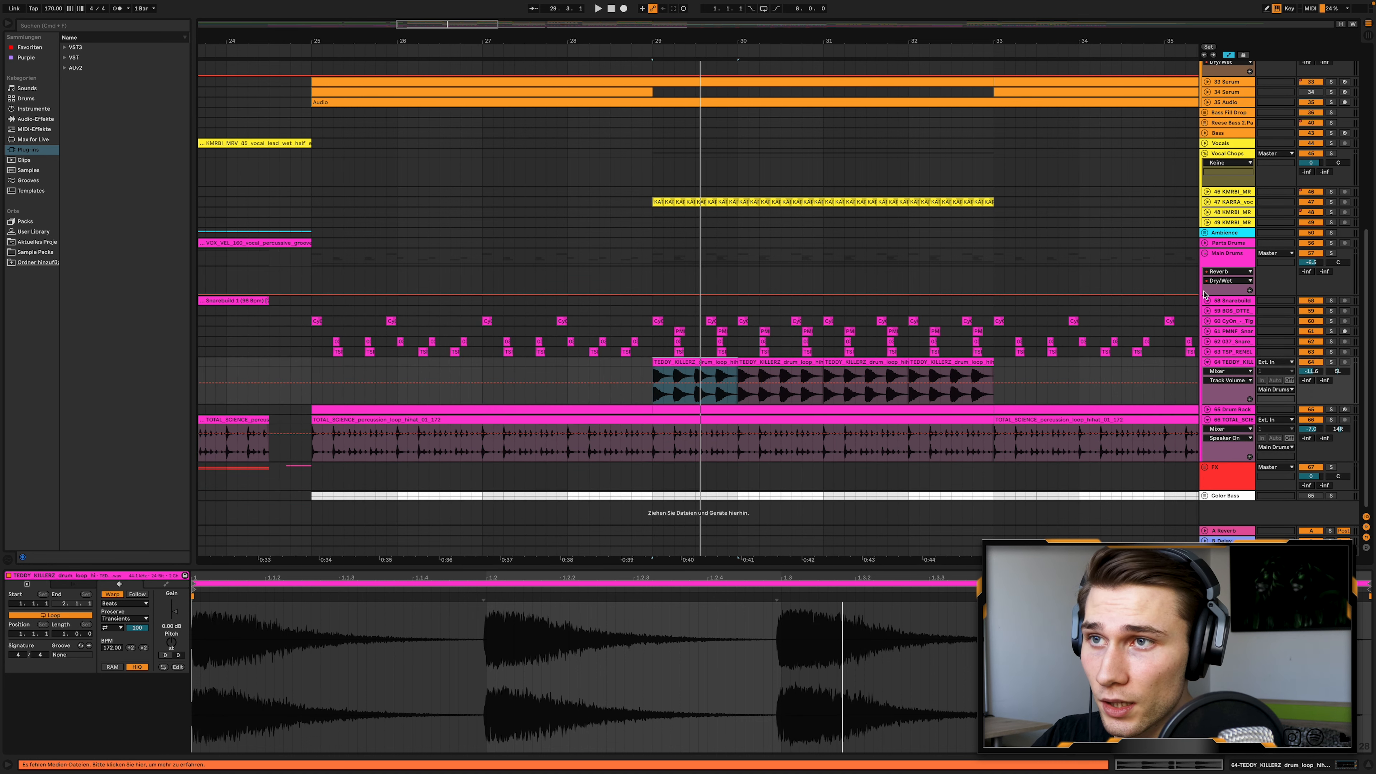
Bring up the Main Drums group's device chain and examine its EQ Eight, Saturator and Glue Compressor settings.
{"action": "scroll", "coordinate": [1159, 271], "scroll_direction": "down", "scroll_amount": 3}
{"action": "left_click", "coordinate": [1240, 260]}
{"action": "scroll", "coordinate": [1237, 261], "scroll_direction": "up", "scroll_amount": 3}
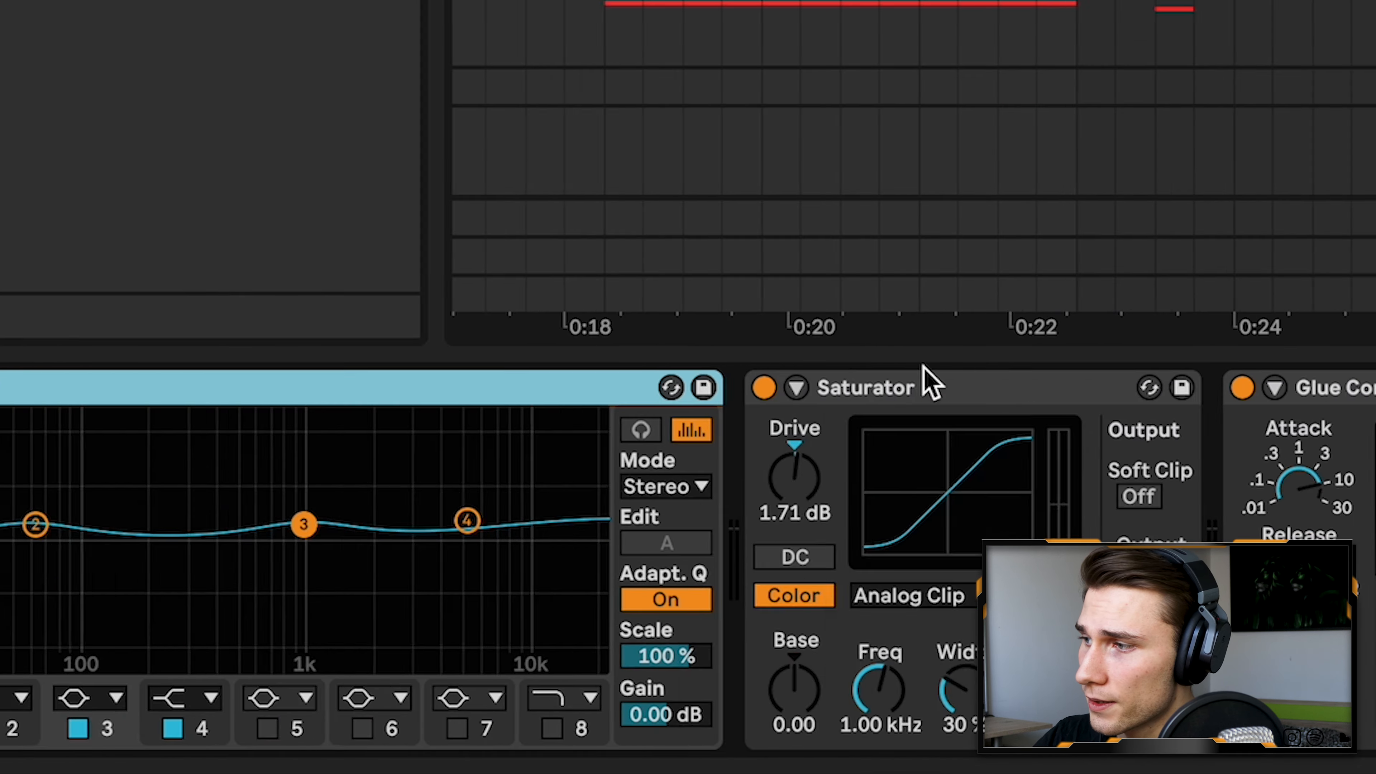
{"action": "left_click", "coordinate": [328, 657]}
{"action": "left_click", "coordinate": [758, 399]}
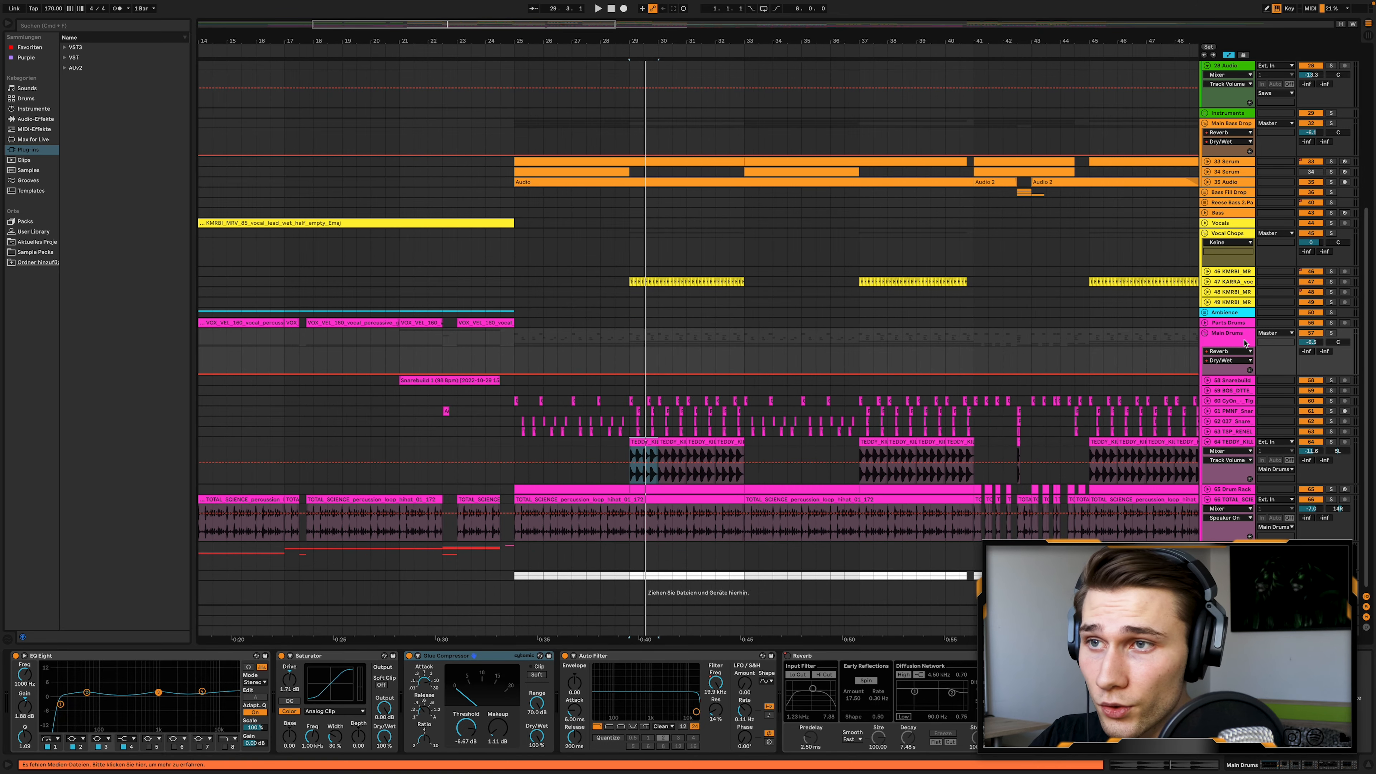
Solo the 33 Serum sub bass track and listen to it from bar 25 and again from bar 29.
{"action": "scroll", "coordinate": [599, 351], "scroll_direction": "left", "scroll_amount": 1}
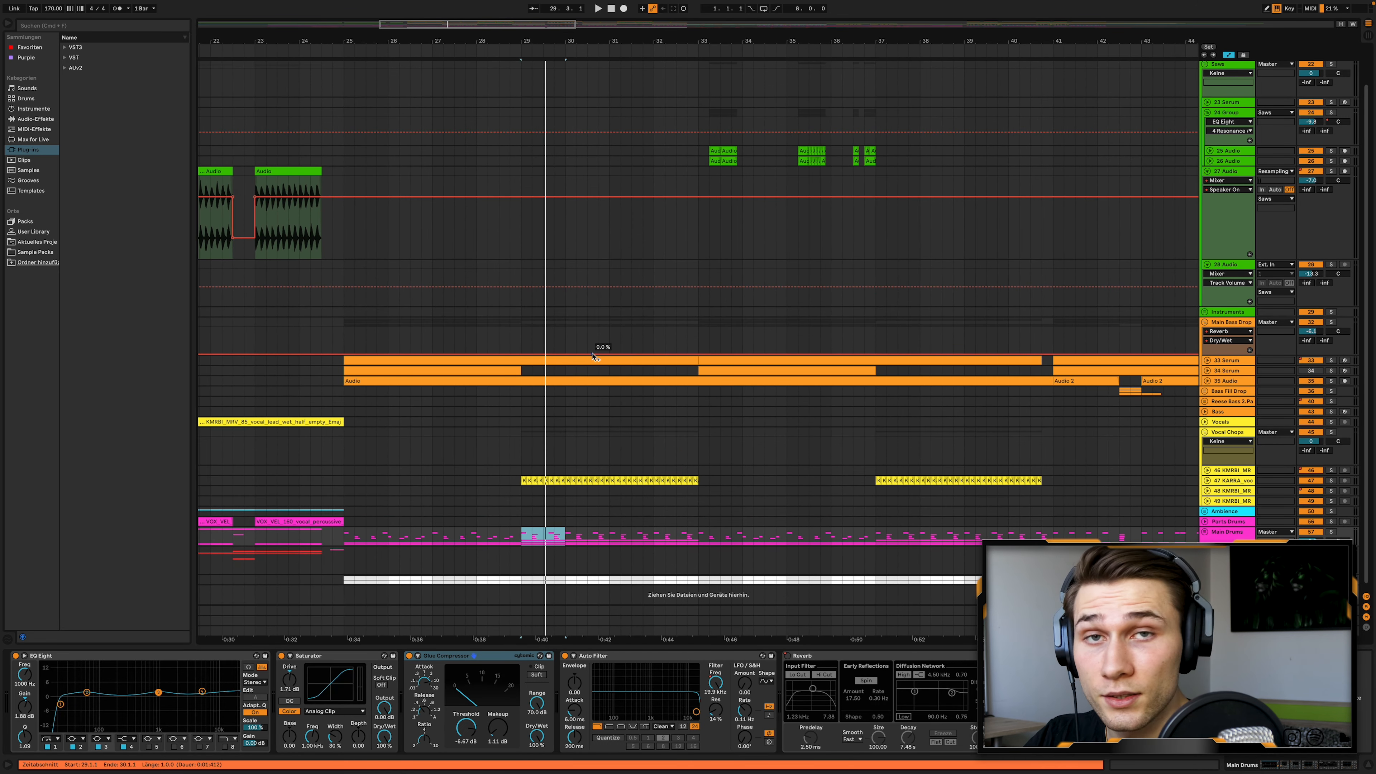
{"action": "left_click", "coordinate": [438, 360]}
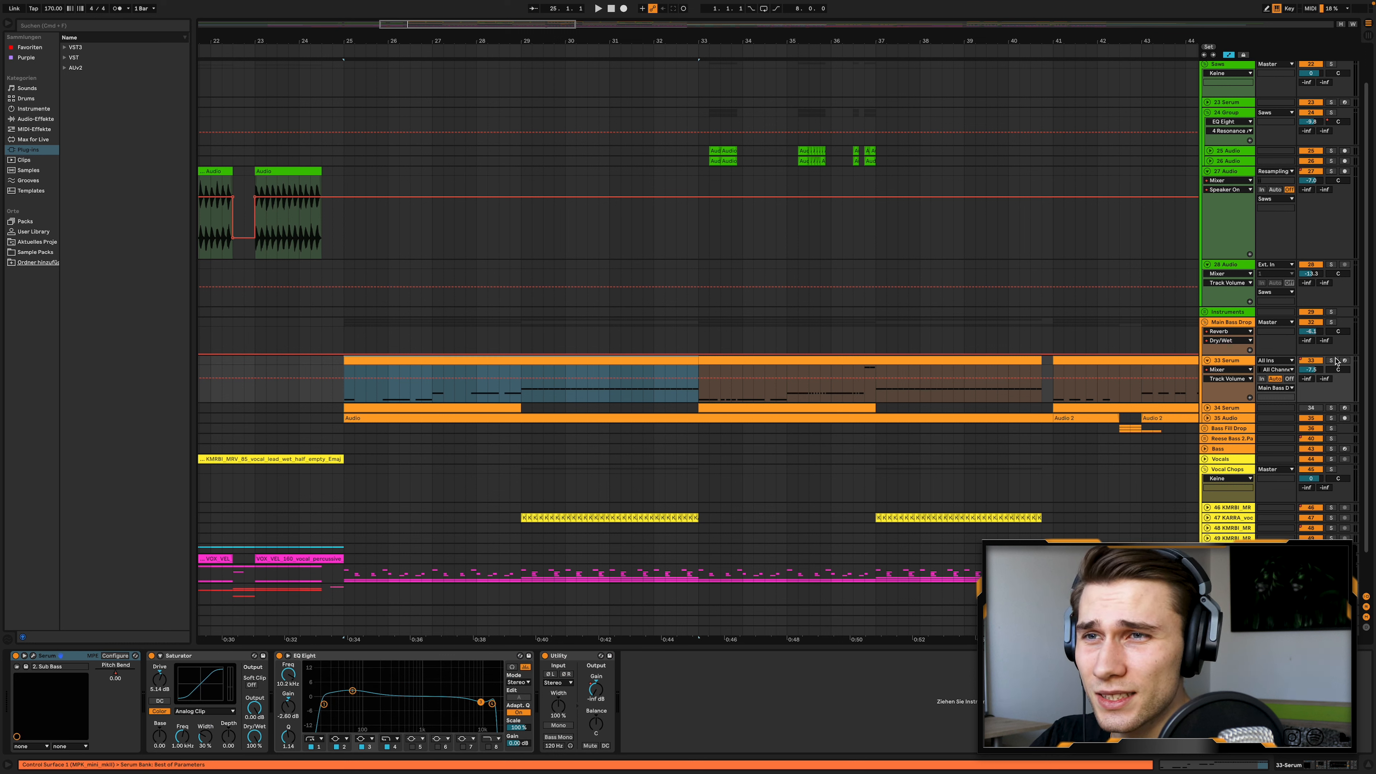
{"action": "left_click", "coordinate": [1332, 360]}
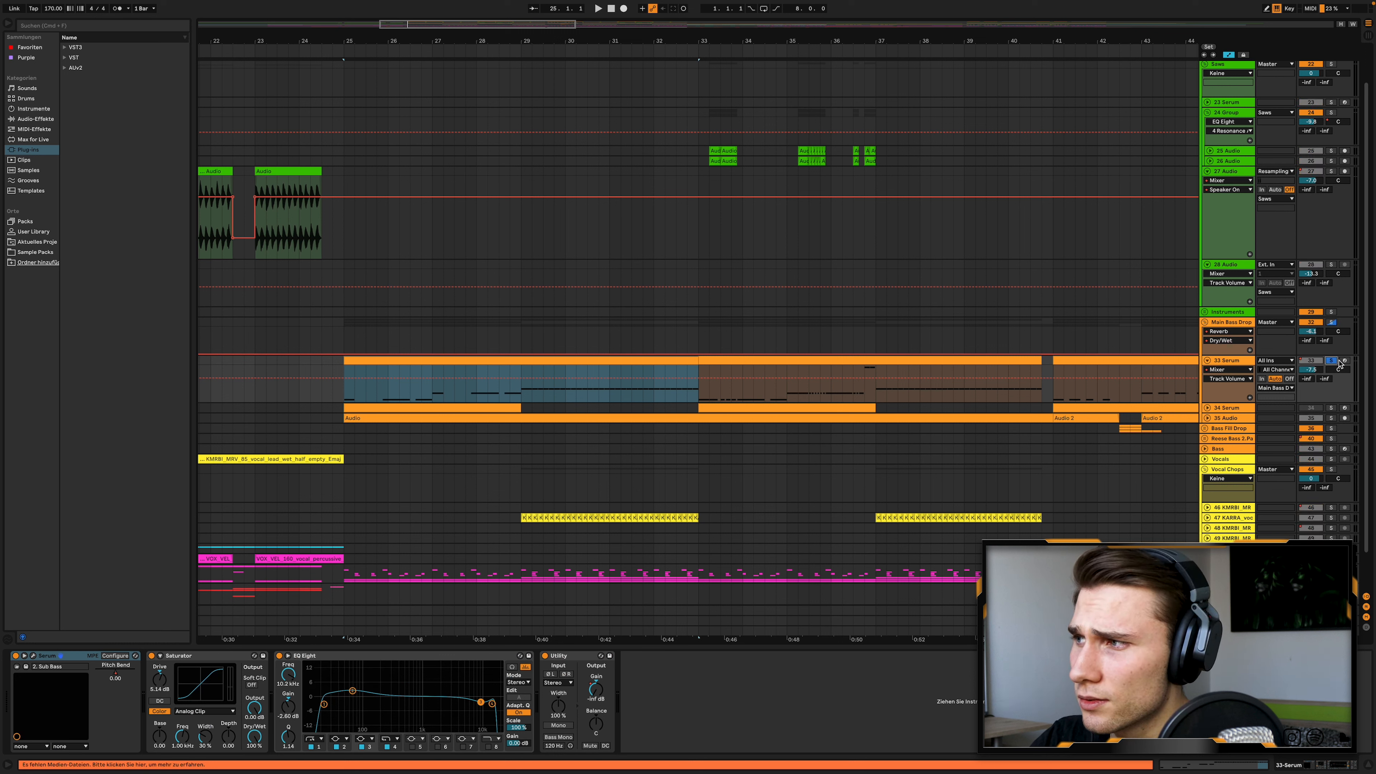
{"action": "key", "text": "space"}
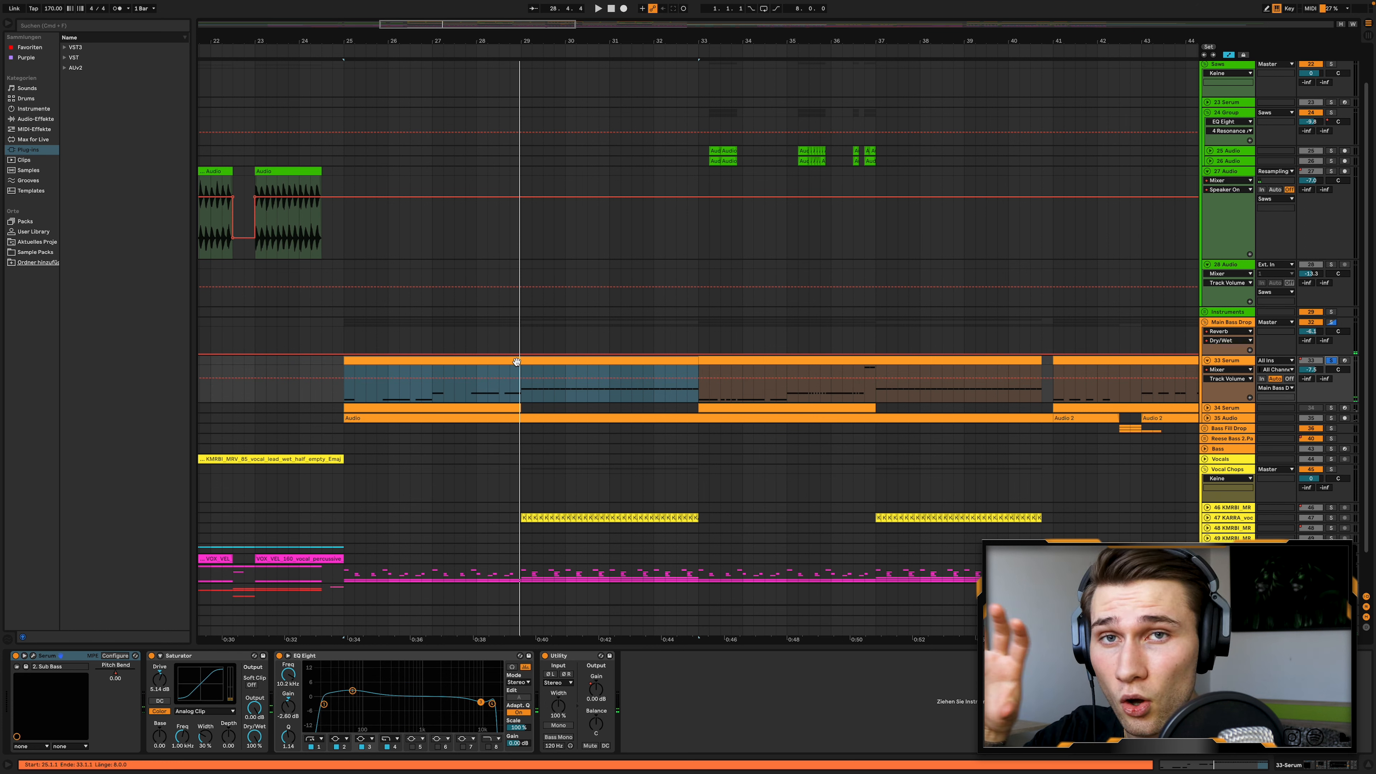
{"action": "left_click", "coordinate": [524, 392]}
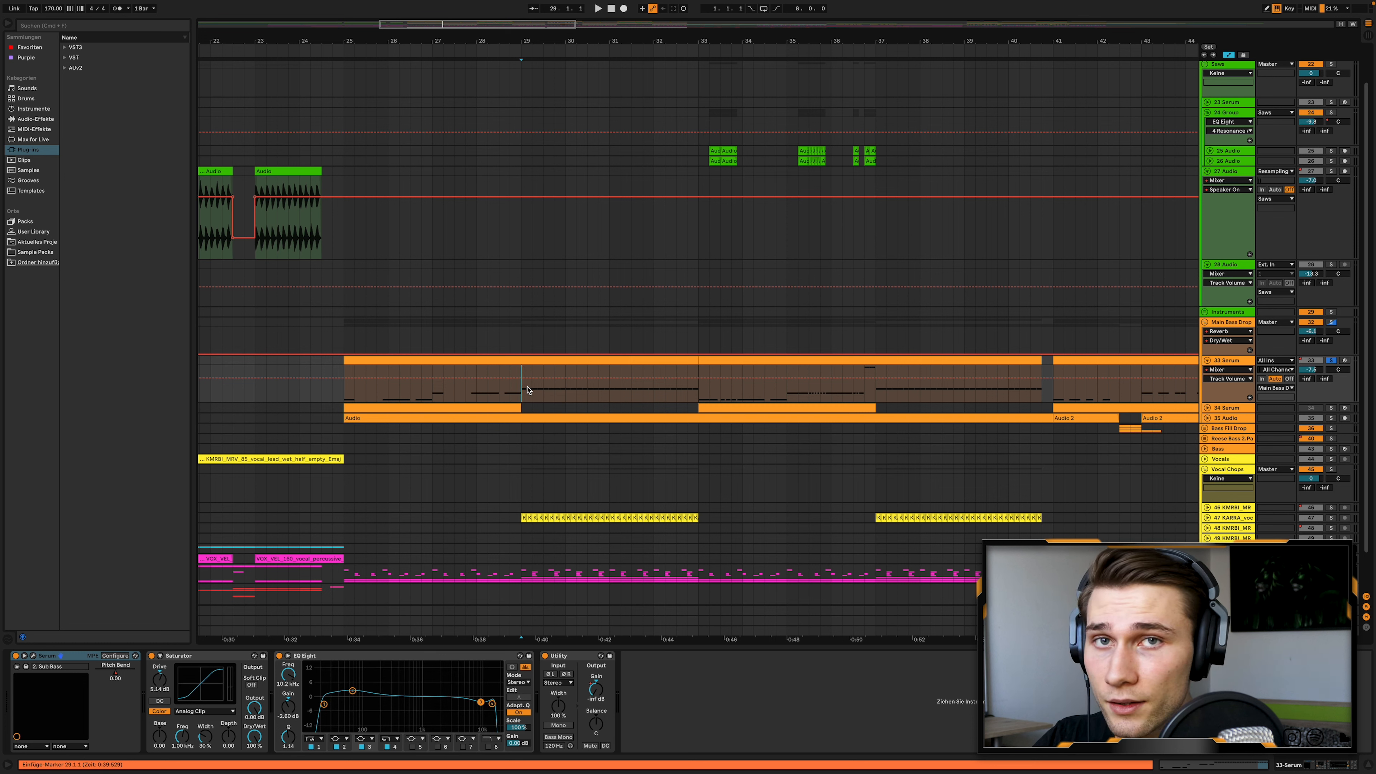
{"action": "key", "text": "space"}
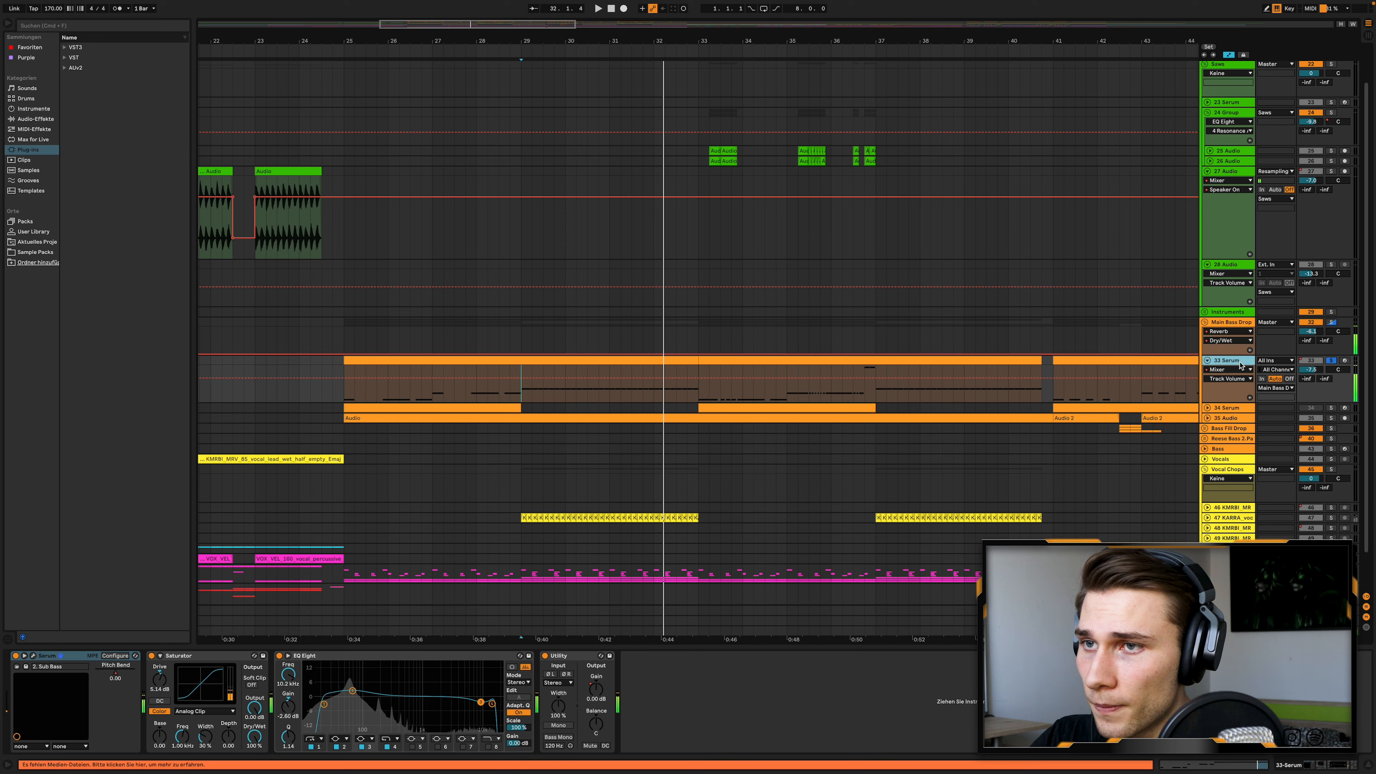
Open the Sub Bass patch in Serum, examine its oscillator and effects settings, and close the plugin window.
{"action": "left_click", "coordinate": [33, 655]}
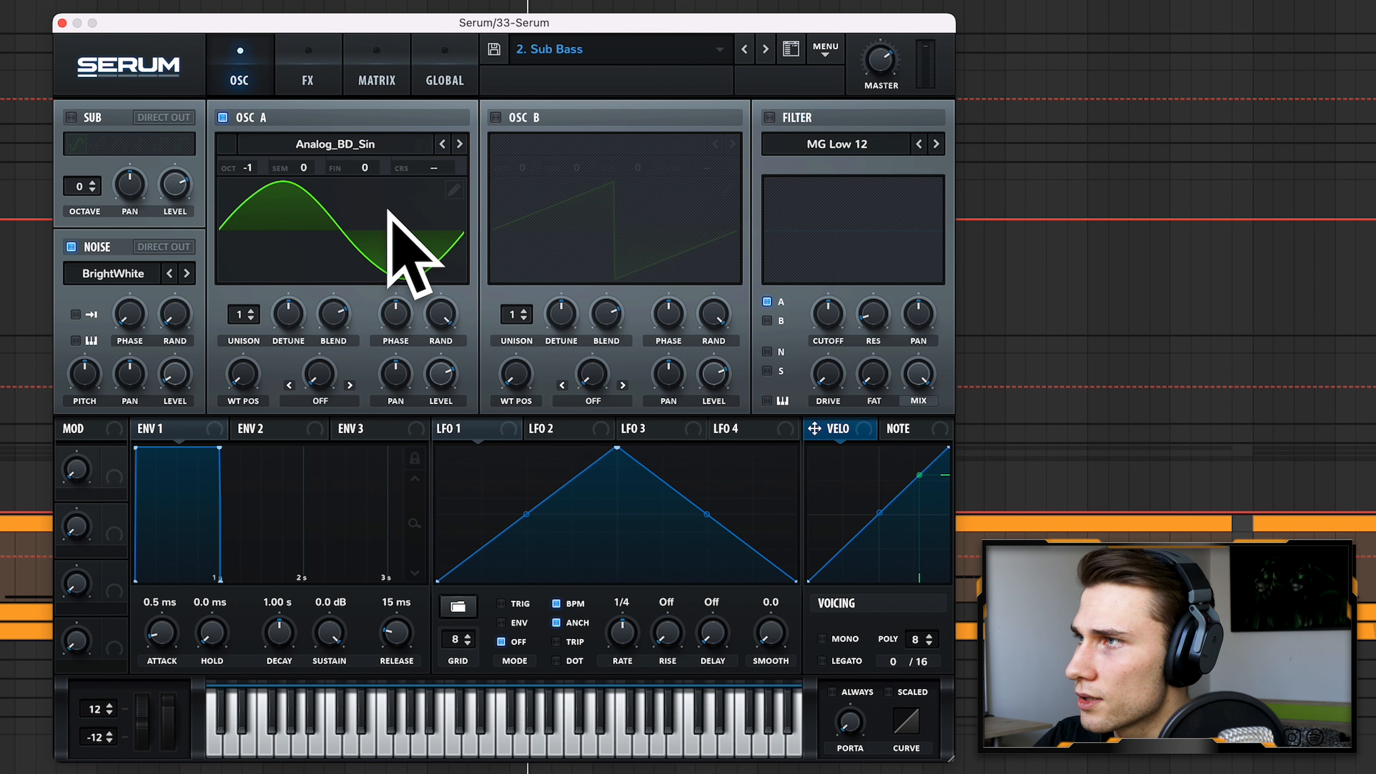
{"action": "left_click", "coordinate": [293, 68]}
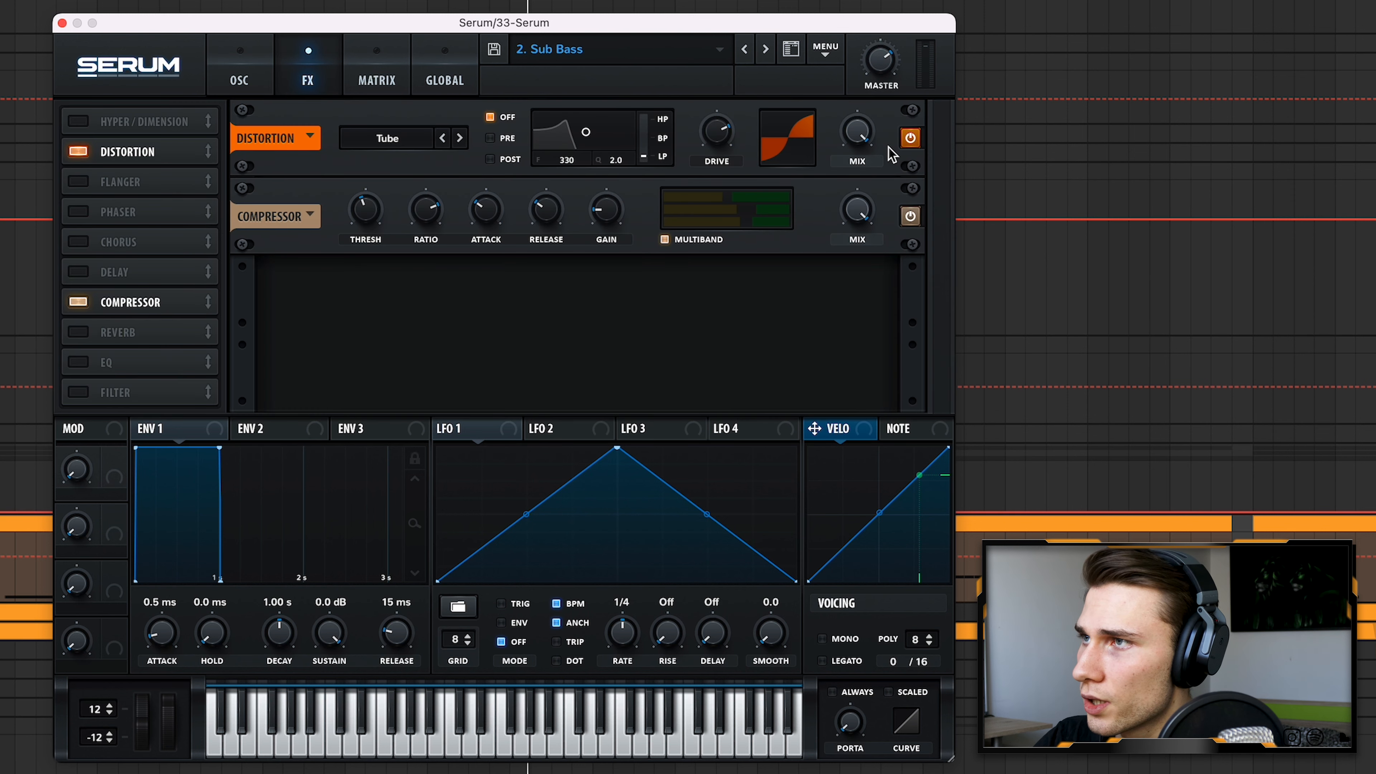
{"action": "left_click", "coordinate": [62, 23]}
Examine the sub bass track's Saturator and Utility devices and display the Utility Gain automation in the arrangement.
{"action": "left_click", "coordinate": [198, 656]}
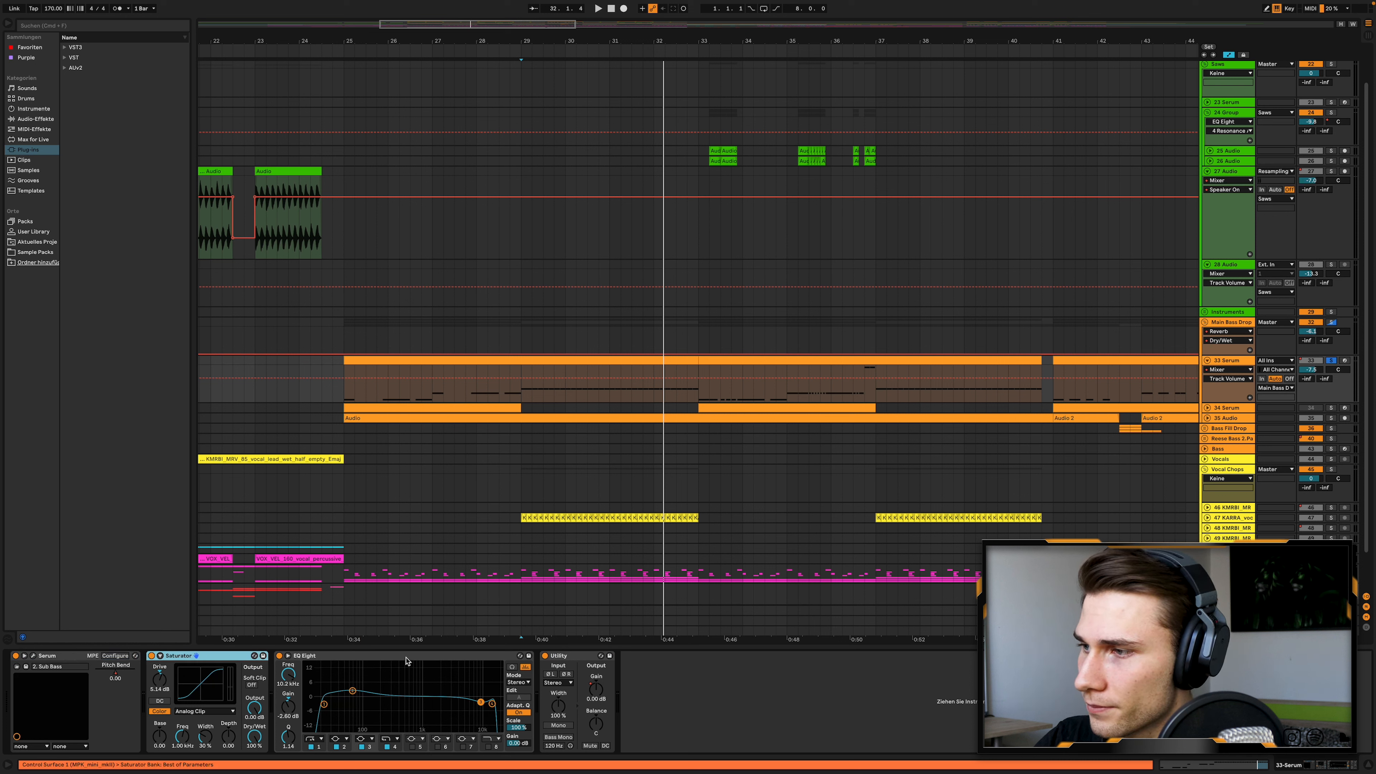
{"action": "left_click", "coordinate": [561, 657]}
{"action": "left_click", "coordinate": [596, 689]}
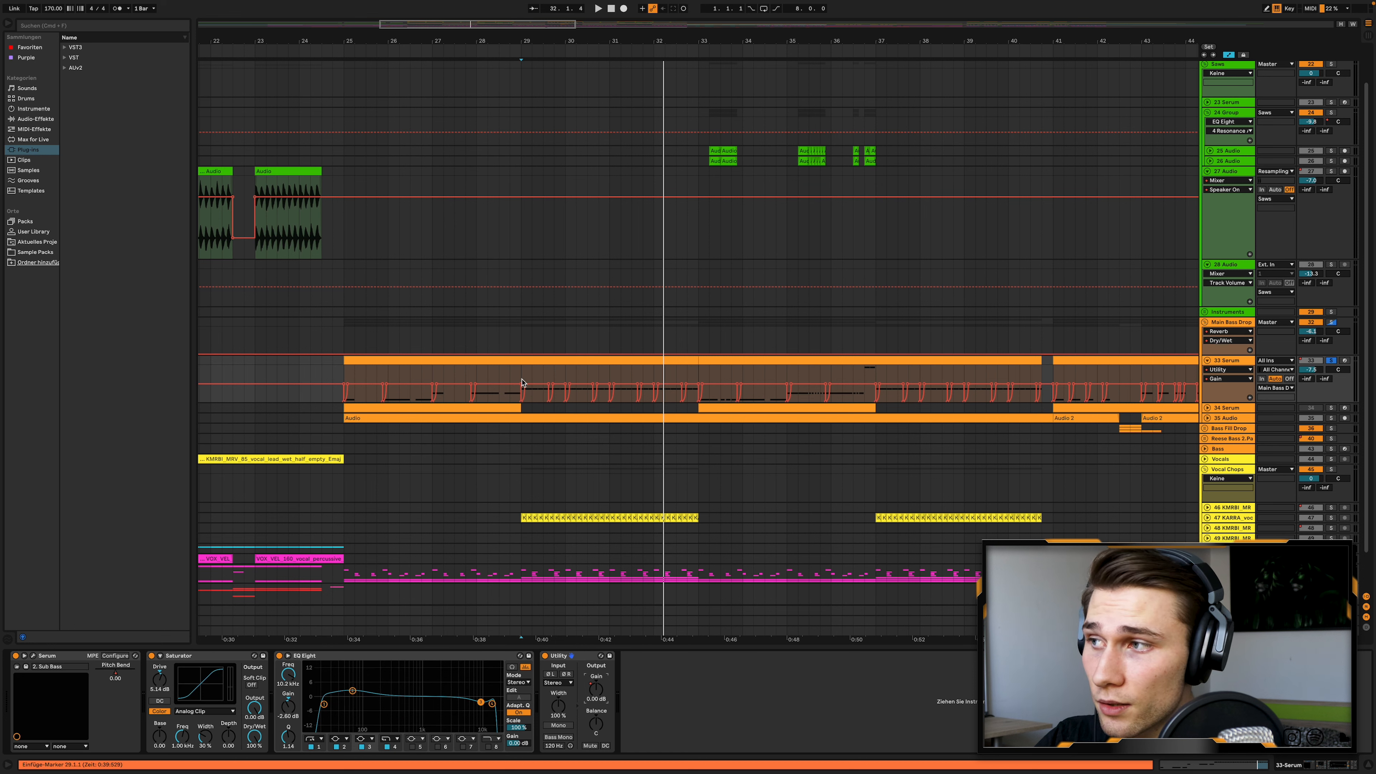
Unfold the 34 Serum and 35 Audio tracks and listen to the 35 Audio clip soloed from bar 25.
{"action": "scroll", "coordinate": [1244, 368], "scroll_direction": "down", "scroll_amount": 3}
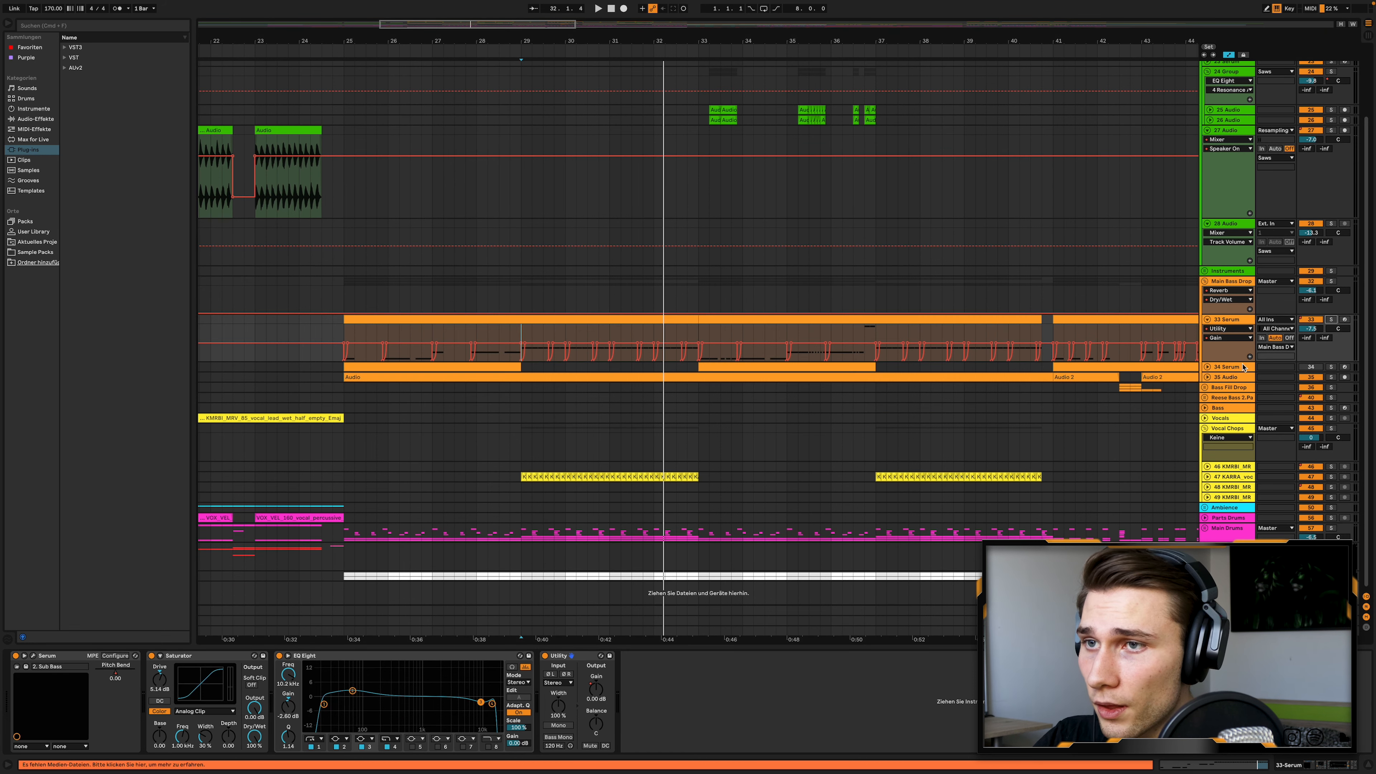
{"action": "left_click", "coordinate": [1206, 378]}
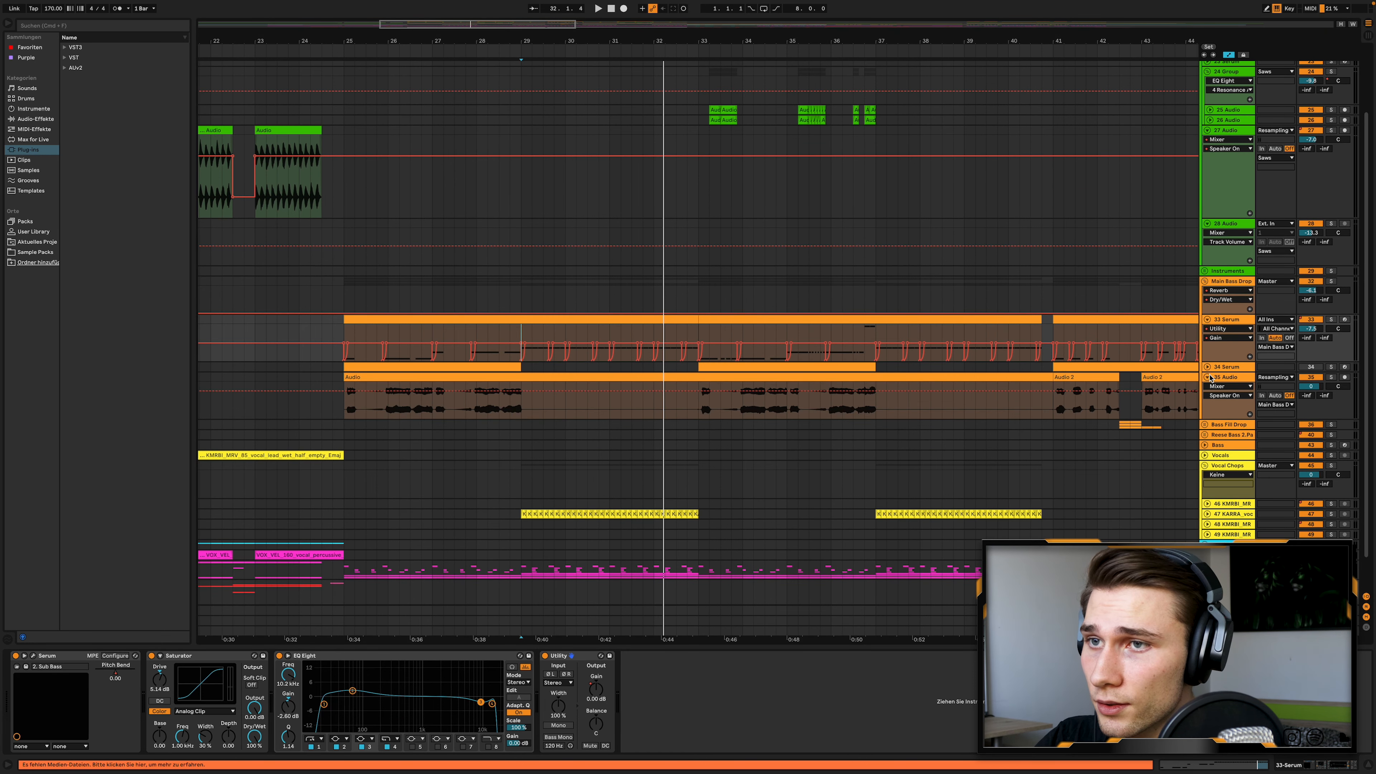
{"action": "left_click", "coordinate": [1207, 367]}
{"action": "left_click", "coordinate": [366, 415]}
{"action": "key", "text": "space"}
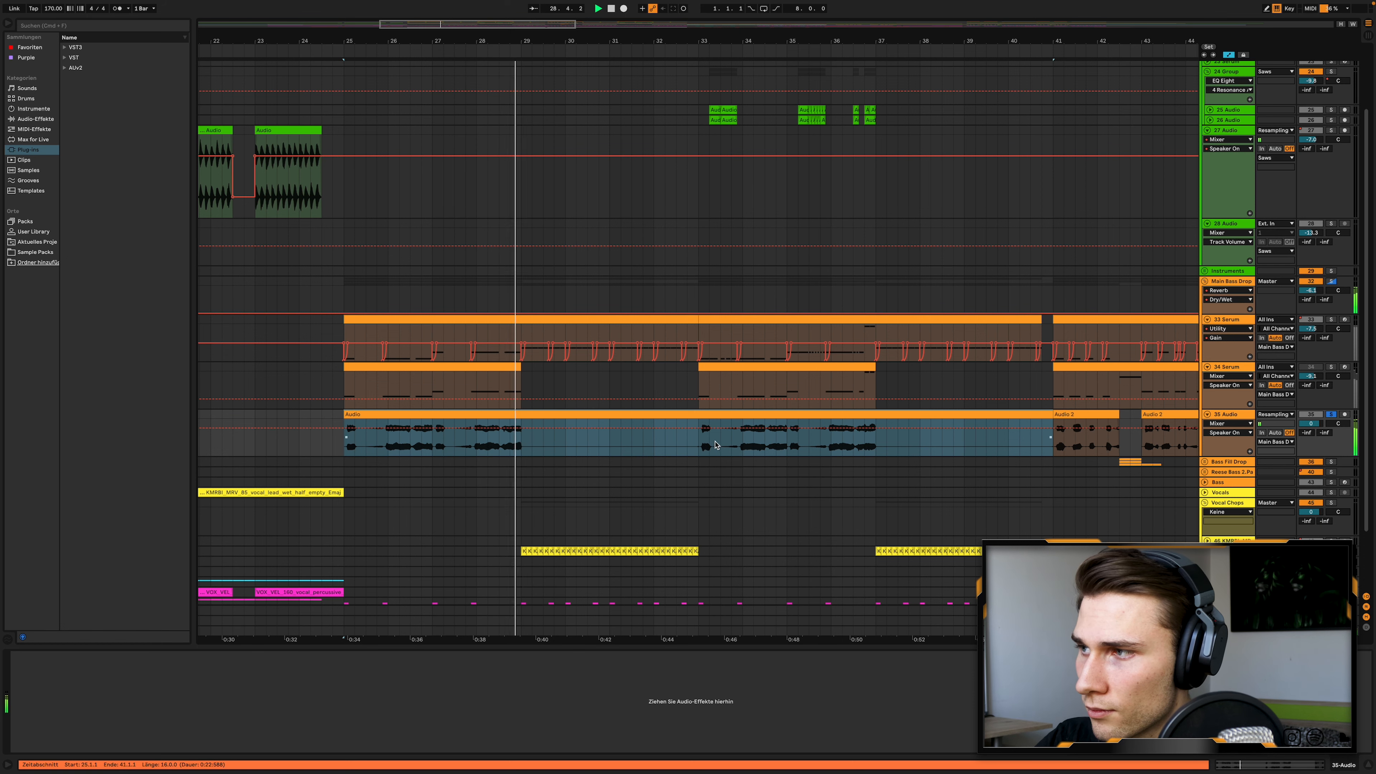
{"action": "key", "text": "space"}
Compare bars 29 to 33 on the 35 Audio and 33 Serum tracks by selecting that range on each.
{"action": "scroll", "coordinate": [673, 400], "scroll_direction": "right", "scroll_amount": 2}
{"action": "scroll", "coordinate": [673, 400], "scroll_direction": "down", "scroll_amount": 4}
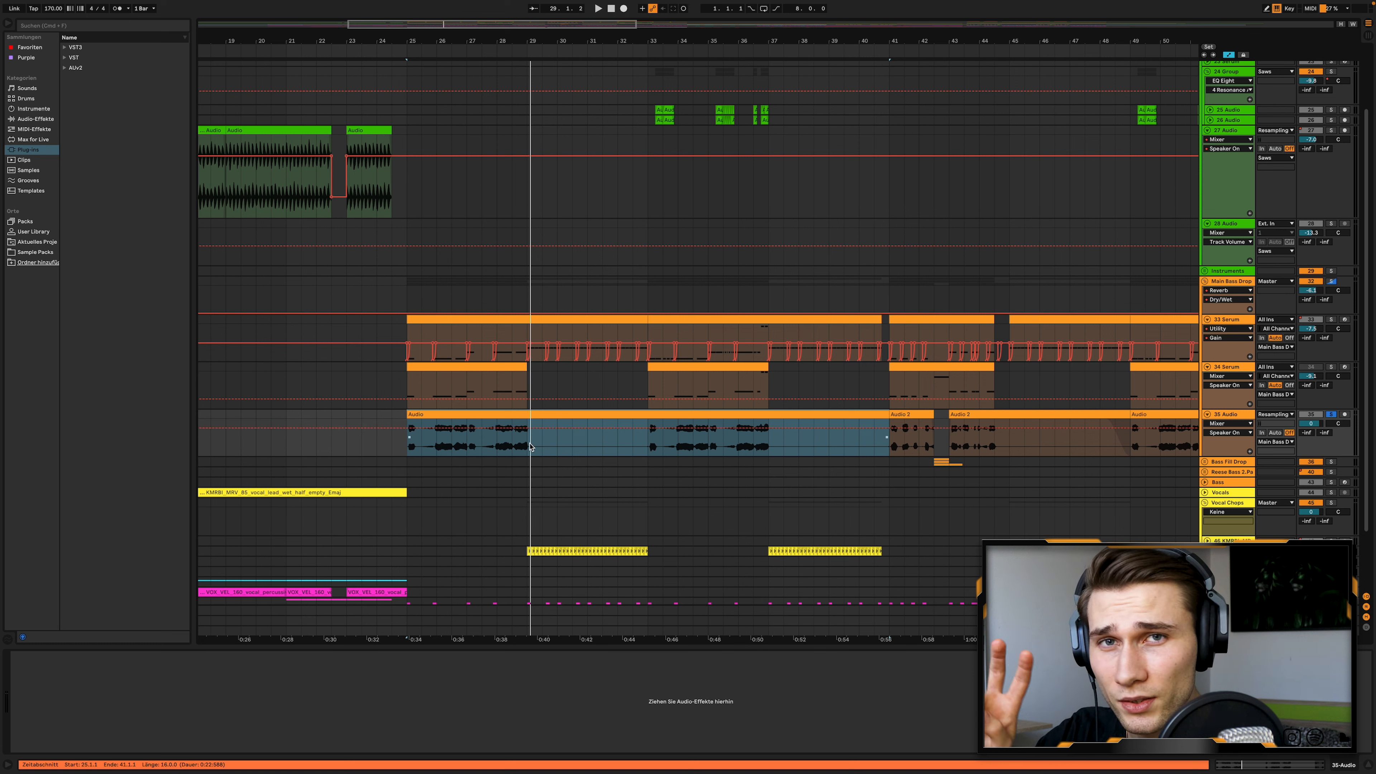
{"action": "left_click_drag", "start_coordinate": [530, 446], "coordinate": [654, 440]}
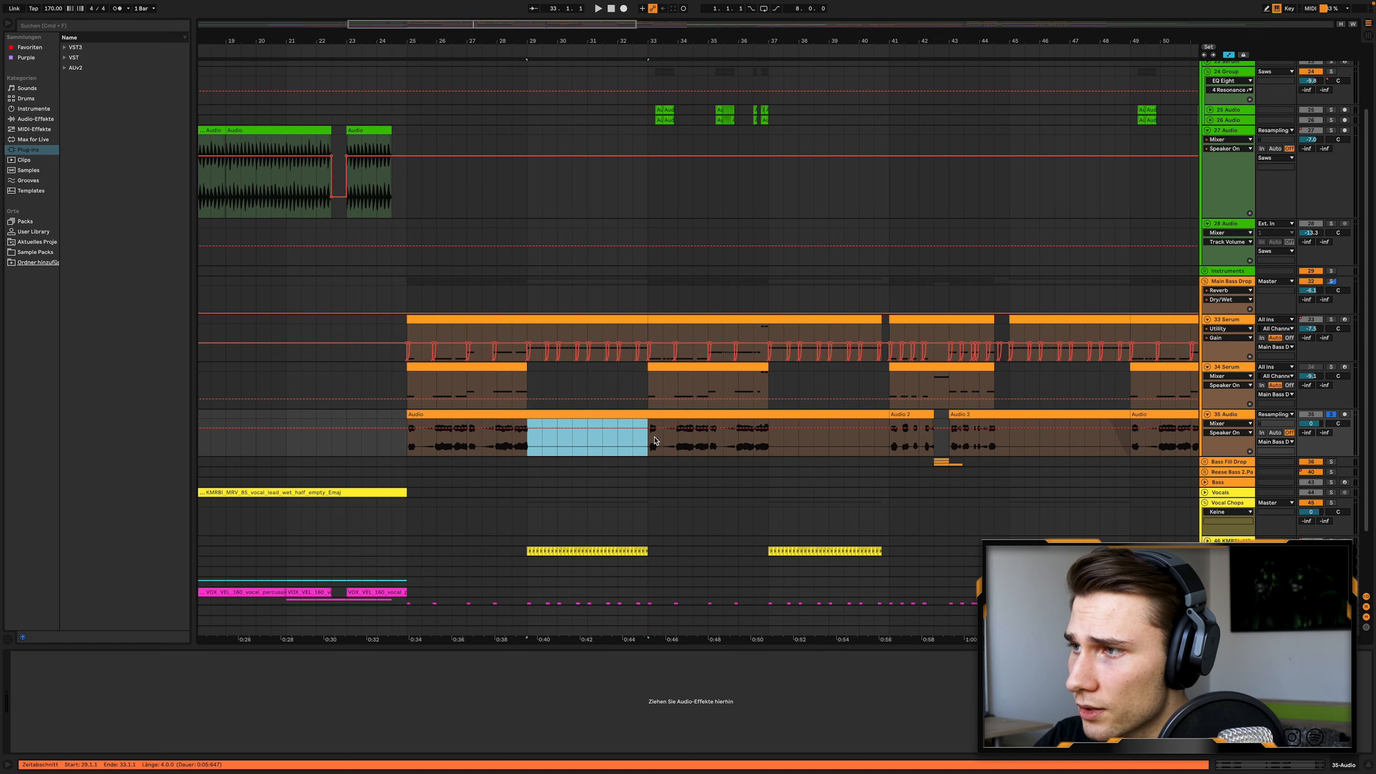
{"action": "left_click_drag", "start_coordinate": [538, 334], "coordinate": [661, 332]}
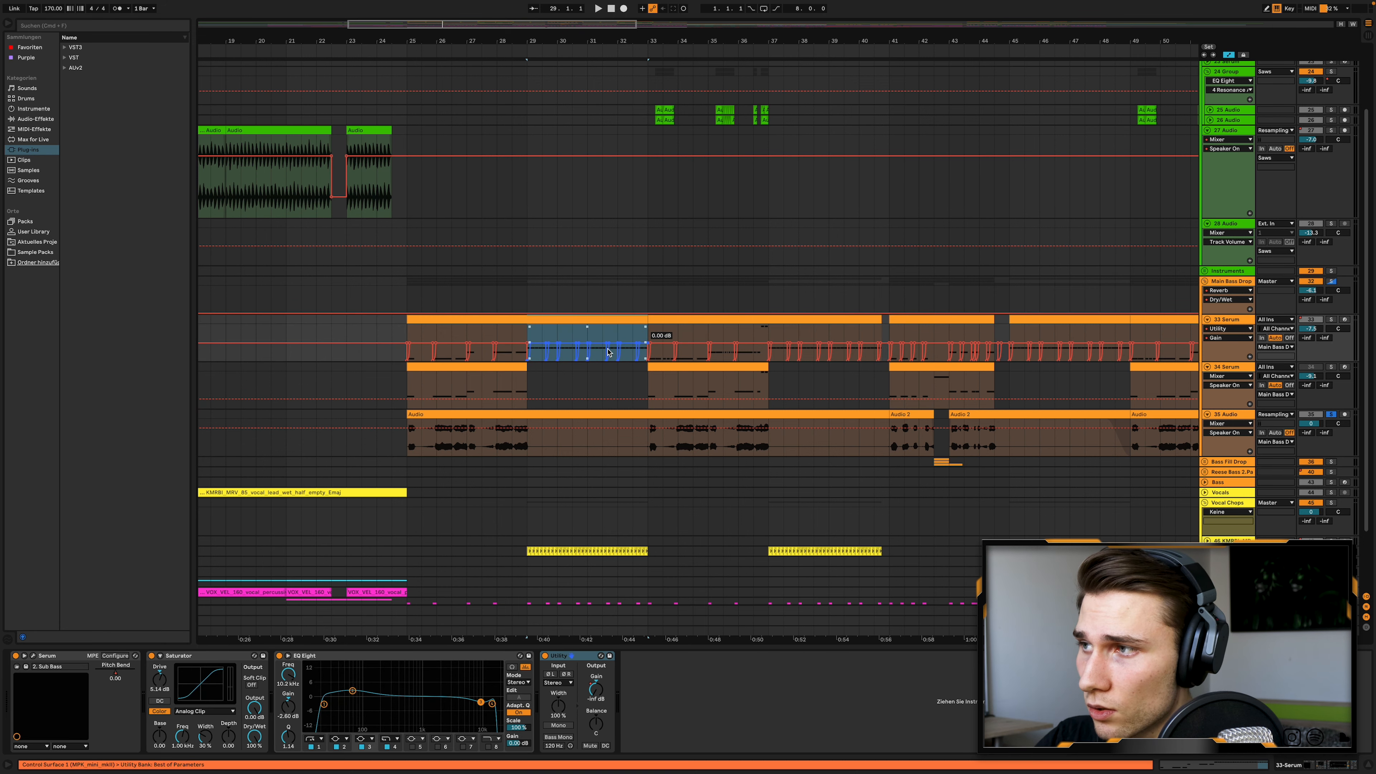
{"action": "key", "text": "plus"}
Examine the Reese Bass patch's oscillator and effects settings in Serum on the 34 Serum track, and close the plugin window.
{"action": "left_click", "coordinate": [952, 415]}
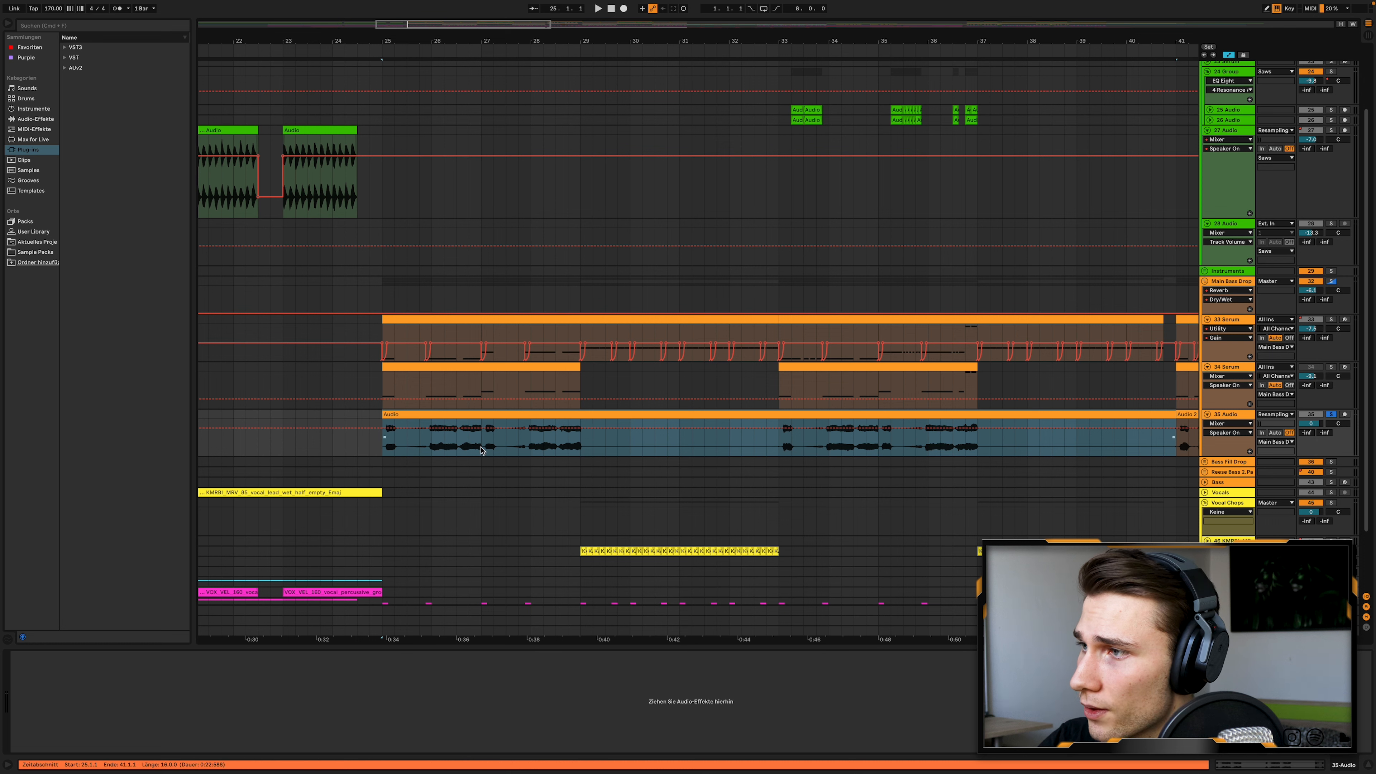
{"action": "left_click", "coordinate": [402, 388]}
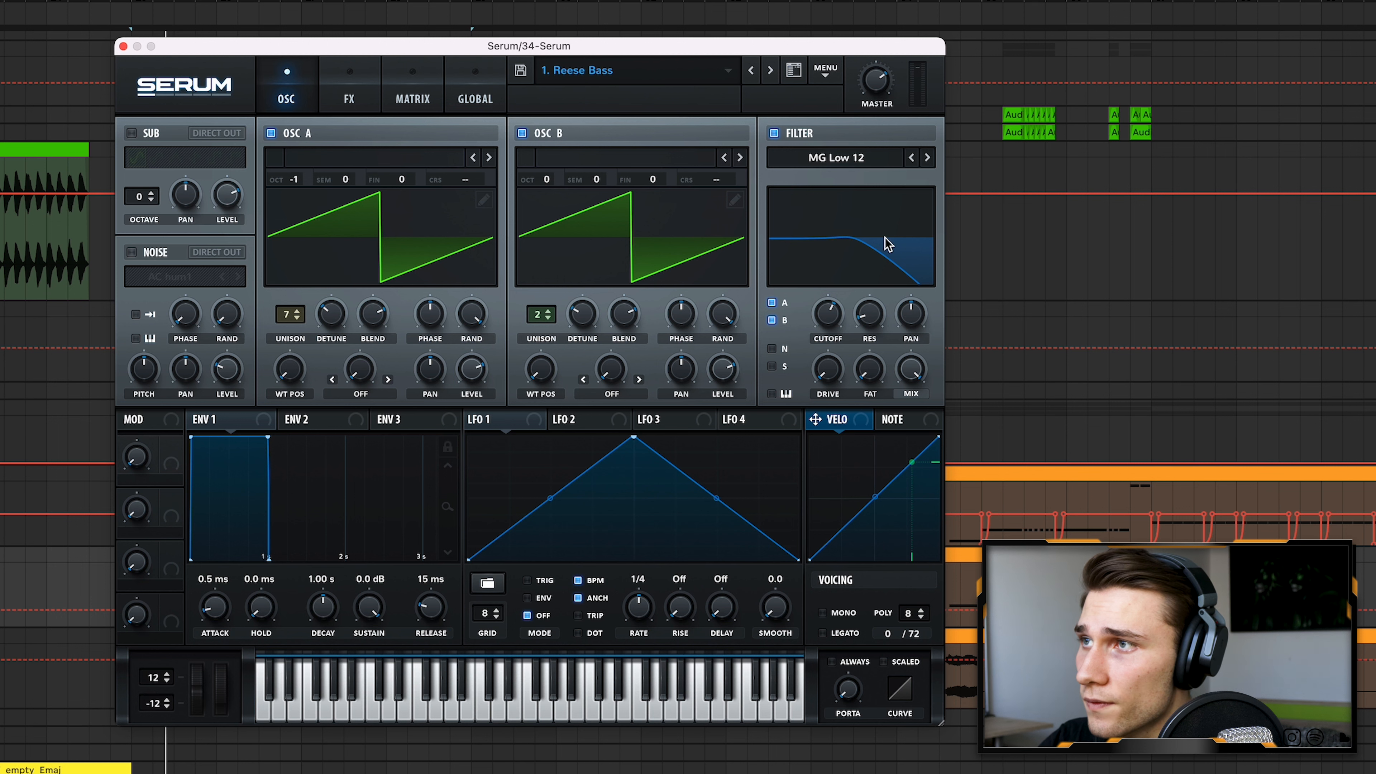
{"action": "left_click", "coordinate": [373, 86]}
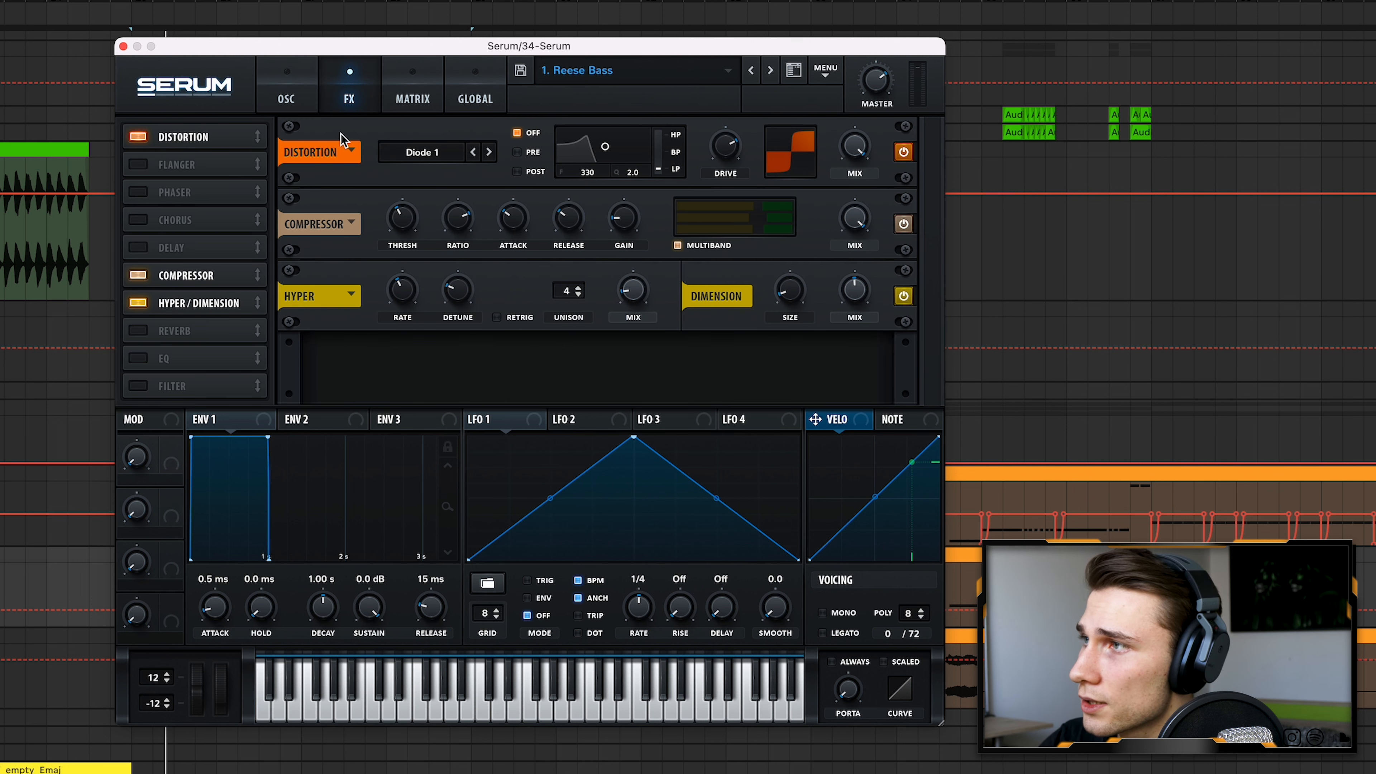
{"action": "left_click", "coordinate": [123, 46]}
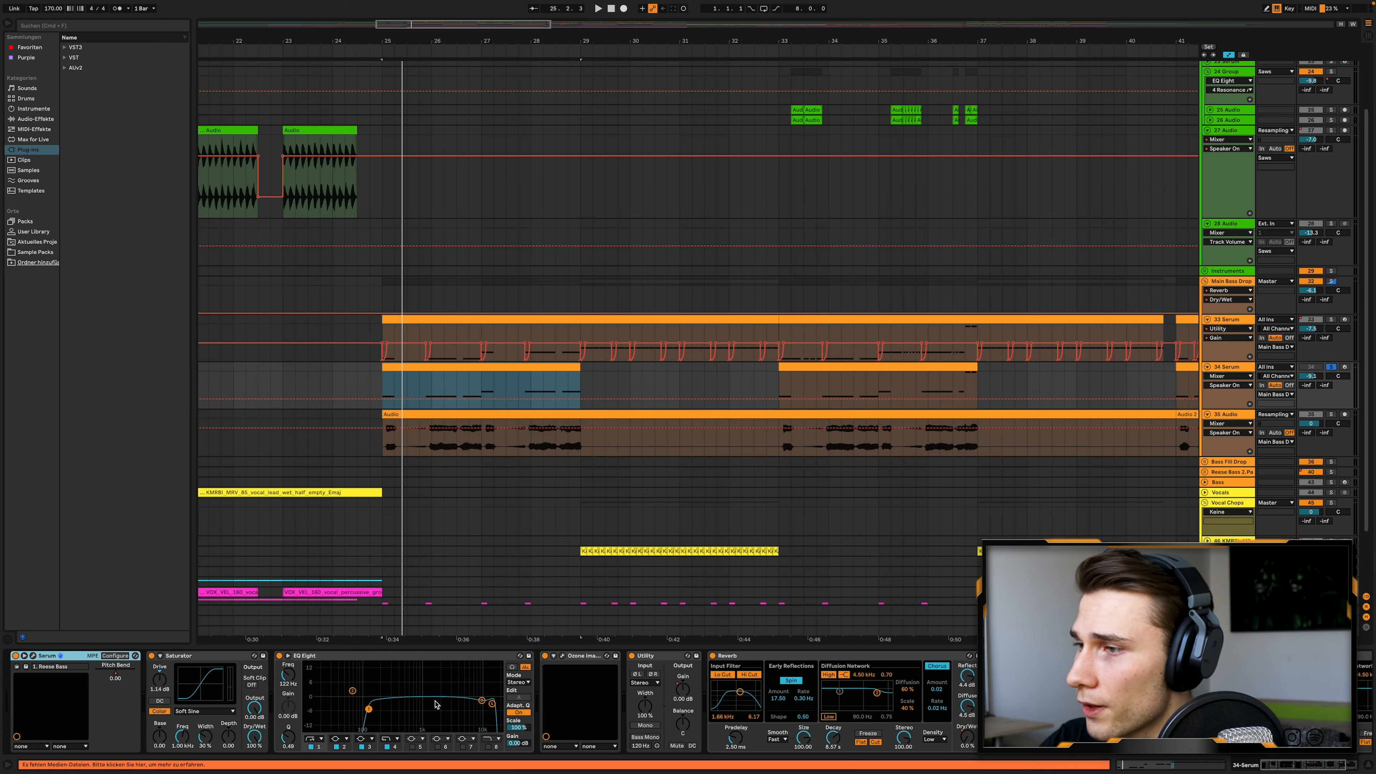
Review the Reese bass device chain, including Saturator, and open Ozone Imager 2 in demo mode, closing it after viewing.
{"action": "scroll", "coordinate": [437, 705], "scroll_direction": "right", "scroll_amount": 4}
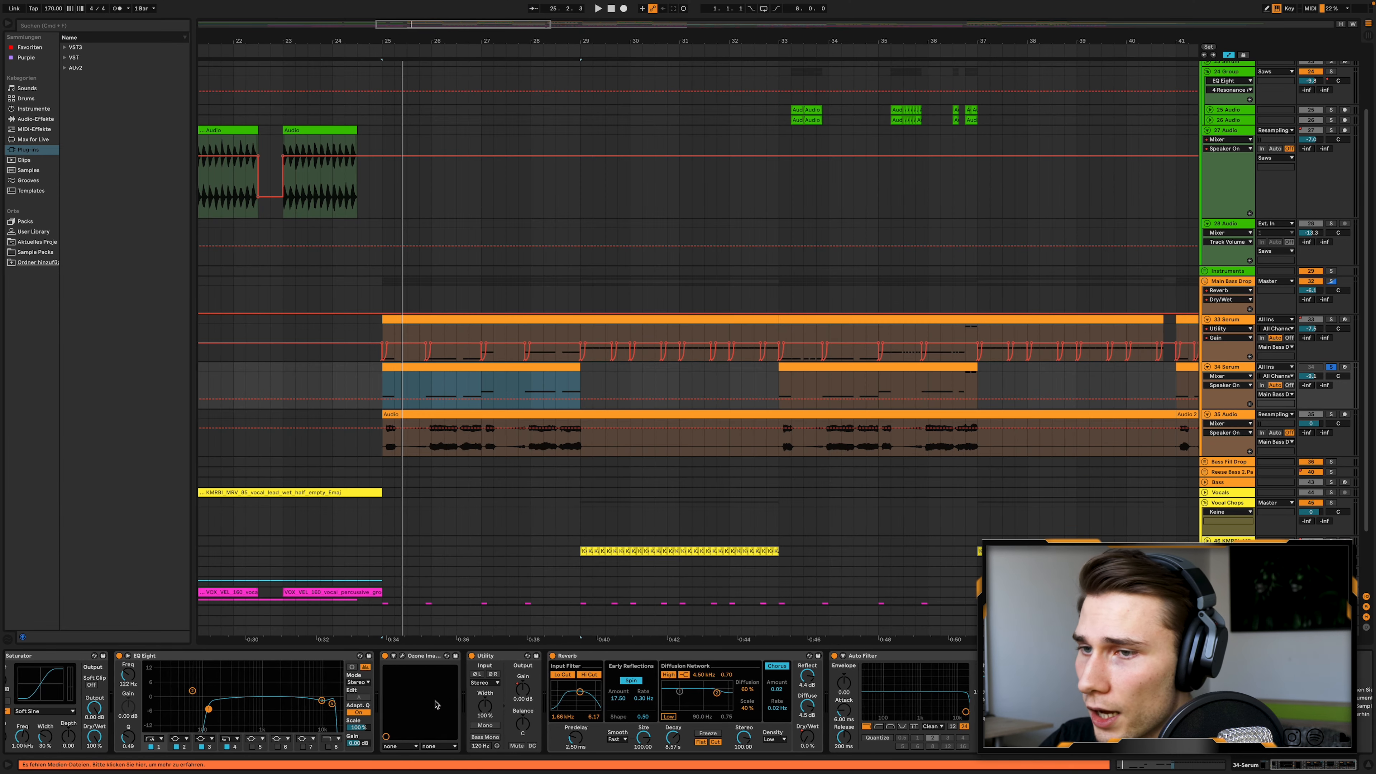
{"action": "scroll", "coordinate": [438, 705], "scroll_direction": "left", "scroll_amount": 4}
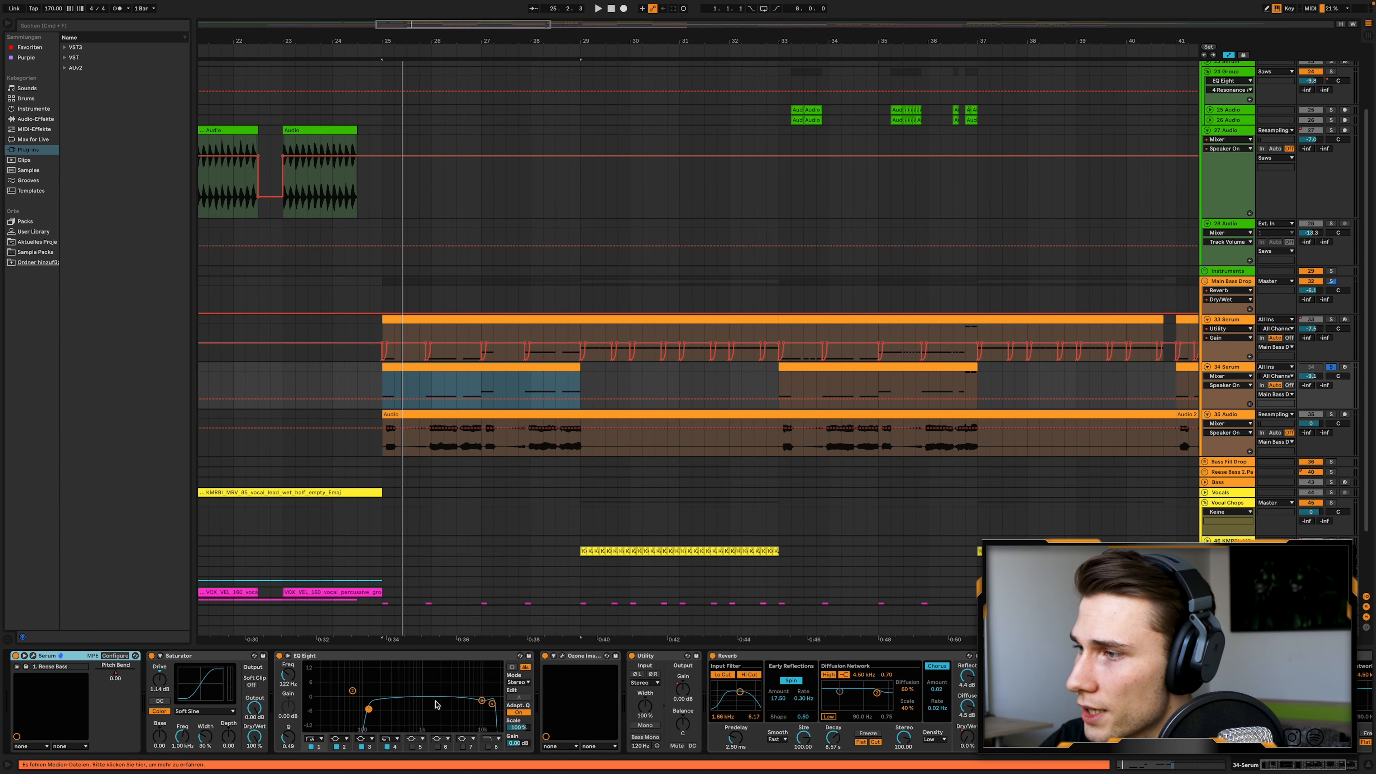
{"action": "left_click", "coordinate": [220, 662]}
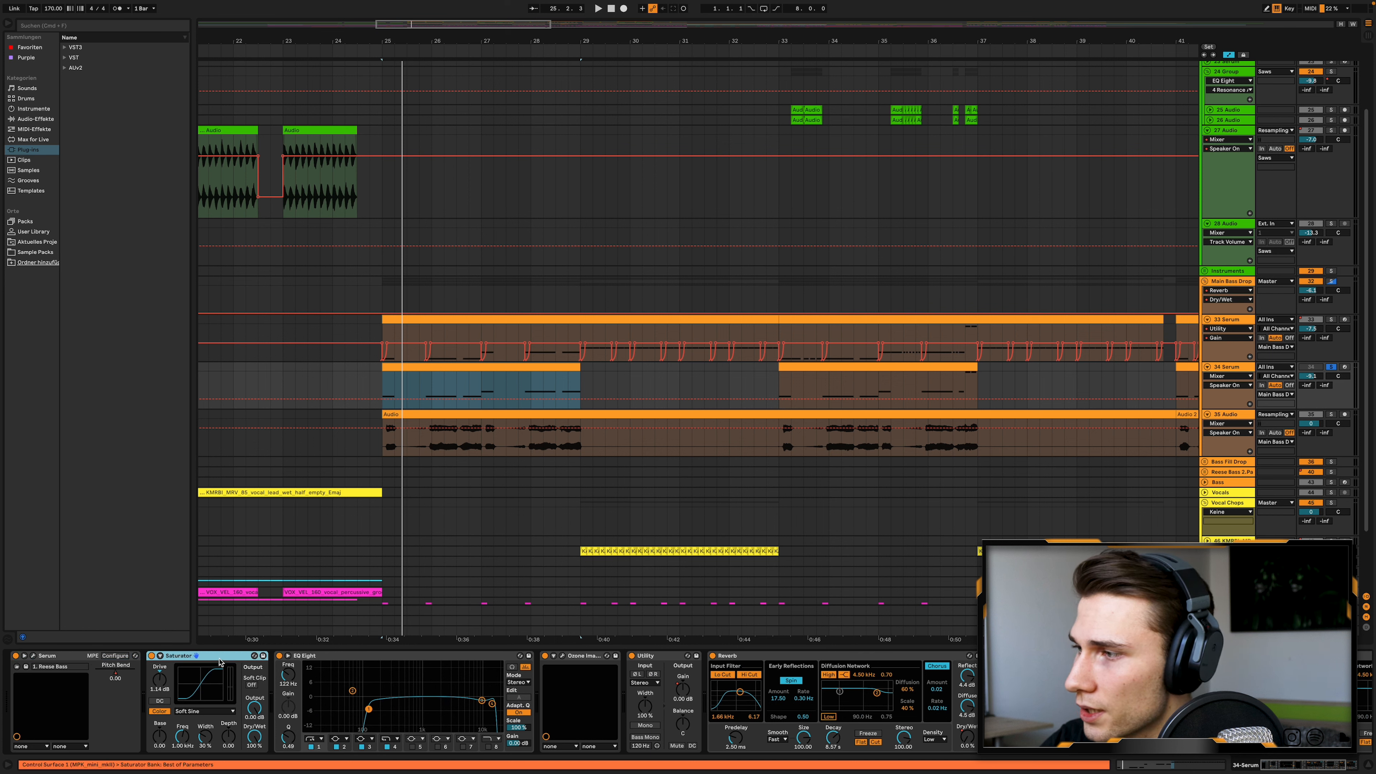
{"action": "left_click", "coordinate": [563, 656]}
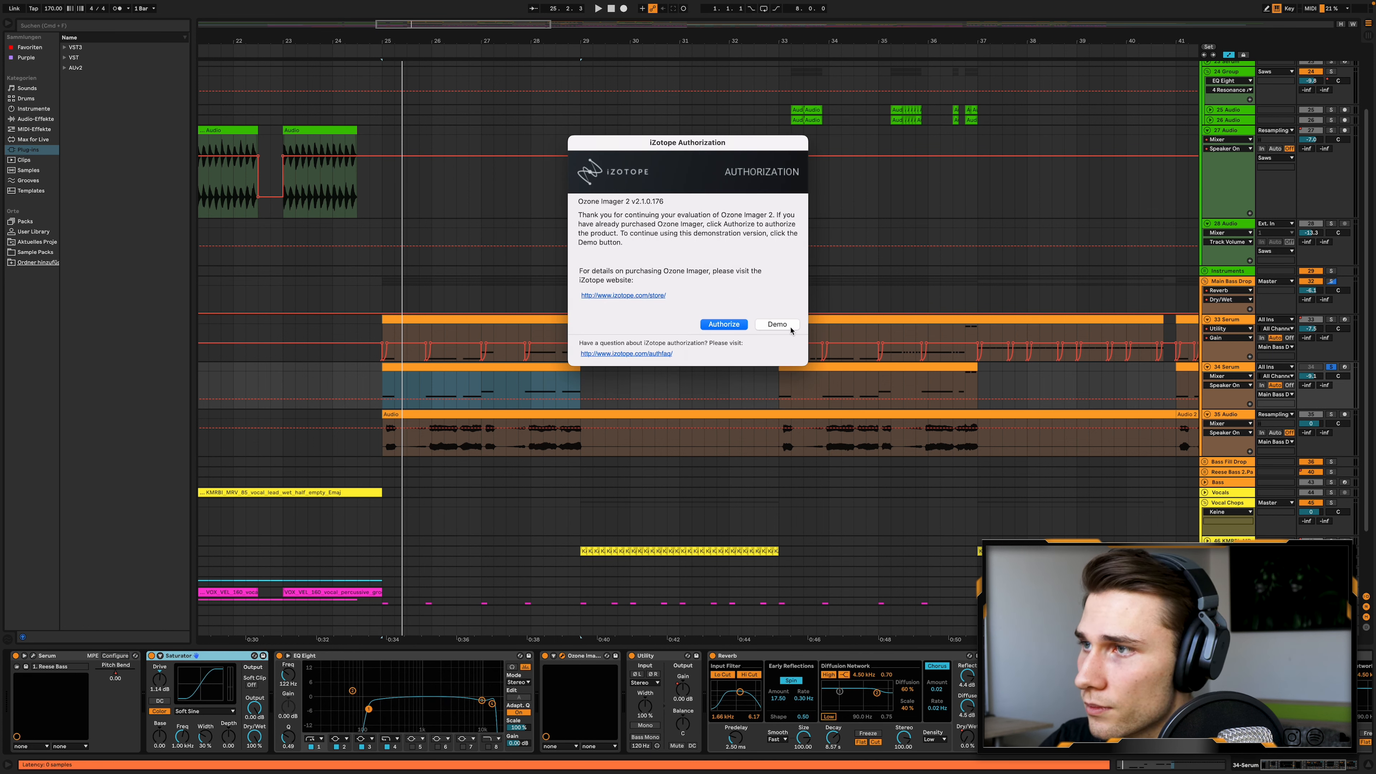
{"action": "left_click", "coordinate": [777, 324]}
{"action": "left_click", "coordinate": [399, 73]}
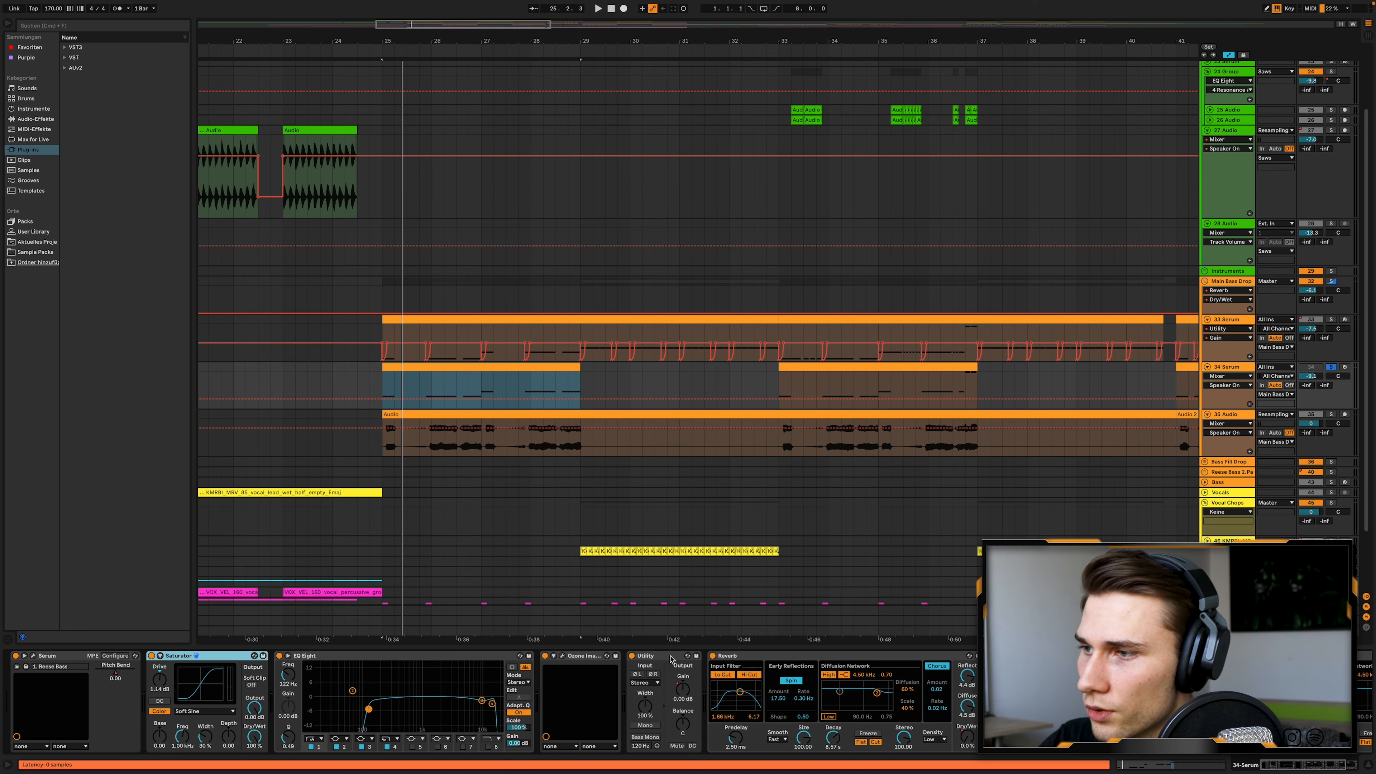
Display the Utility Gain automation on the 34 Serum Reese bass track.
{"action": "left_click", "coordinate": [669, 658]}
{"action": "left_click", "coordinate": [690, 694]}
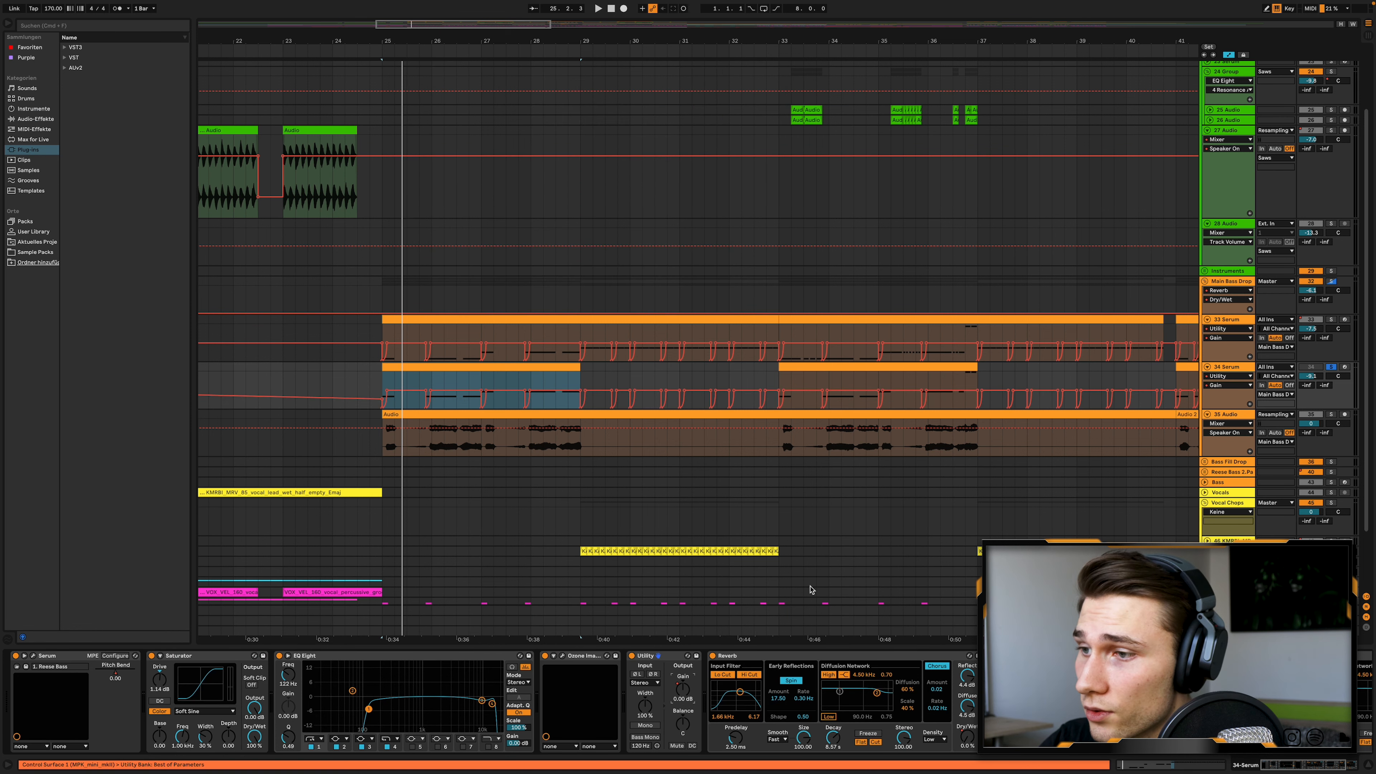
{"action": "scroll", "coordinate": [1029, 433], "scroll_direction": "right", "scroll_amount": 3}
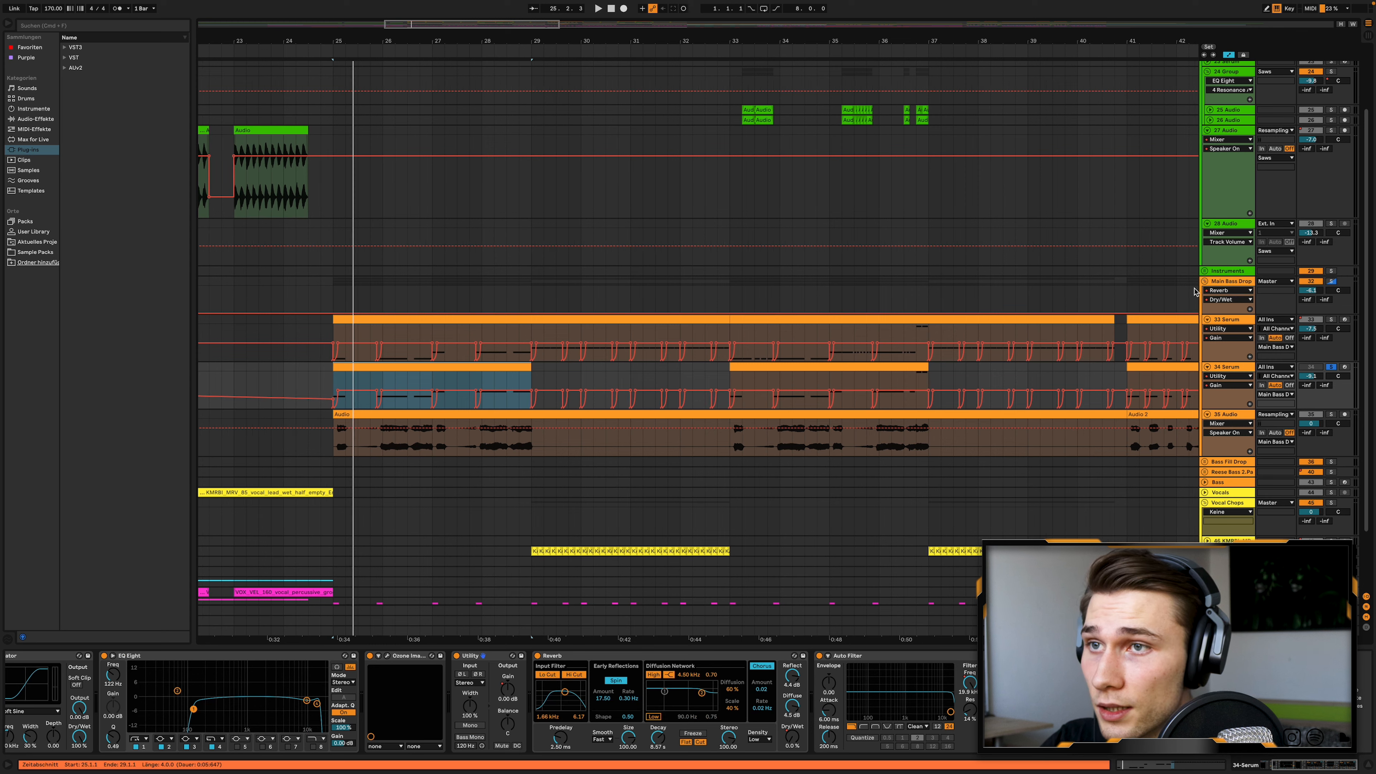
Inspect the Main Bass Drop group's first EQ Eight in M/S mode, comparing the low cuts on the mid and side channels.
{"action": "left_click", "coordinate": [1217, 284]}
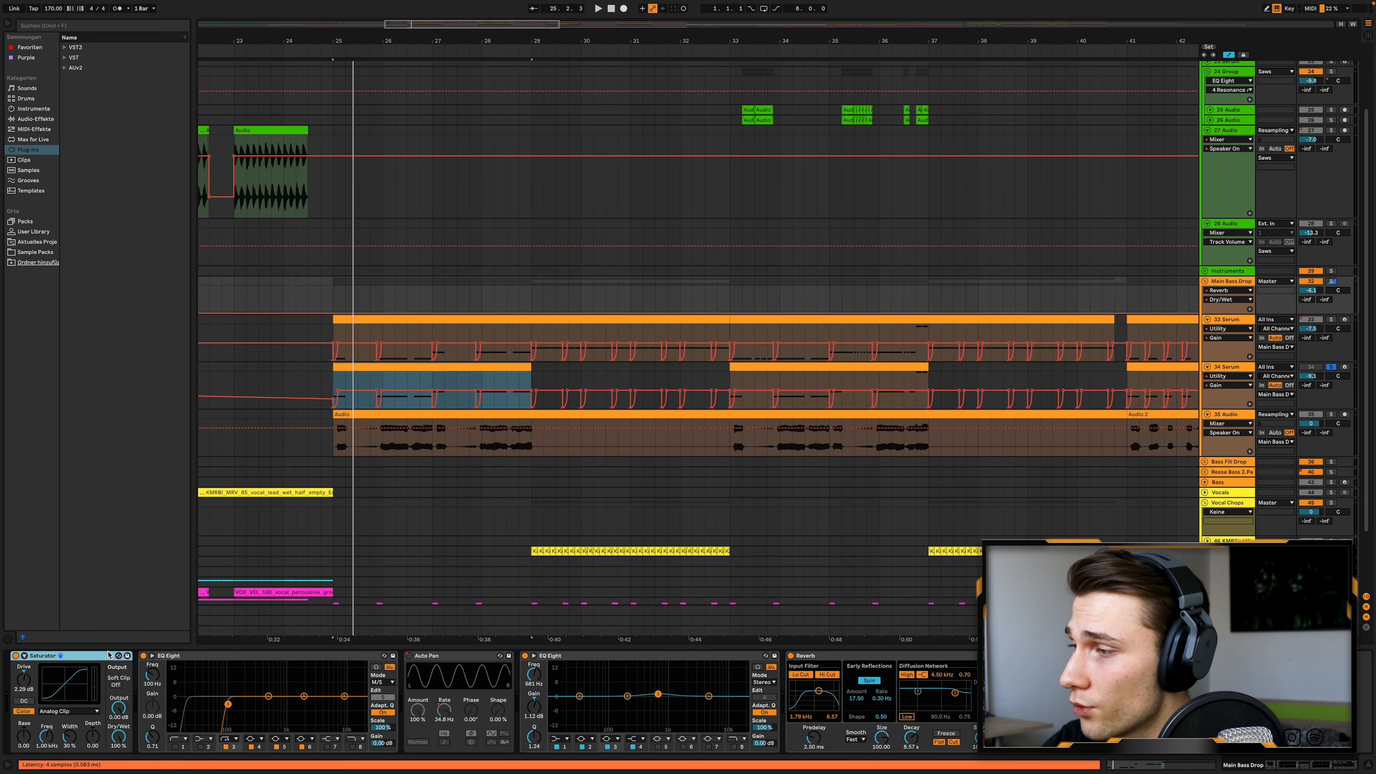
{"action": "left_click", "coordinate": [234, 660]}
{"action": "left_click", "coordinate": [382, 682]}
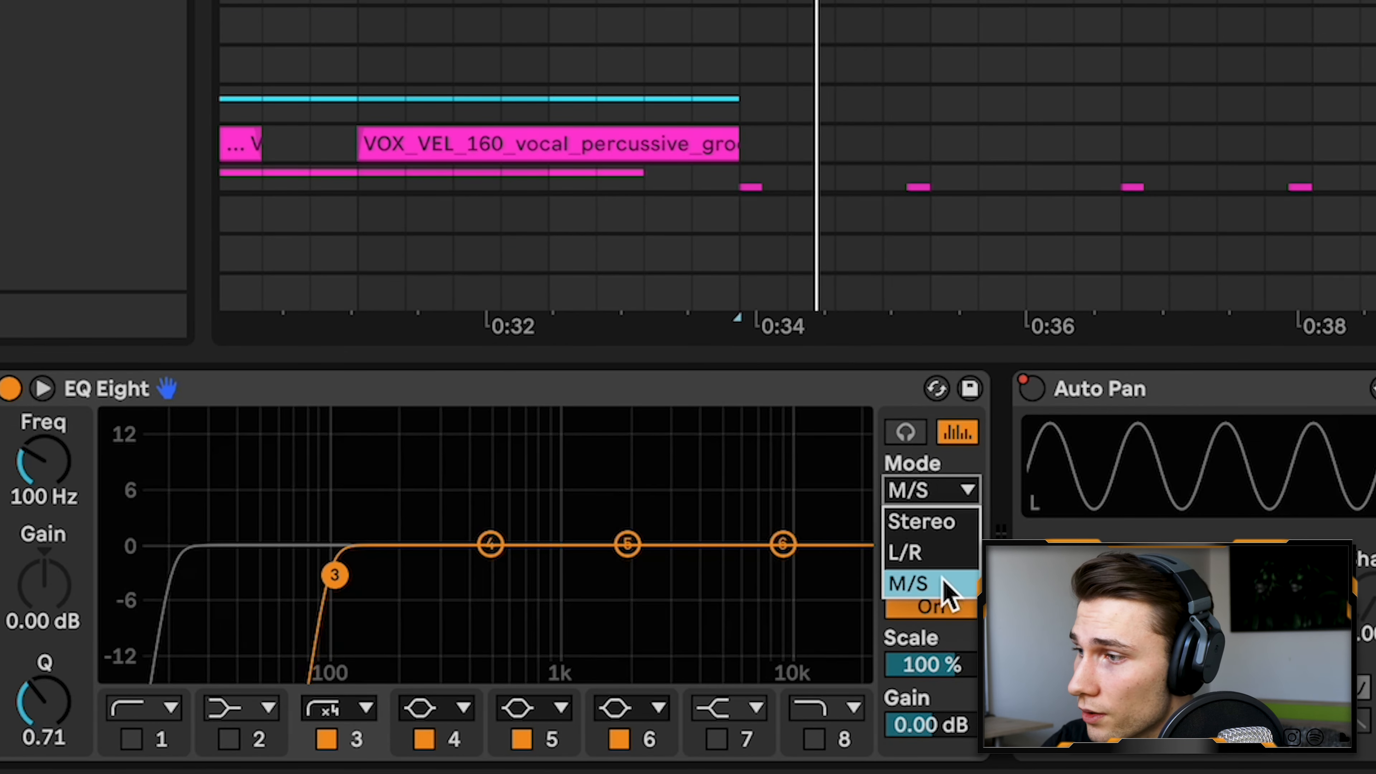
{"action": "left_click", "coordinate": [931, 481]}
{"action": "left_click", "coordinate": [931, 549]}
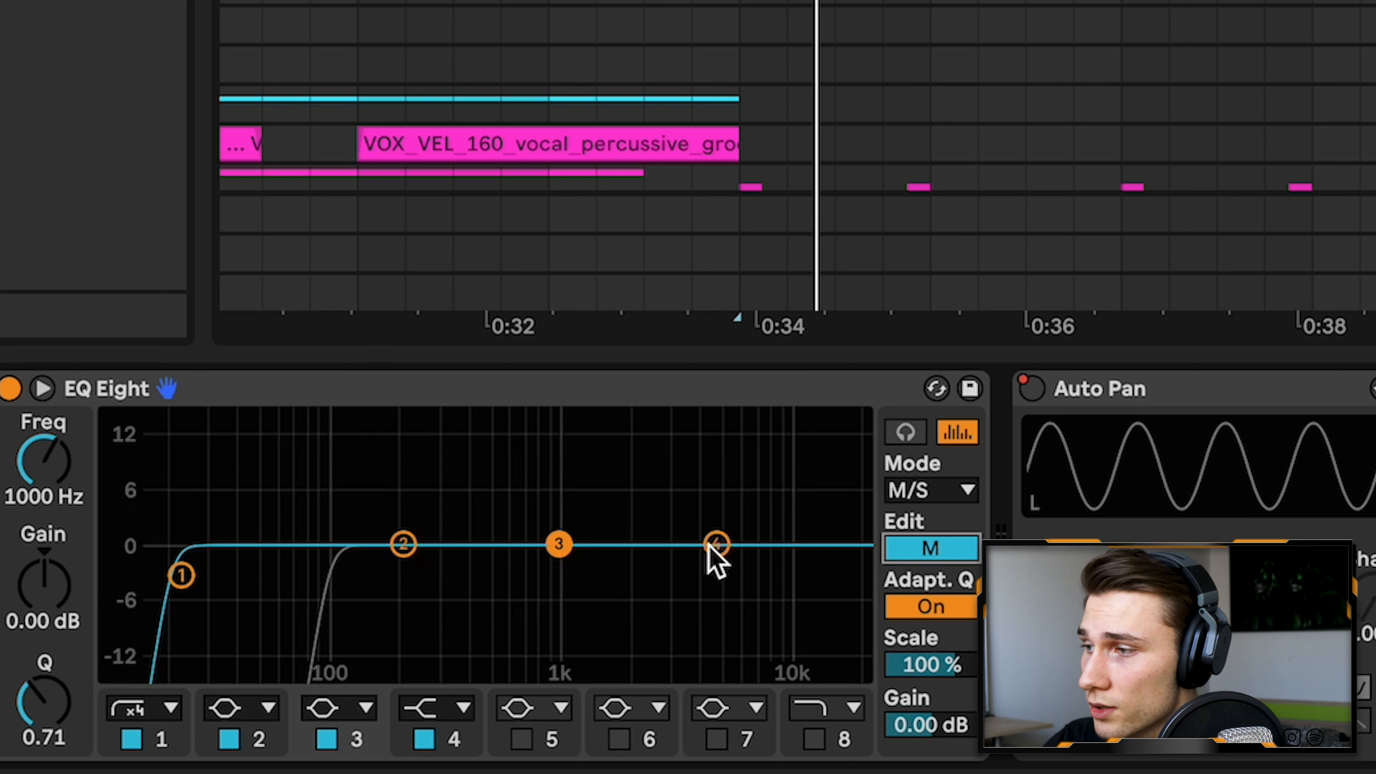
{"action": "left_click", "coordinate": [182, 574]}
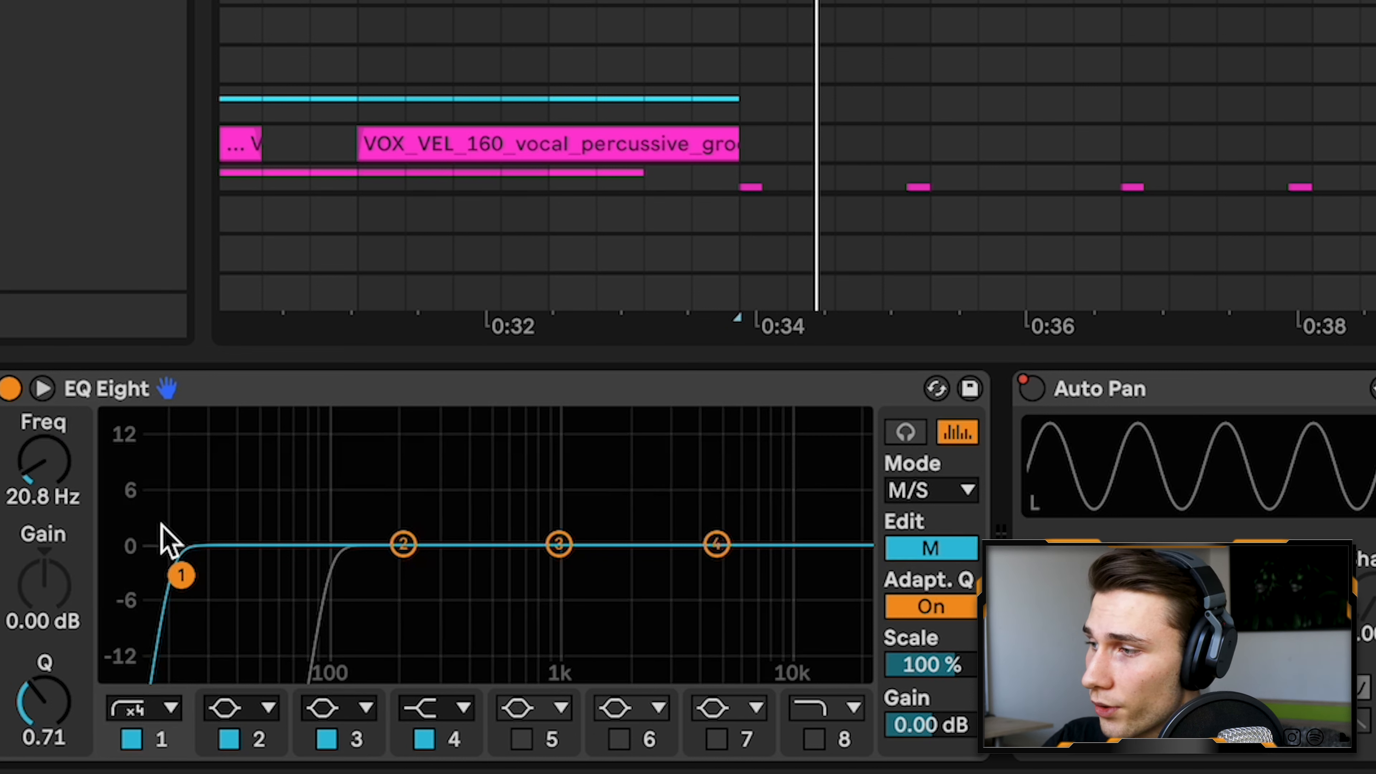
{"action": "left_click", "coordinate": [924, 548]}
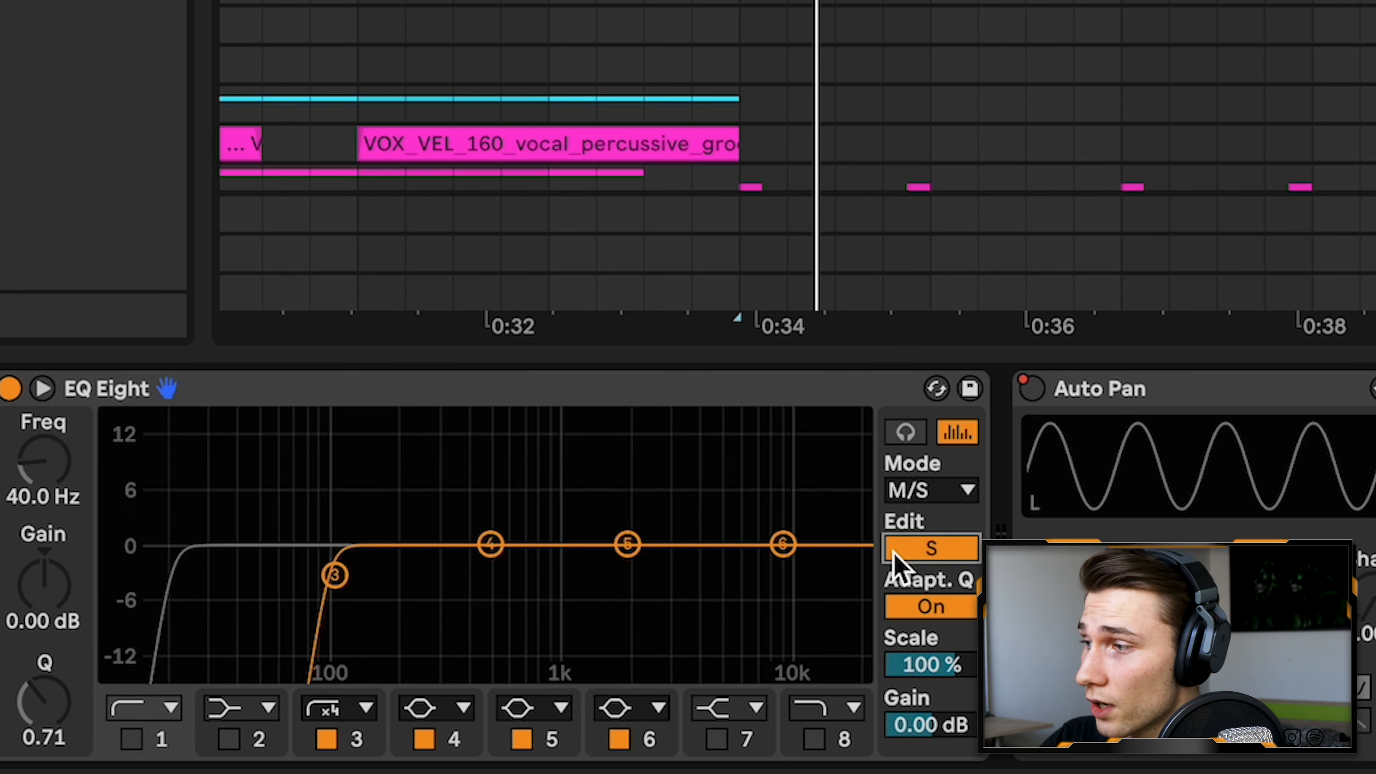
{"action": "left_click", "coordinate": [331, 573]}
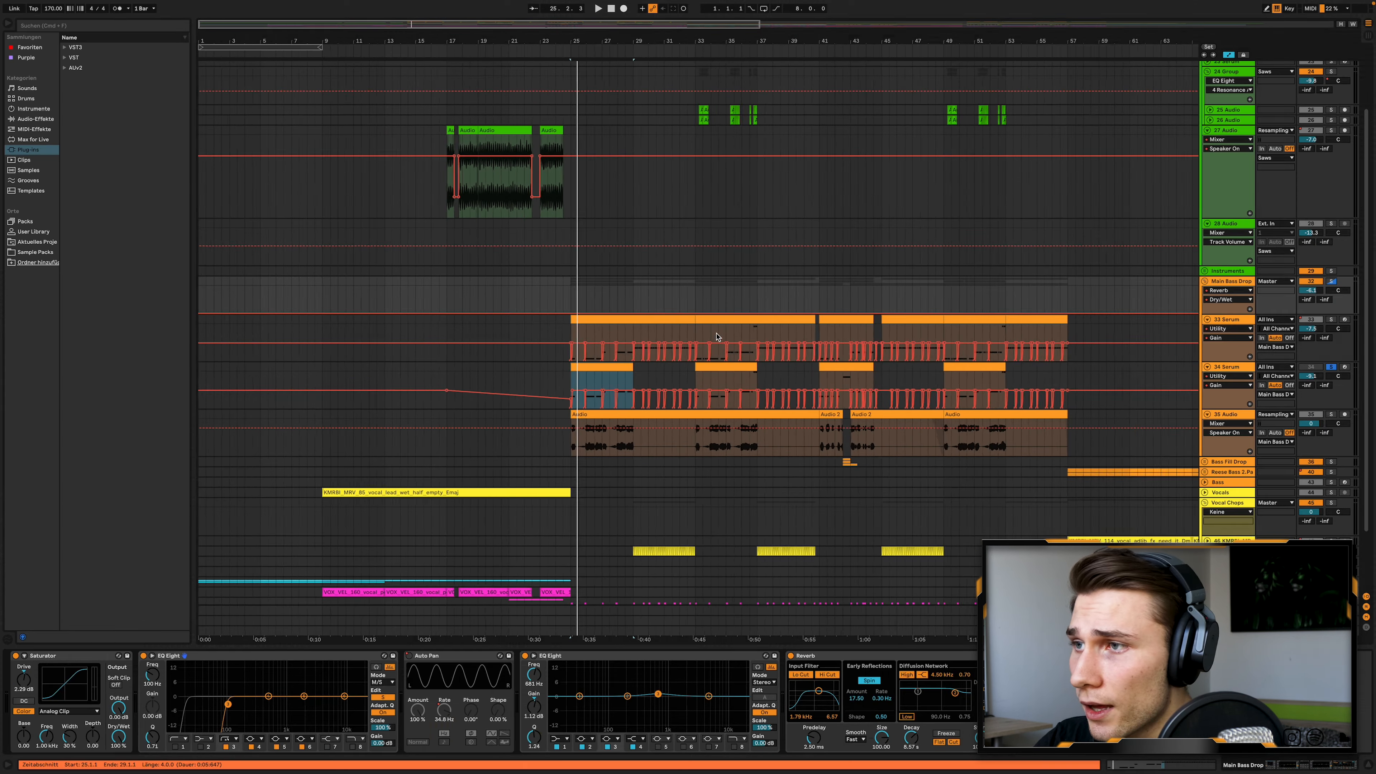
Unfold the Bass Fill Drop group and set the playback start at the beginning of the fill clips at 42.3.
{"action": "scroll", "coordinate": [718, 328], "scroll_direction": "right", "scroll_amount": 3}
{"action": "scroll", "coordinate": [718, 328], "scroll_direction": "down", "scroll_amount": 1}
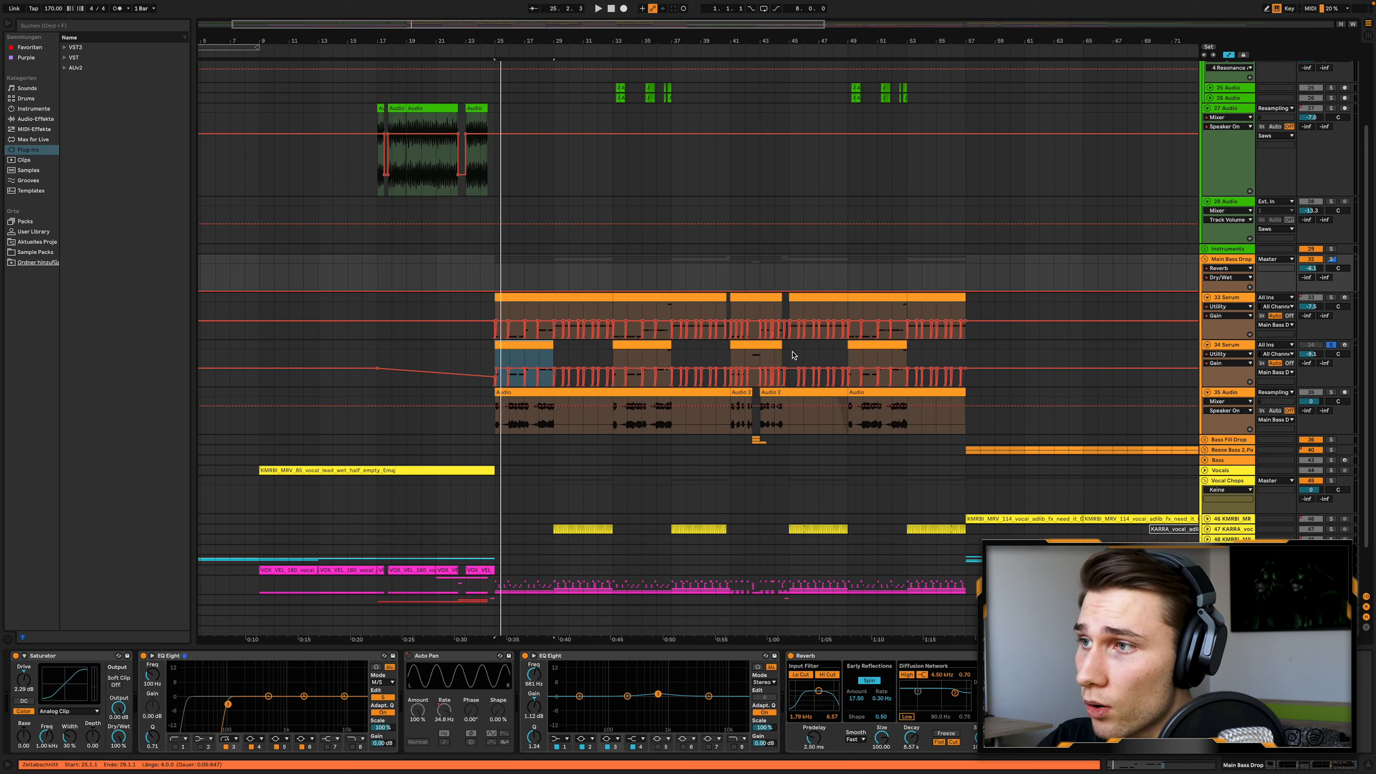
{"action": "scroll", "coordinate": [765, 362], "scroll_direction": "up", "scroll_amount": 10}
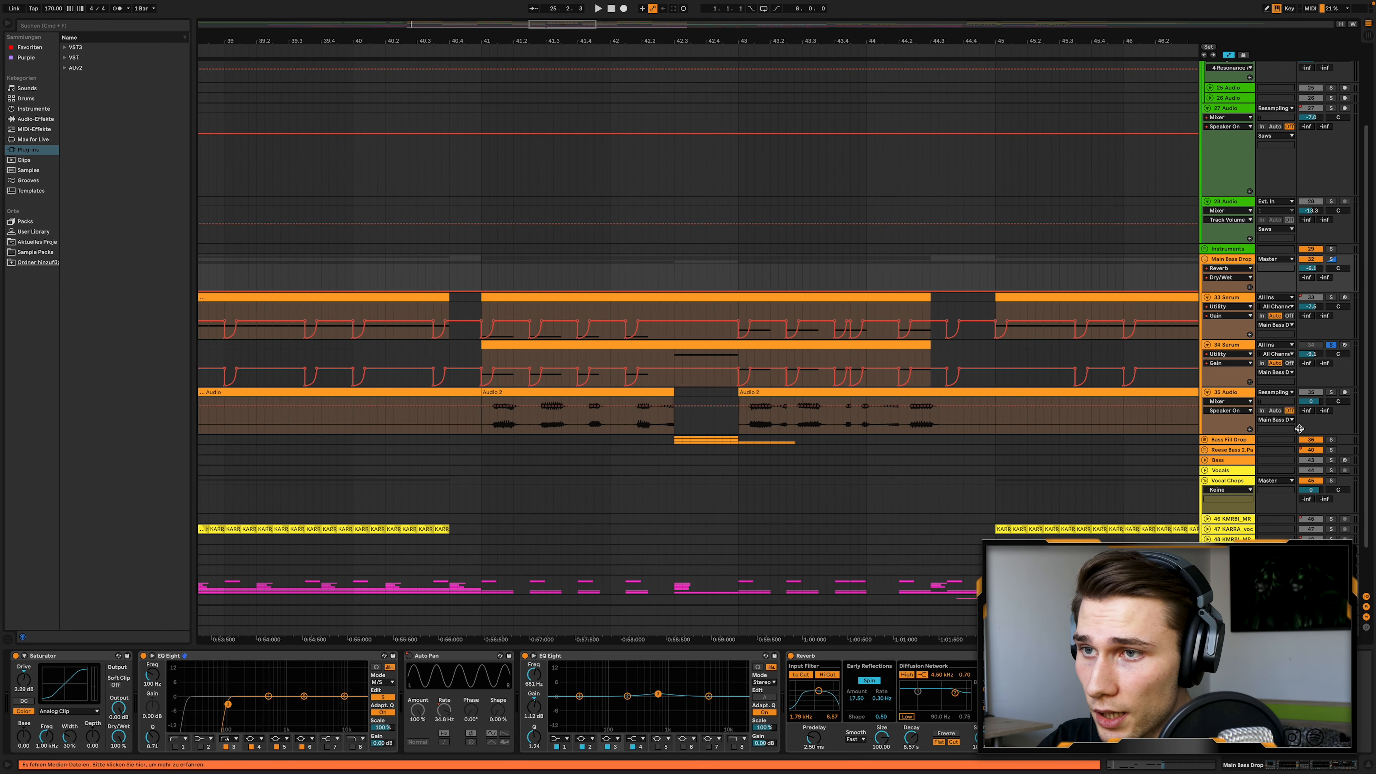
{"action": "left_click", "coordinate": [1205, 441]}
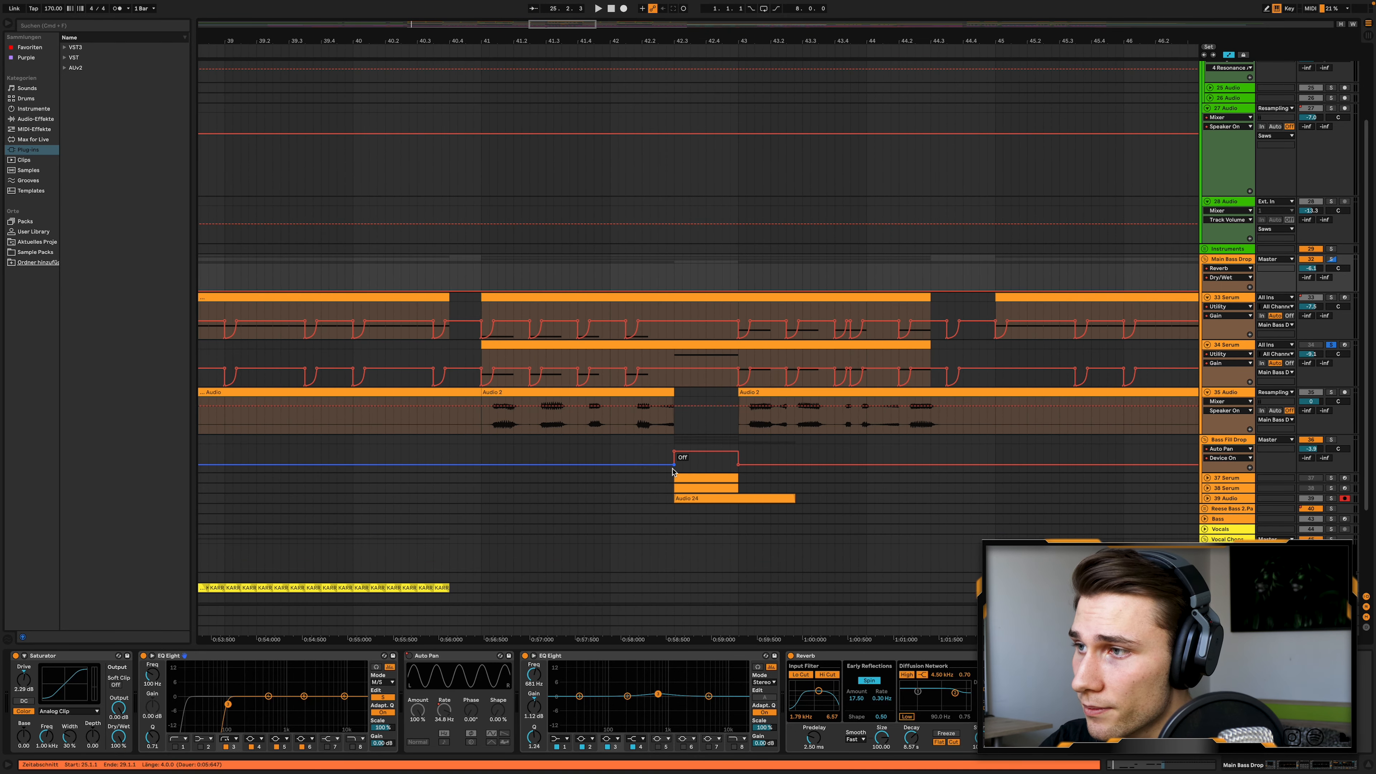
{"action": "left_click", "coordinate": [677, 477]}
{"action": "key", "text": "space"}
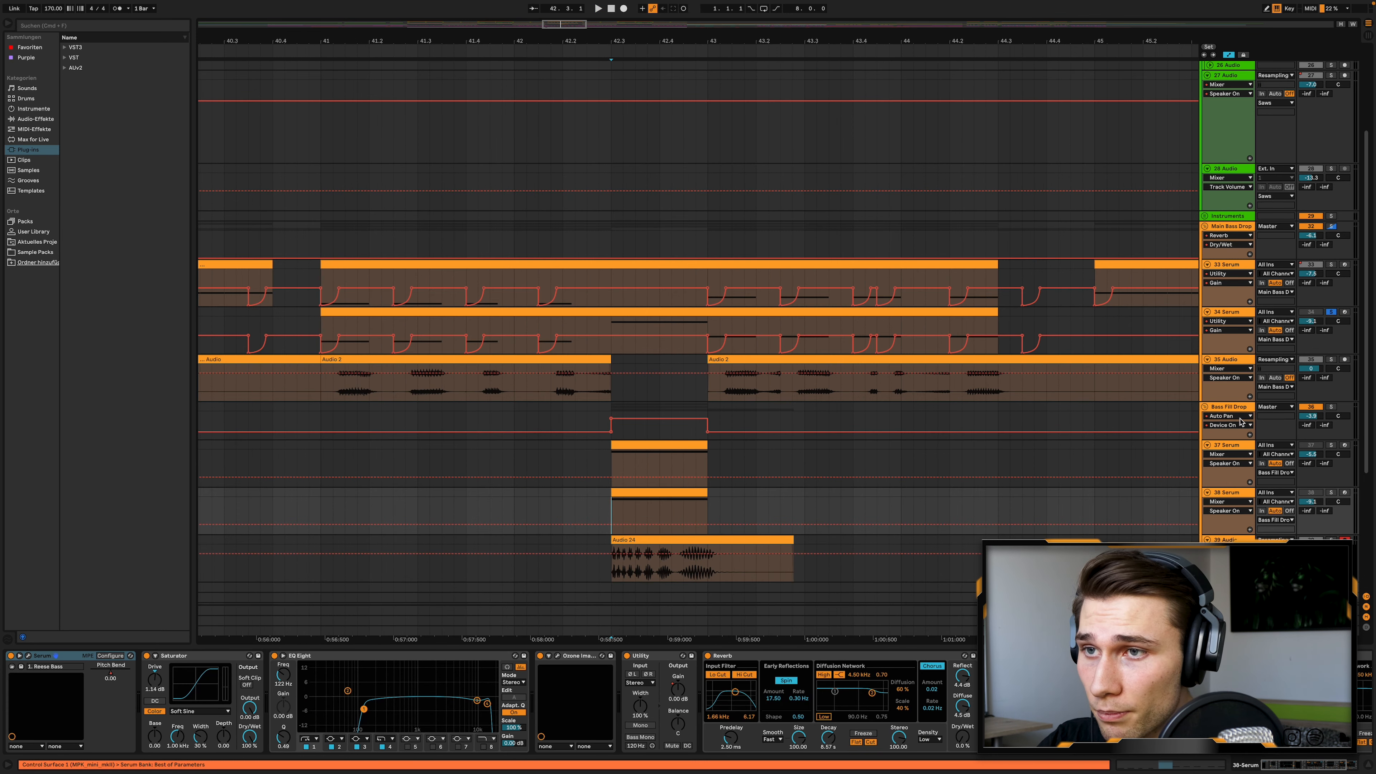
Display the Auto Pan Frequency and Device On automation on the Bass Fill Drop group.
{"action": "left_click", "coordinate": [1168, 436]}
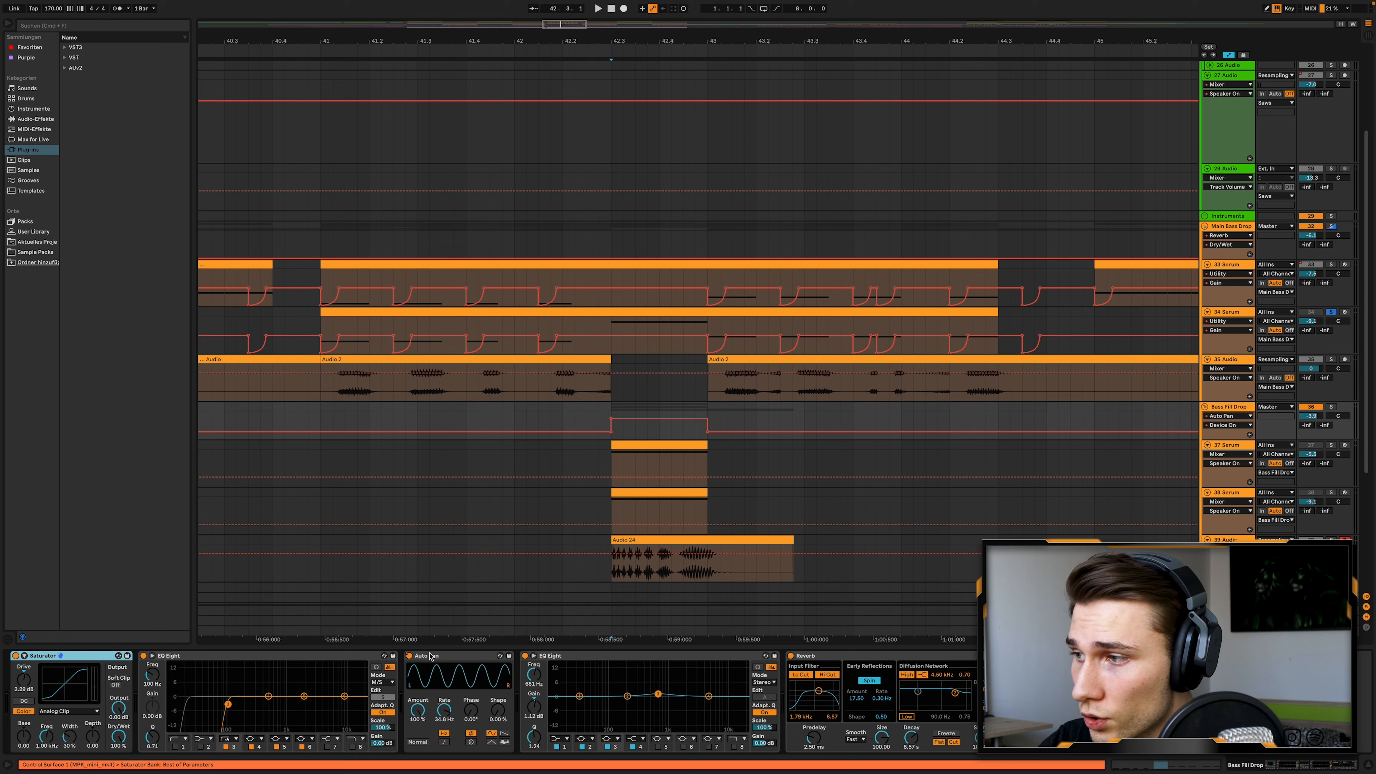
{"action": "left_click", "coordinate": [444, 711]}
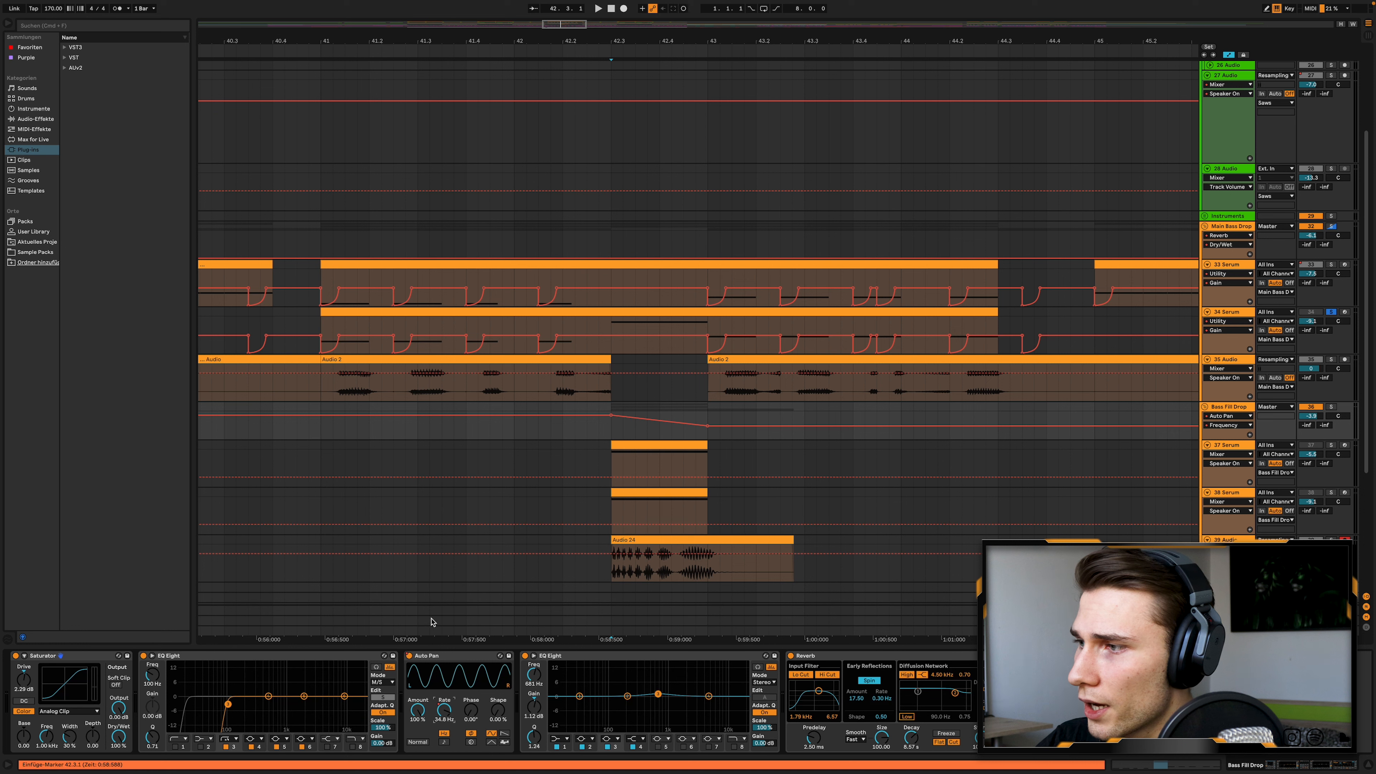
{"action": "left_click", "coordinate": [409, 656]}
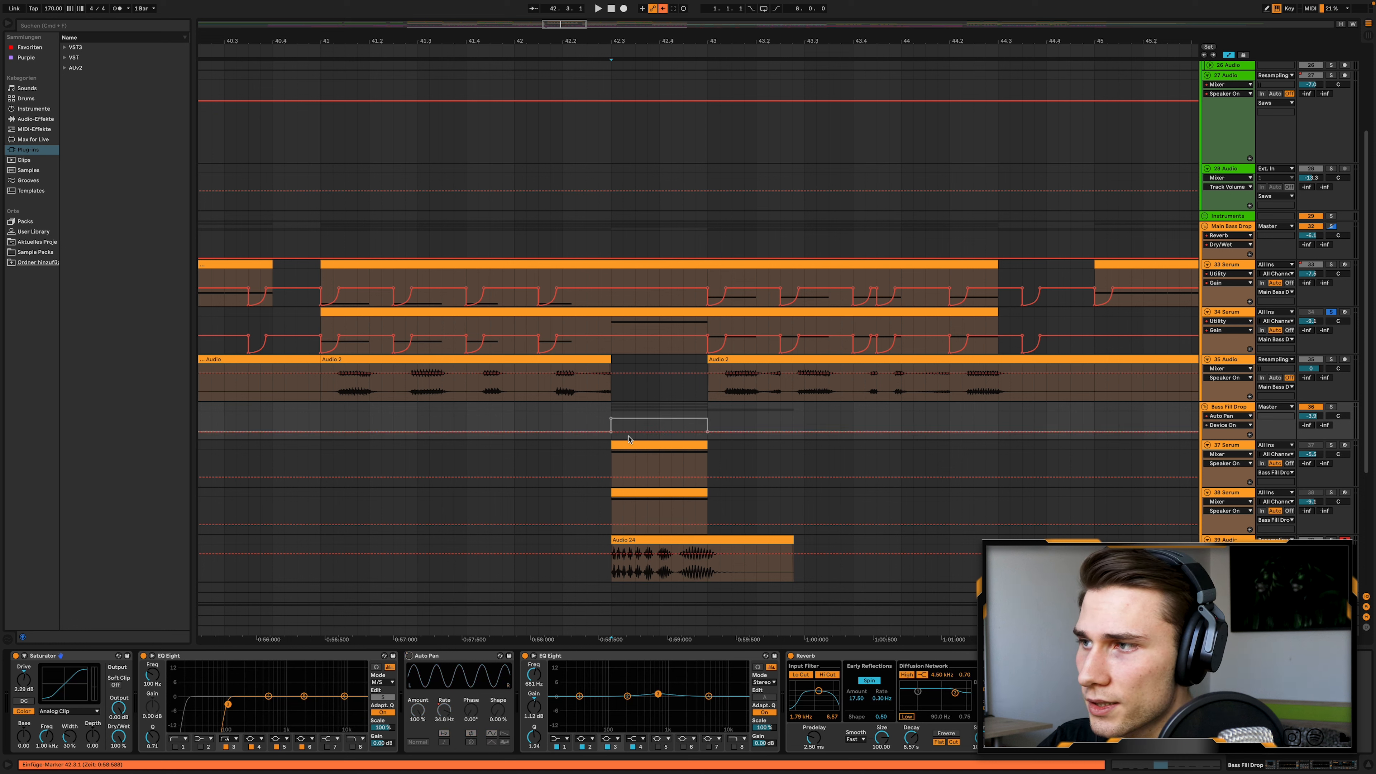
Play the bass fill with the 37 Serum and 38 Serum tracks soloed in turn, and re-enable the overridden automation.
{"action": "key", "text": "space"}
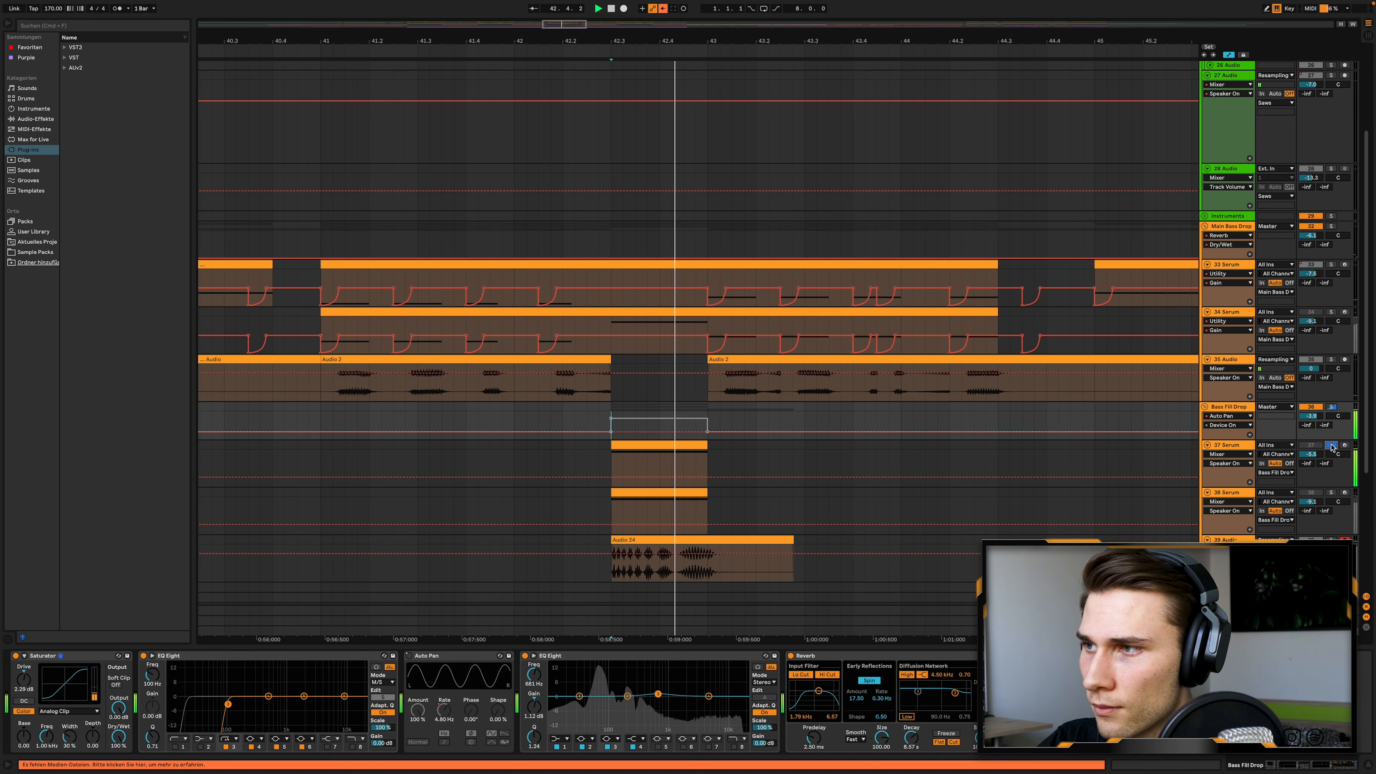
{"action": "left_click", "coordinate": [1331, 445]}
{"action": "left_click", "coordinate": [1331, 492]}
{"action": "key", "text": "space"}
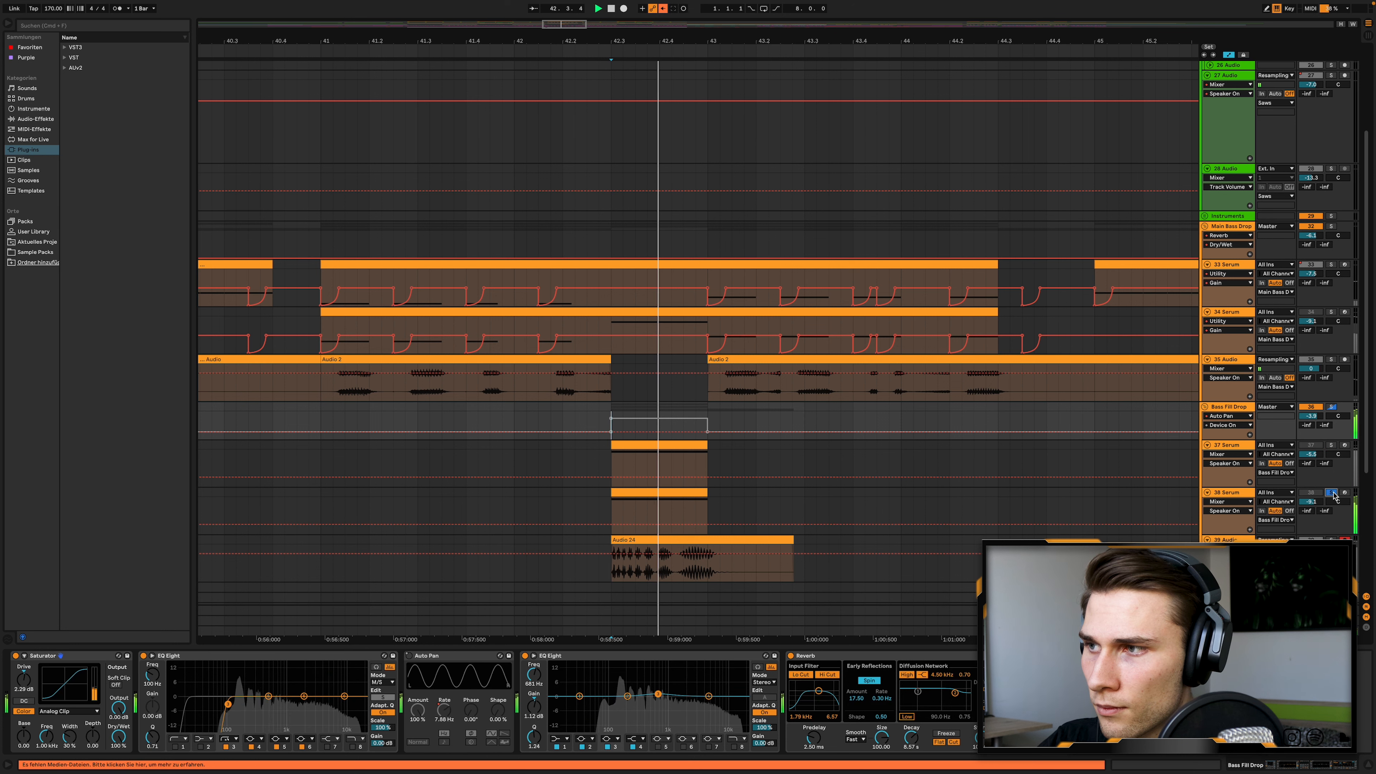
{"action": "key", "text": "space"}
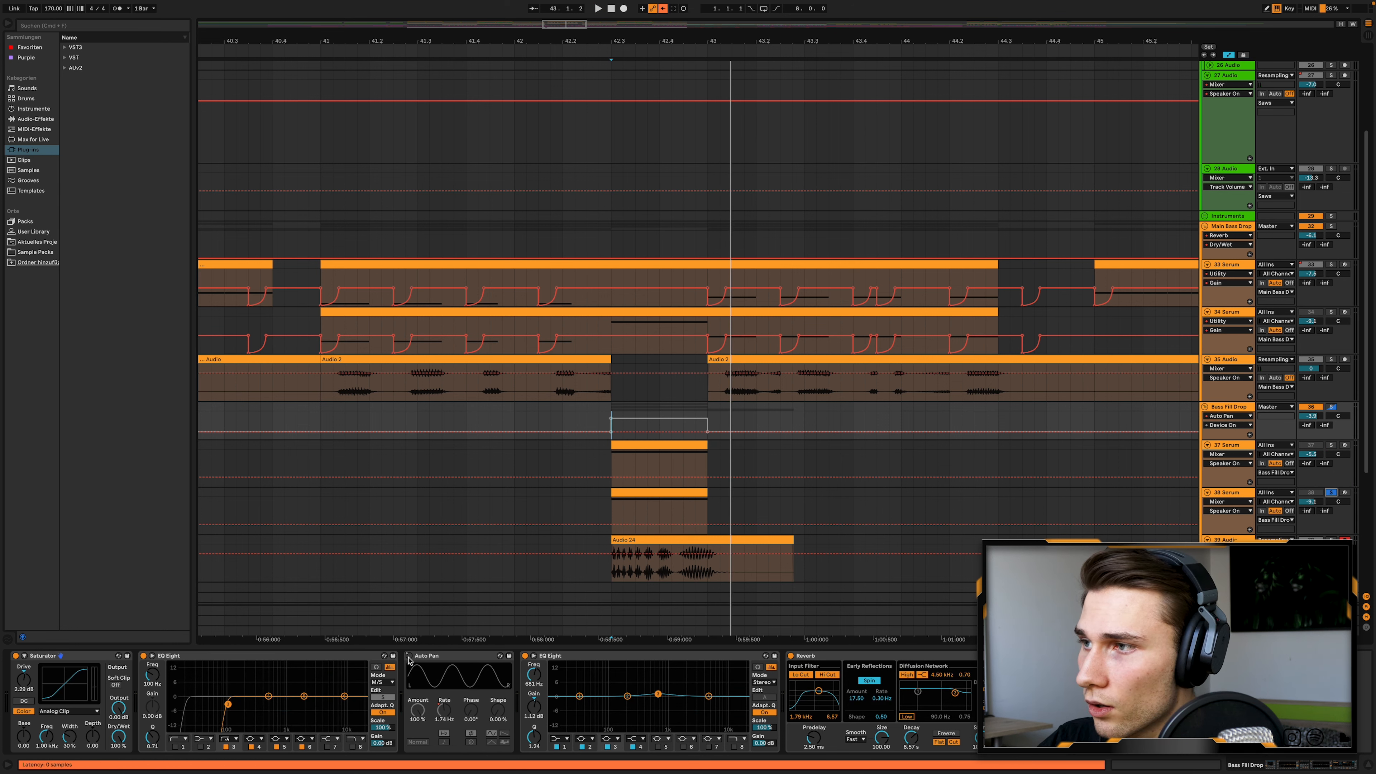
{"action": "left_click", "coordinate": [663, 9]}
{"action": "key", "text": "space"}
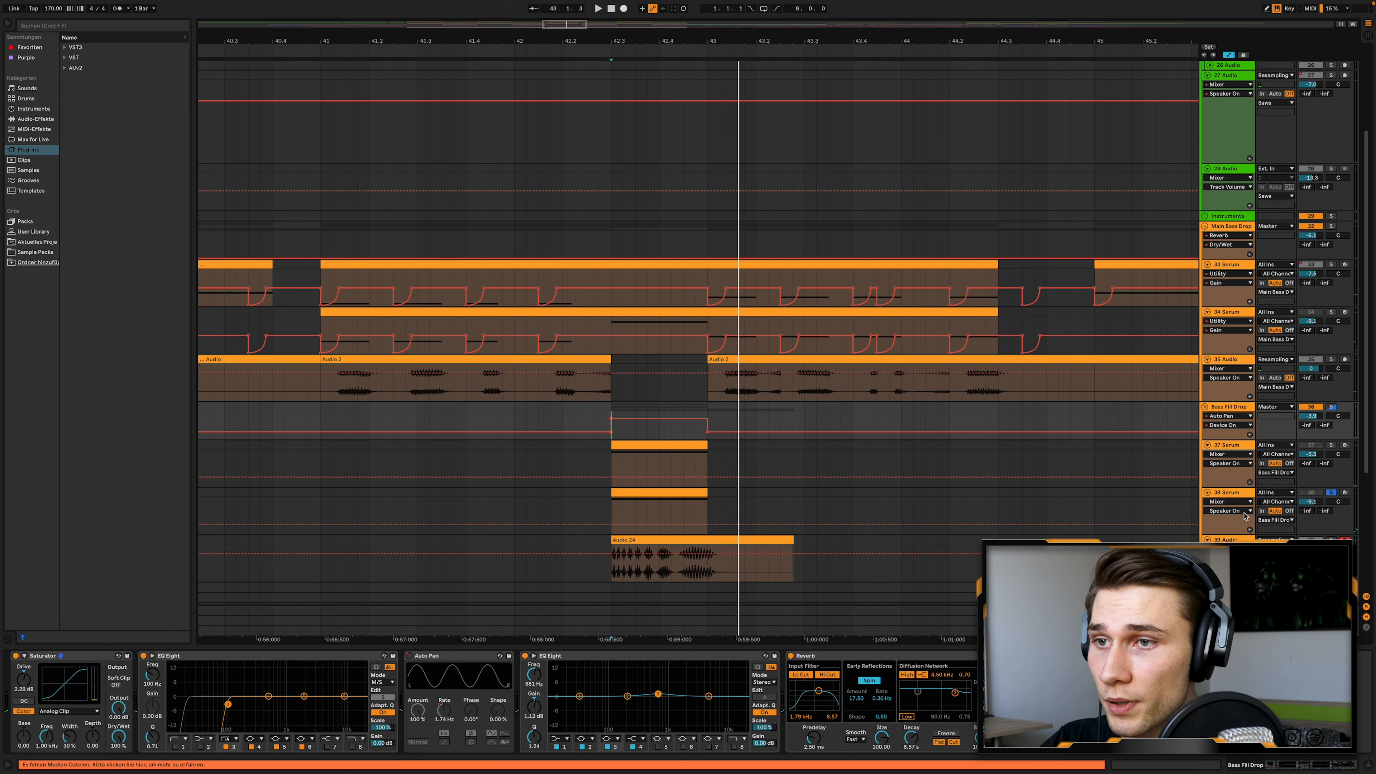
Display the Serum Pitch Bend automation on the 38 Serum and 37 Serum tracks.
{"action": "left_click", "coordinate": [1230, 495]}
{"action": "left_click", "coordinate": [100, 681]}
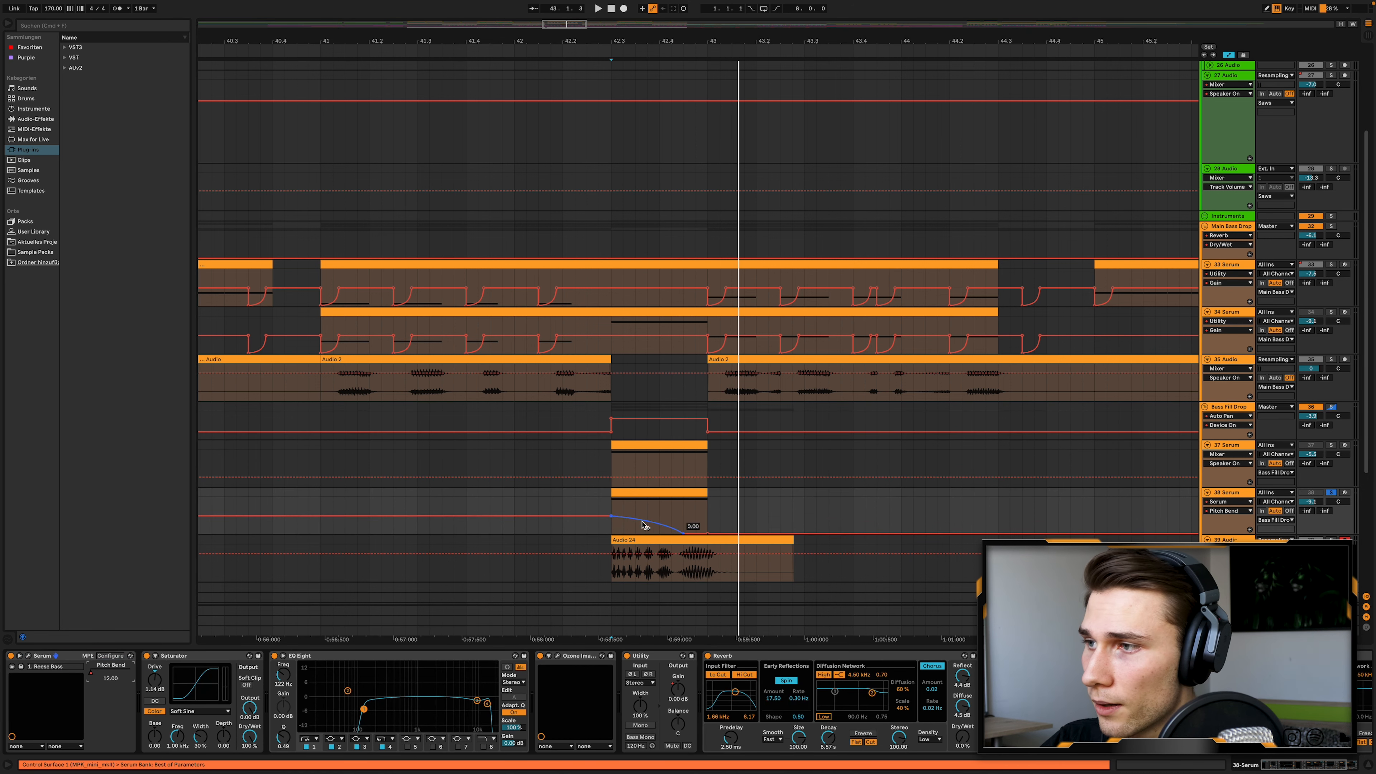
{"action": "left_click", "coordinate": [1228, 445]}
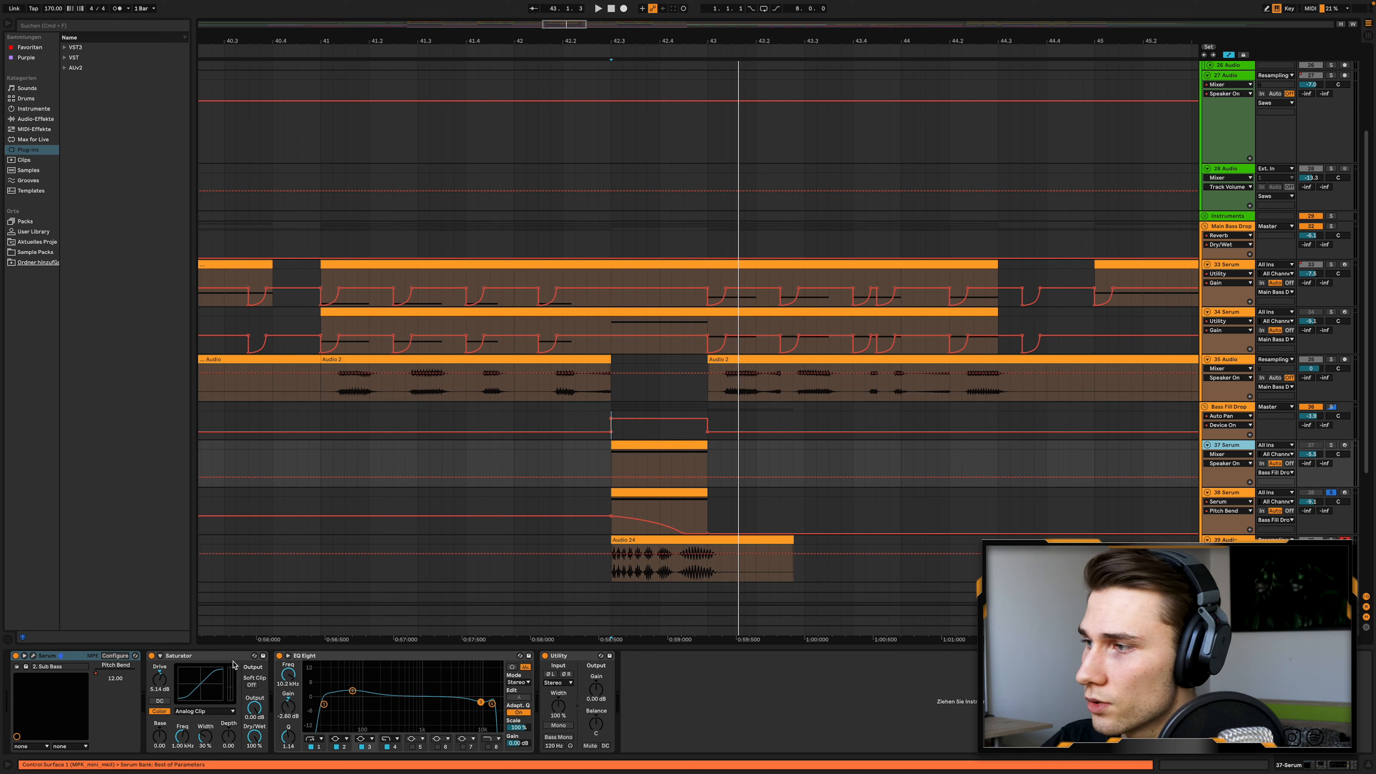
{"action": "left_click", "coordinate": [103, 678]}
{"action": "scroll", "coordinate": [594, 483], "scroll_direction": "up", "scroll_amount": 1}
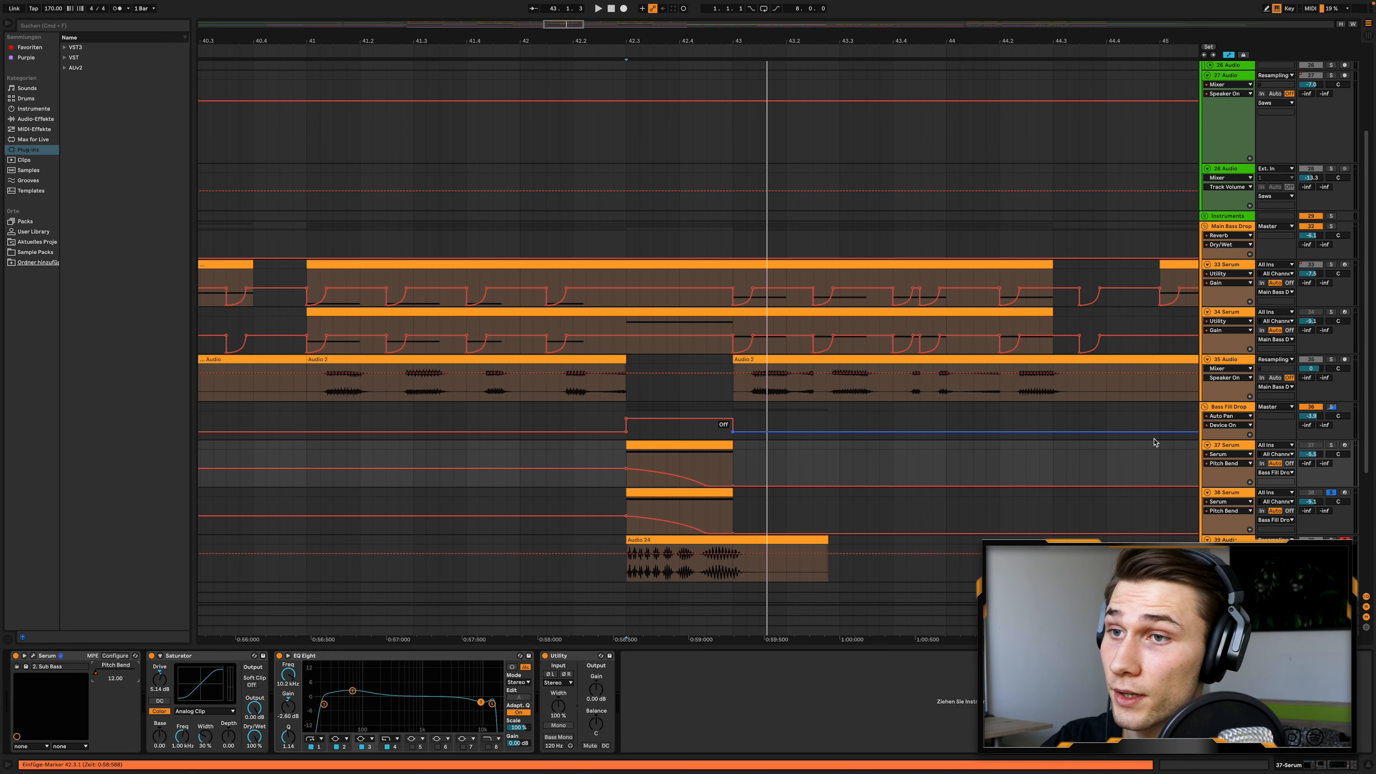
Fold the Bass Fill Drop group and unfold the 47 KARRA vocal chop track.
{"action": "left_click", "coordinate": [1204, 406]}
{"action": "scroll", "coordinate": [608, 458], "scroll_direction": "down", "scroll_amount": 10}
{"action": "scroll", "coordinate": [585, 460], "scroll_direction": "left", "scroll_amount": 3}
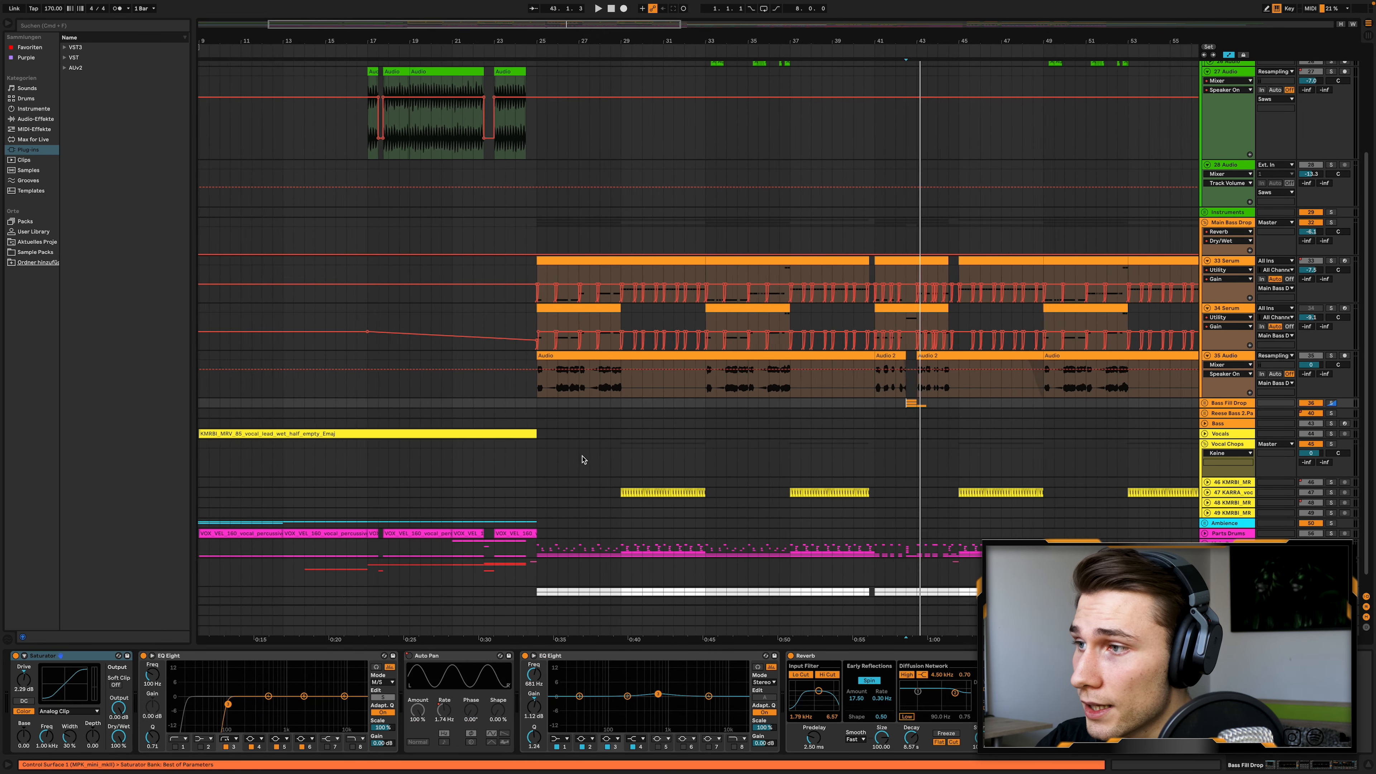
{"action": "scroll", "coordinate": [583, 460], "scroll_direction": "up", "scroll_amount": 2}
{"action": "left_click", "coordinate": [1207, 493]}
{"action": "scroll", "coordinate": [592, 486], "scroll_direction": "up", "scroll_amount": 2}
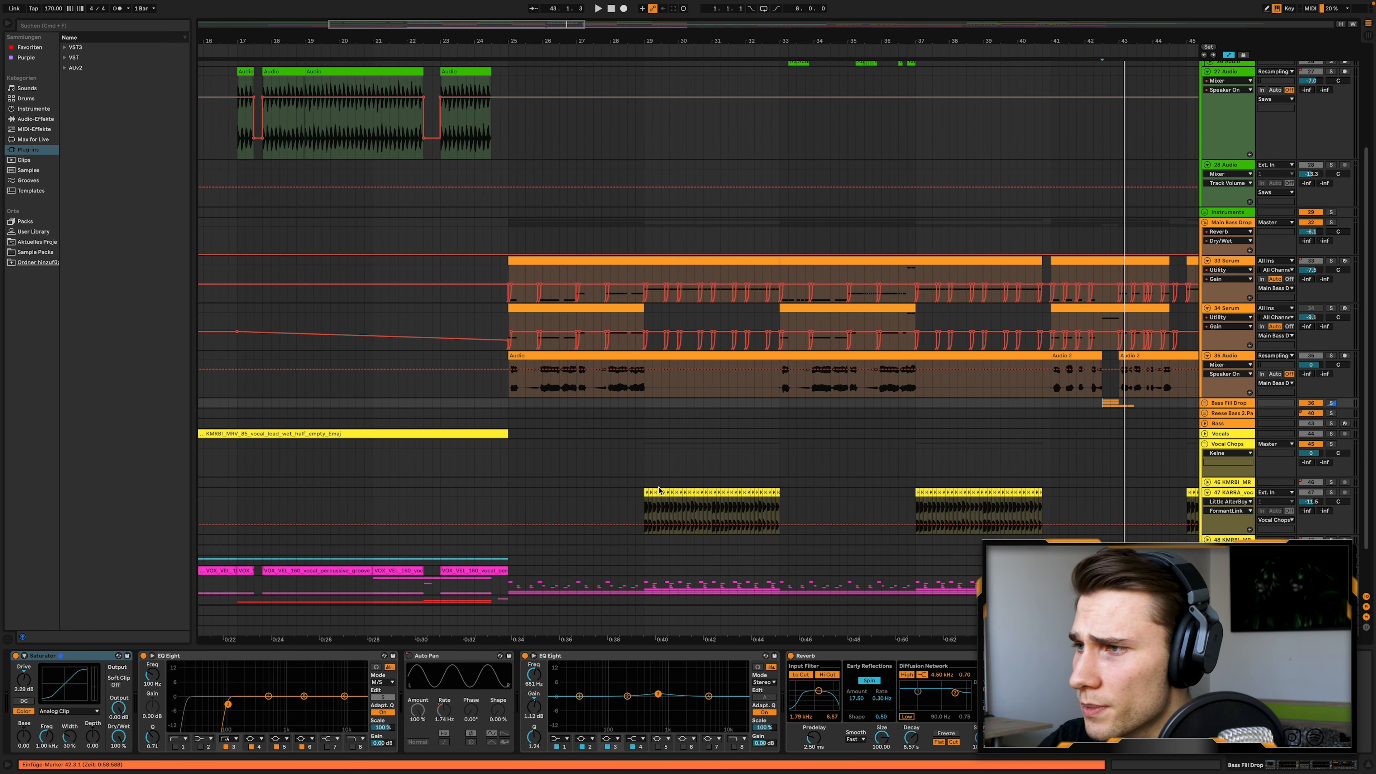
Select the first vocal chop at bar 29 on track 47 and play the chops in solo.
{"action": "scroll", "coordinate": [659, 489], "scroll_direction": "up", "scroll_amount": 4}
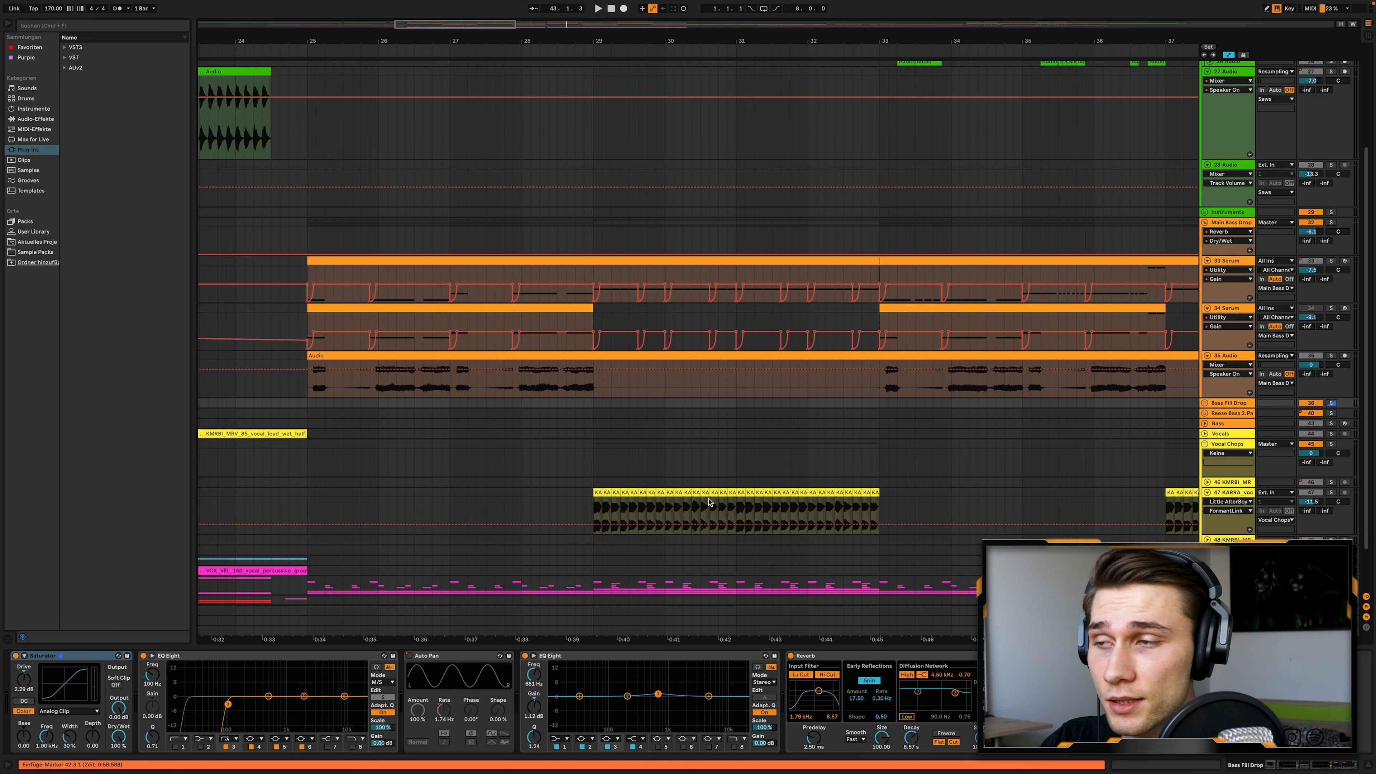
{"action": "scroll", "coordinate": [630, 497], "scroll_direction": "up", "scroll_amount": 1}
{"action": "left_click", "coordinate": [597, 493]}
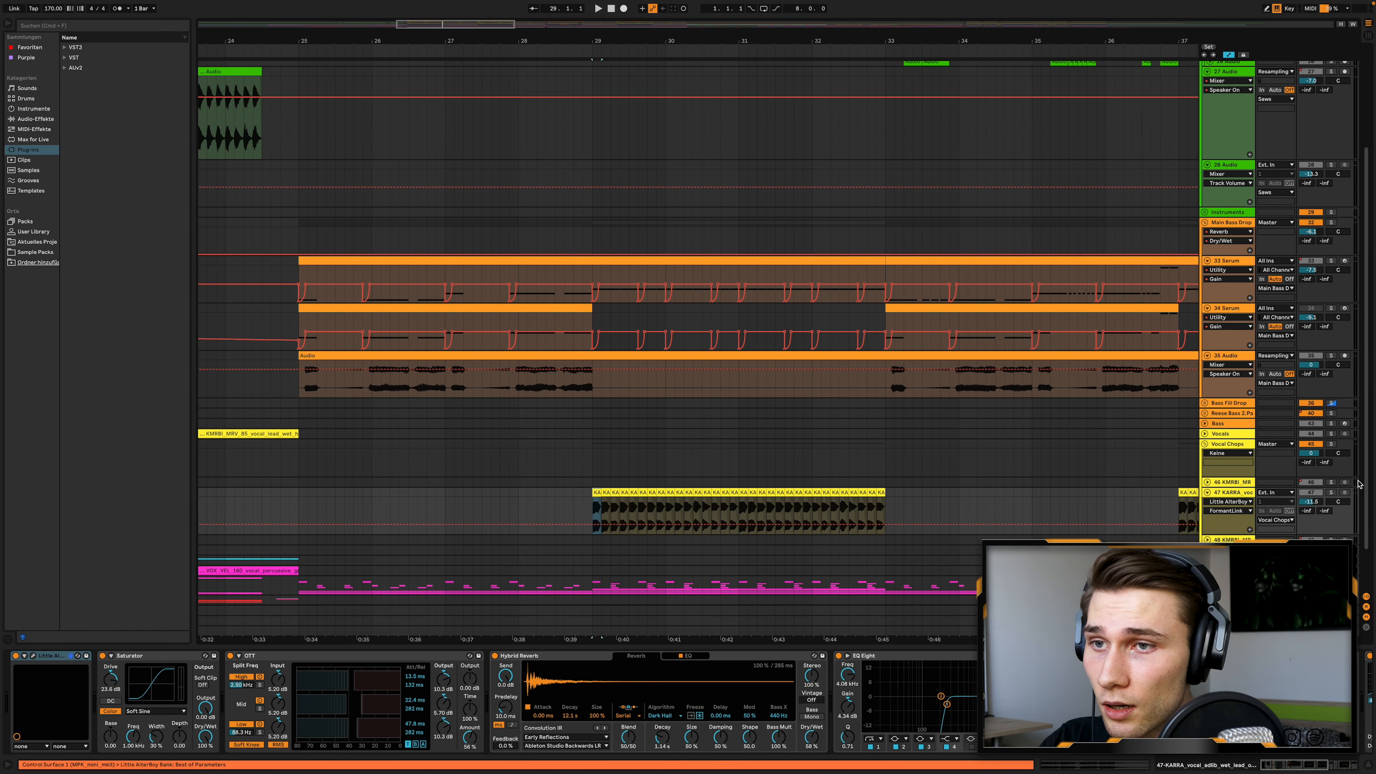
{"action": "key", "text": "space"}
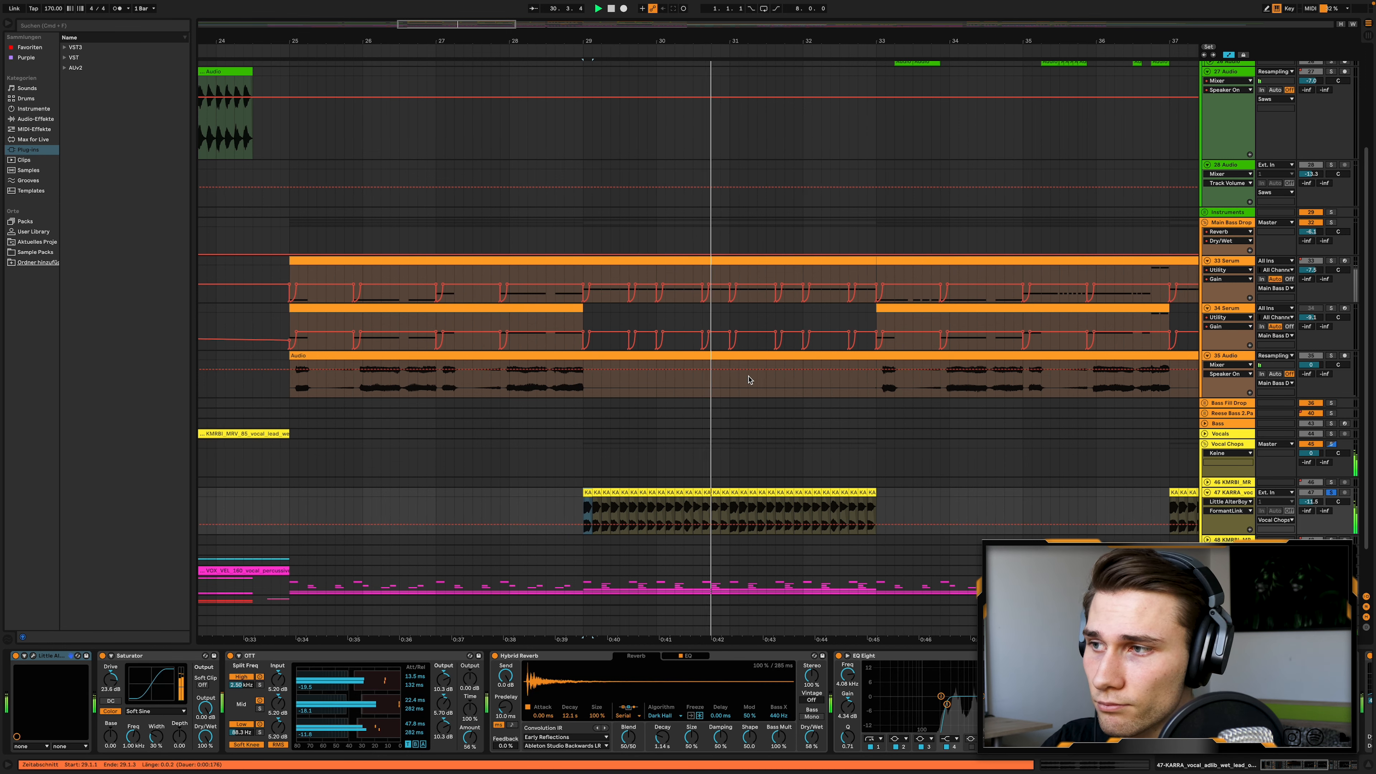
{"action": "scroll", "coordinate": [748, 379], "scroll_direction": "right", "scroll_amount": 1}
{"action": "scroll", "coordinate": [750, 379], "scroll_direction": "down", "scroll_amount": 1}
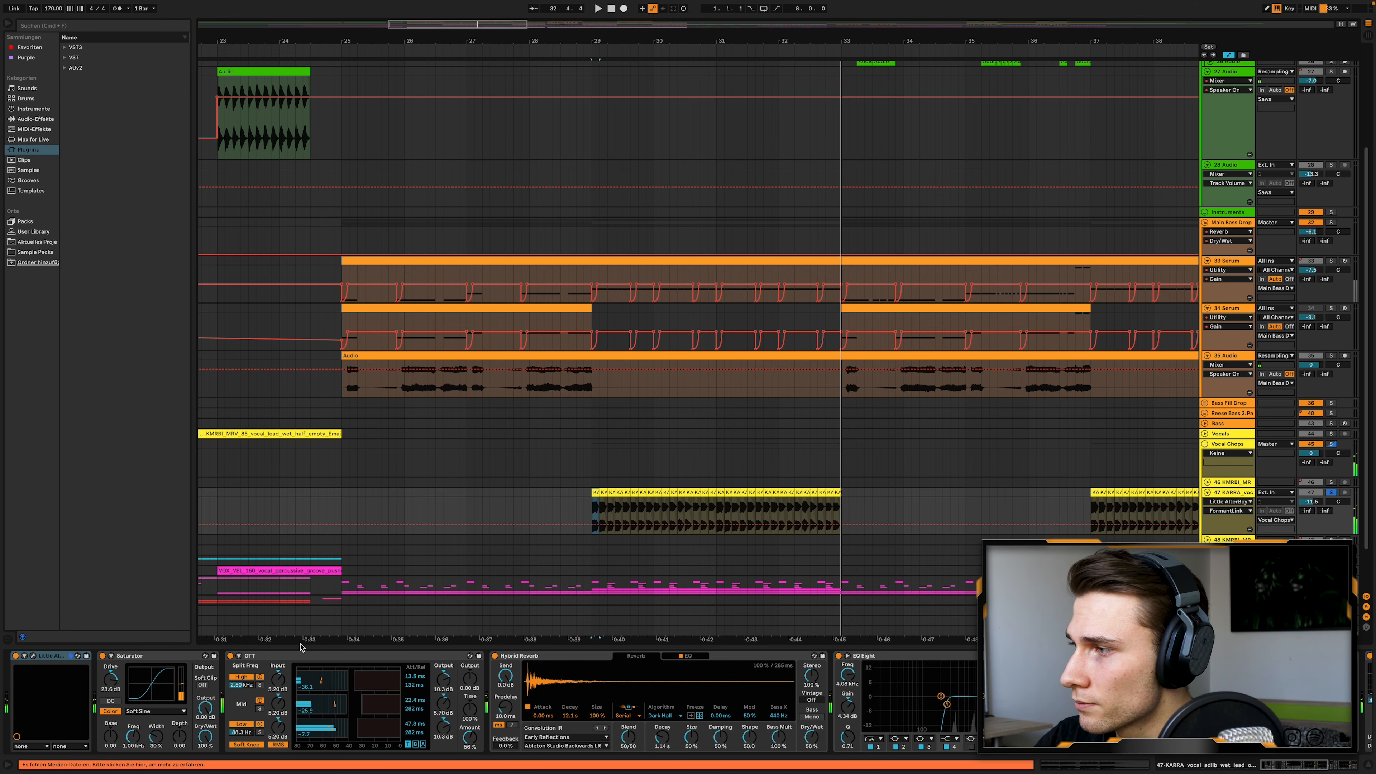
{"action": "scroll", "coordinate": [655, 527], "scroll_direction": "up", "scroll_amount": 3}
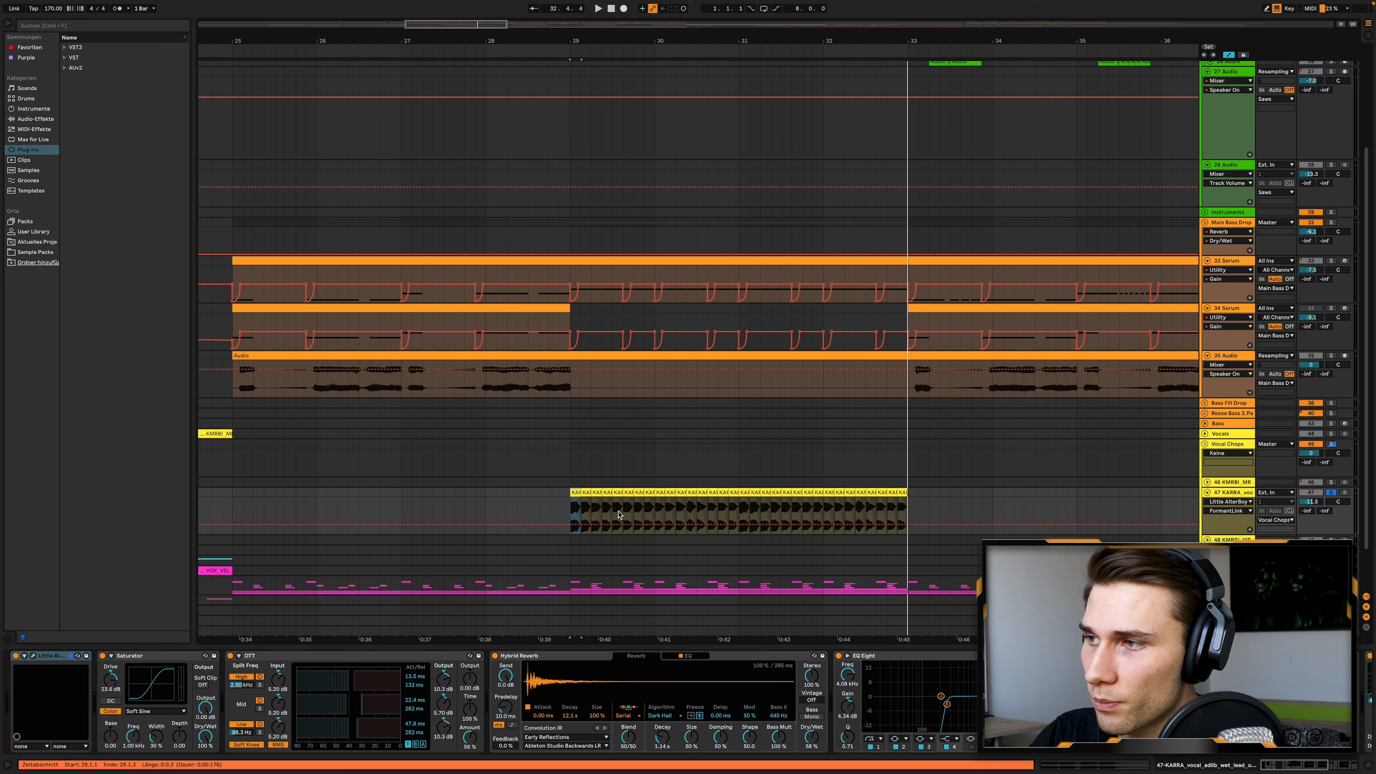
Fold every device in track 47's effect chain, from Little AlterBoy to Auto Pan, and switch the devices off.
{"action": "double_click", "coordinate": [52, 656]}
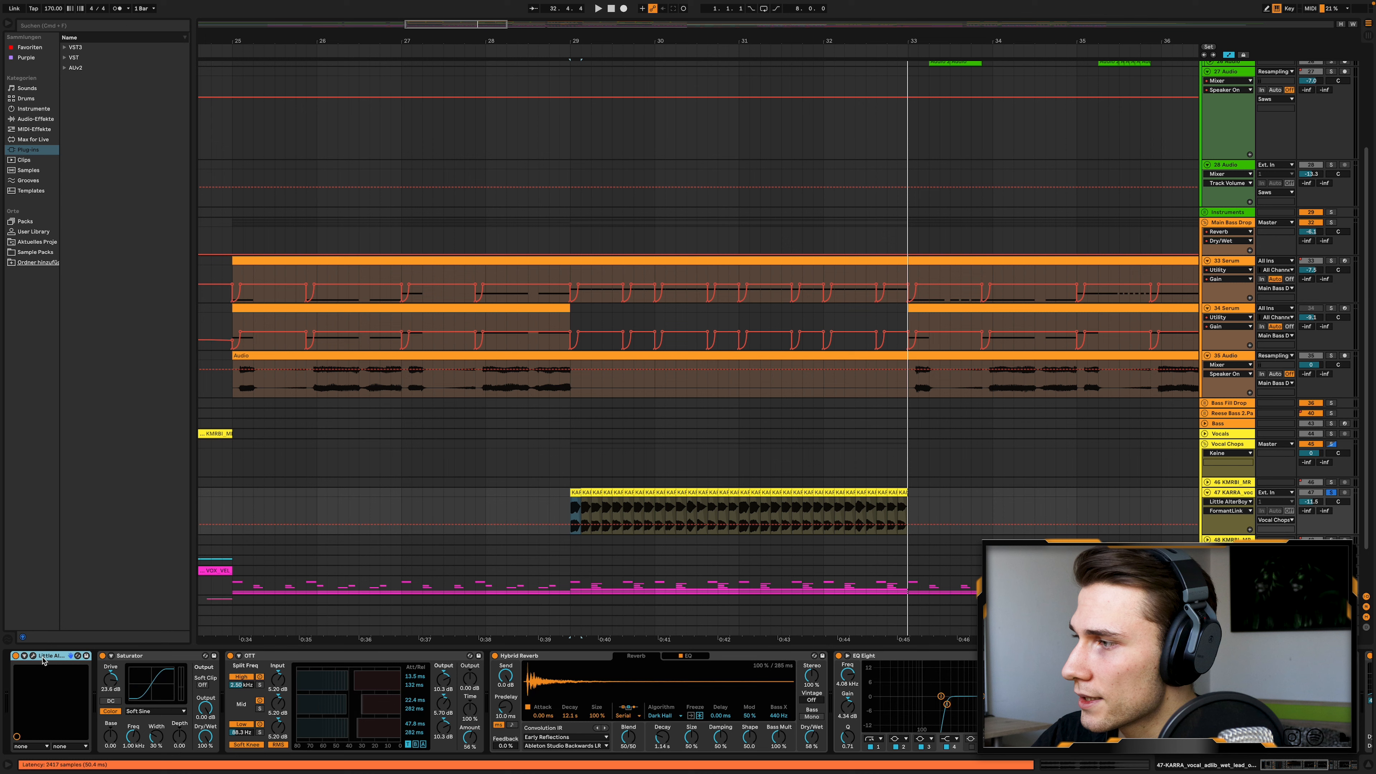
{"action": "double_click", "coordinate": [89, 656]}
{"action": "left_click", "coordinate": [128, 657]}
{"action": "double_click", "coordinate": [128, 657]}
{"action": "double_click", "coordinate": [163, 656]}
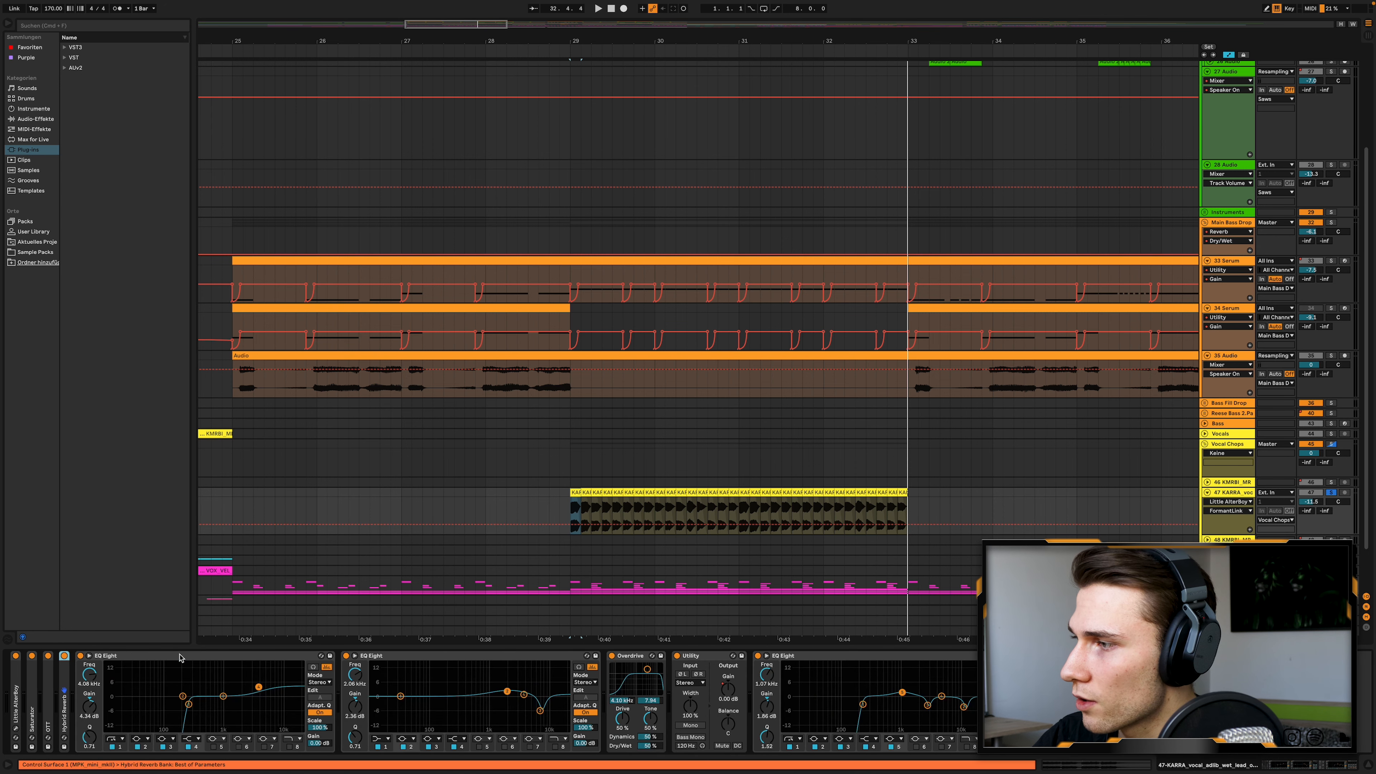
{"action": "double_click", "coordinate": [179, 656]}
{"action": "double_click", "coordinate": [180, 657]}
{"action": "left_click", "coordinate": [179, 655]}
{"action": "left_click", "coordinate": [180, 656]}
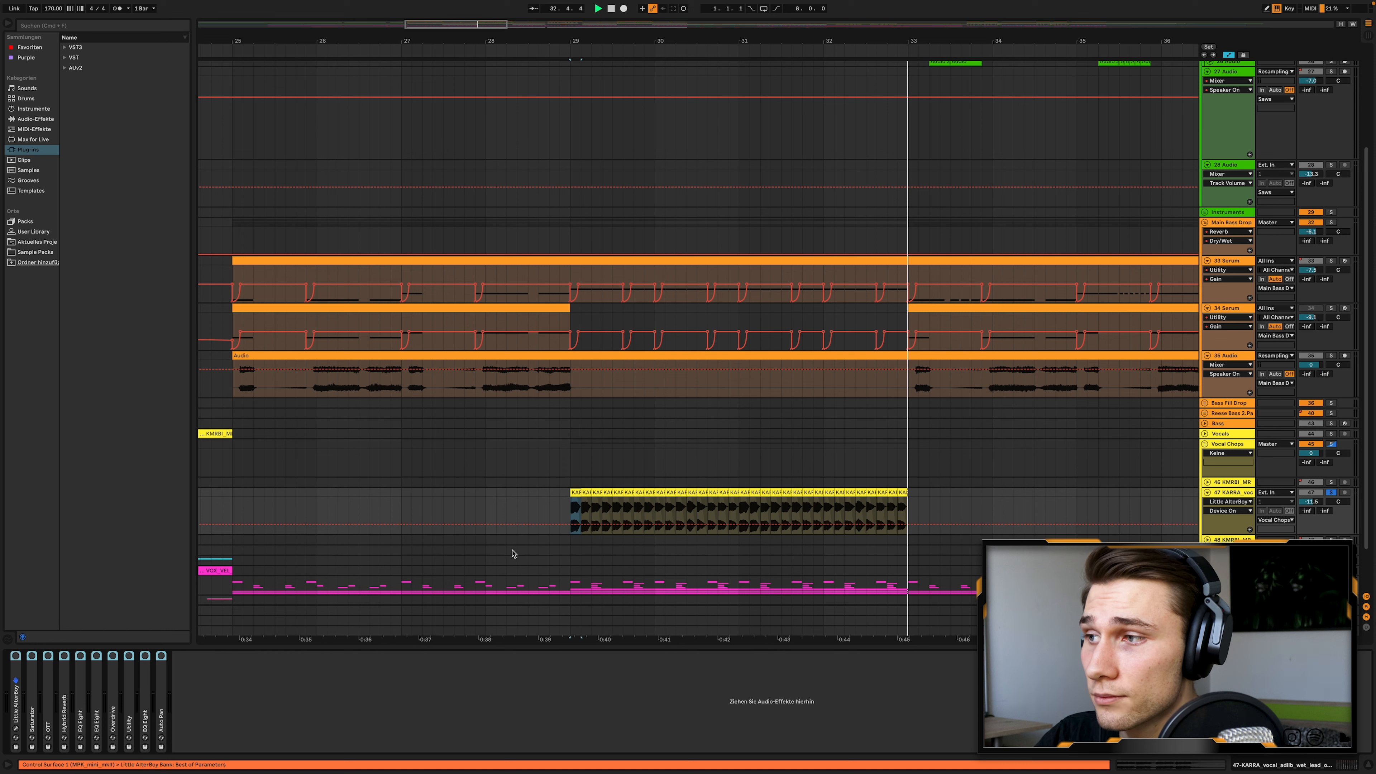
Play the vocal chops without effects, switch all devices back on and play them again for comparison.
{"action": "key", "text": "space"}
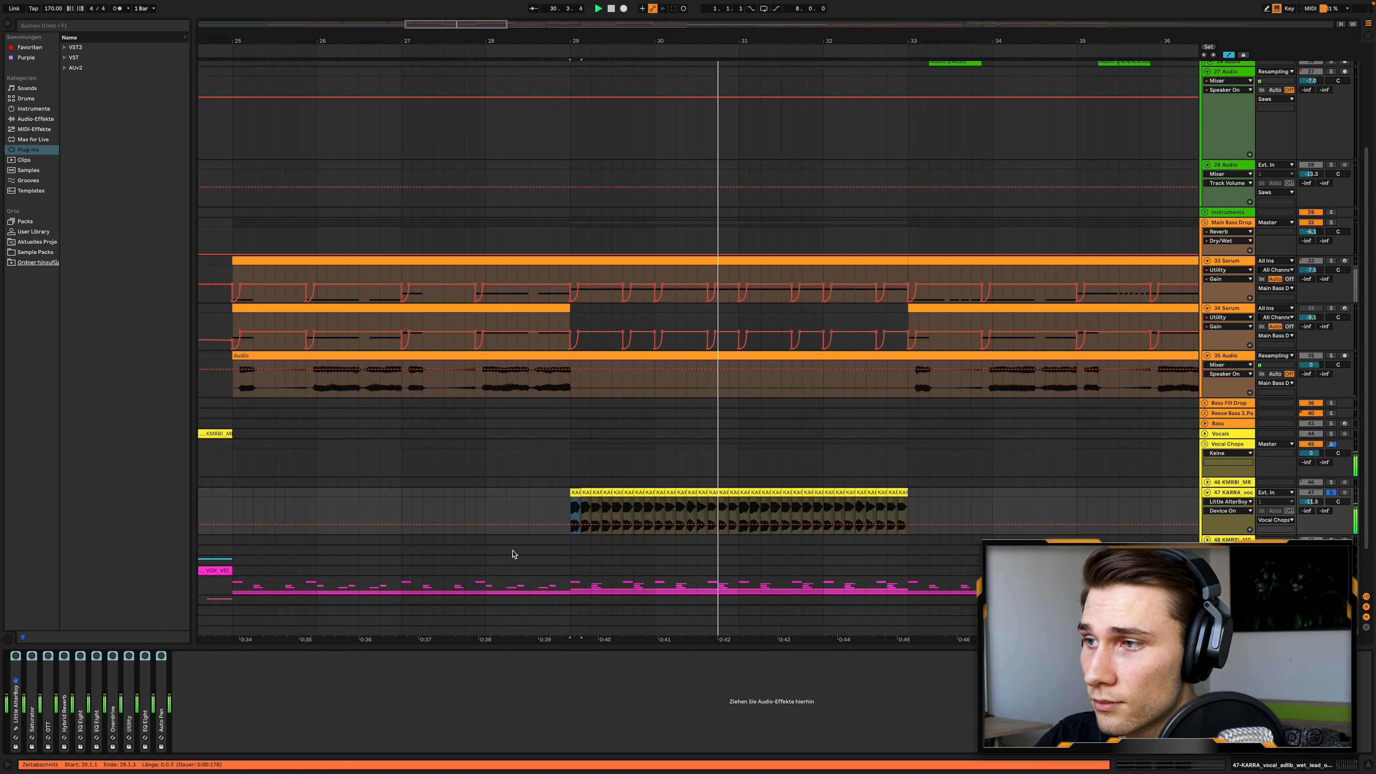
{"action": "left_click", "coordinate": [16, 655]}
{"action": "key", "text": "space"}
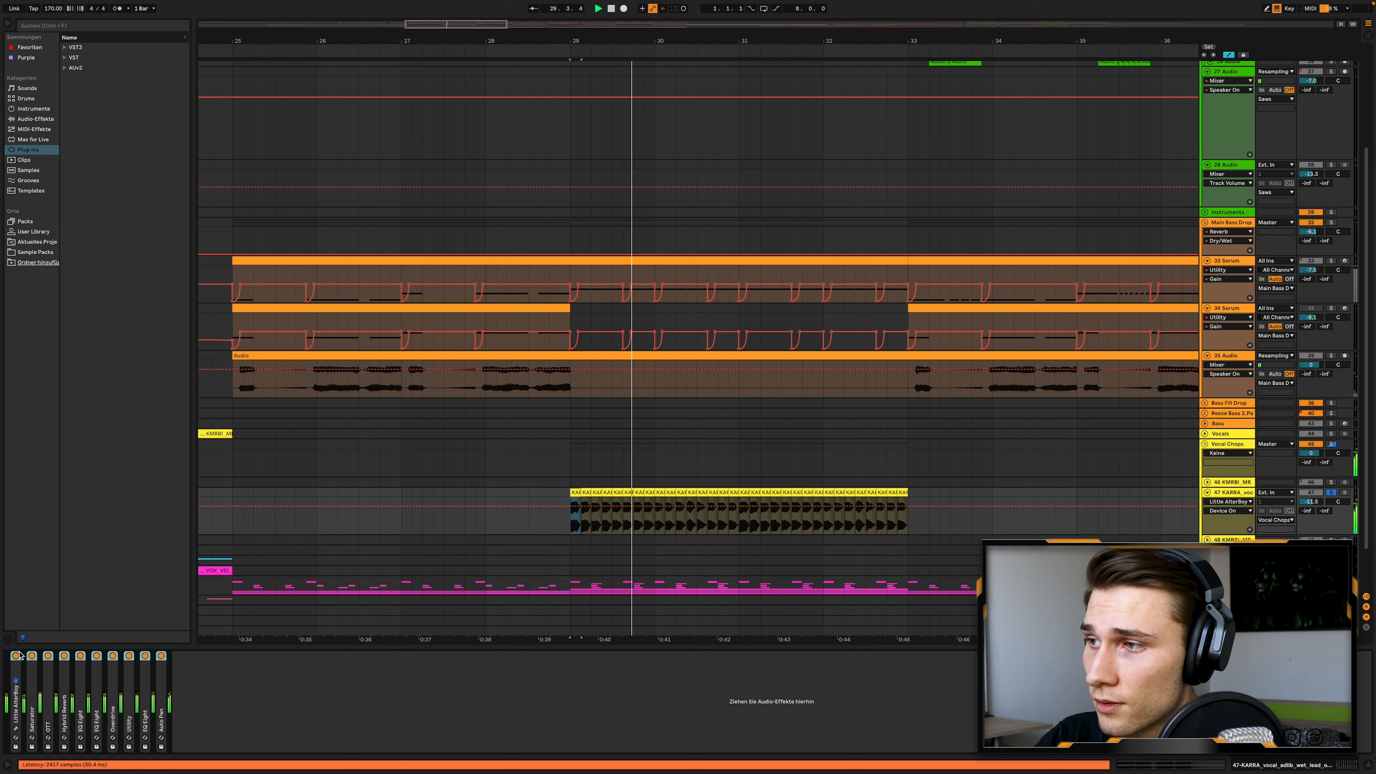
Unfold Little AlterBoy, review its pitch and formant settings in the plugin window, close it and unfold the Saturator.
{"action": "double_click", "coordinate": [16, 684]}
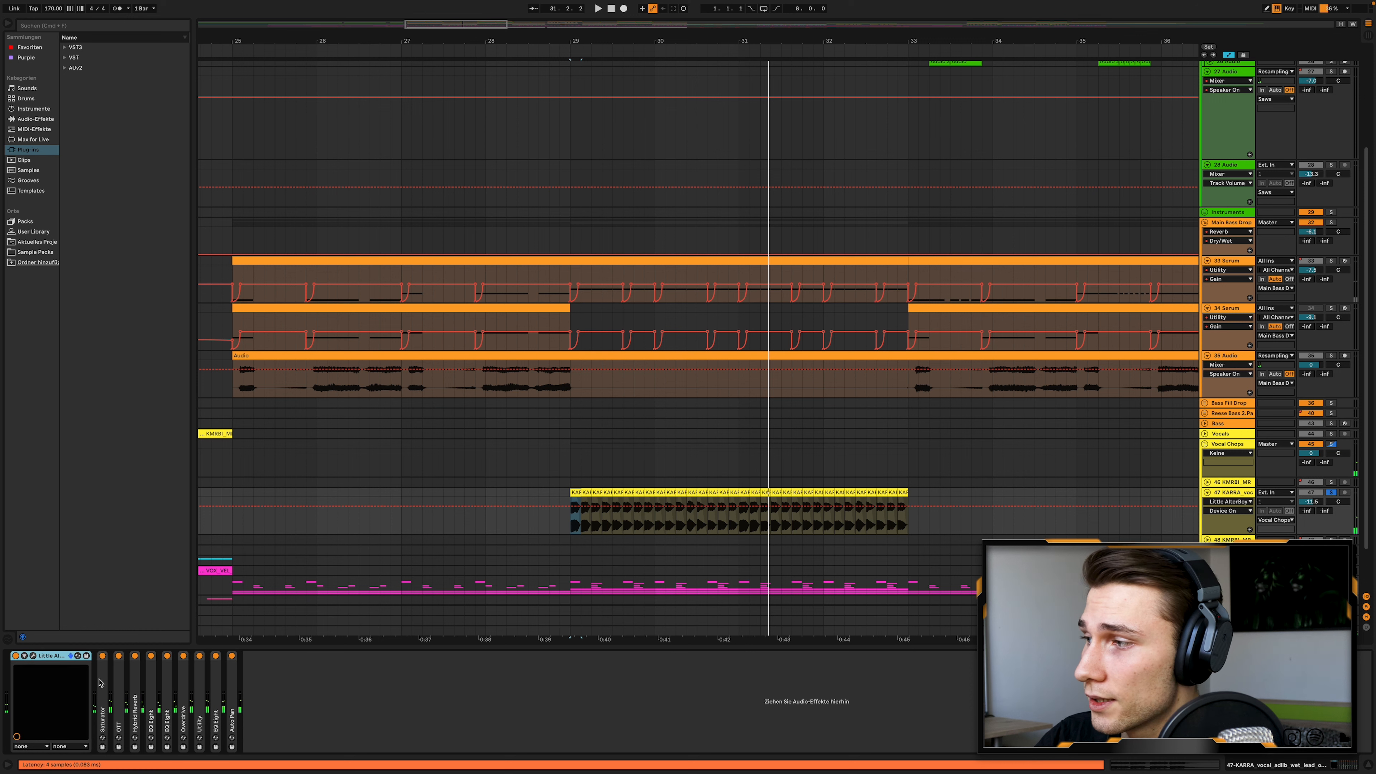
{"action": "left_click", "coordinate": [34, 656]}
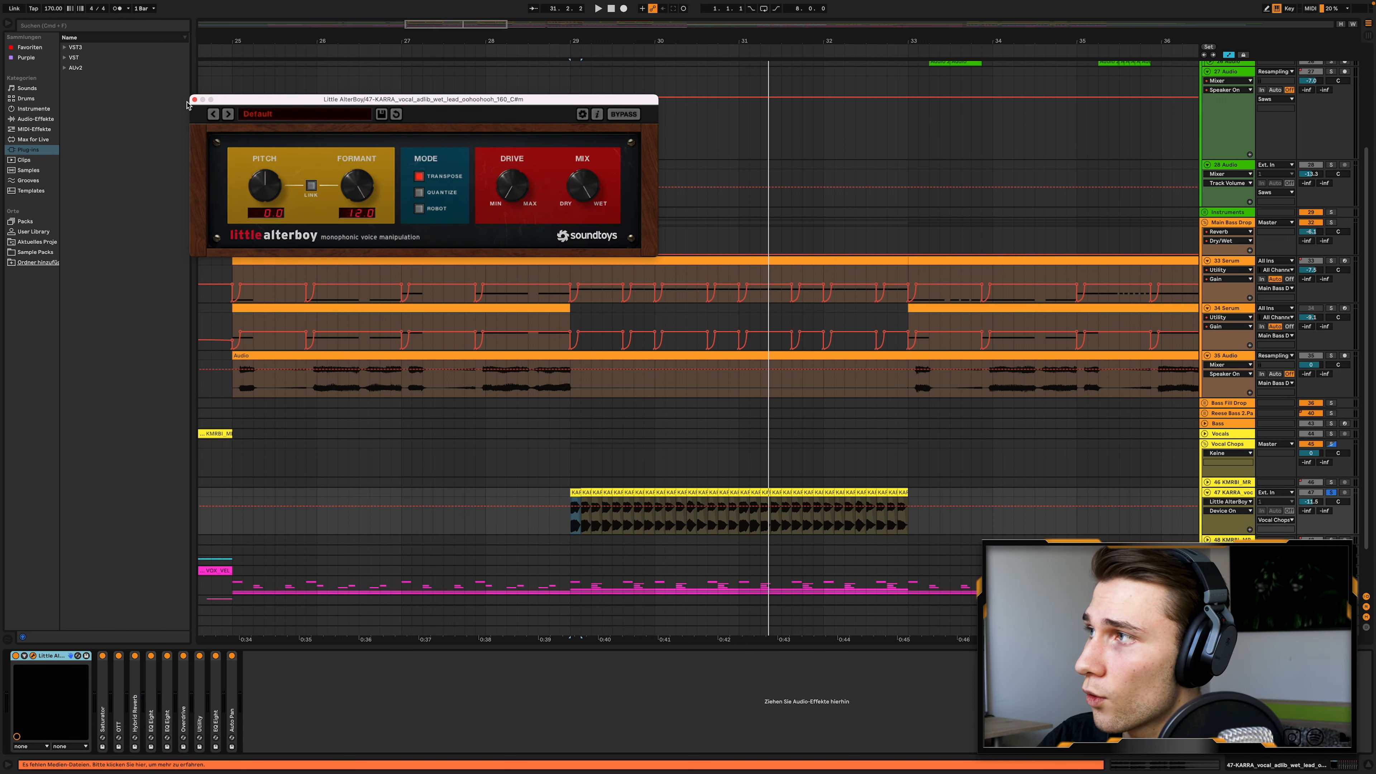
{"action": "left_click", "coordinate": [195, 101]}
{"action": "double_click", "coordinate": [102, 681]}
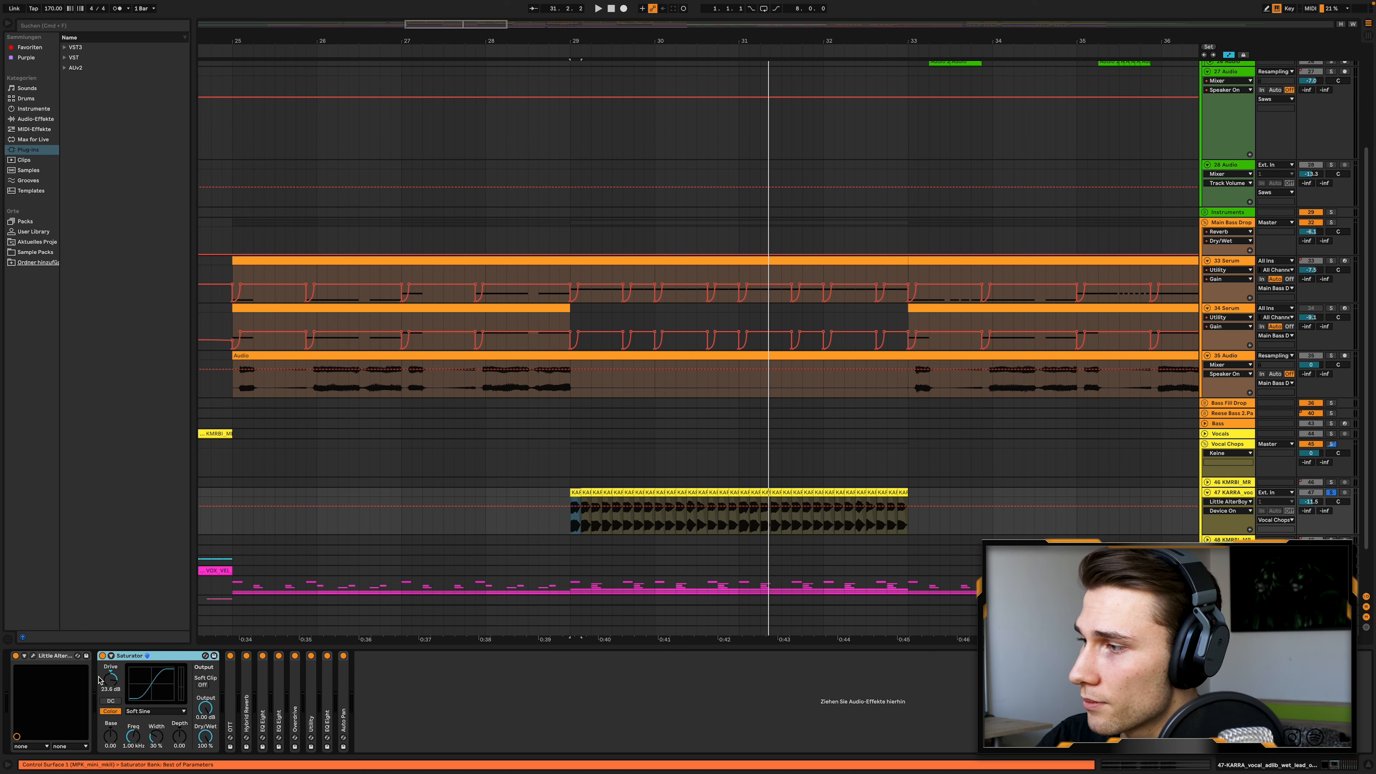
Unfold OTT, Hybrid Reverb, the first two EQ Eights and Overdrive in track 47's effect chain to review their settings.
{"action": "double_click", "coordinate": [232, 680]}
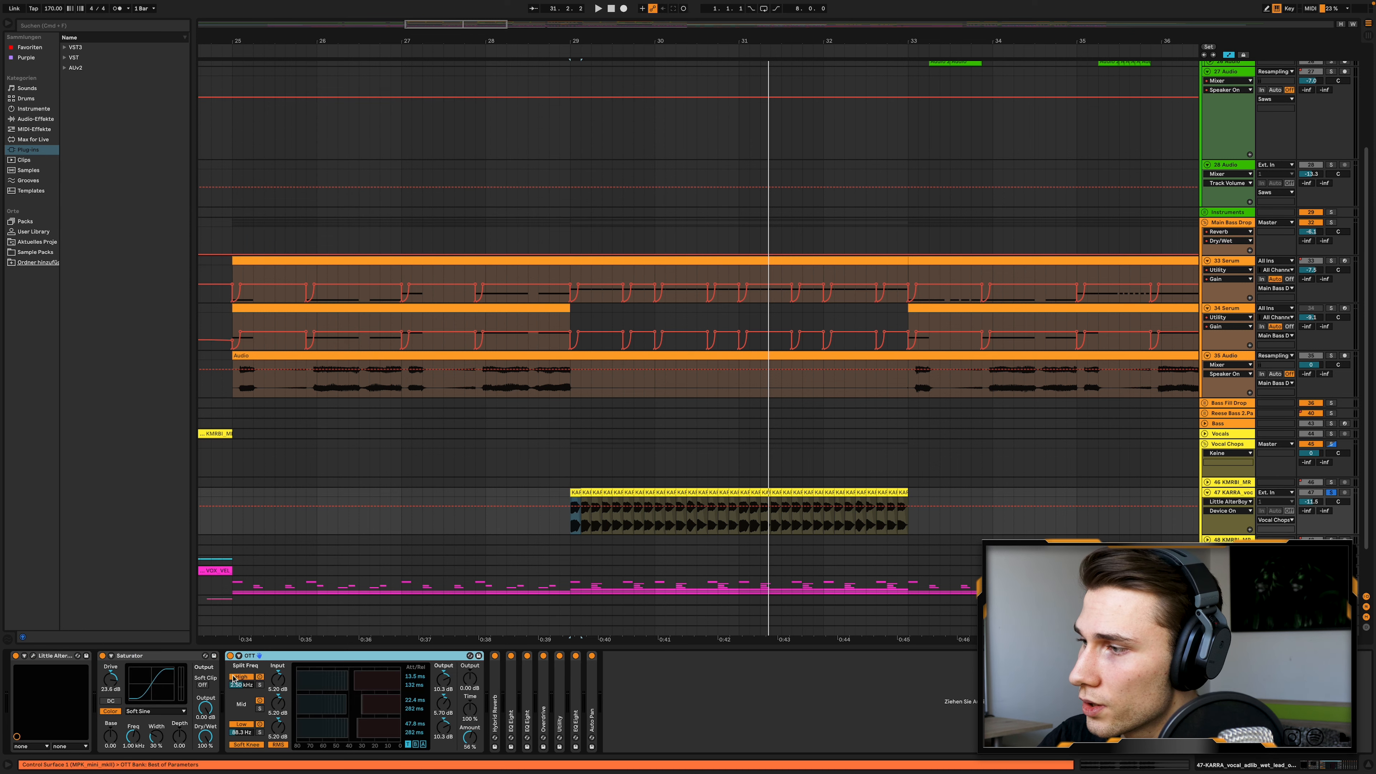
{"action": "double_click", "coordinate": [494, 685]}
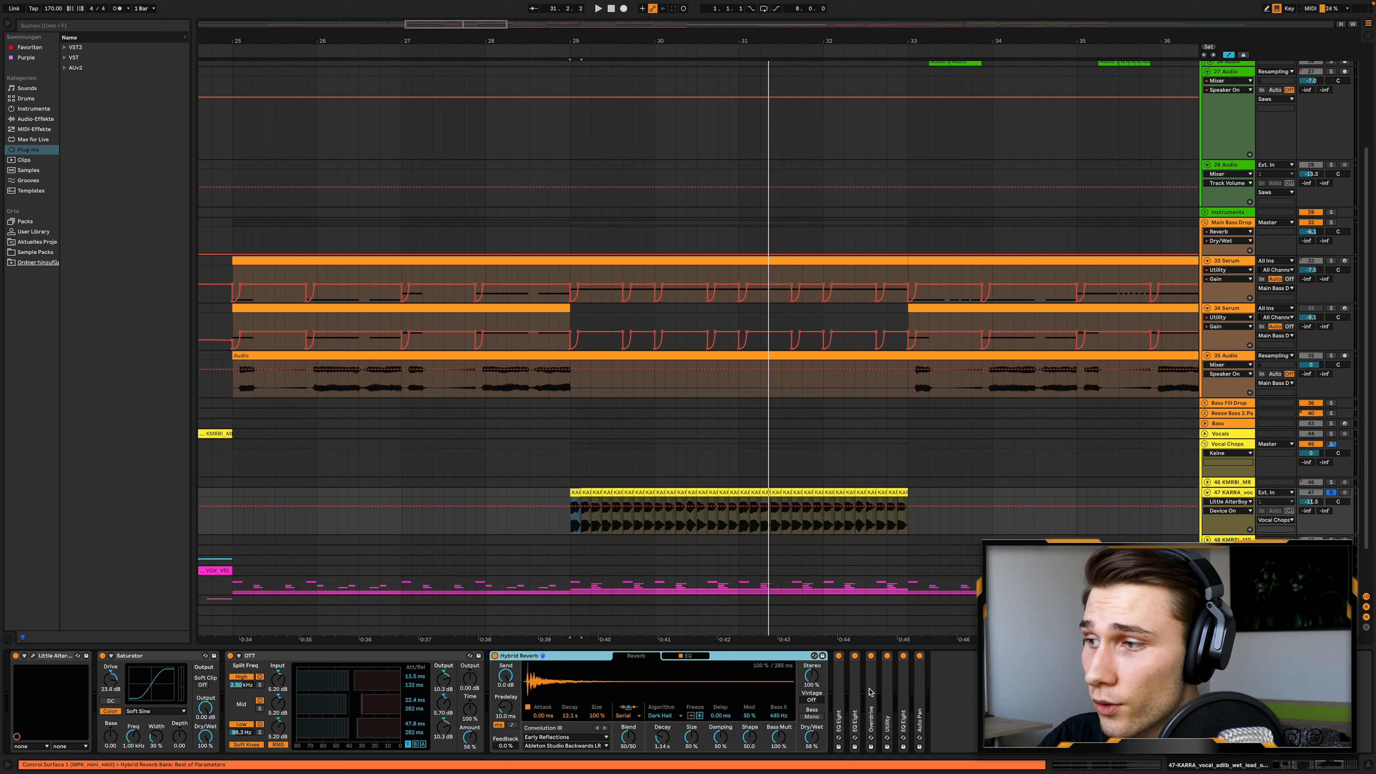
{"action": "double_click", "coordinate": [839, 699]}
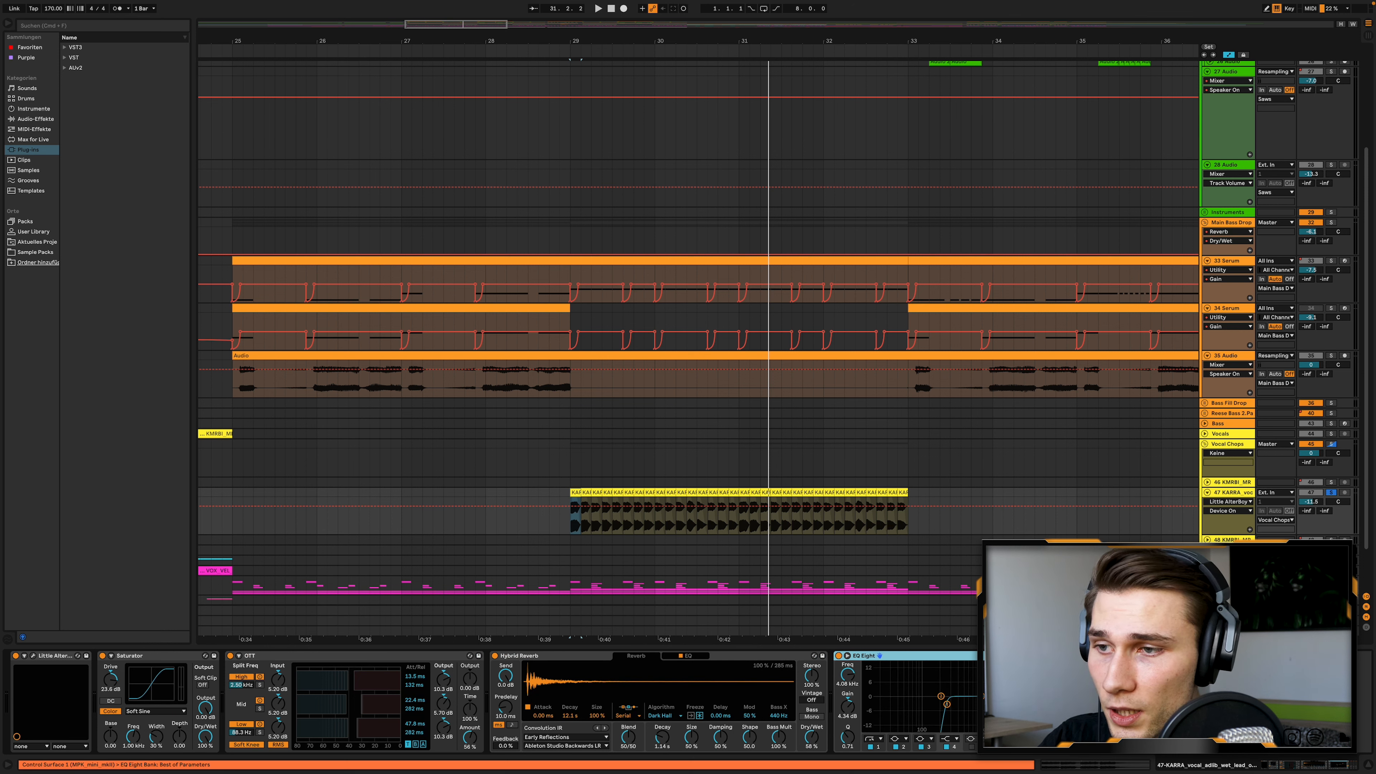
{"action": "double_click", "coordinate": [1105, 699]}
{"action": "scroll", "coordinate": [1105, 699], "scroll_direction": "right", "scroll_amount": 4}
{"action": "double_click", "coordinate": [1264, 696]}
{"action": "scroll", "coordinate": [1066, 689], "scroll_direction": "right", "scroll_amount": 2}
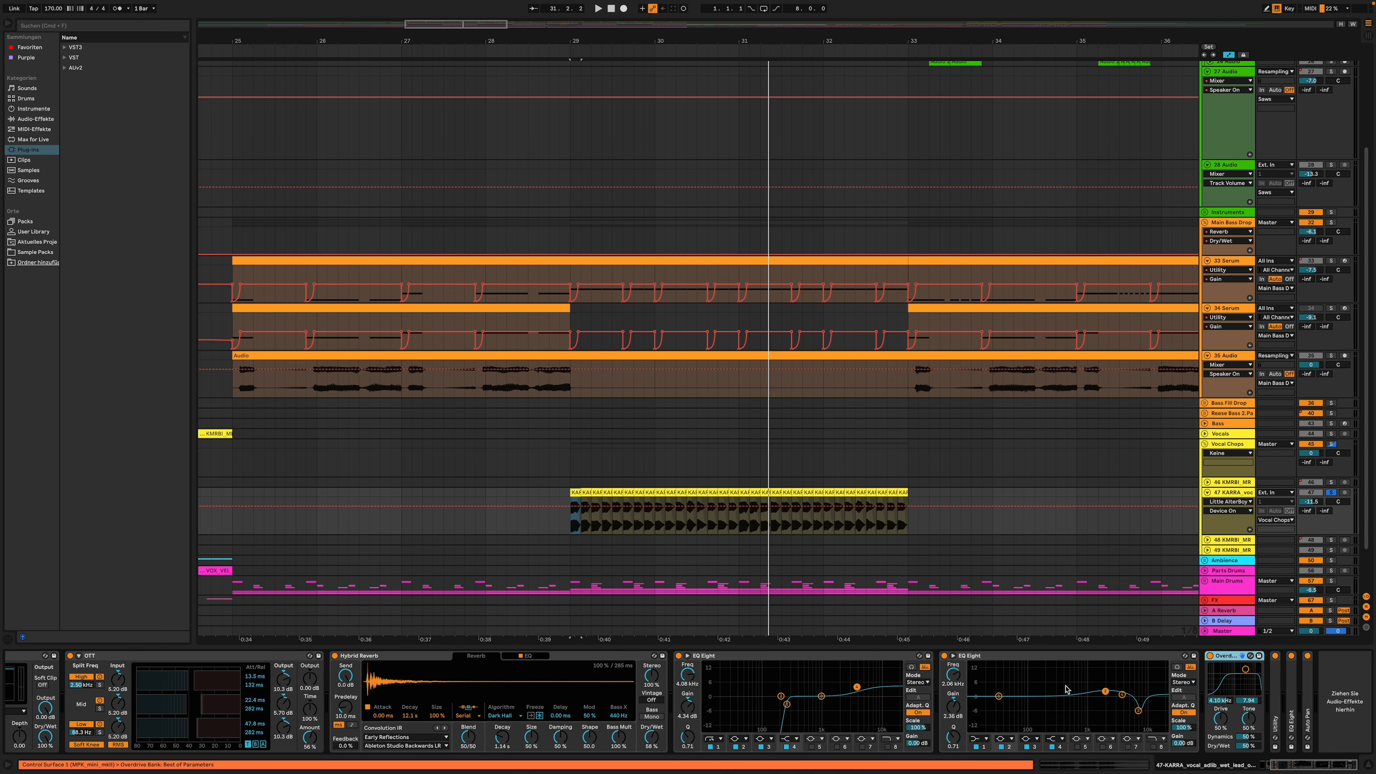
Unfold track 47's Utility and show its Gain automation, and unfold the last EQ Eight and Auto Pan.
{"action": "double_click", "coordinate": [1278, 697]}
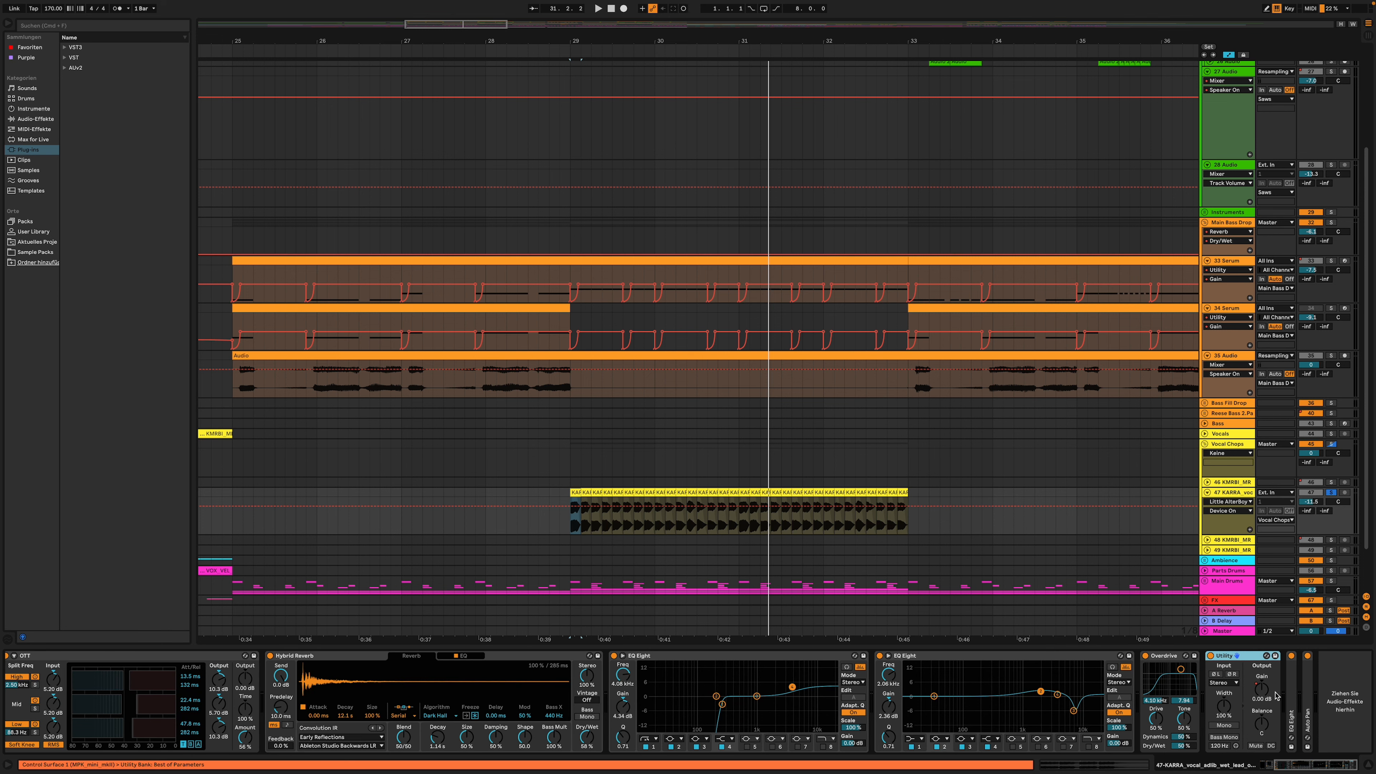
{"action": "left_click", "coordinate": [1261, 691]}
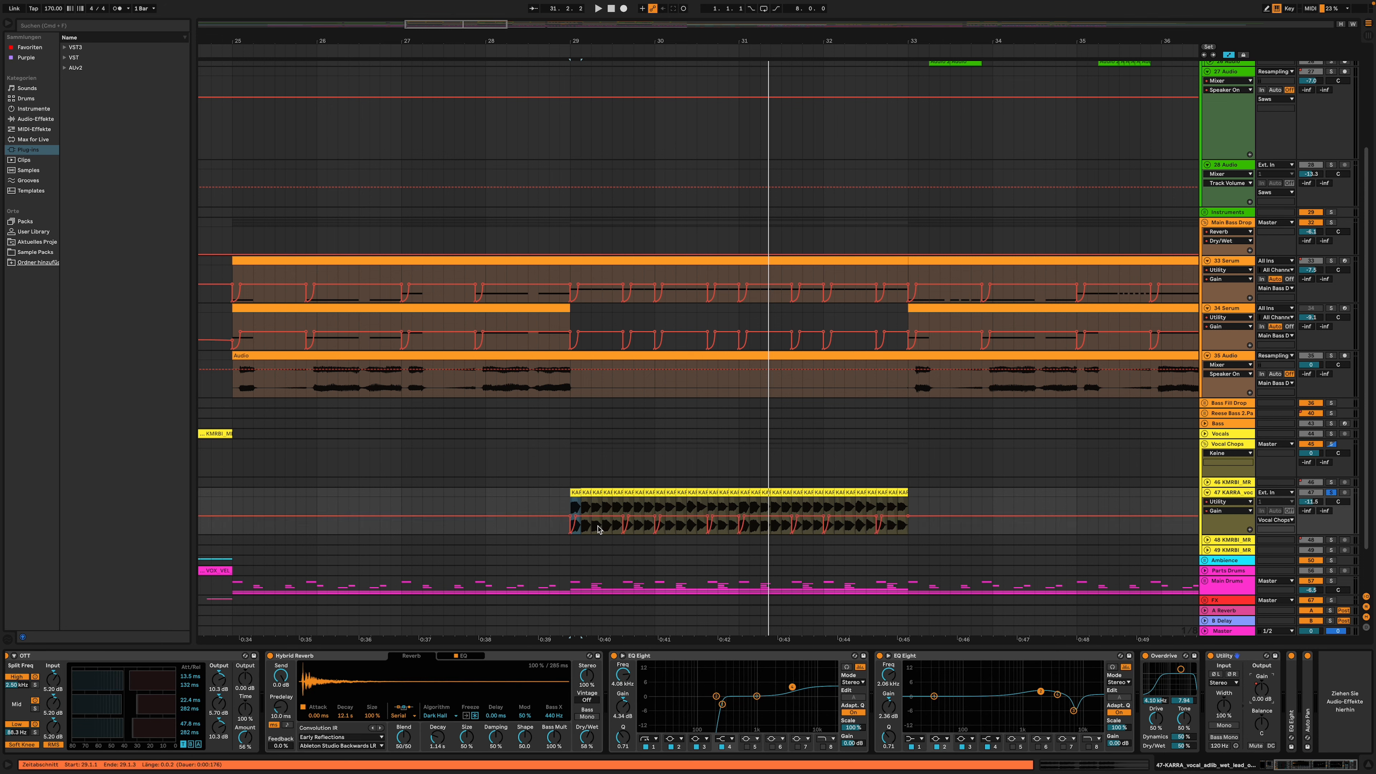
{"action": "double_click", "coordinate": [1291, 704]}
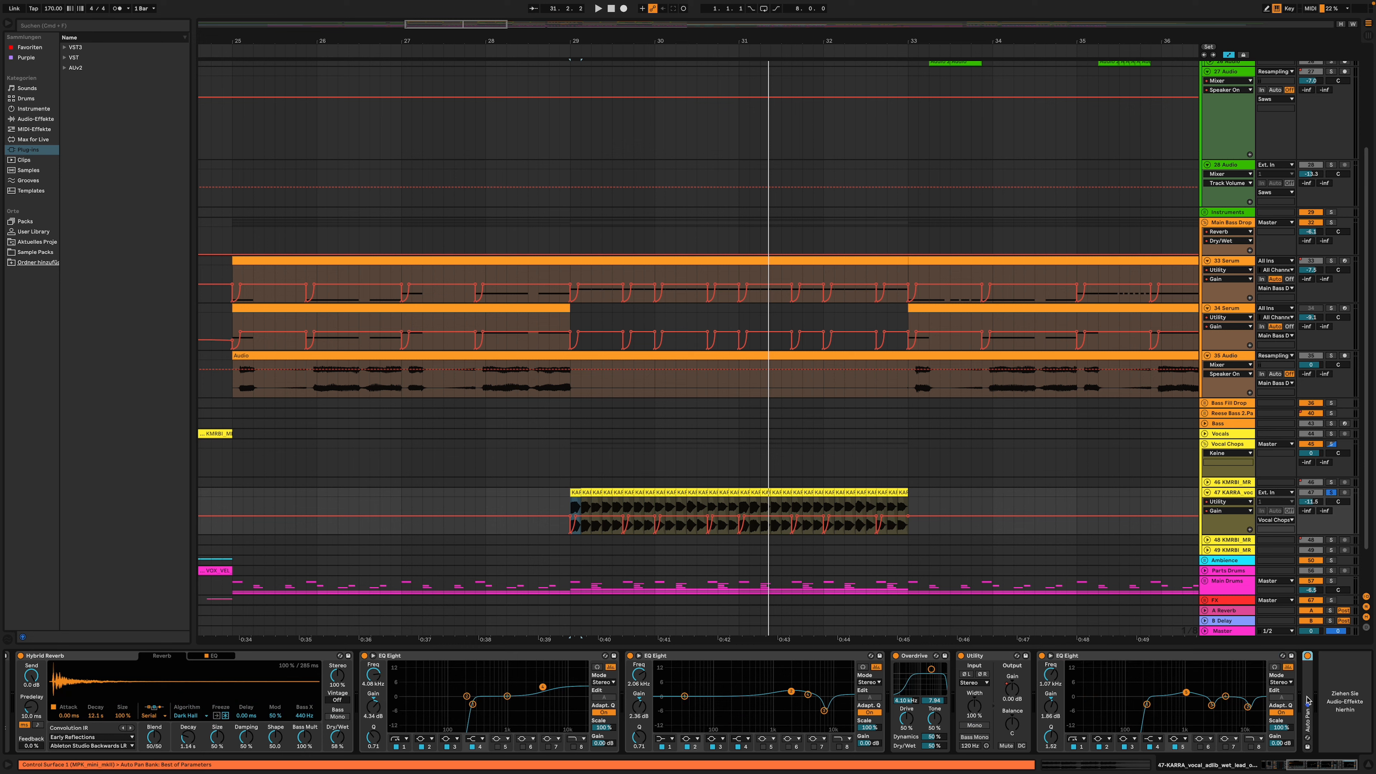
{"action": "double_click", "coordinate": [1308, 699]}
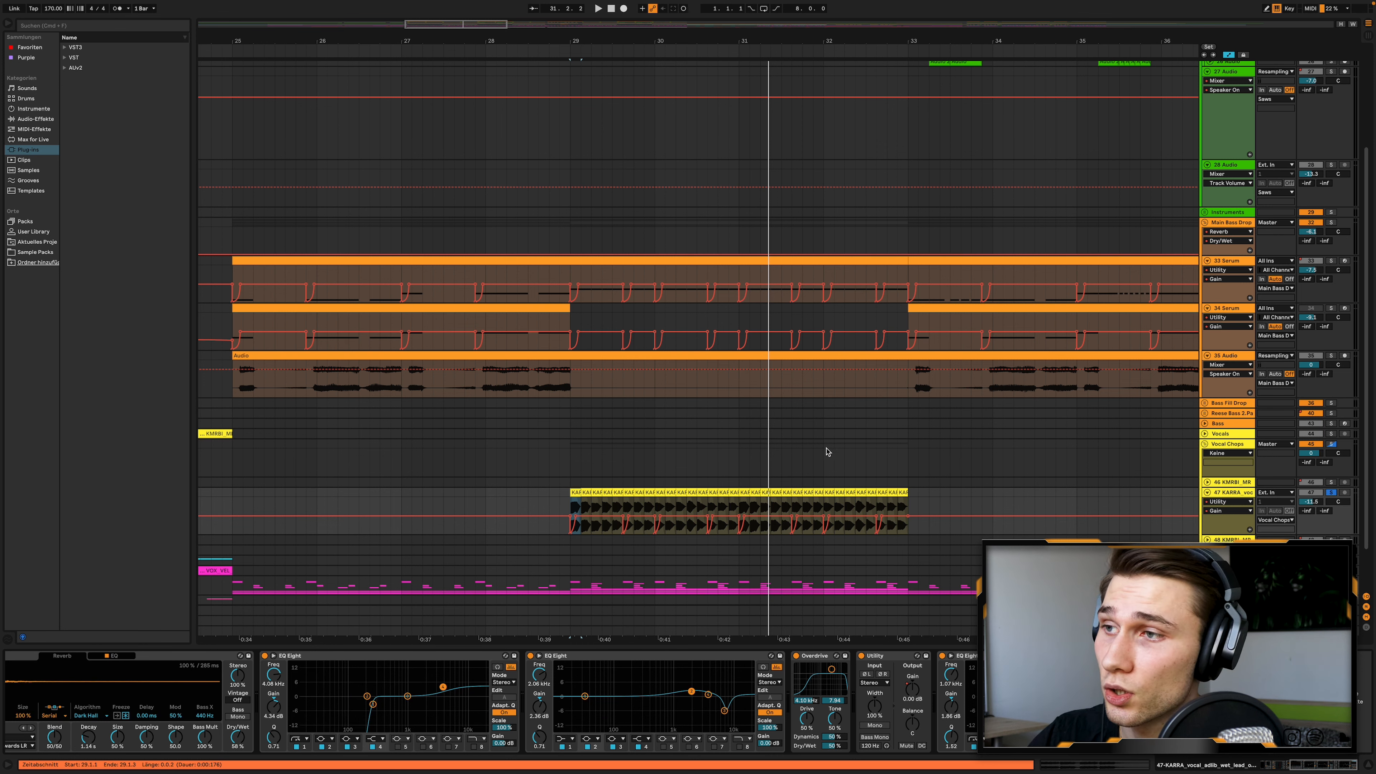
Expand the Guitar group and unfold track 18 to show its audio clips.
{"action": "scroll", "coordinate": [803, 416], "scroll_direction": "down", "scroll_amount": 5}
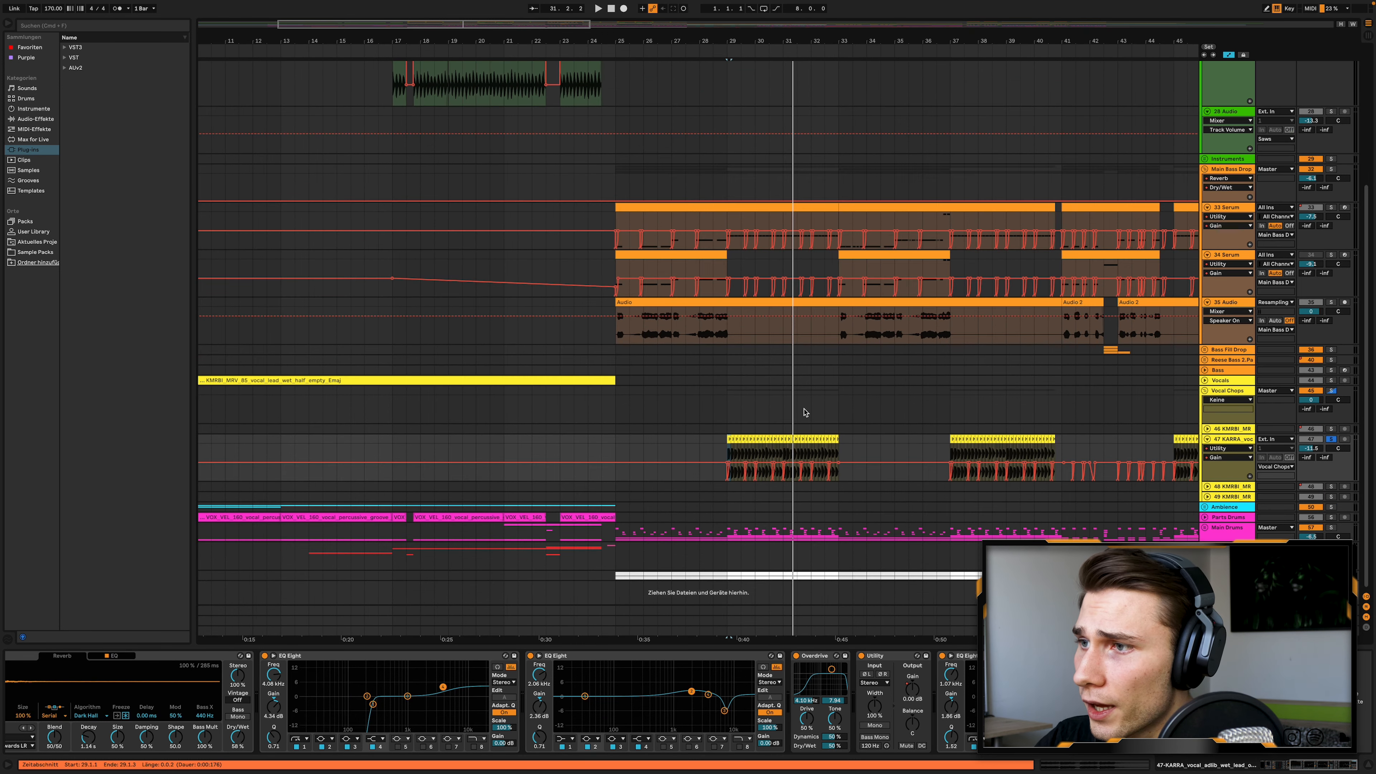
{"action": "scroll", "coordinate": [801, 314], "scroll_direction": "up", "scroll_amount": 5}
{"action": "left_click", "coordinate": [1204, 95]}
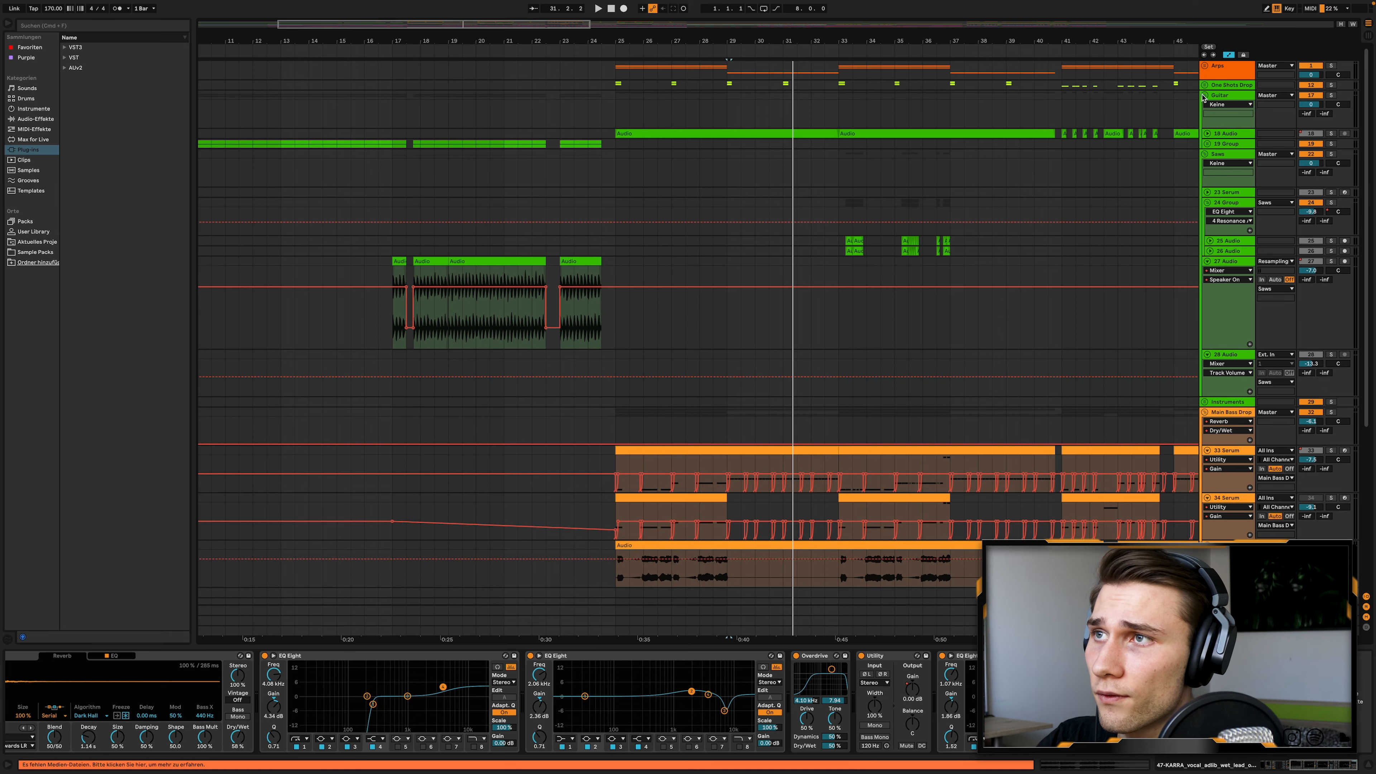
{"action": "scroll", "coordinate": [913, 154], "scroll_direction": "up", "scroll_amount": 3}
{"action": "left_click", "coordinate": [1206, 134]}
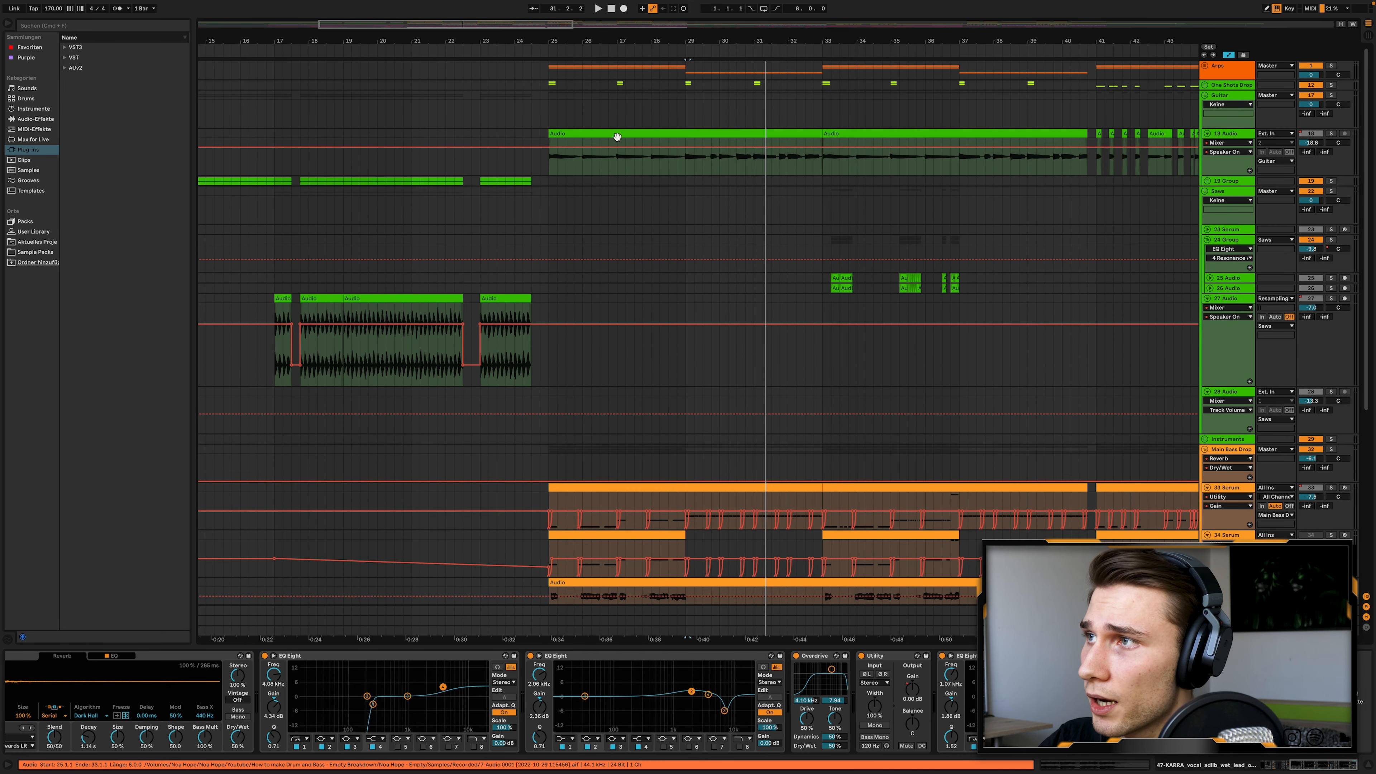
Select the guitar clip at bar 25 on track 18, solo the track and play the clip.
{"action": "left_click", "coordinate": [617, 135]}
{"action": "left_click", "coordinate": [1333, 134]}
{"action": "key", "text": "space"}
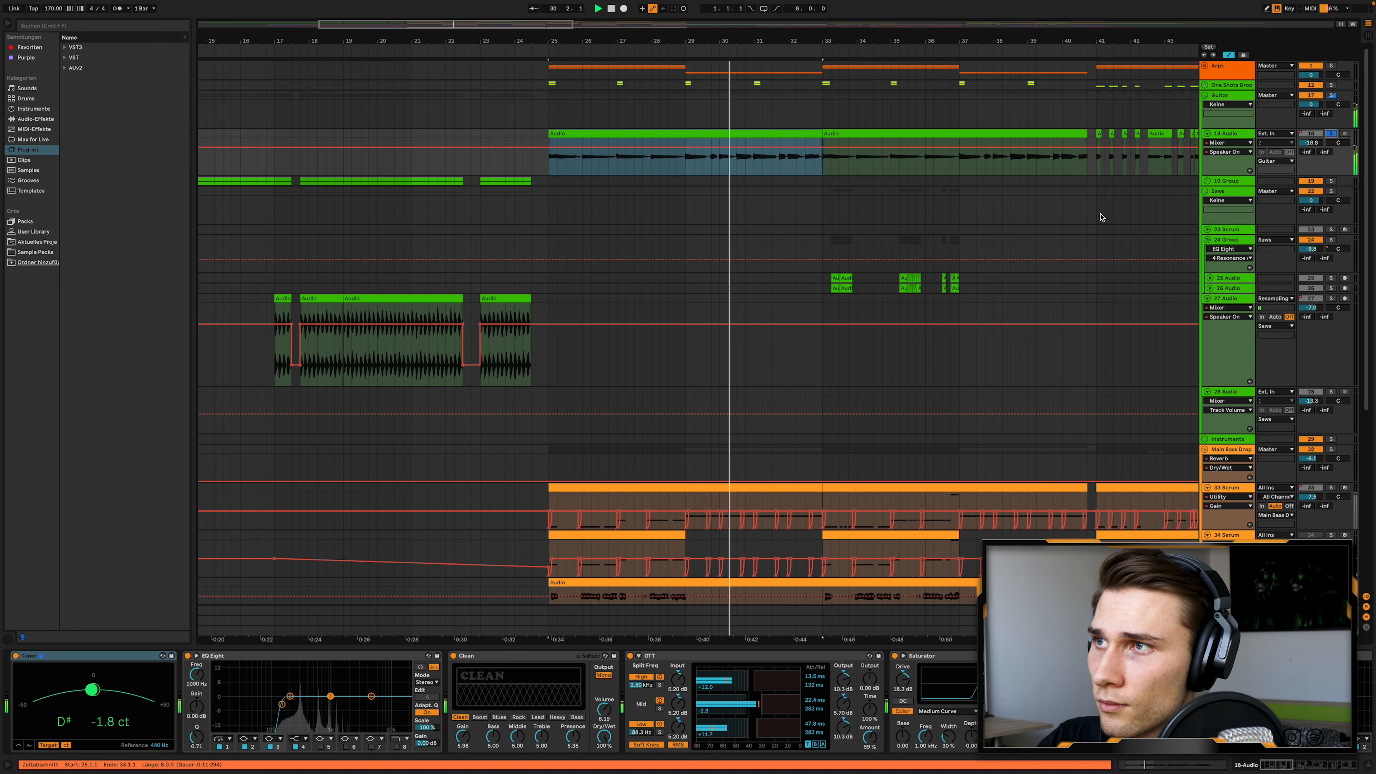
{"action": "key", "text": "space"}
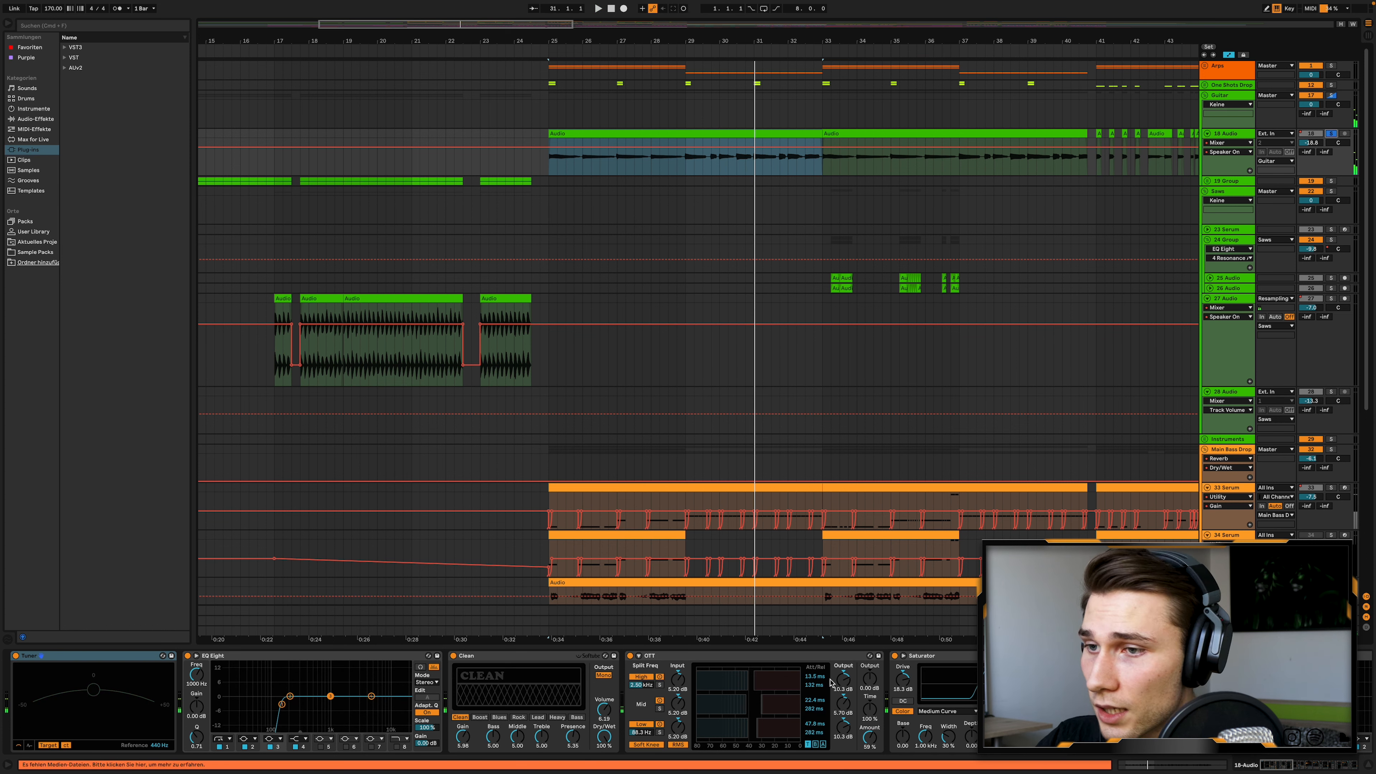
Show the Device On automation of the guitar's Auto Pan on track 18 and re-enable the overridden automation.
{"action": "scroll", "coordinate": [832, 682], "scroll_direction": "right", "scroll_amount": 10}
{"action": "scroll", "coordinate": [803, 692], "scroll_direction": "right", "scroll_amount": 15}
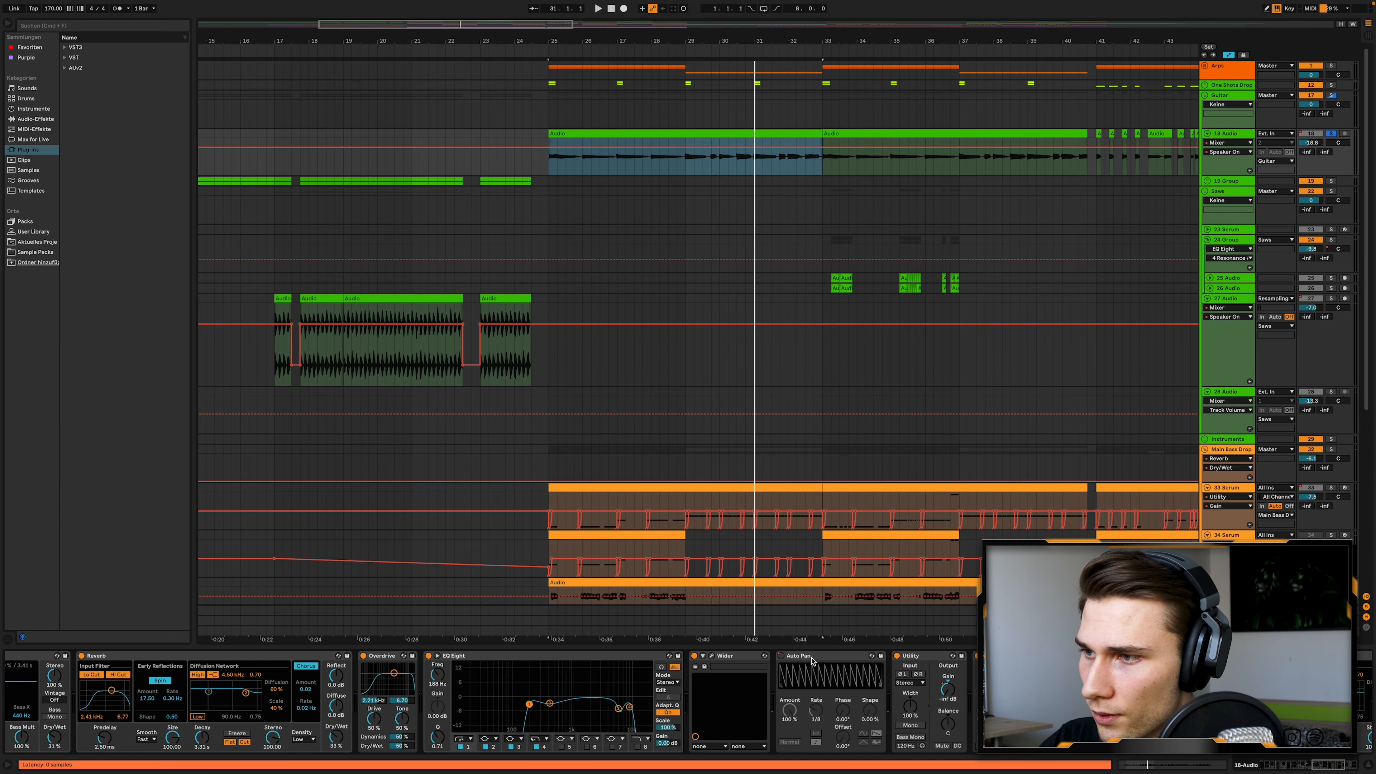
{"action": "left_click", "coordinate": [812, 661]}
{"action": "left_click", "coordinate": [781, 656]}
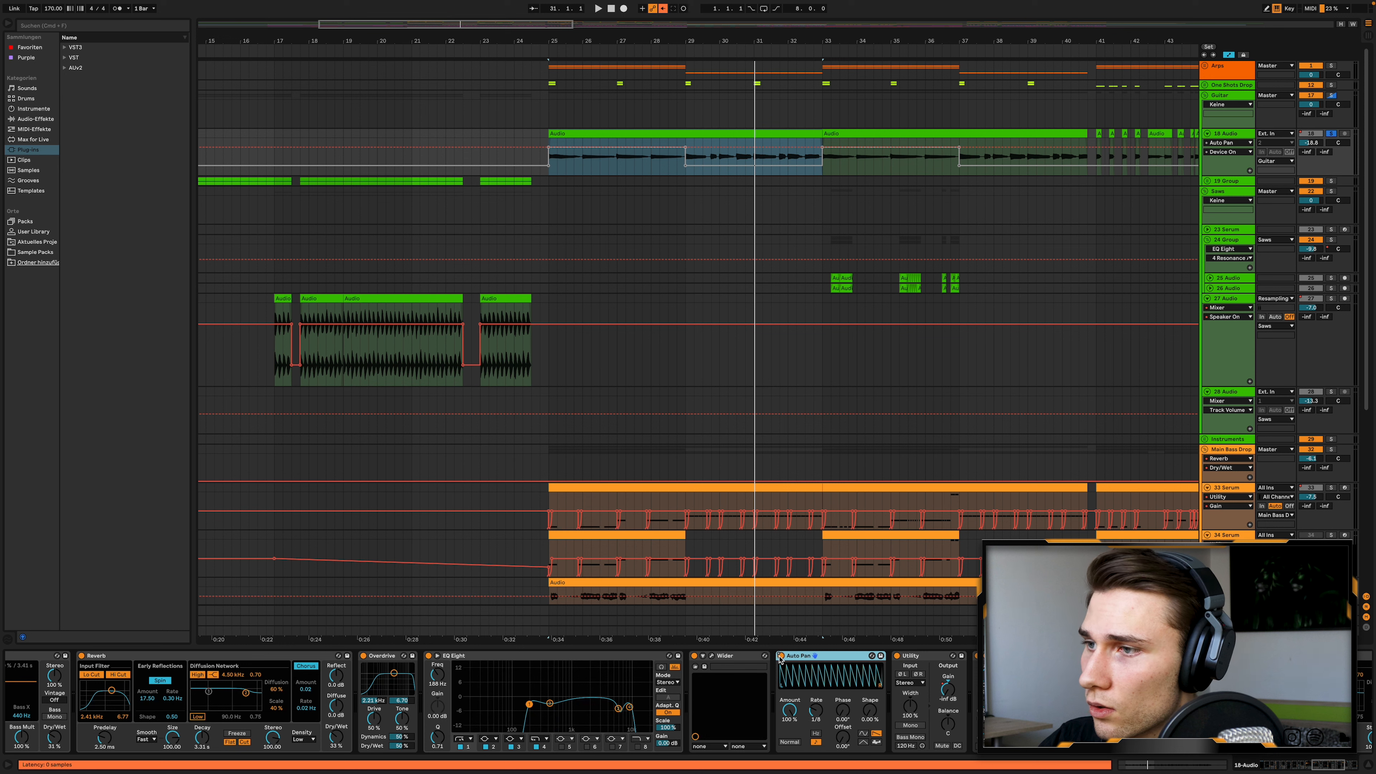
{"action": "left_click", "coordinate": [661, 10]}
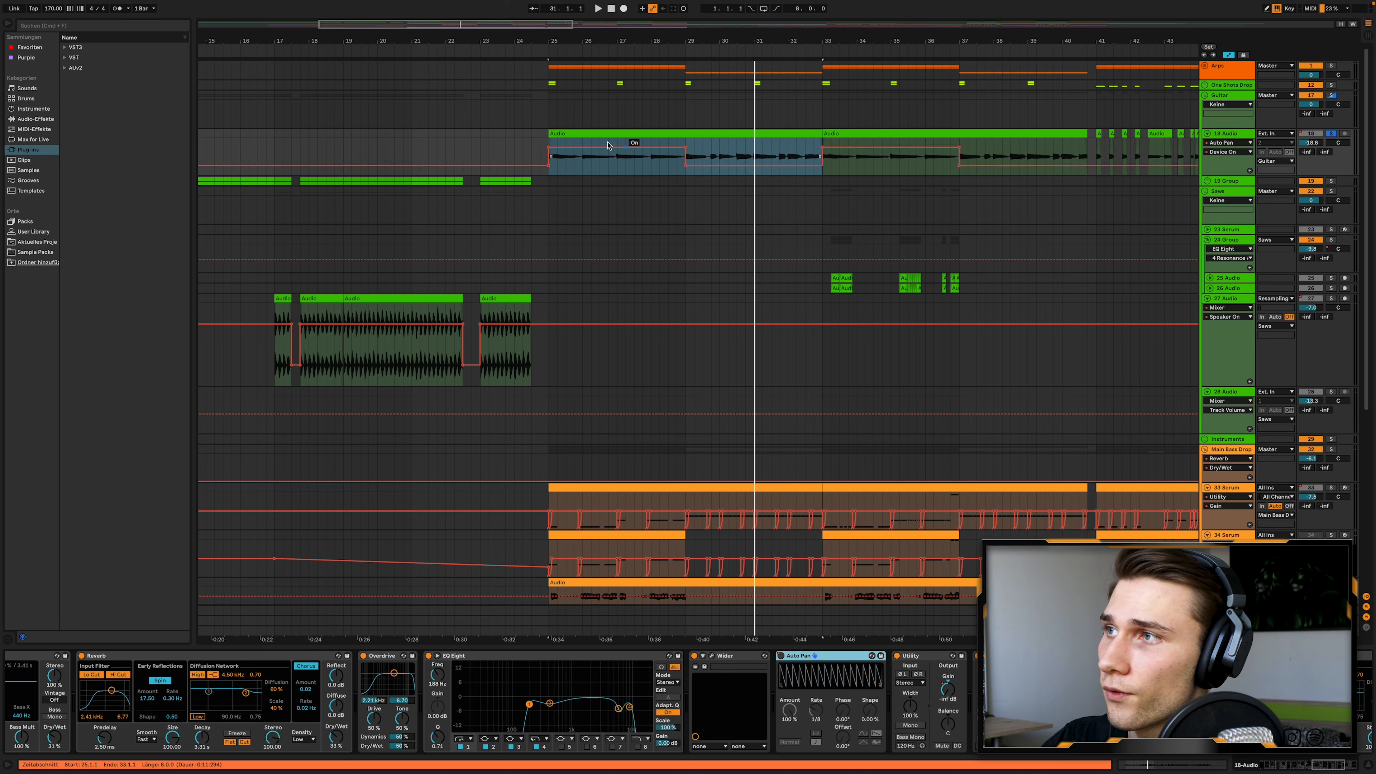
Play the soloed guitar from bar 25 and compare the Auto Pan section with the part from bar 29.
{"action": "left_click", "coordinate": [549, 176]}
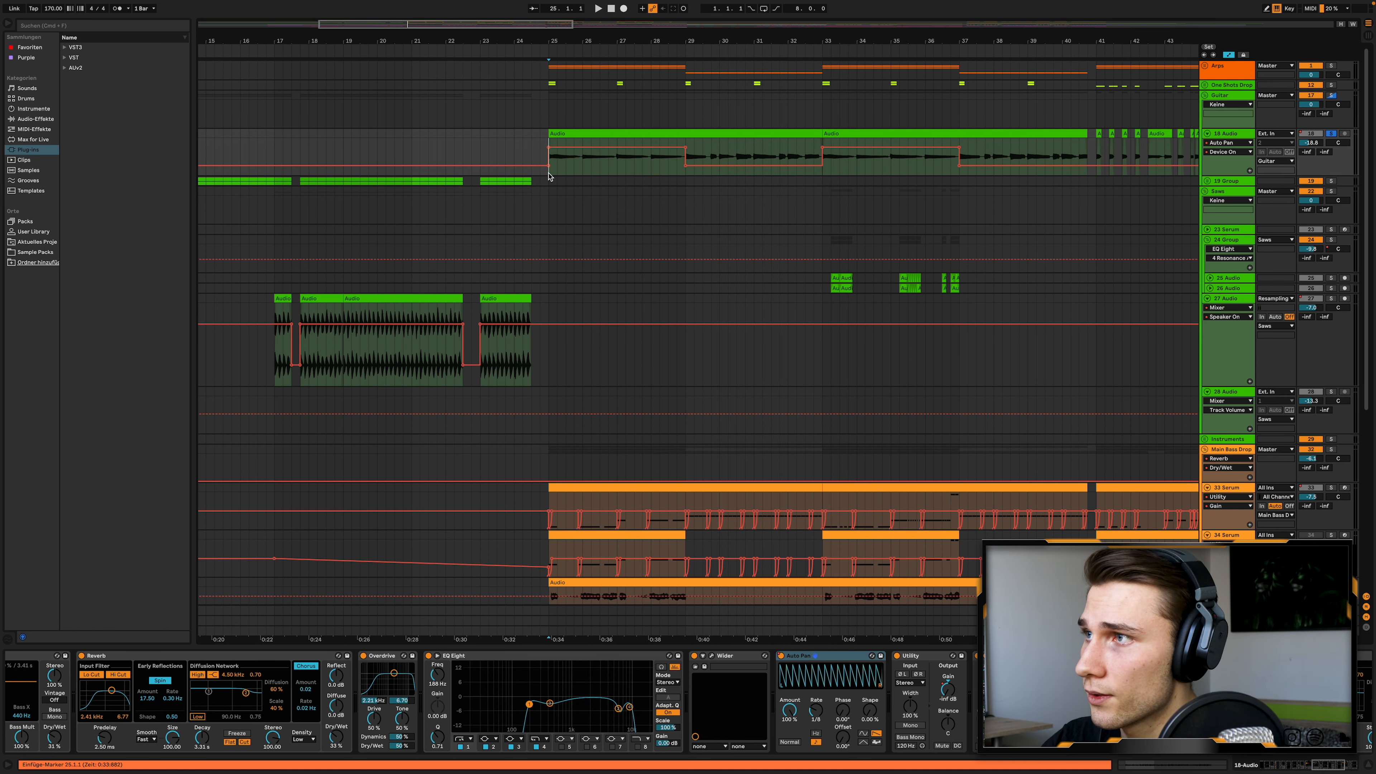
{"action": "key", "text": "space"}
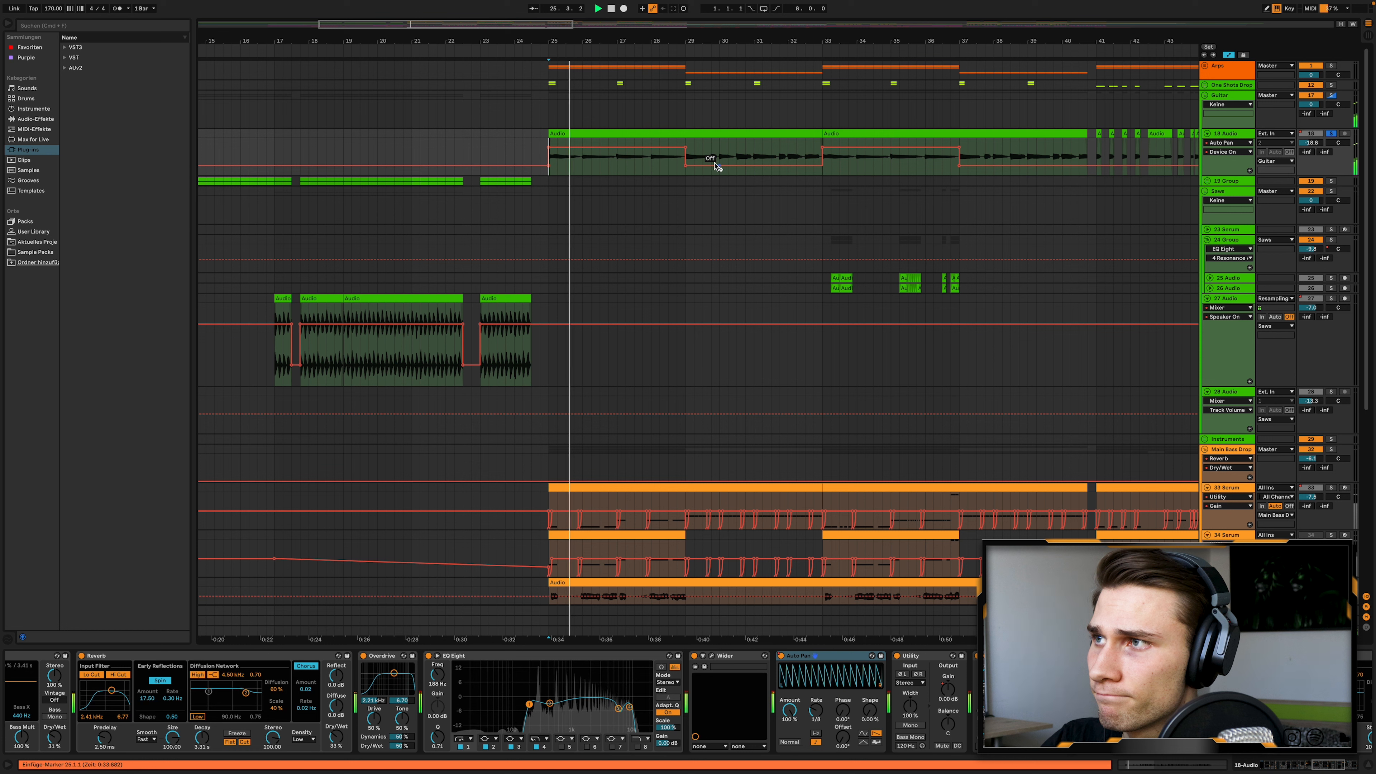
{"action": "key", "text": "space"}
{"action": "left_click", "coordinate": [690, 153]}
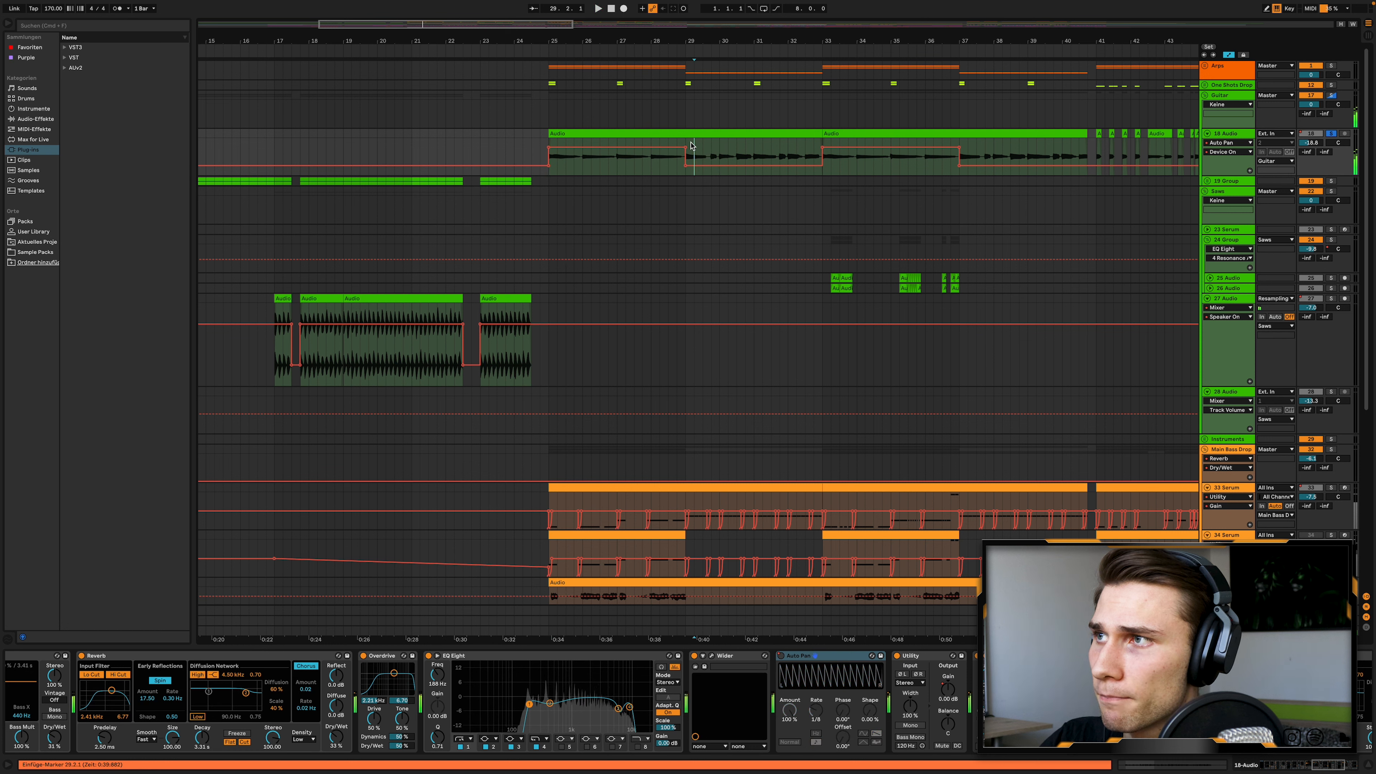
{"action": "left_click", "coordinate": [686, 173]}
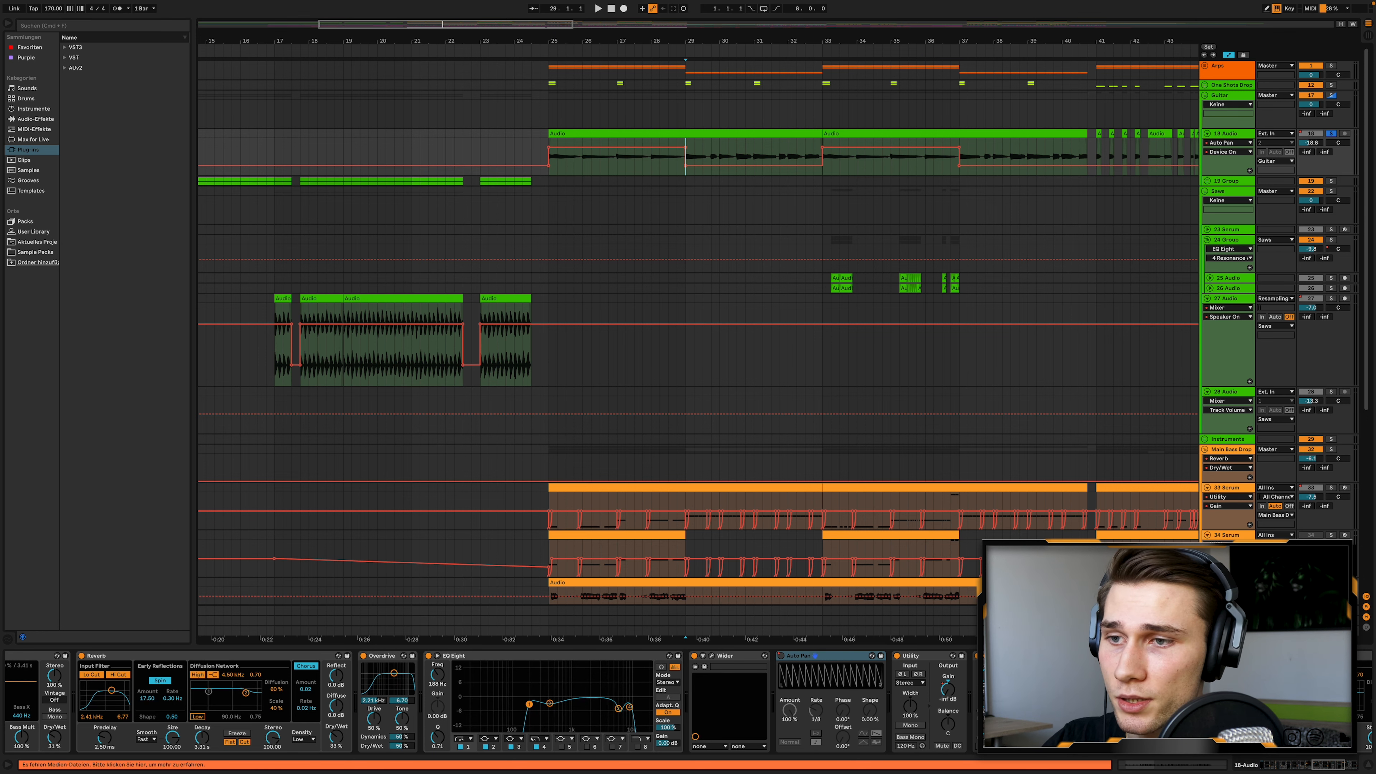
Review the guitar's effect chain from Tuner to Reverb and show the Utility's Gain automation on track 18.
{"action": "scroll", "coordinate": [487, 702], "scroll_direction": "right", "scroll_amount": 10}
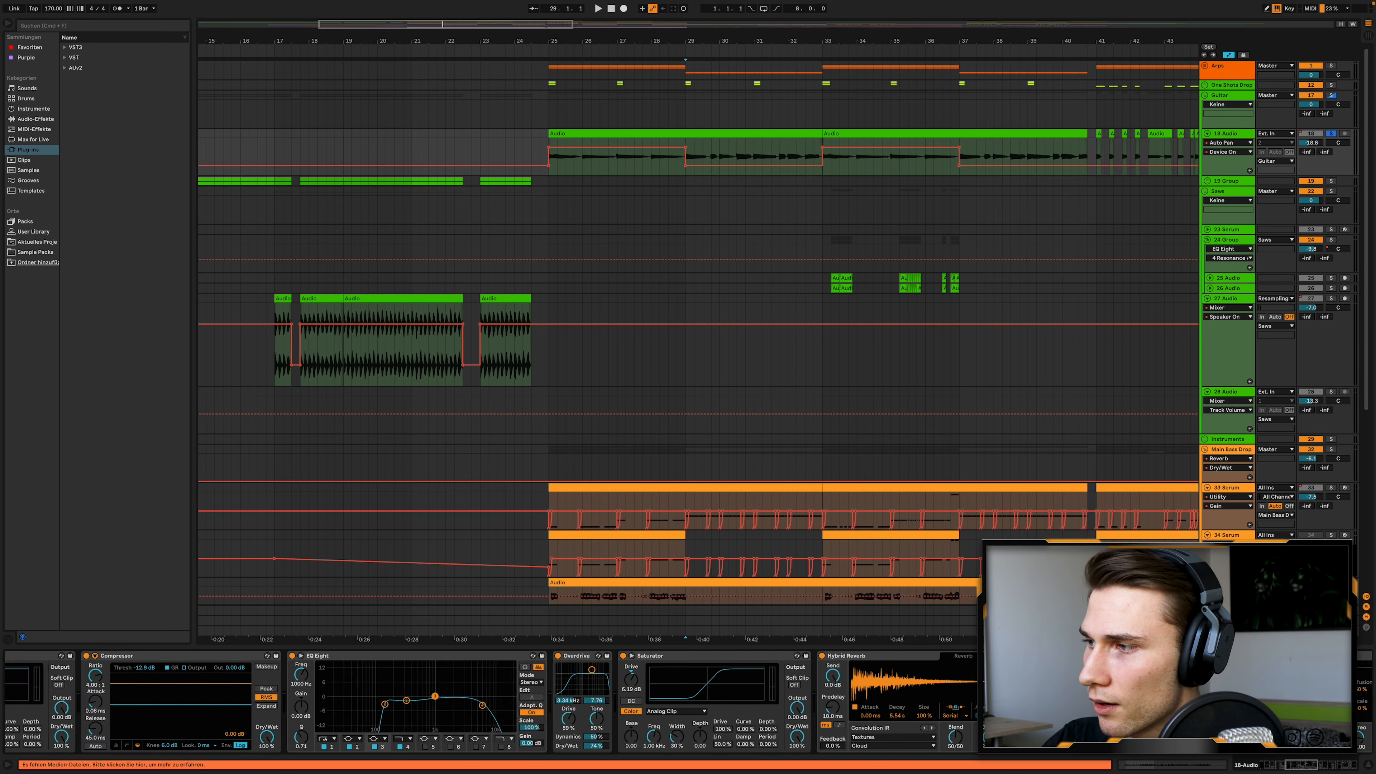
{"action": "scroll", "coordinate": [477, 699], "scroll_direction": "left", "scroll_amount": 1}
{"action": "scroll", "coordinate": [467, 609], "scroll_direction": "left", "scroll_amount": 1}
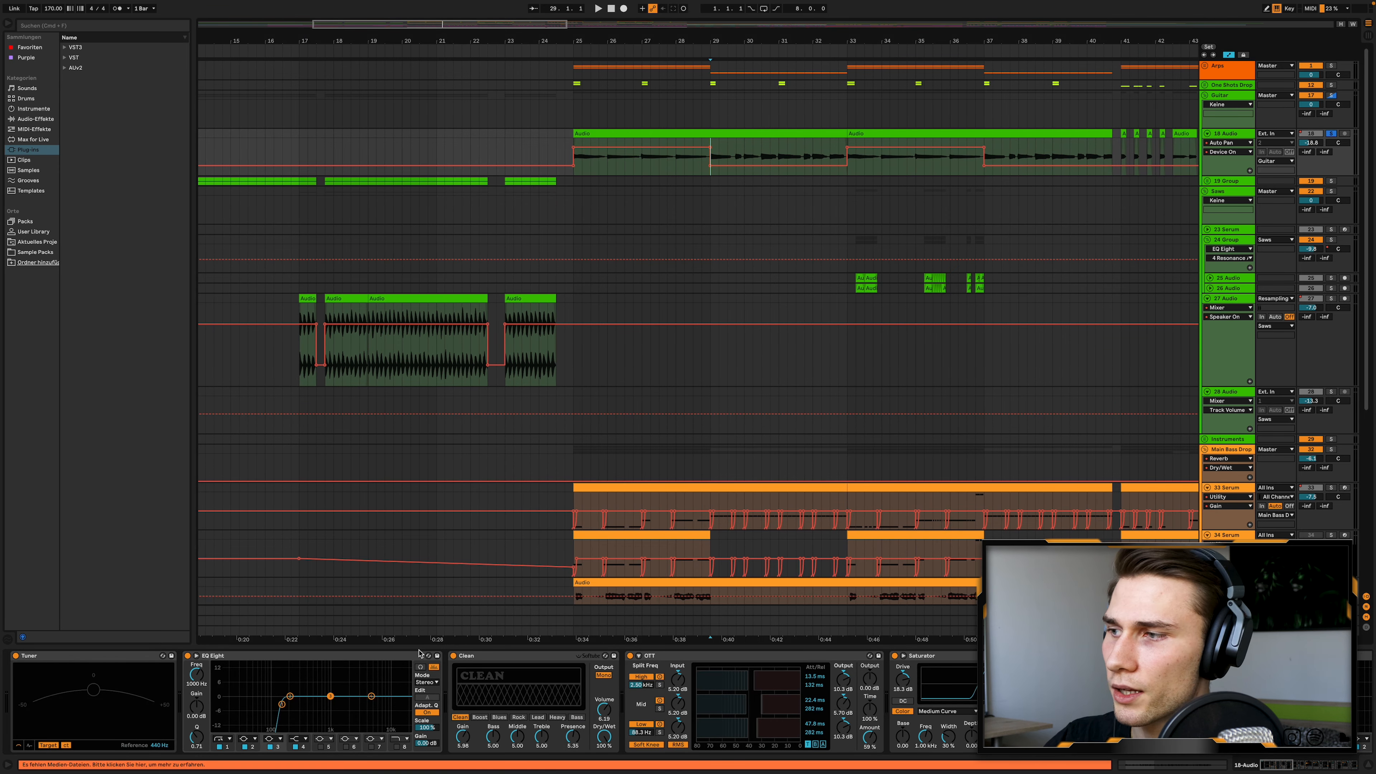
{"action": "scroll", "coordinate": [552, 672], "scroll_direction": "right", "scroll_amount": 10}
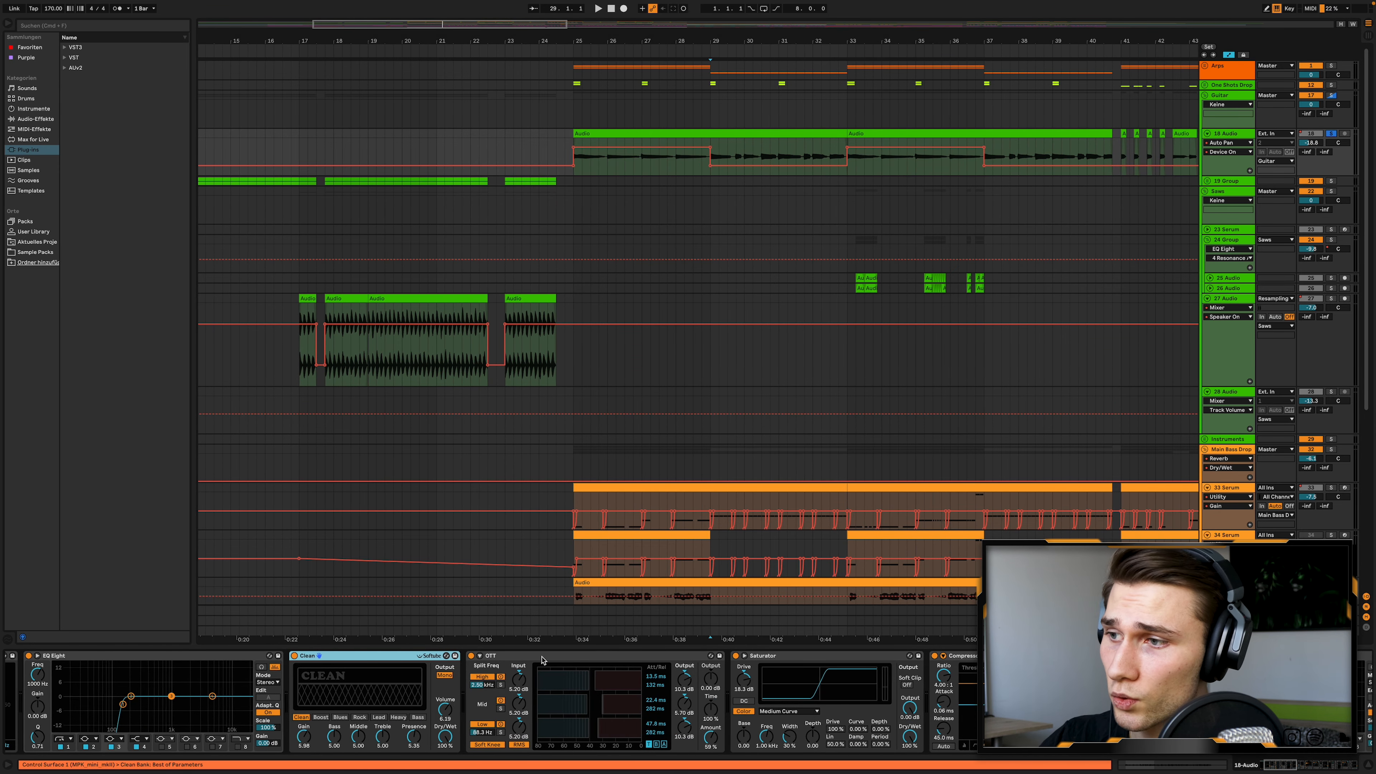
{"action": "scroll", "coordinate": [542, 659], "scroll_direction": "right", "scroll_amount": 15}
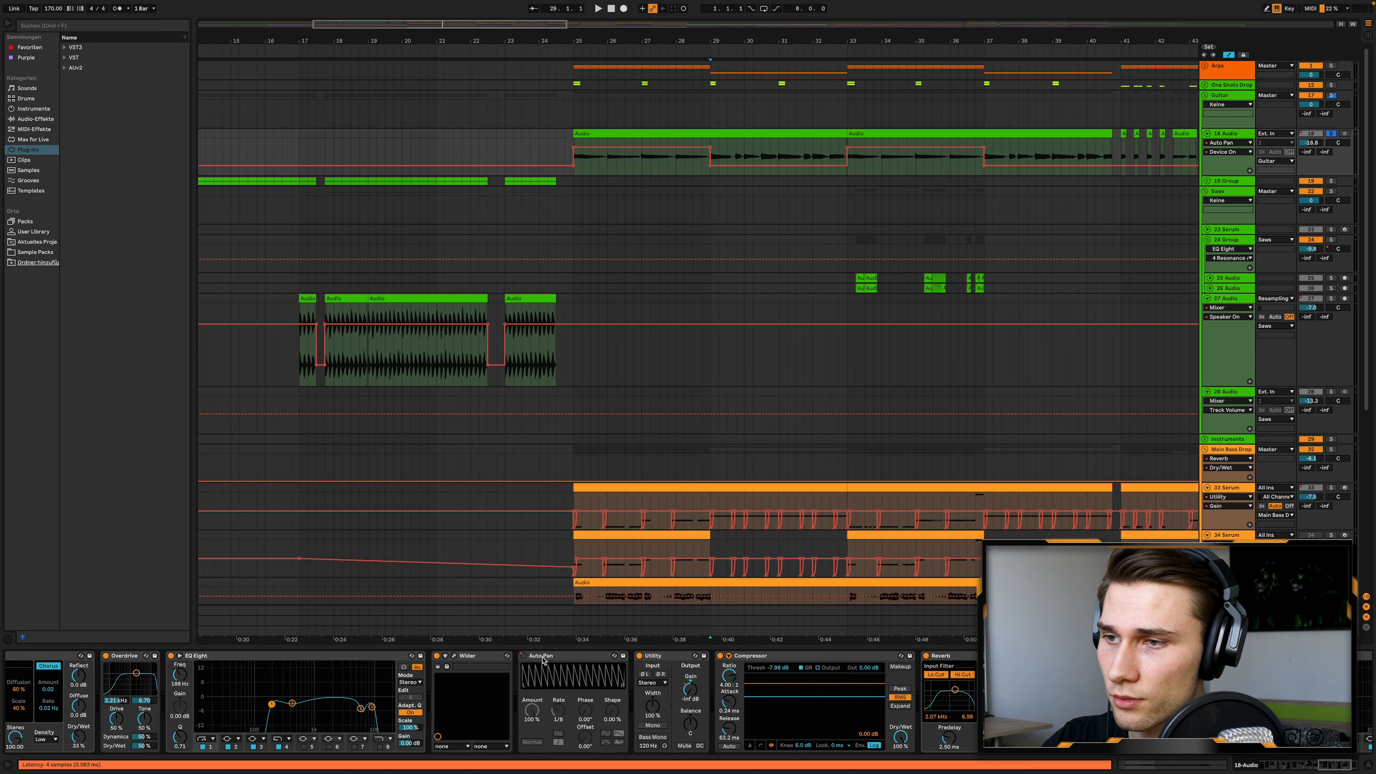
{"action": "scroll", "coordinate": [543, 660], "scroll_direction": "left", "scroll_amount": 1}
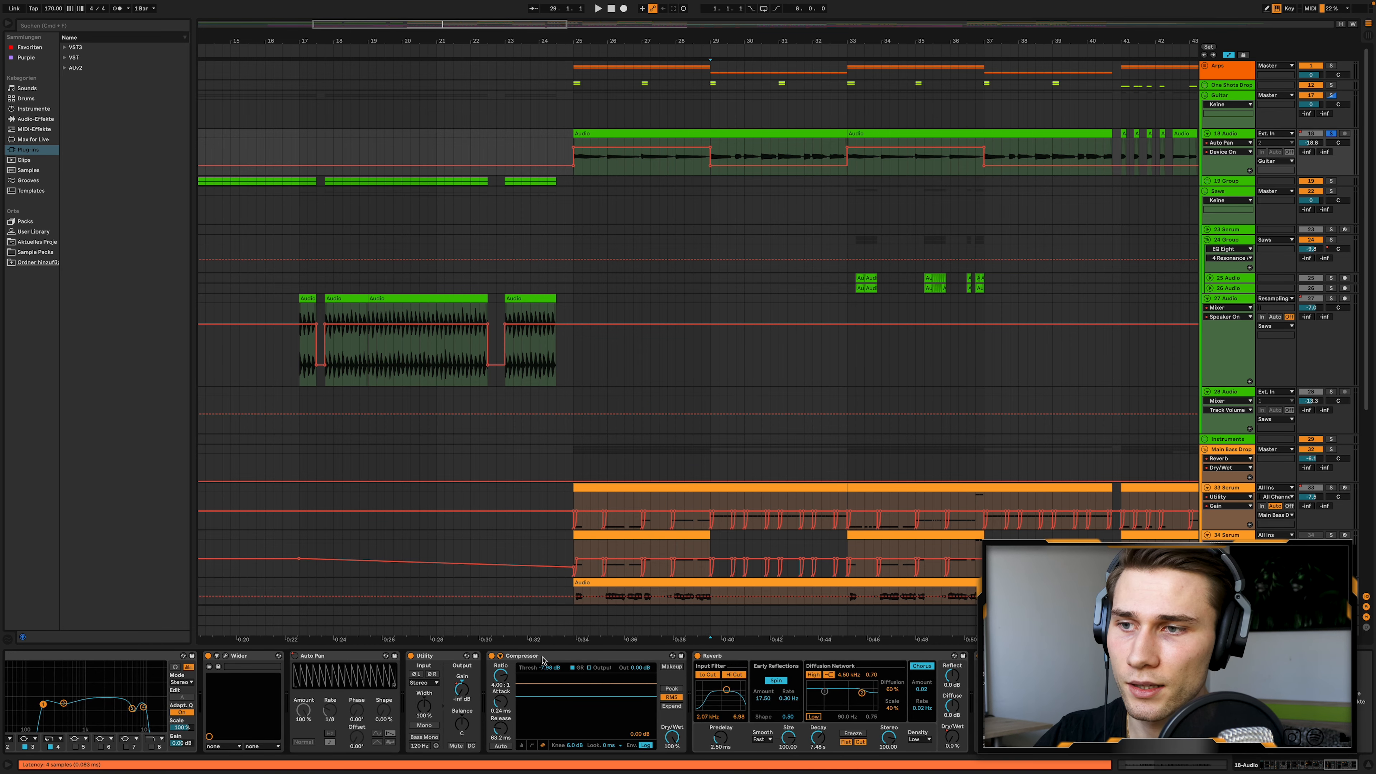
{"action": "left_click", "coordinate": [462, 691]}
{"action": "left_click", "coordinate": [463, 690]}
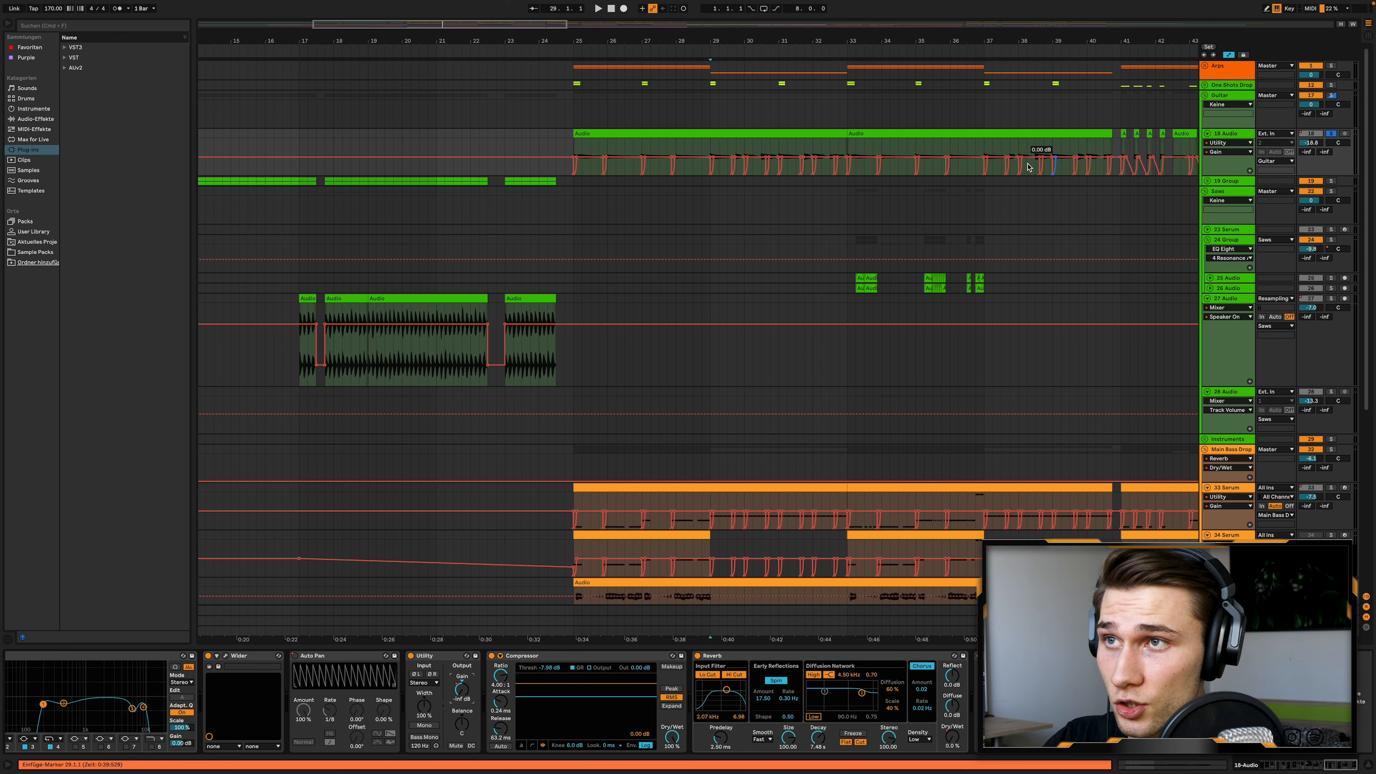
Examine the guitar's gain automation between bars 25 and 29, unsolo track 18 and play the full mix from bar 25.
{"action": "scroll", "coordinate": [912, 161], "scroll_direction": "down", "scroll_amount": 1}
{"action": "left_click", "coordinate": [1030, 690]}
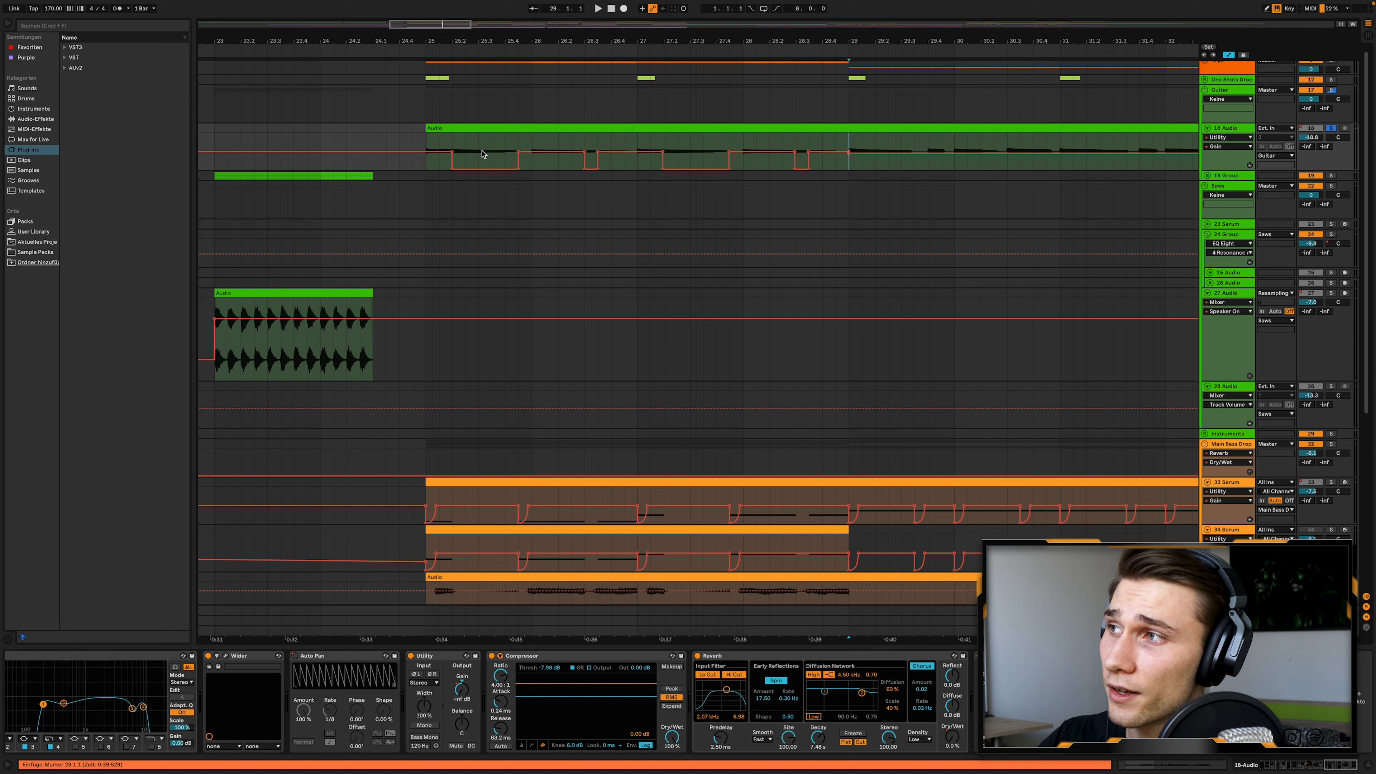
{"action": "mouse_move", "coordinate": [458, 146]}
{"action": "left_mouse_down"}
{"action": "mouse_move", "coordinate": [533, 145]}
{"action": "mouse_move", "coordinate": [520, 145]}
{"action": "left_mouse_up"}
{"action": "left_click", "coordinate": [414, 136]}
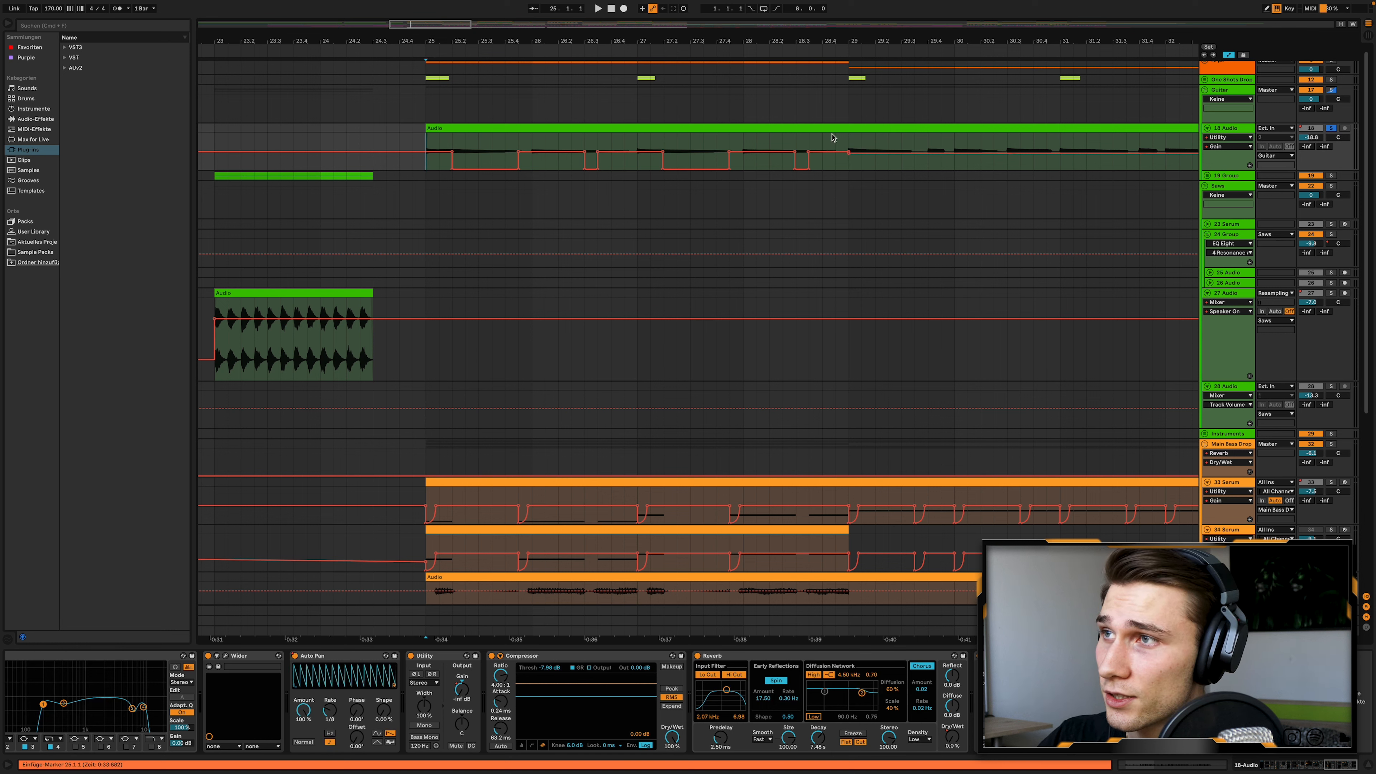
{"action": "left_click", "coordinate": [1331, 130]}
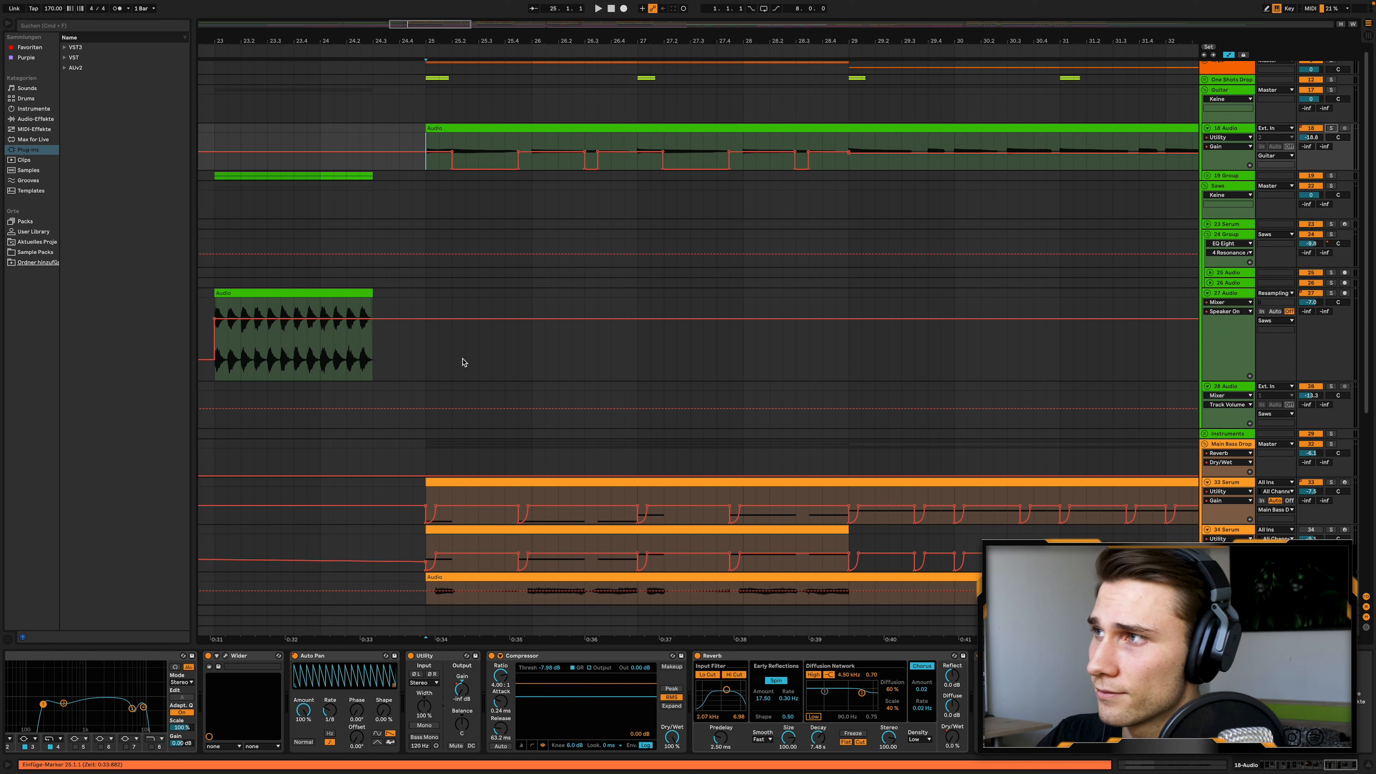
{"action": "key", "text": "space"}
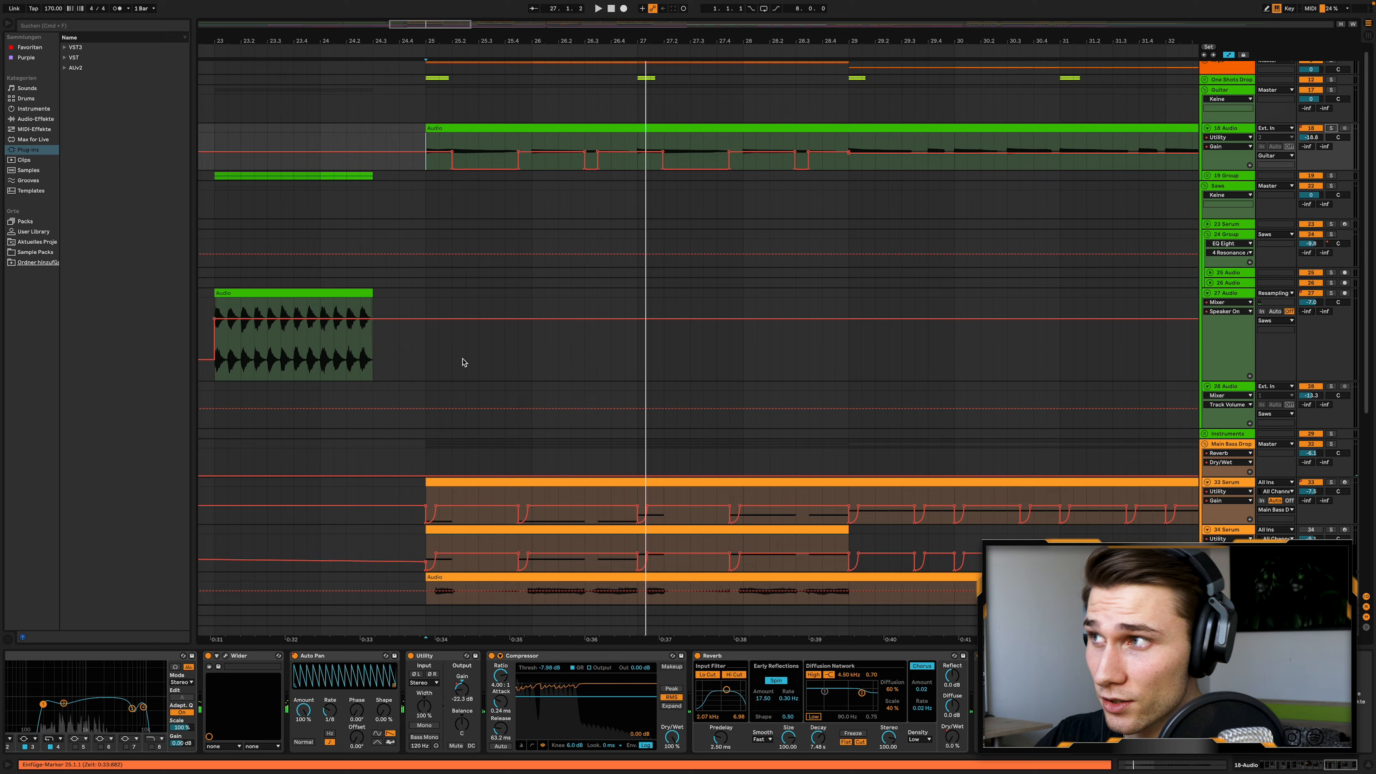
Expand the One Shots Drop group and the nested 13 Group to show the one-shot tracks 14 and 15.
{"action": "scroll", "coordinate": [759, 135], "scroll_direction": "down", "scroll_amount": 5}
{"action": "scroll", "coordinate": [760, 137], "scroll_direction": "up", "scroll_amount": 1}
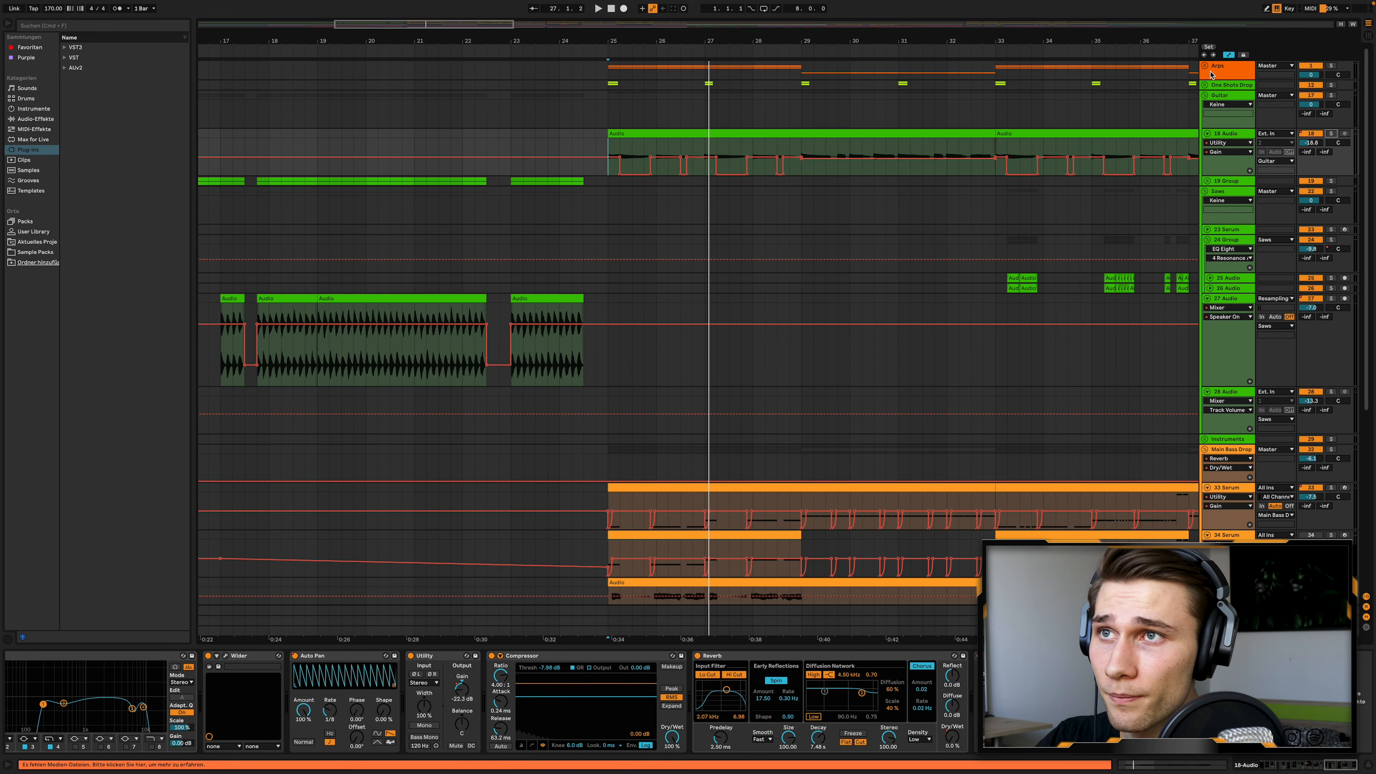
{"action": "left_click", "coordinate": [1205, 85]}
{"action": "scroll", "coordinate": [1127, 137], "scroll_direction": "up", "scroll_amount": 2}
{"action": "scroll", "coordinate": [1128, 137], "scroll_direction": "right", "scroll_amount": 2}
{"action": "left_click", "coordinate": [1208, 124]}
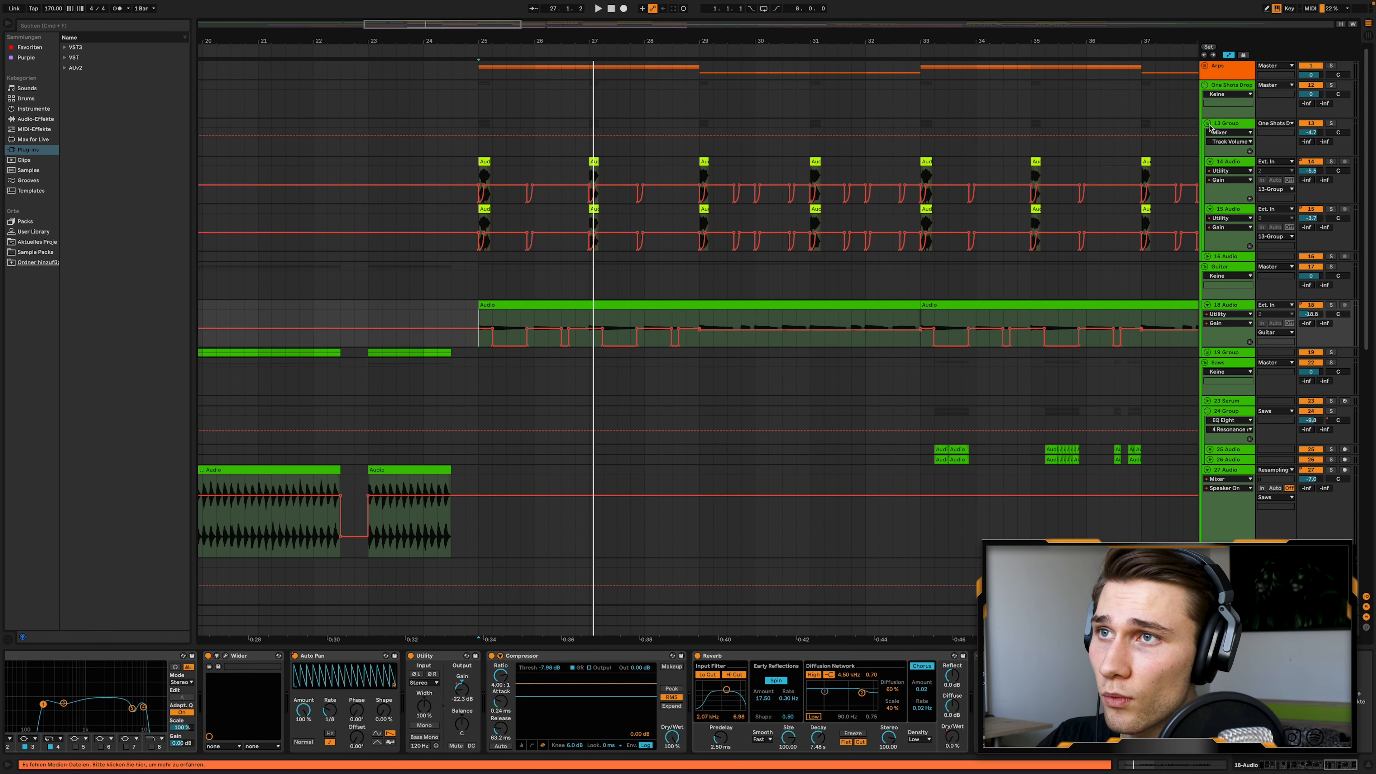
{"action": "scroll", "coordinate": [591, 163], "scroll_direction": "up", "scroll_amount": 1}
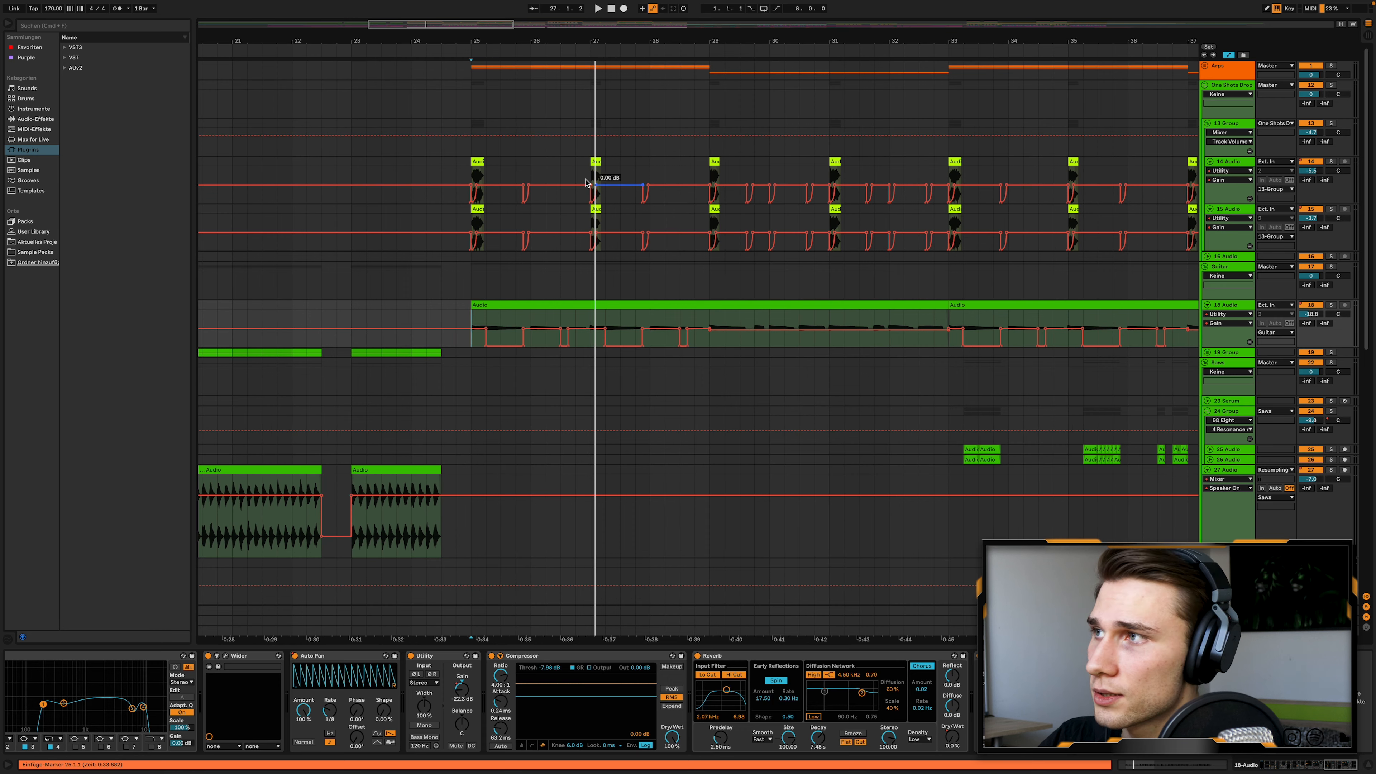
Select the one-shot at bar 25 on track 14, solo 13 Group and play it.
{"action": "left_click", "coordinate": [477, 163]}
{"action": "left_click", "coordinate": [1332, 124]}
{"action": "key", "text": "space"}
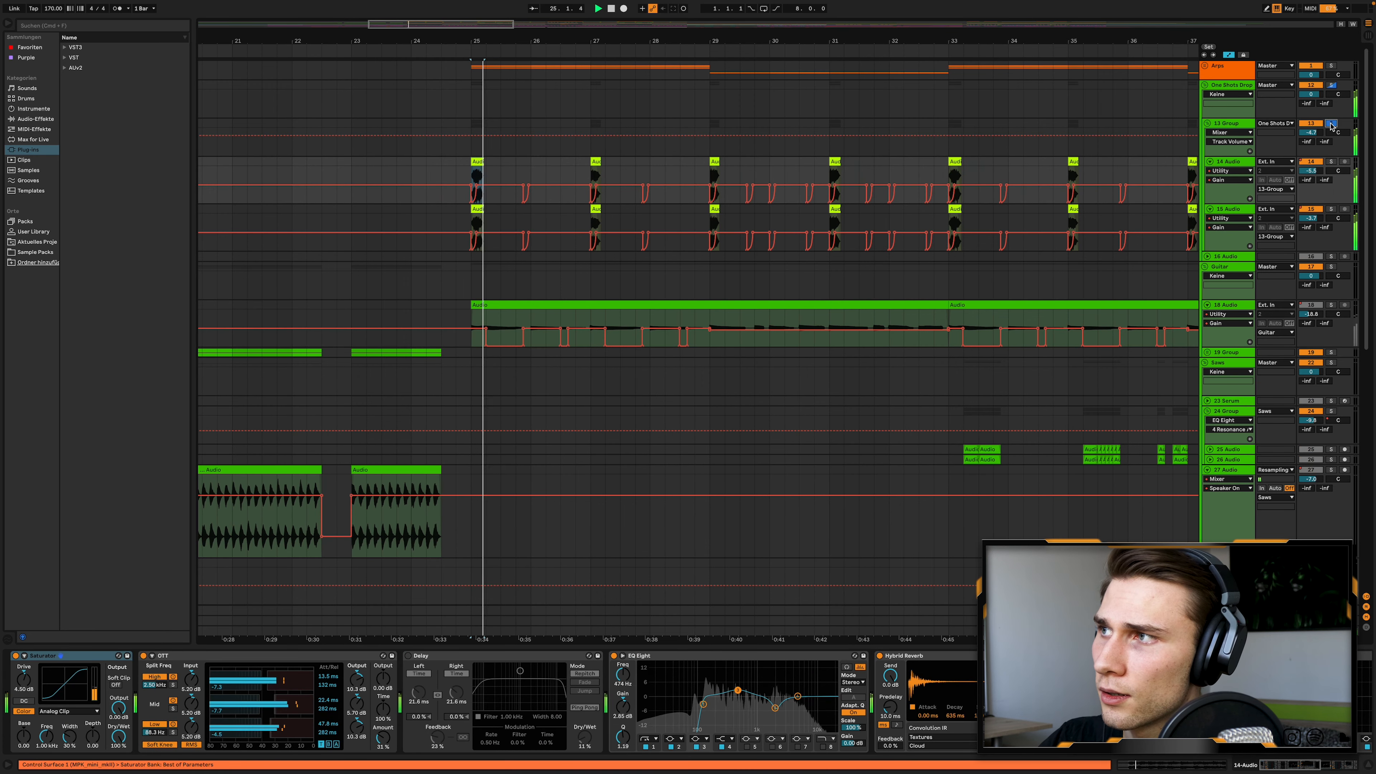
Play the one-shots at bars 27, 29 and 31 on track 14 one by one in solo.
{"action": "left_click", "coordinate": [597, 162]}
{"action": "key", "text": "space"}
{"action": "key", "text": "space"}
{"action": "left_click", "coordinate": [716, 160]}
{"action": "key", "text": "space"}
{"action": "key", "text": "space"}
{"action": "left_click", "coordinate": [830, 160]}
{"action": "key", "text": "space"}
{"action": "key", "text": "space"}
{"action": "key", "text": "space"}
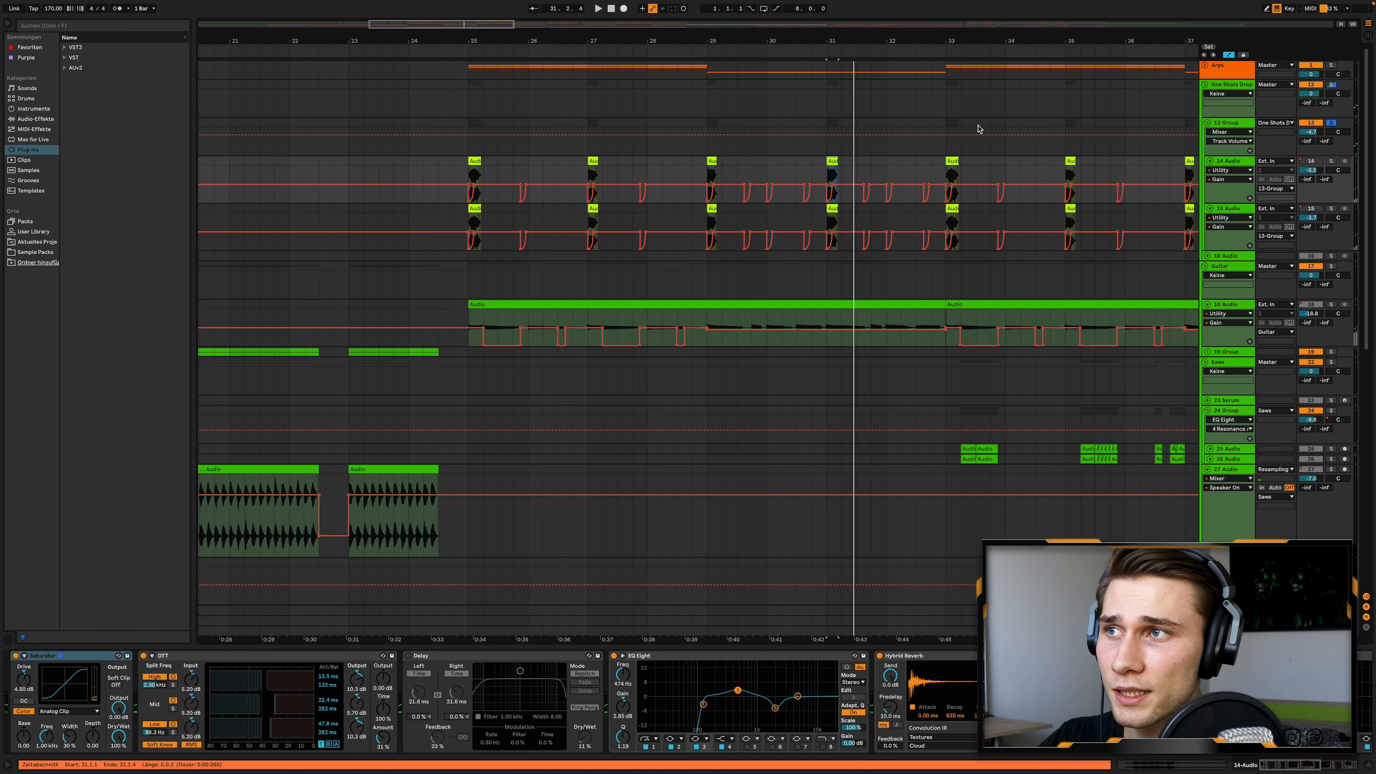
Select the one-shot at bar 41 on track 16, solo the track and play its one-shots.
{"action": "scroll", "coordinate": [978, 129], "scroll_direction": "right", "scroll_amount": 9}
{"action": "scroll", "coordinate": [977, 130], "scroll_direction": "down", "scroll_amount": 8}
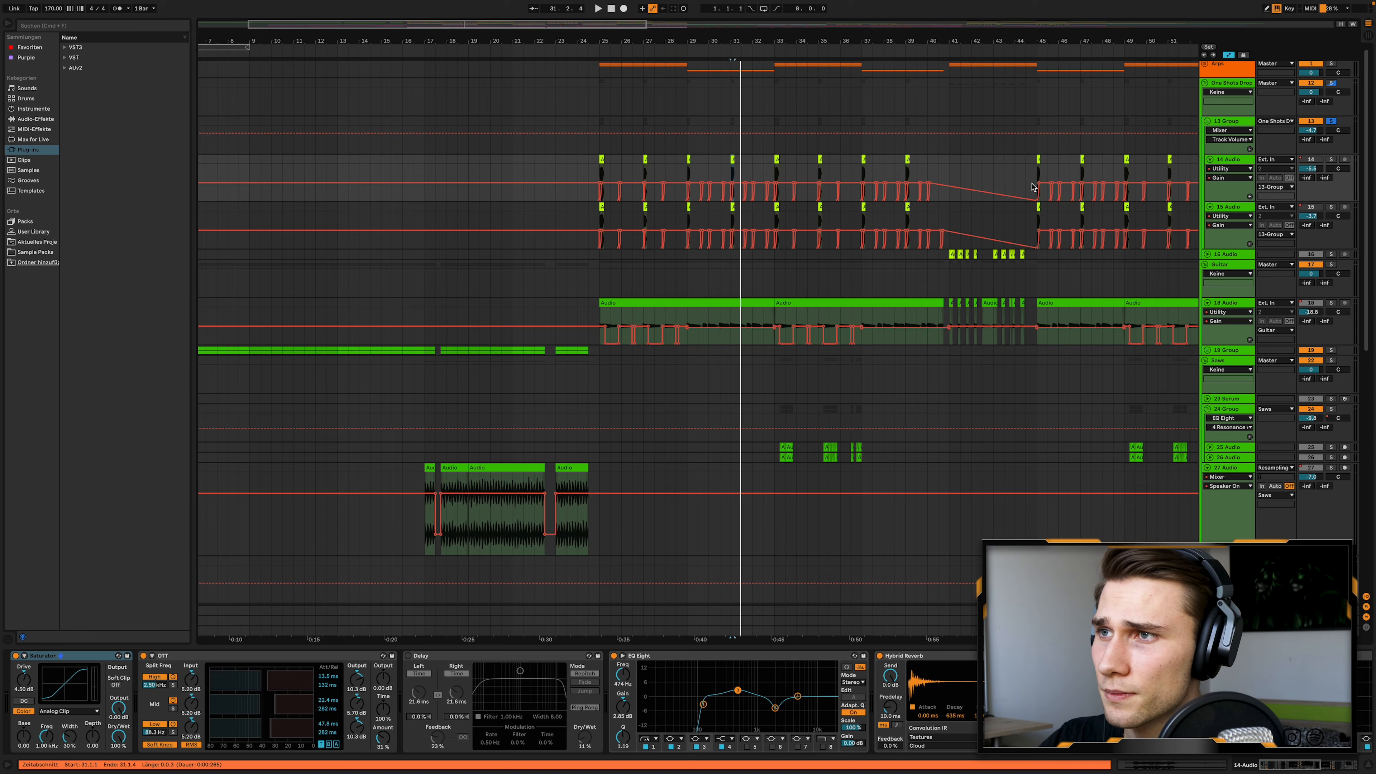
{"action": "scroll", "coordinate": [1032, 187], "scroll_direction": "up", "scroll_amount": 8}
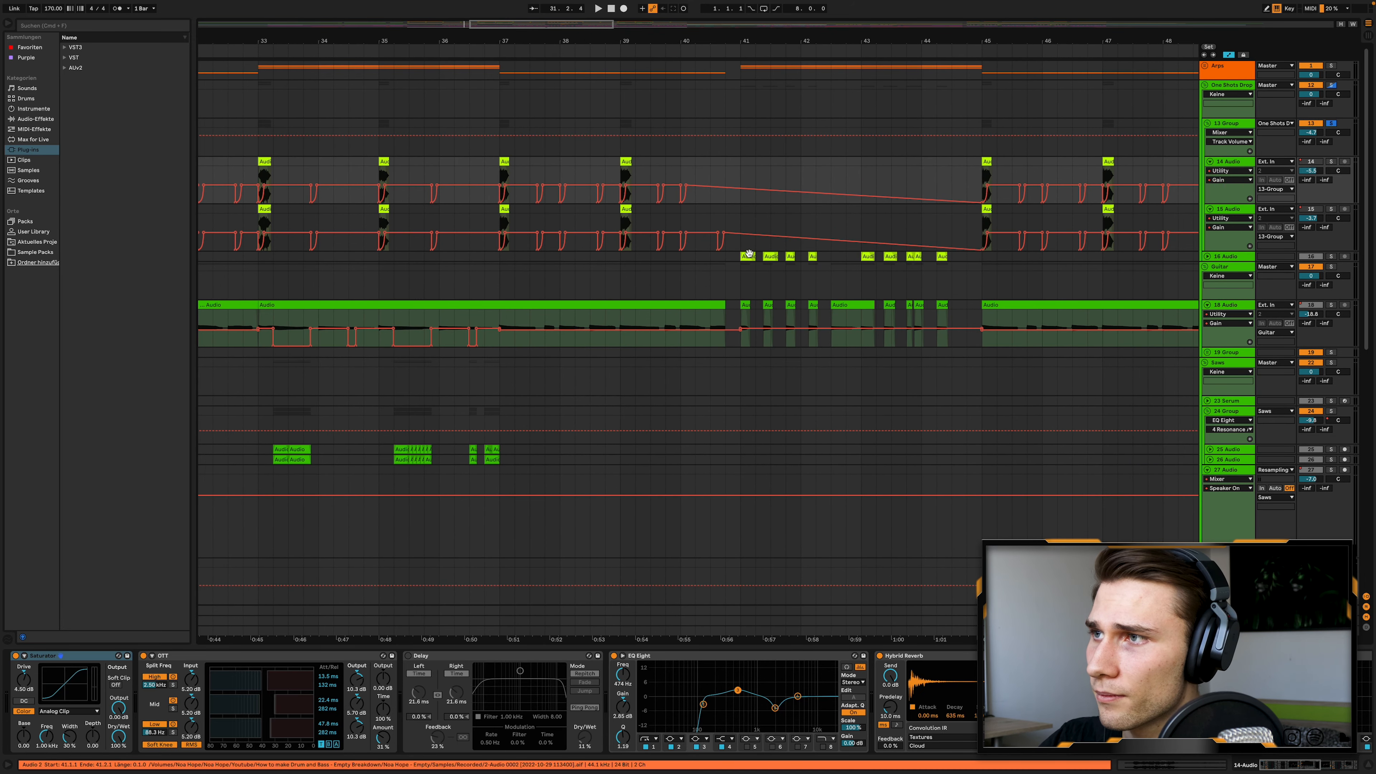
{"action": "left_click", "coordinate": [749, 253]}
{"action": "left_click", "coordinate": [1333, 253]}
{"action": "key", "text": "space"}
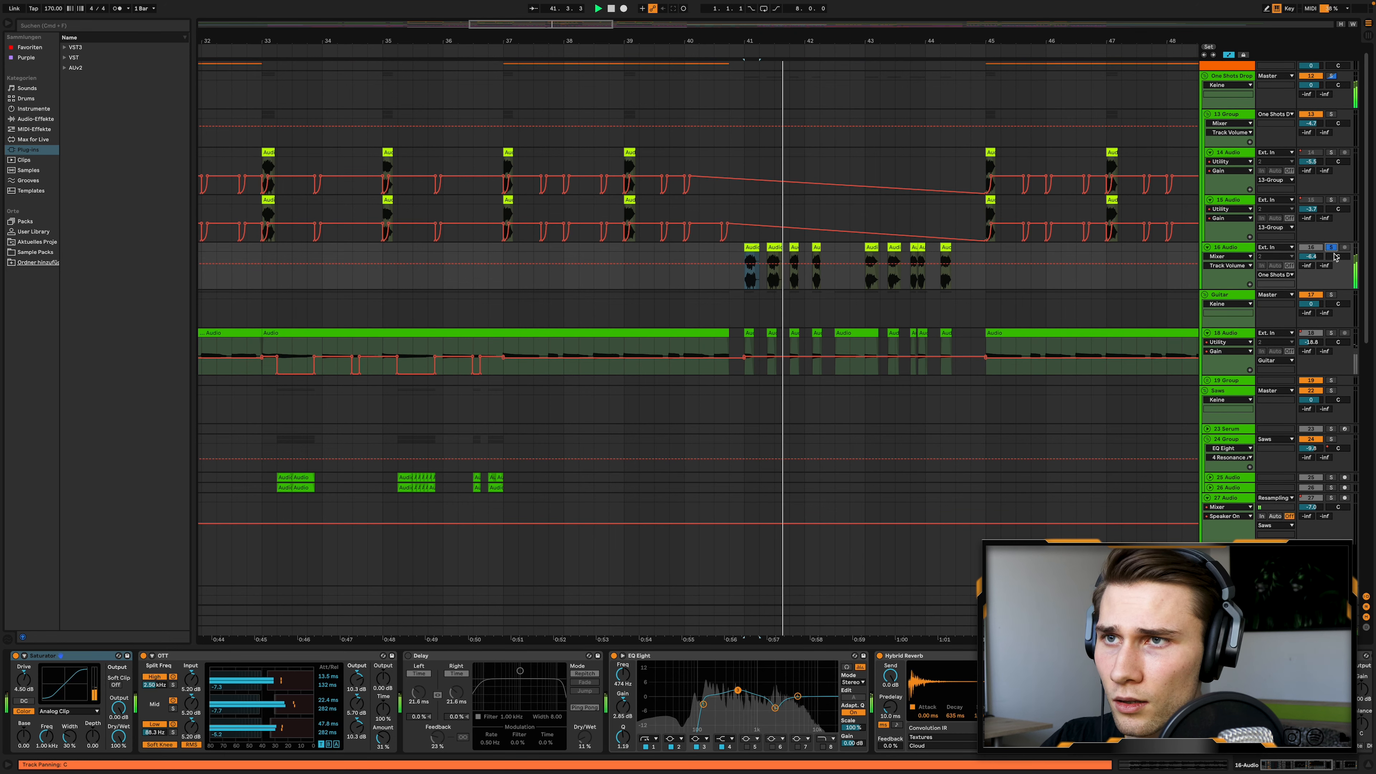
{"action": "scroll", "coordinate": [1335, 257], "scroll_direction": "down", "scroll_amount": 1}
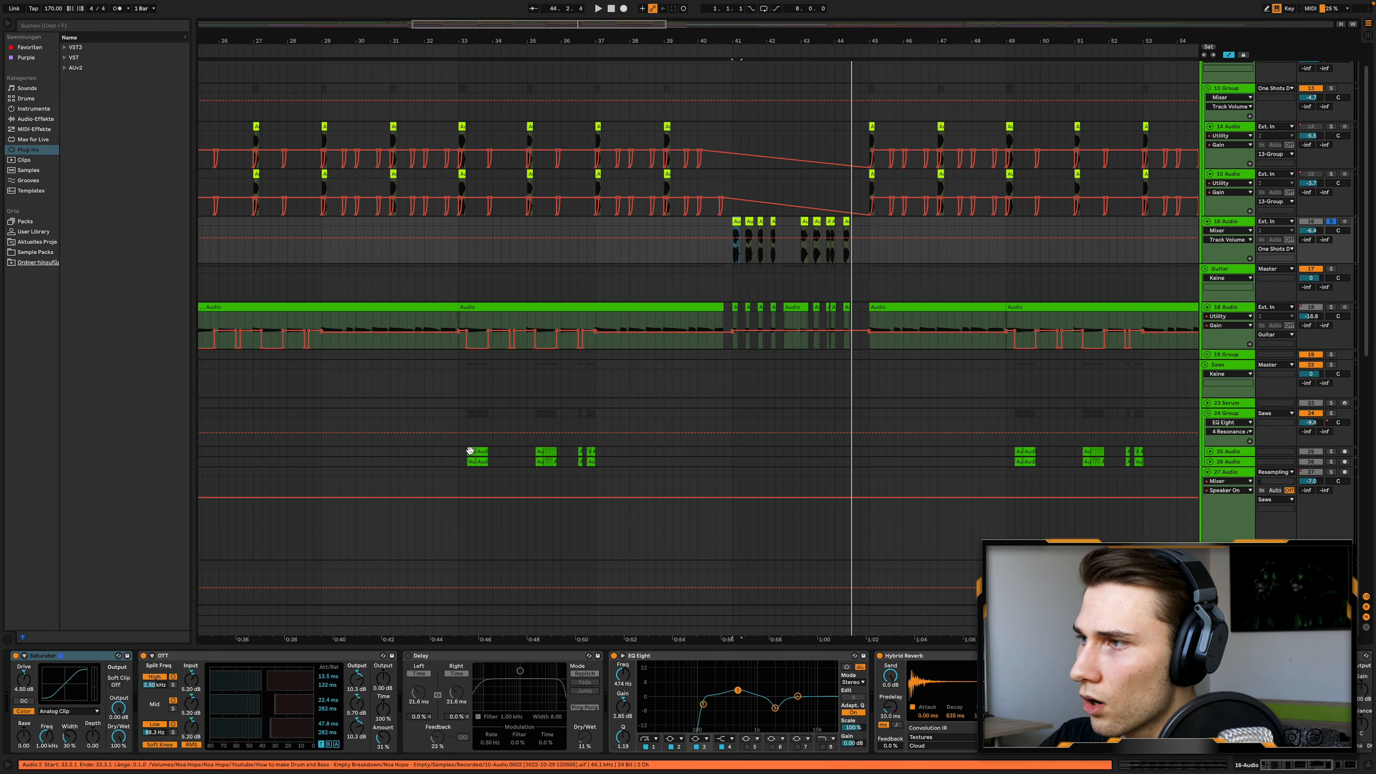
Solo 24 Group, play it from the clip at bar 33 and expand tracks 25 and 26.
{"action": "key", "text": "space"}
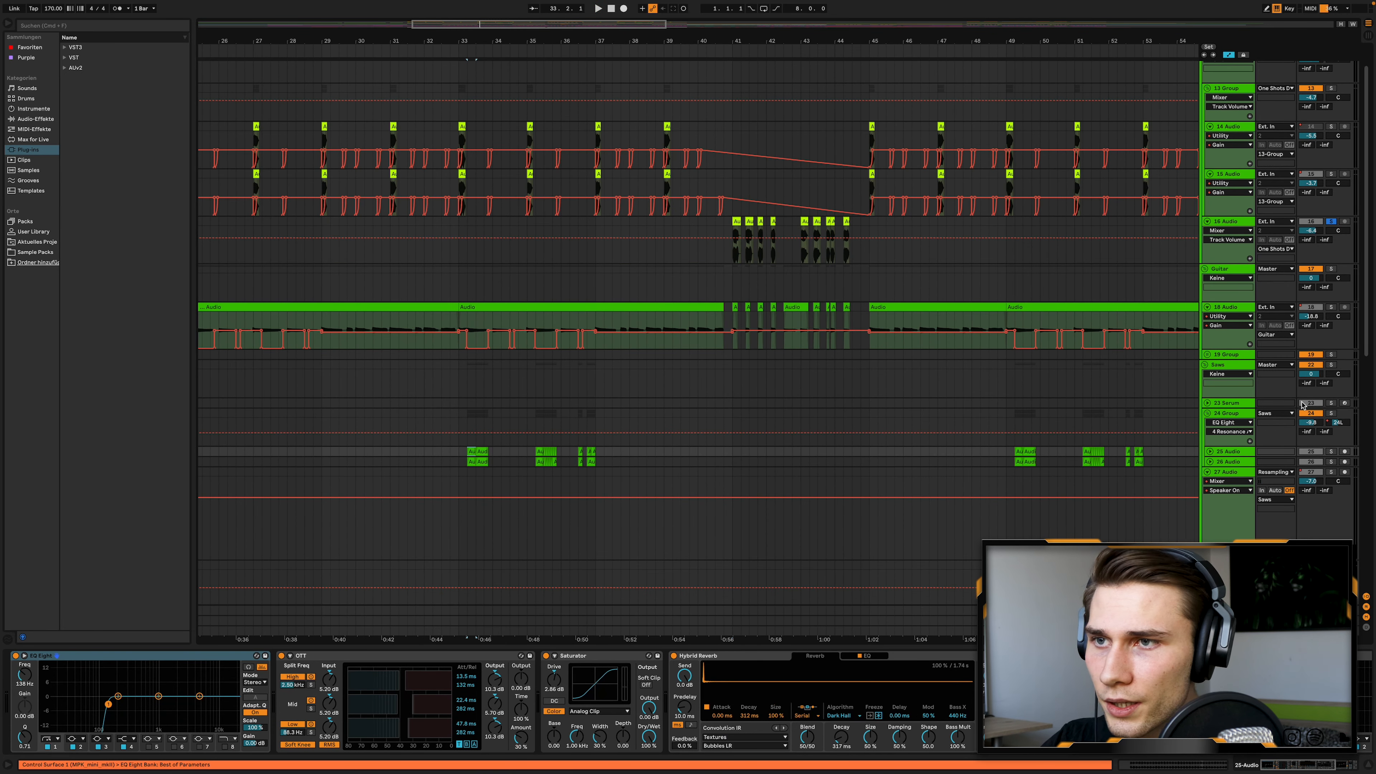
{"action": "key", "text": "space"}
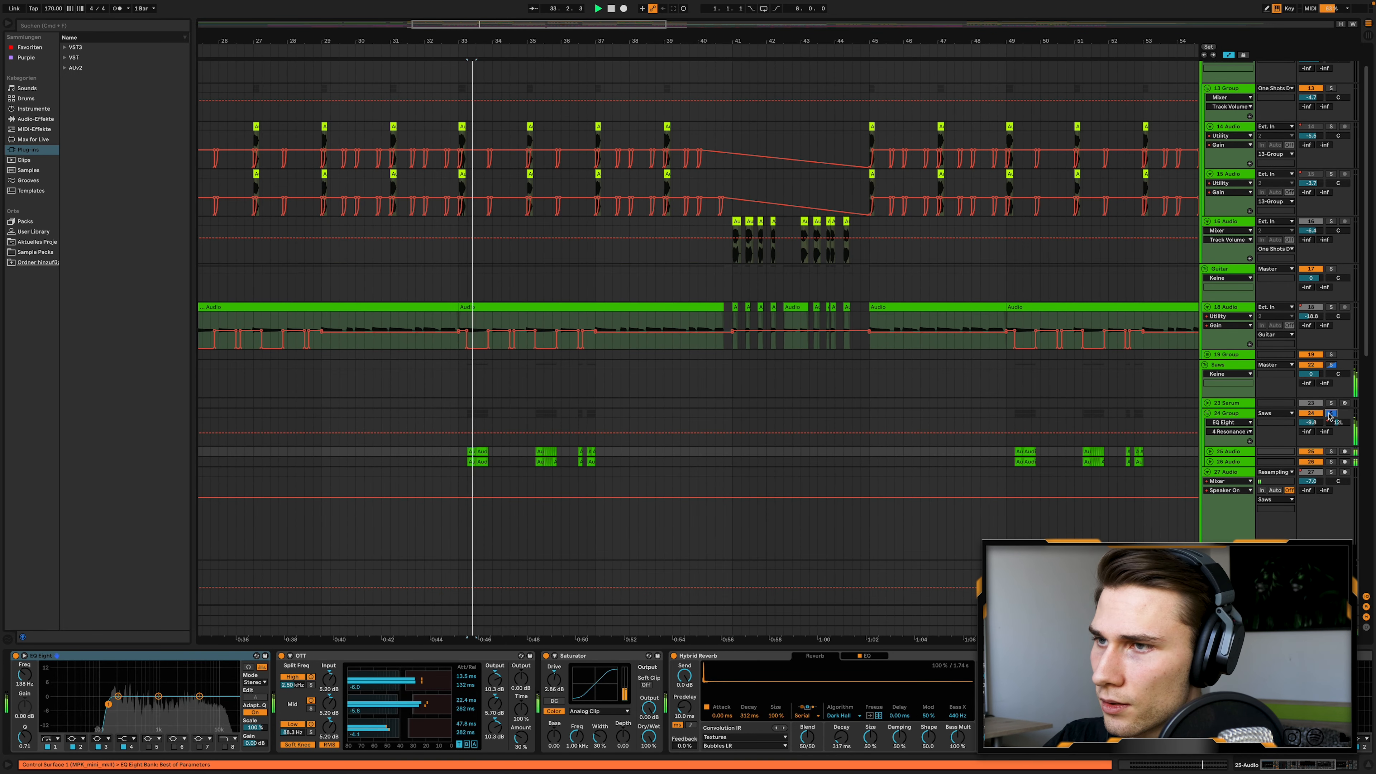
{"action": "left_click", "coordinate": [1228, 462]}
{"action": "left_click", "coordinate": [1210, 451]}
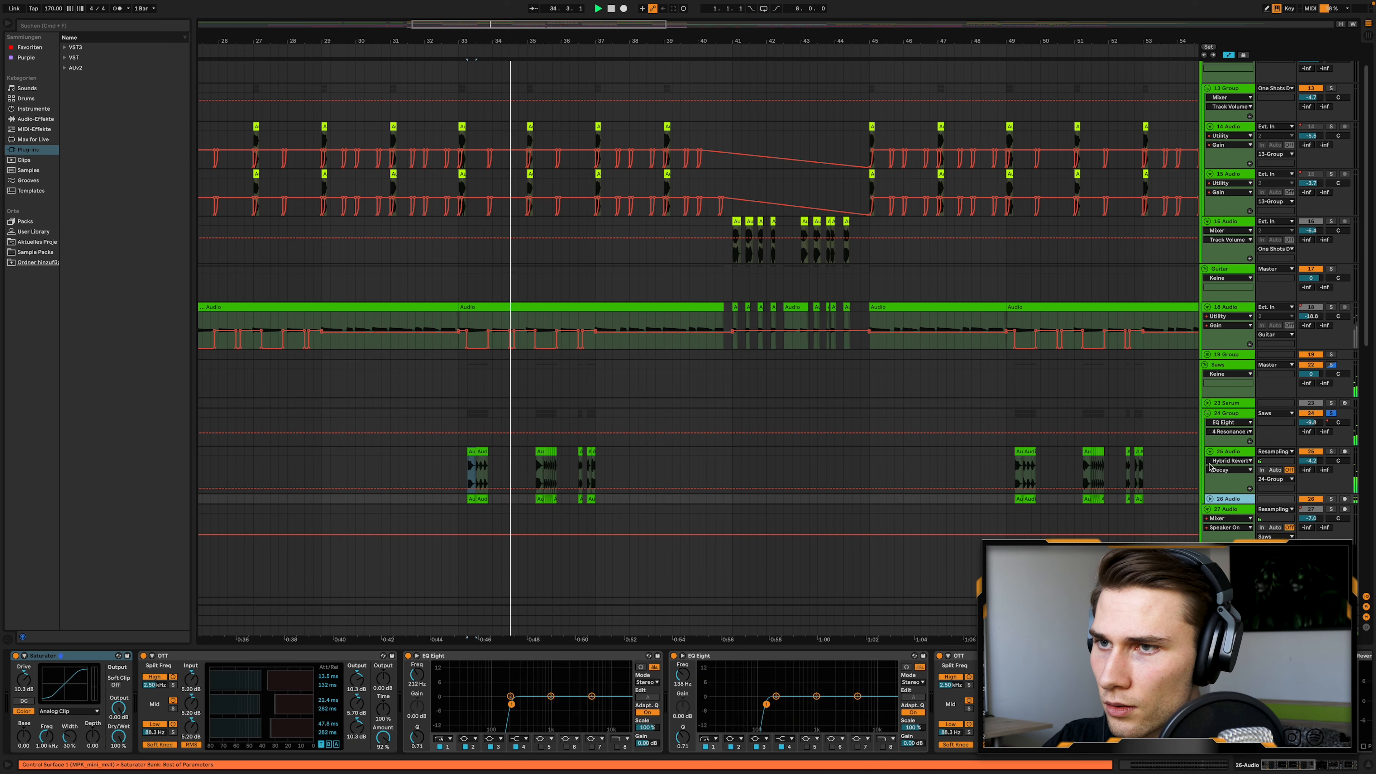
{"action": "left_click", "coordinate": [1210, 498]}
Listen to the 24 Group clips up to bar 37, stop playback and unsolo the group.
{"action": "scroll", "coordinate": [812, 460], "scroll_direction": "down", "scroll_amount": 3}
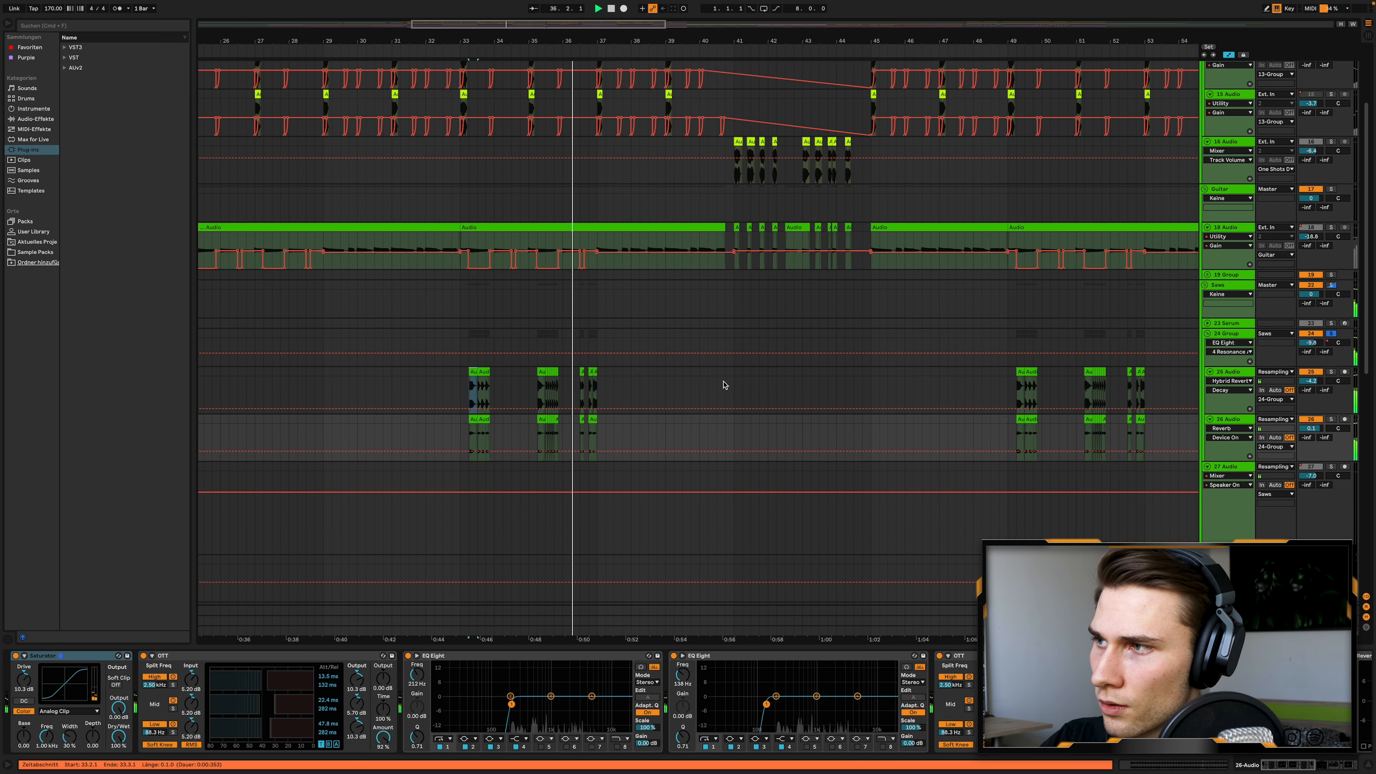
{"action": "scroll", "coordinate": [689, 379], "scroll_direction": "down", "scroll_amount": 1}
{"action": "scroll", "coordinate": [689, 378], "scroll_direction": "down", "scroll_amount": 2}
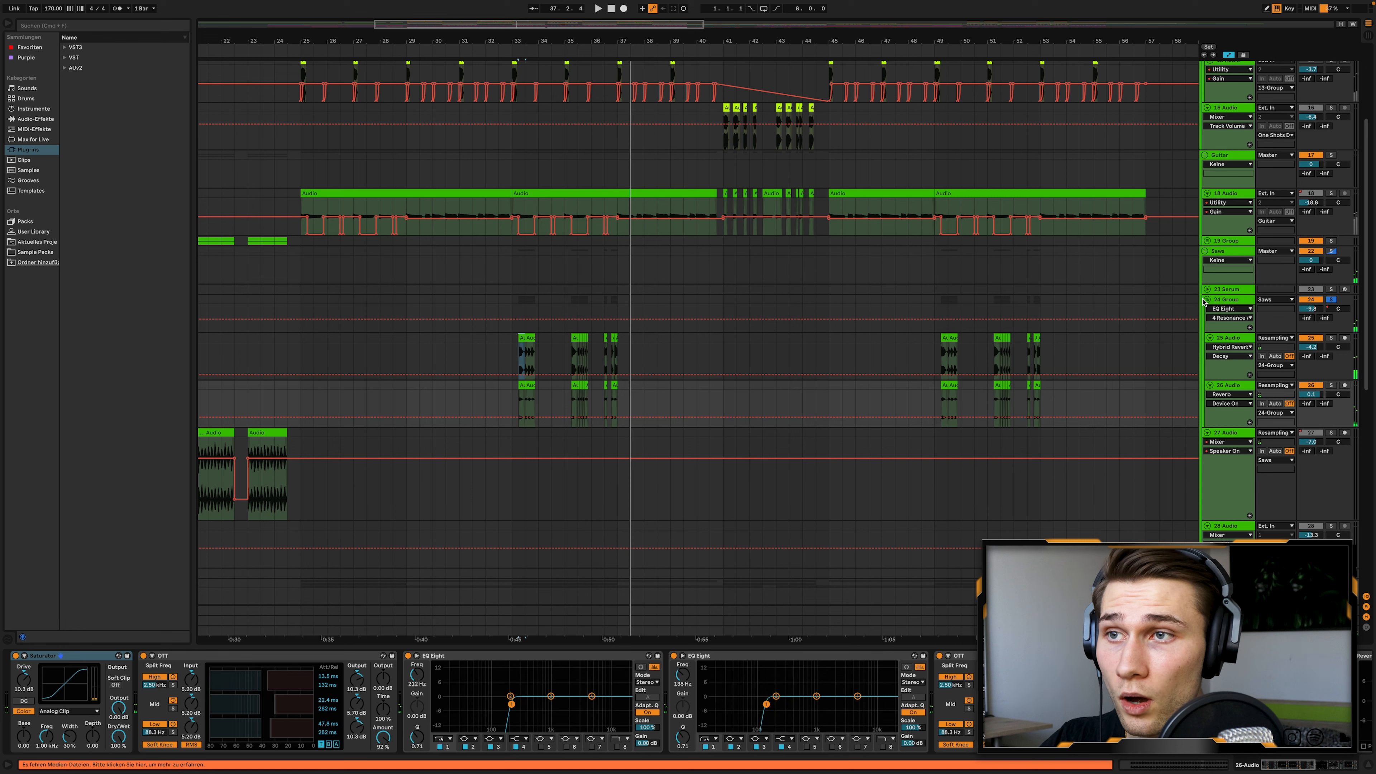
{"action": "left_click", "coordinate": [1331, 301]}
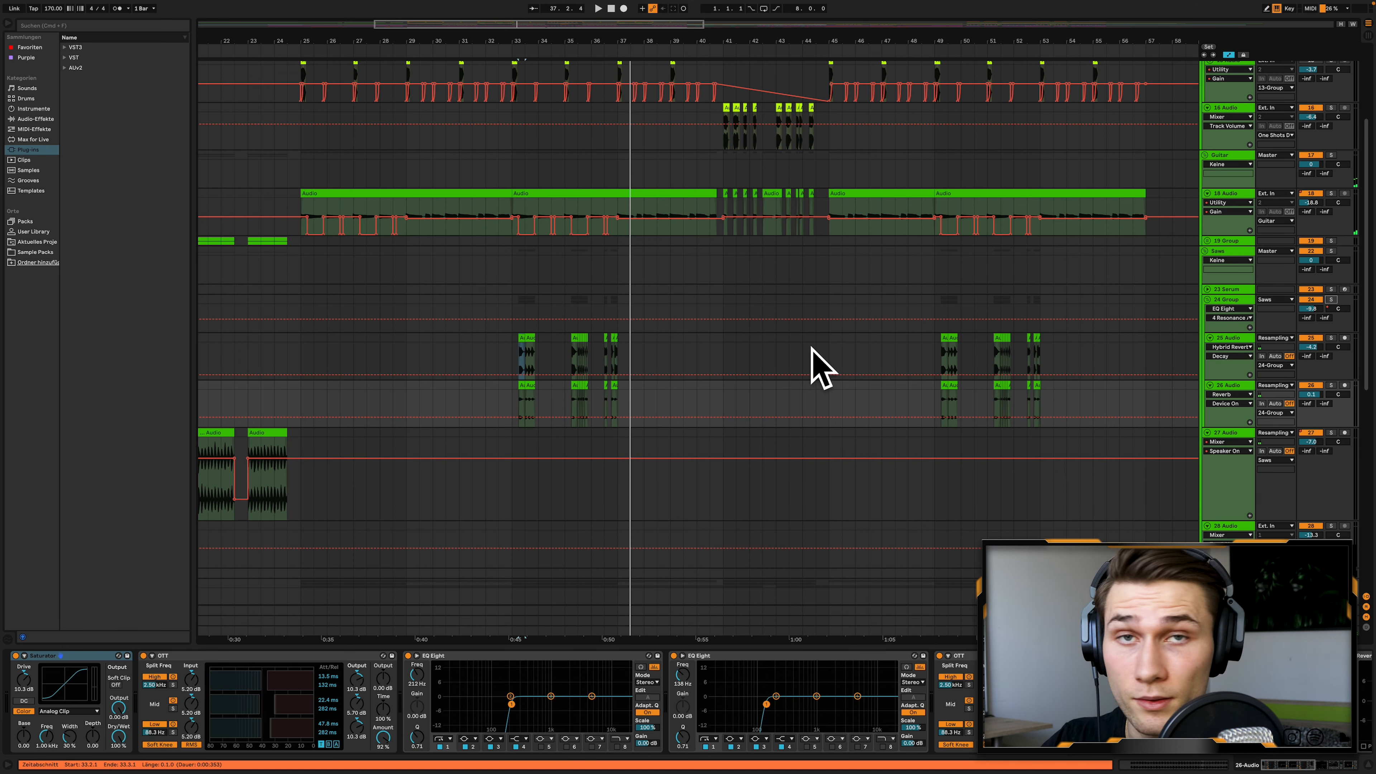
Locate the Color Bass group below the main drums and solo track 87 Serum.
{"action": "scroll", "coordinate": [810, 353], "scroll_direction": "down", "scroll_amount": 10}
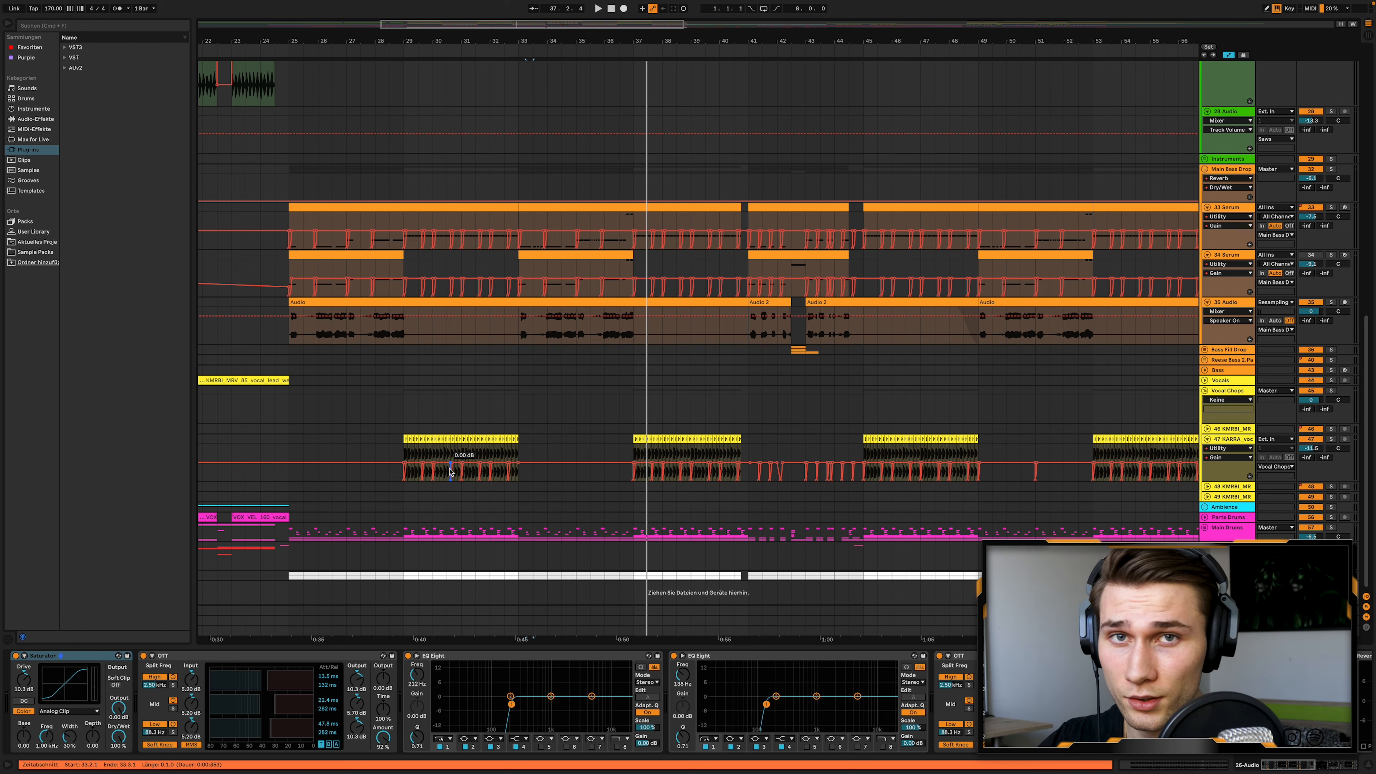
{"action": "scroll", "coordinate": [282, 504], "scroll_direction": "left", "scroll_amount": 1}
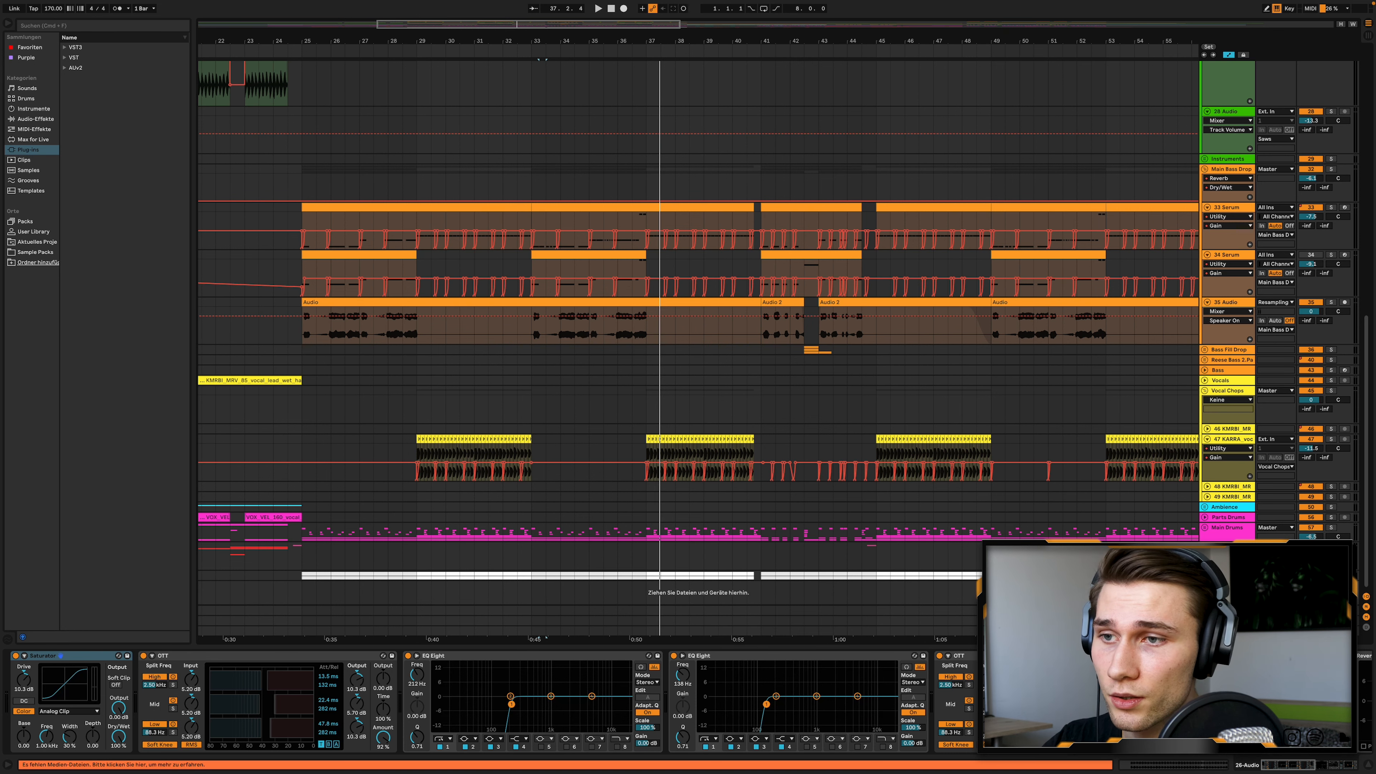
{"action": "scroll", "coordinate": [750, 518], "scroll_direction": "down", "scroll_amount": 3}
{"action": "scroll", "coordinate": [391, 510], "scroll_direction": "down", "scroll_amount": 2}
{"action": "scroll", "coordinate": [392, 510], "scroll_direction": "up", "scroll_amount": 5}
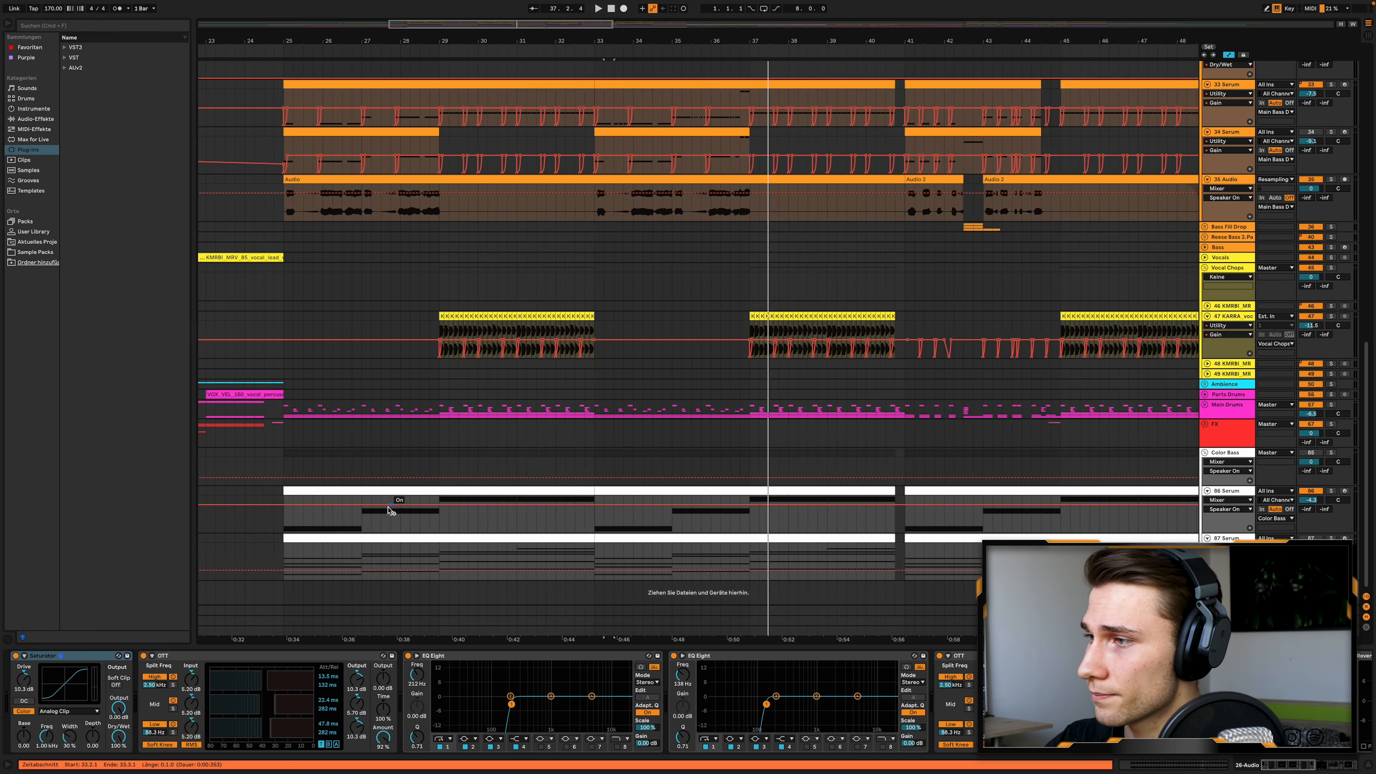
{"action": "scroll", "coordinate": [391, 509], "scroll_direction": "left", "scroll_amount": 3}
{"action": "left_click", "coordinate": [1331, 539]}
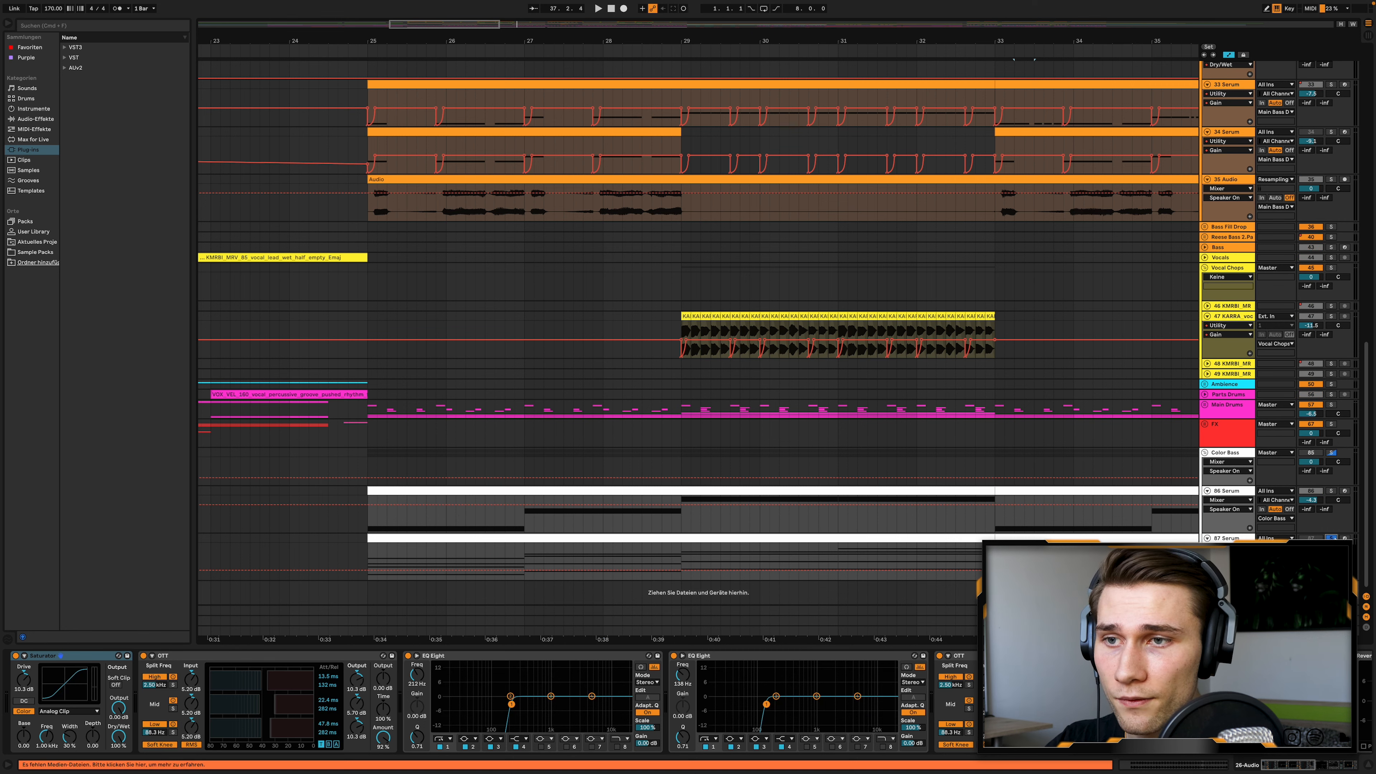
Open the MIDI clip on track 87, examine its chord notes and return to the track's devices.
{"action": "double_click", "coordinate": [743, 539]}
{"action": "left_click_drag", "start_coordinate": [743, 567], "coordinate": [735, 413]}
{"action": "left_click", "coordinate": [807, 504]}
{"action": "scroll", "coordinate": [808, 504], "scroll_direction": "up", "scroll_amount": 5}
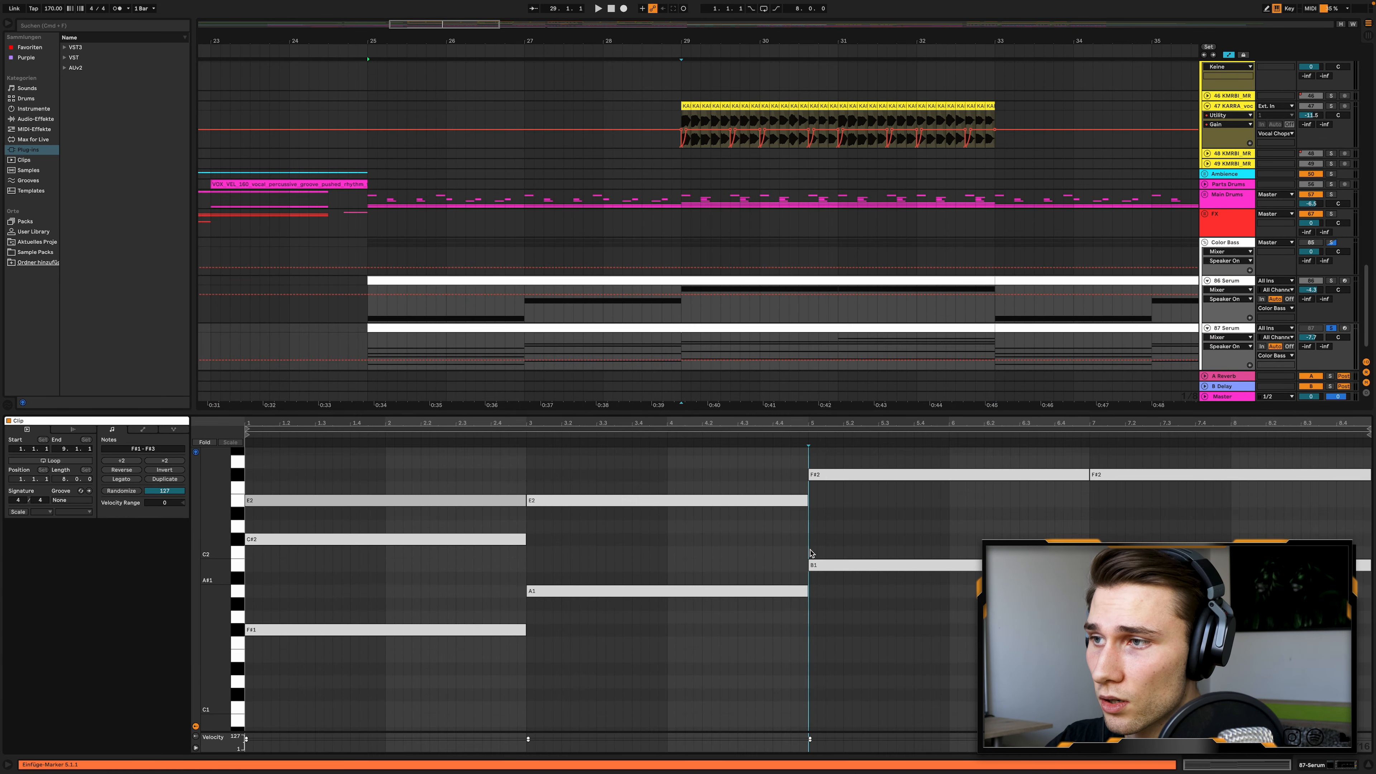
{"action": "scroll", "coordinate": [645, 551], "scroll_direction": "down", "scroll_amount": 2}
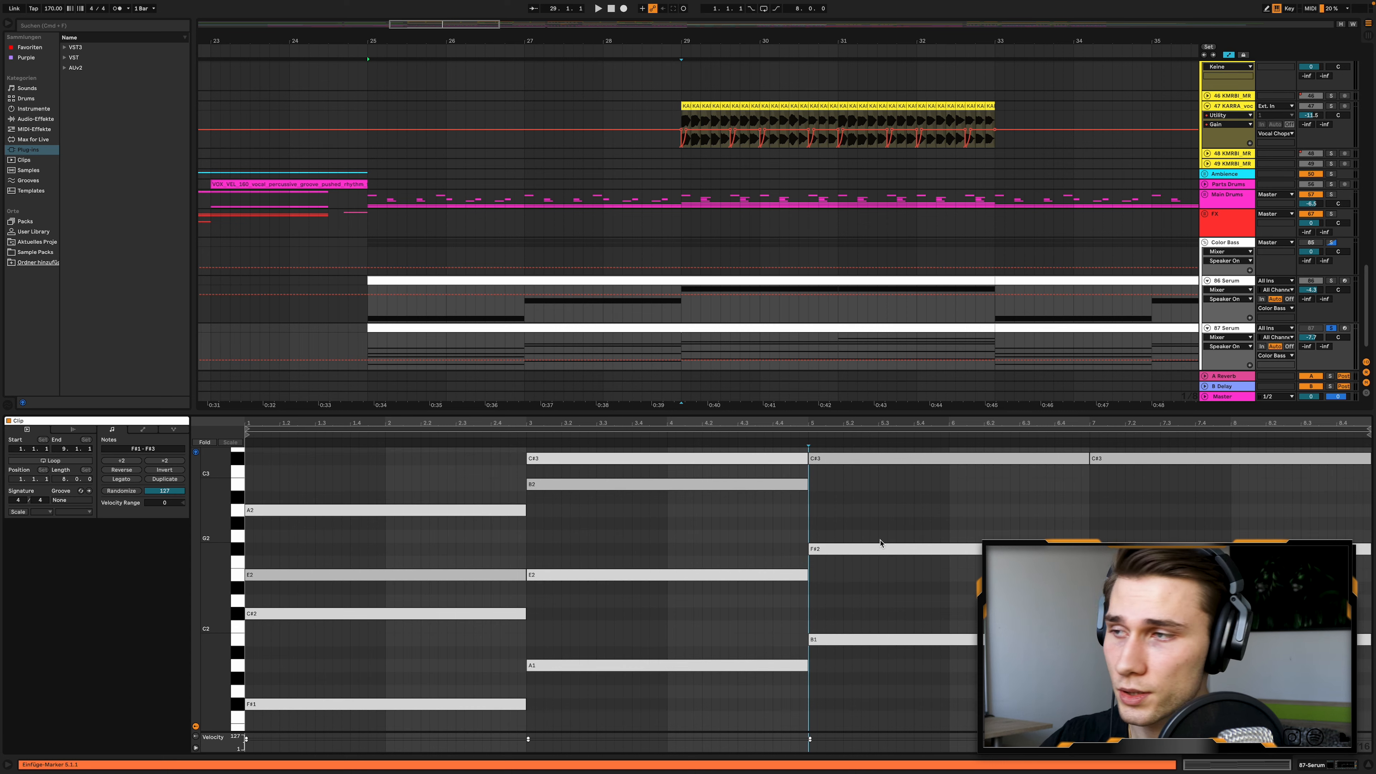
{"action": "key", "text": "shift+Tab"}
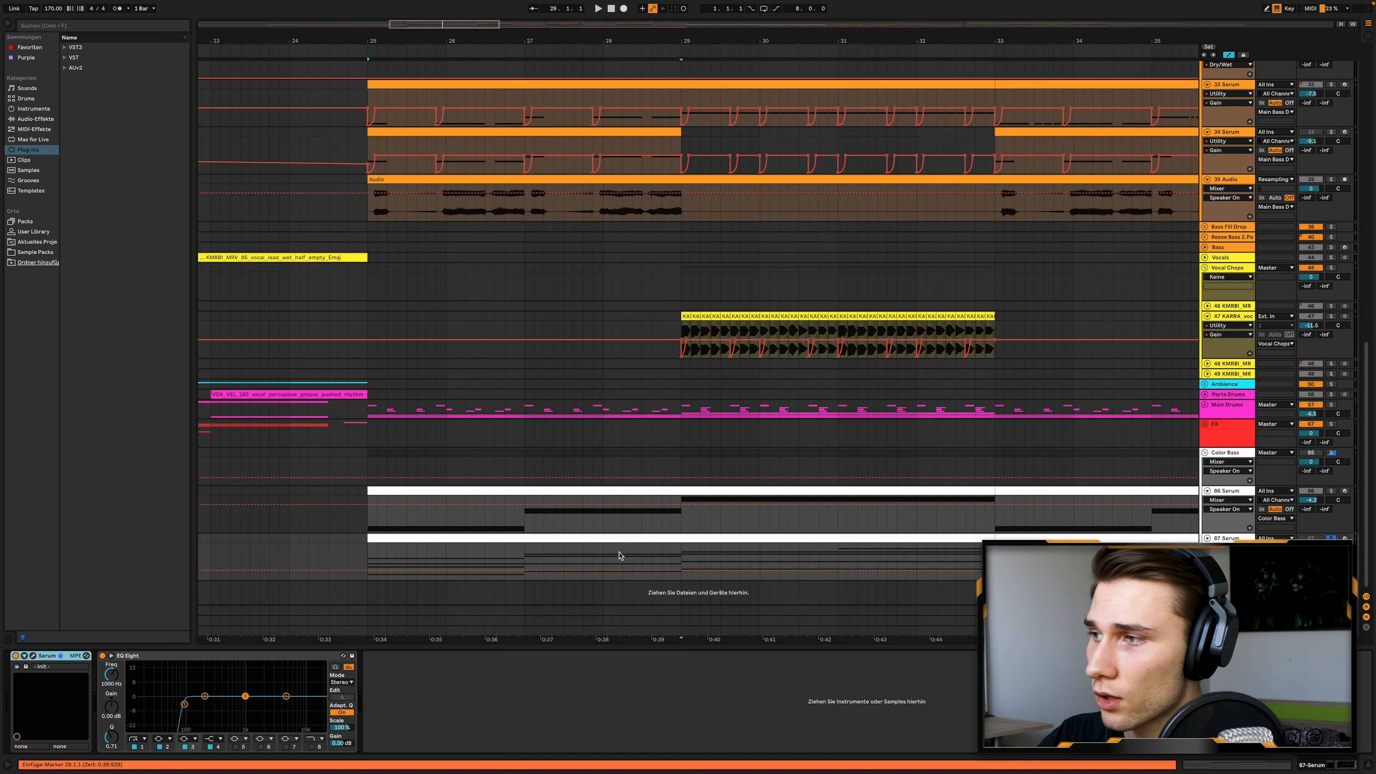
Open Serum on track 87, examine its oscillator, noise and FX settings, and close the plugin window.
{"action": "left_click", "coordinate": [33, 655]}
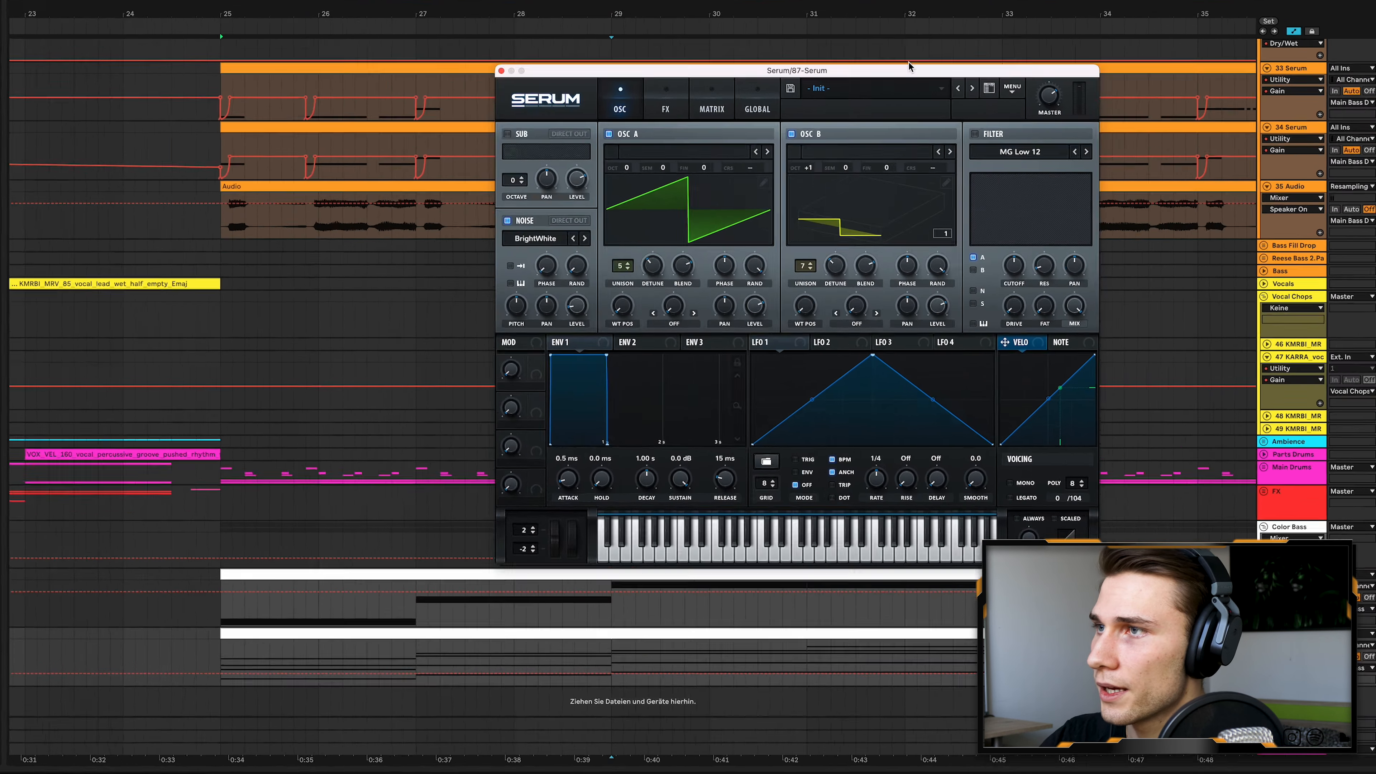
{"action": "left_click_drag", "start_coordinate": [912, 64], "coordinate": [874, 58]}
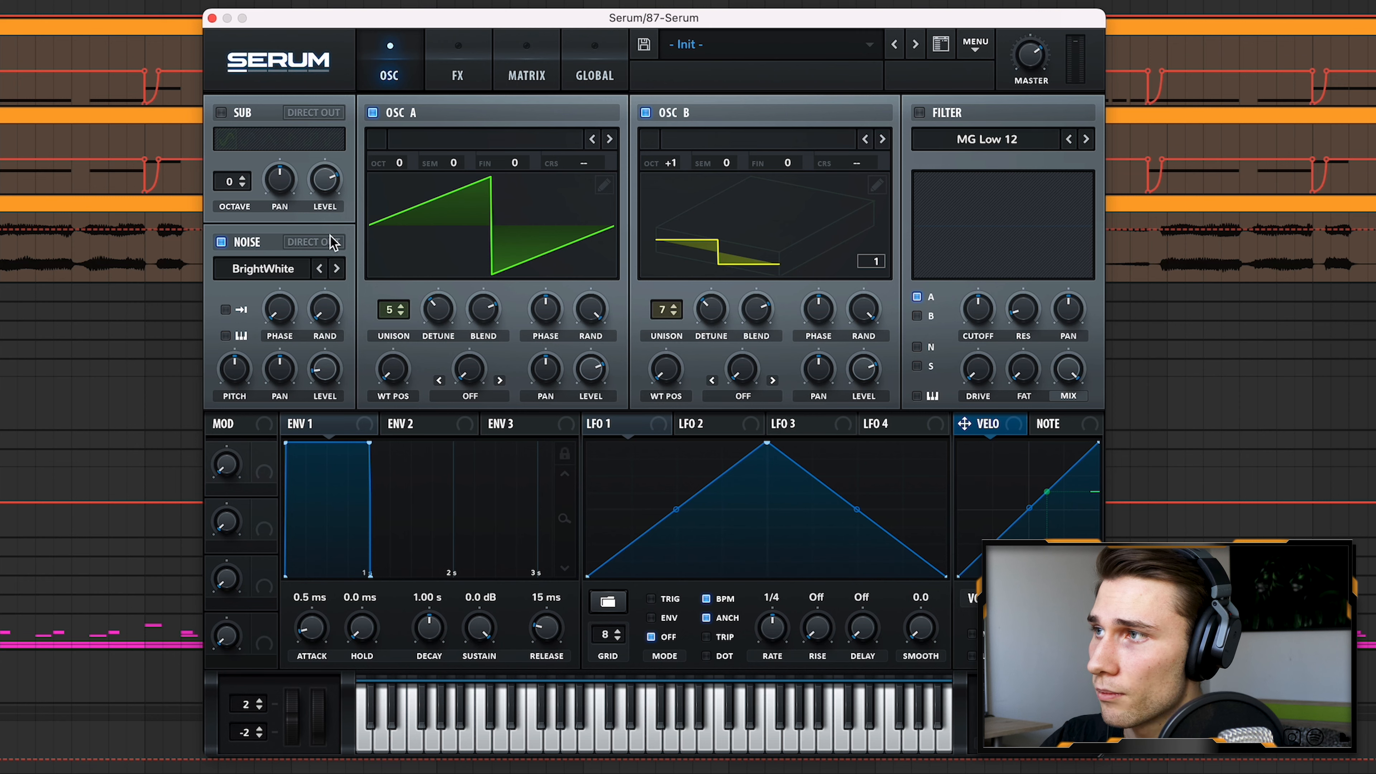
{"action": "left_click", "coordinate": [460, 72]}
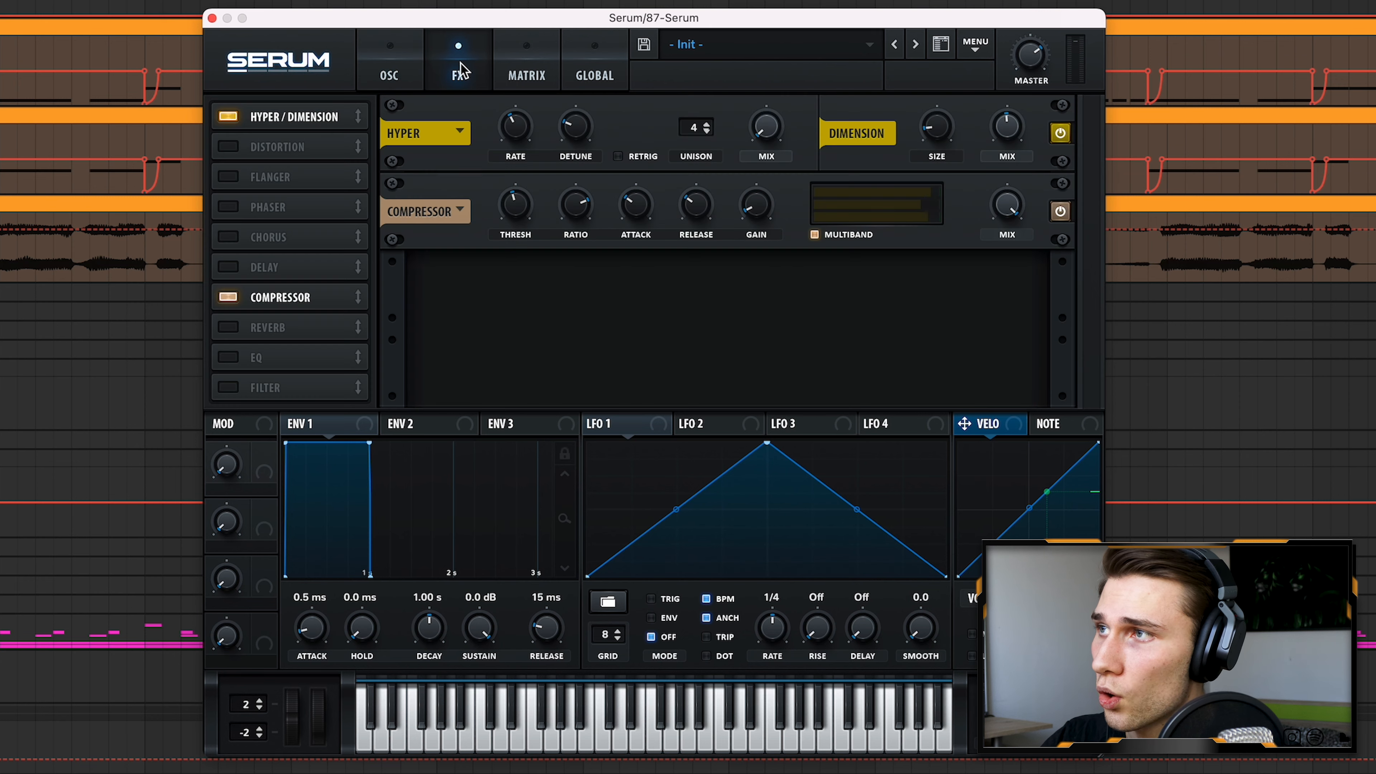
{"action": "left_click", "coordinate": [212, 19]}
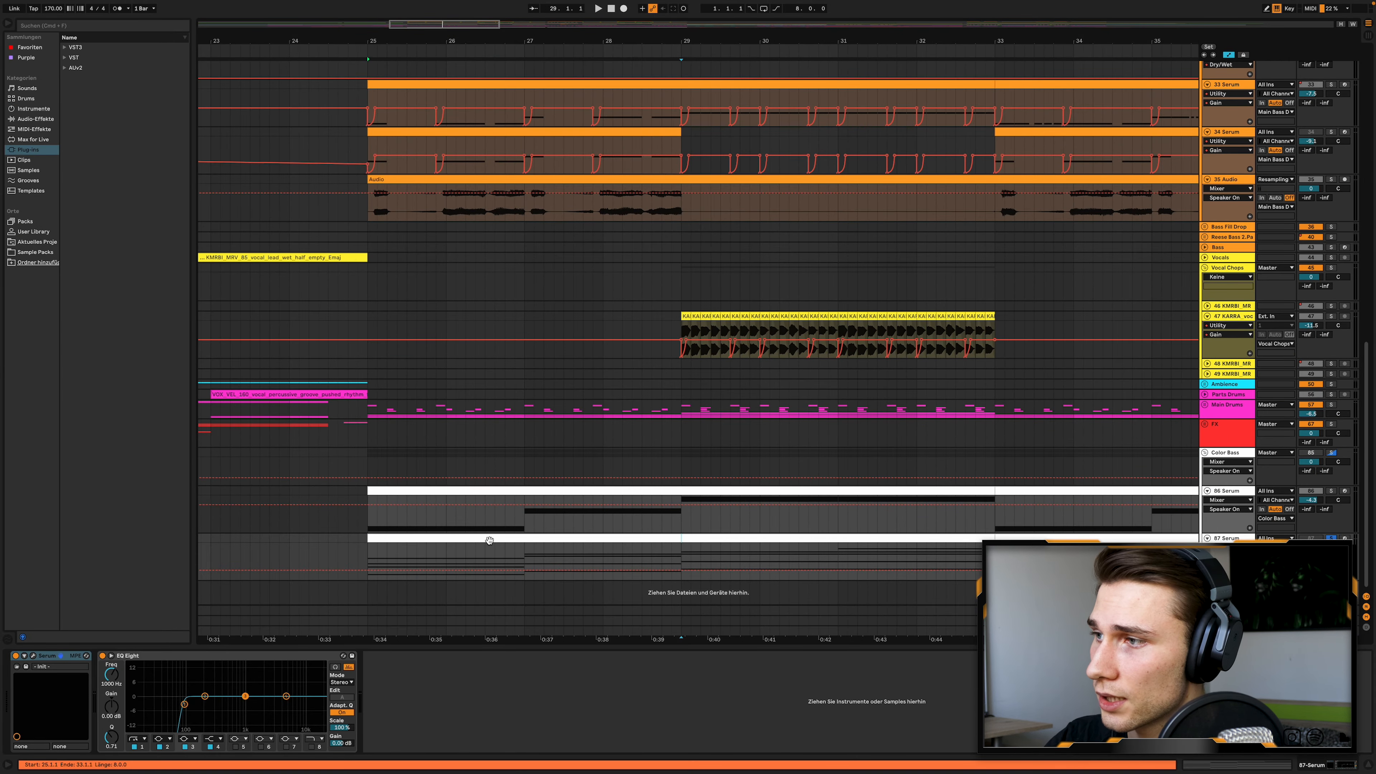
Play the chord clip on track 87 from bar 25 and activate the Color Bass group.
{"action": "left_click", "coordinate": [489, 540]}
{"action": "key", "text": "space"}
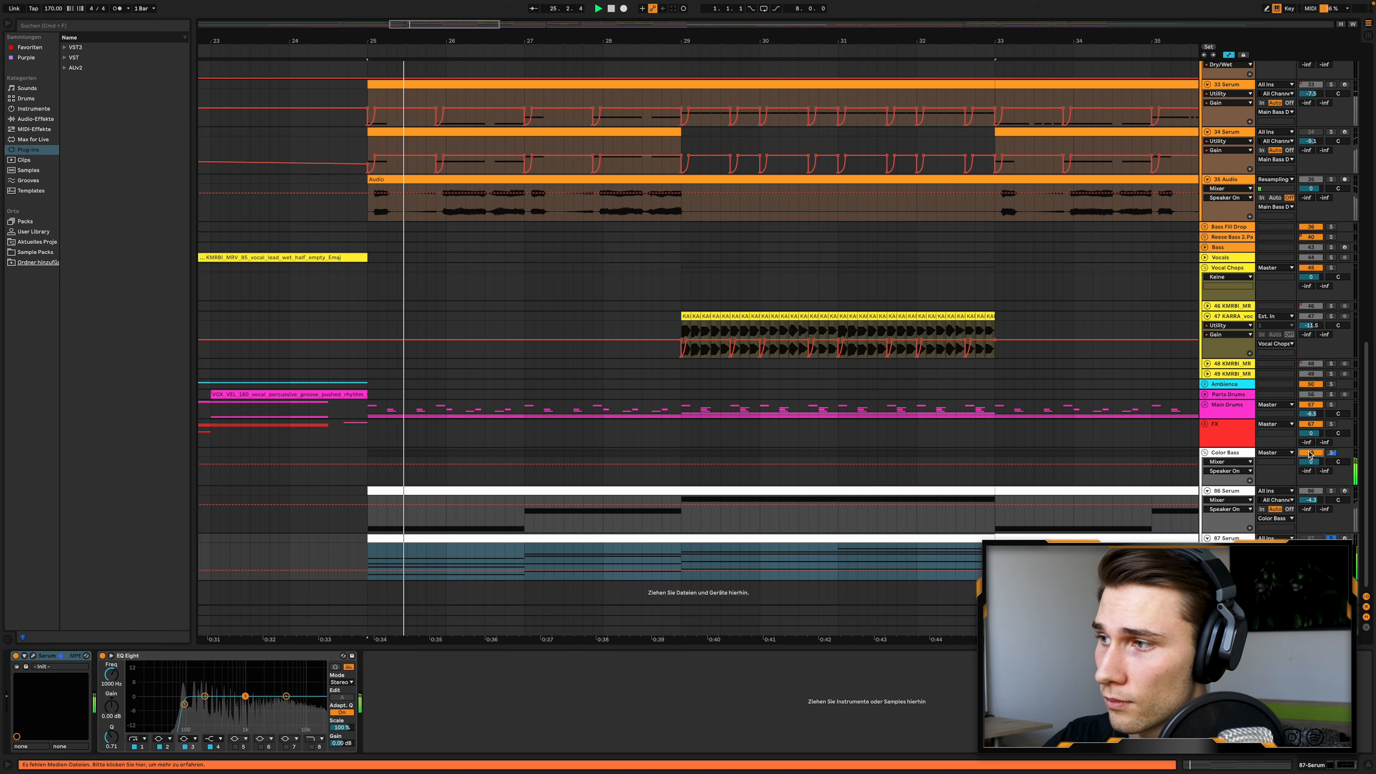
{"action": "left_click", "coordinate": [1310, 453]}
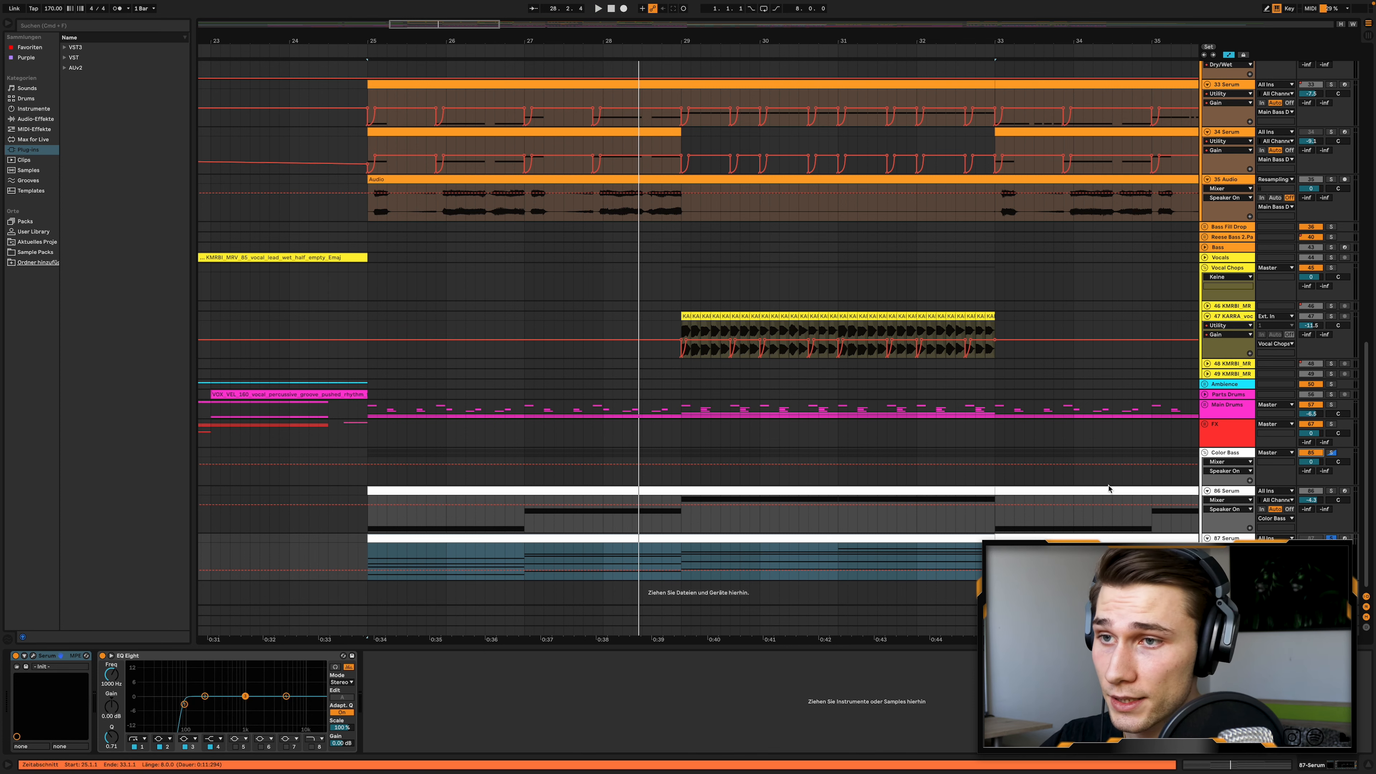
Solo and select track 86 Serum, and turn off its Vocoder.
{"action": "scroll", "coordinate": [436, 534], "scroll_direction": "up", "scroll_amount": 3}
{"action": "scroll", "coordinate": [436, 534], "scroll_direction": "left", "scroll_amount": 2}
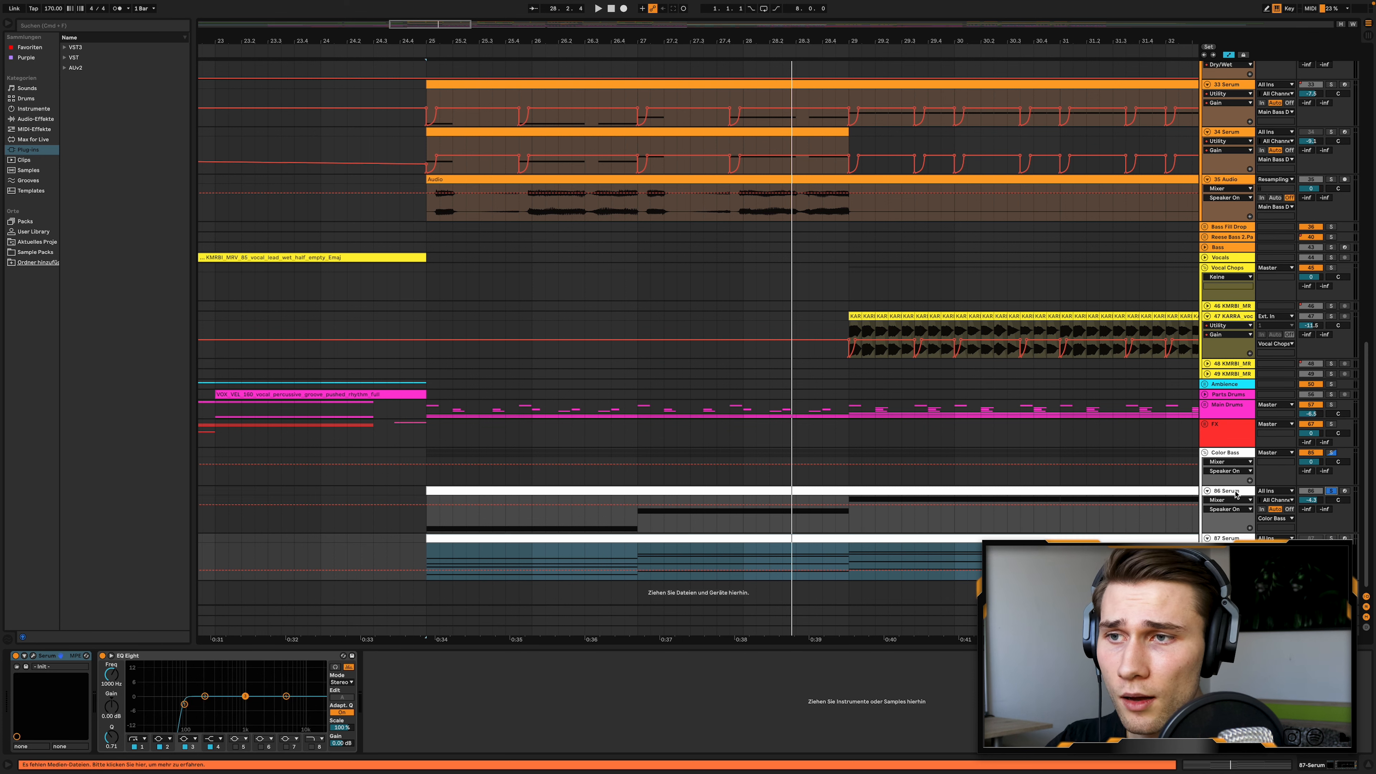
{"action": "left_click", "coordinate": [1249, 497]}
{"action": "scroll", "coordinate": [670, 479], "scroll_direction": "left", "scroll_amount": 1}
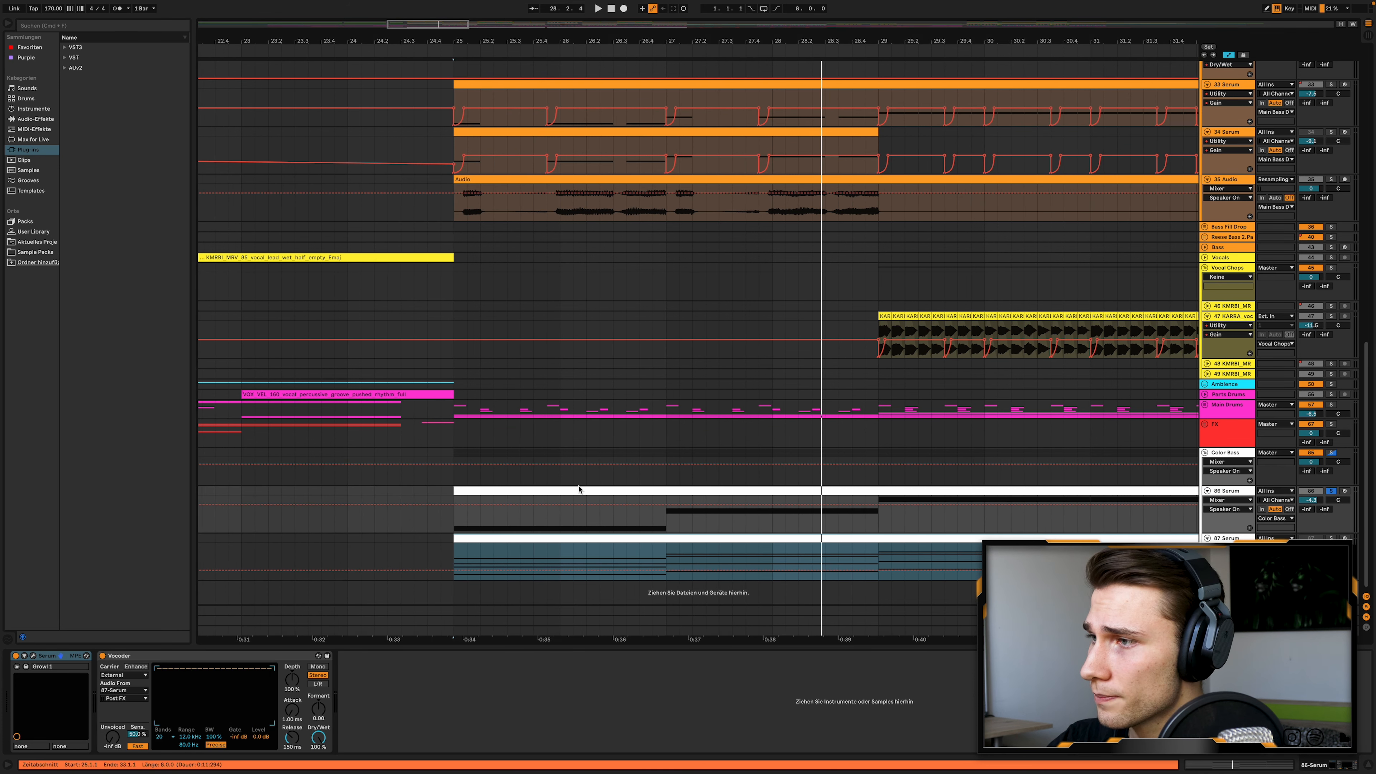
{"action": "left_click", "coordinate": [102, 656]}
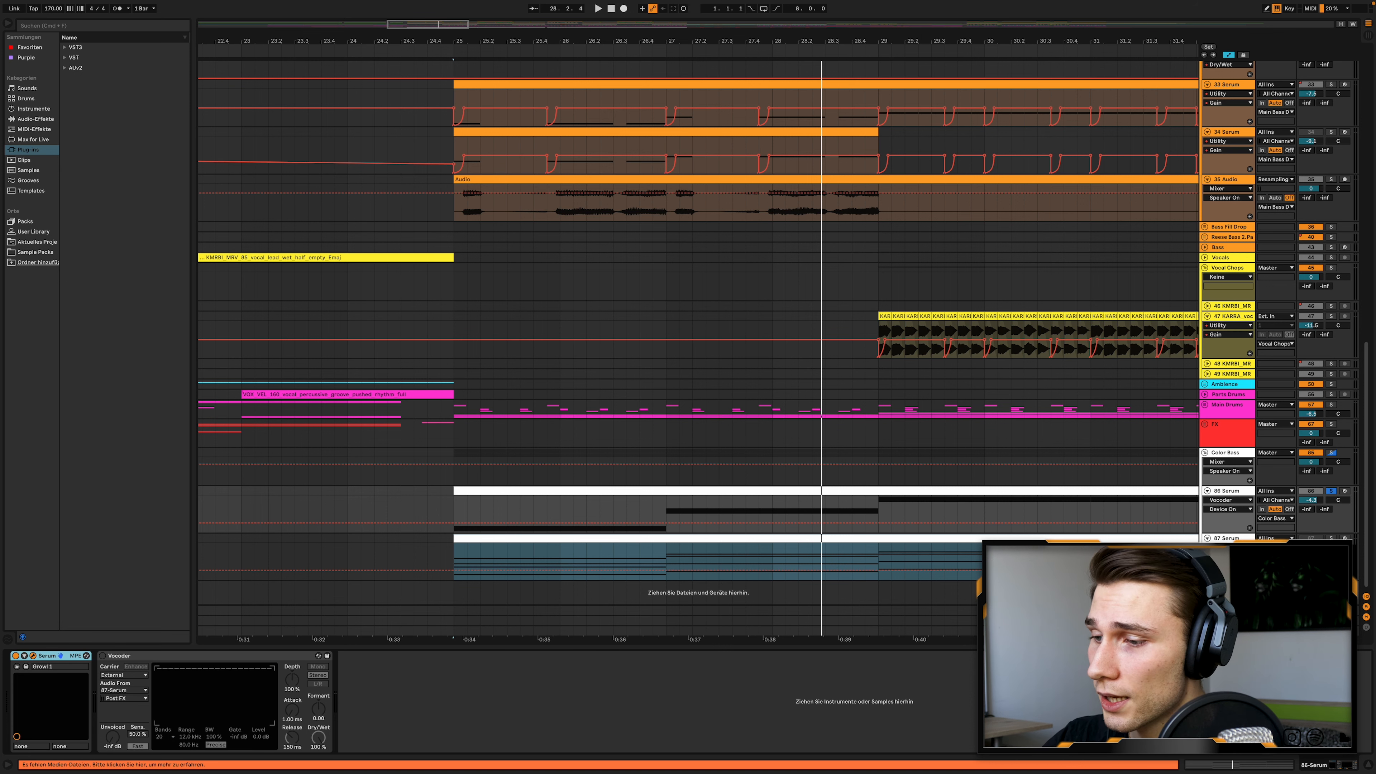
Open Serum on track 86, arm the track and vary the LFO 1 rate while playing notes.
{"action": "left_click", "coordinate": [33, 655]}
{"action": "left_click_drag", "start_coordinate": [541, 173], "coordinate": [775, 92]}
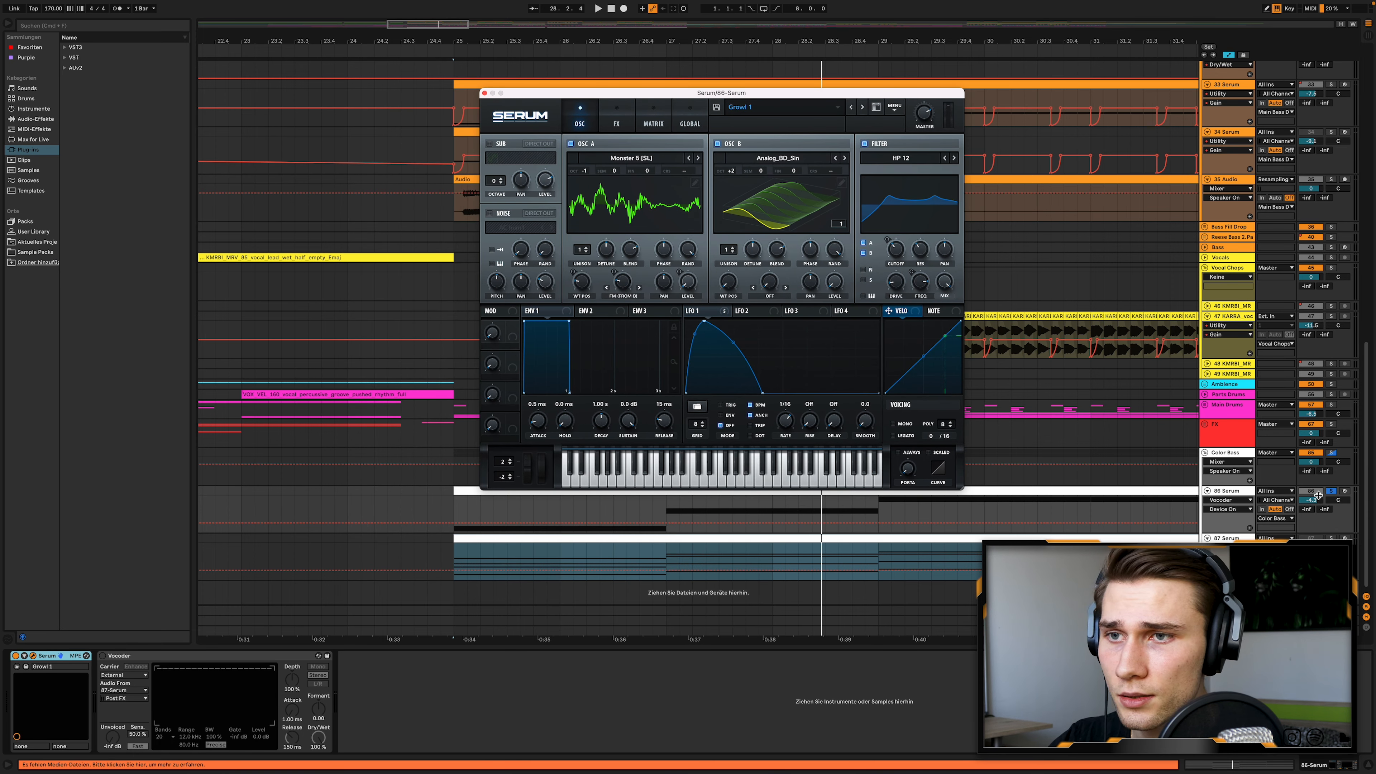
{"action": "left_click", "coordinate": [1345, 491]}
{"action": "left_click_drag", "start_coordinate": [785, 420], "coordinate": [778, 432]}
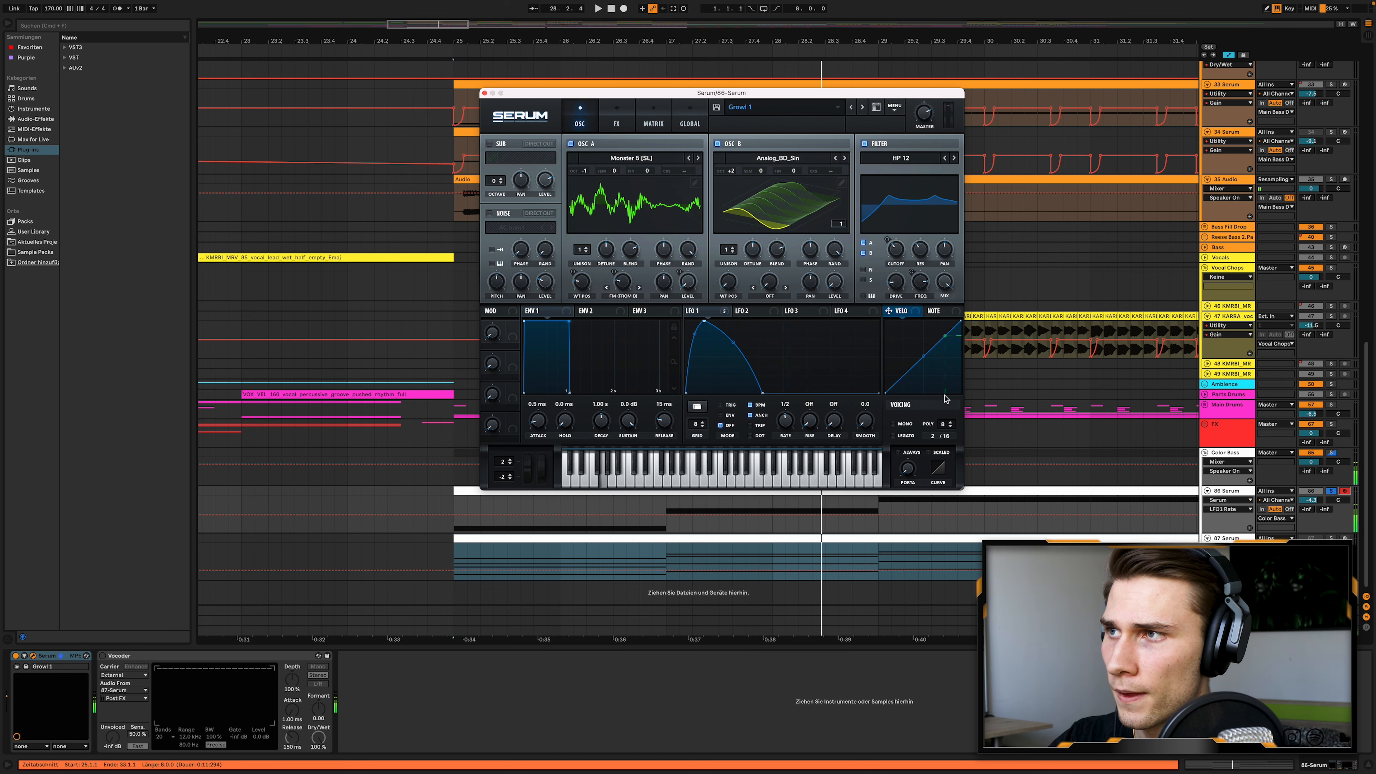
{"action": "left_click_drag", "start_coordinate": [786, 430], "coordinate": [791, 422]}
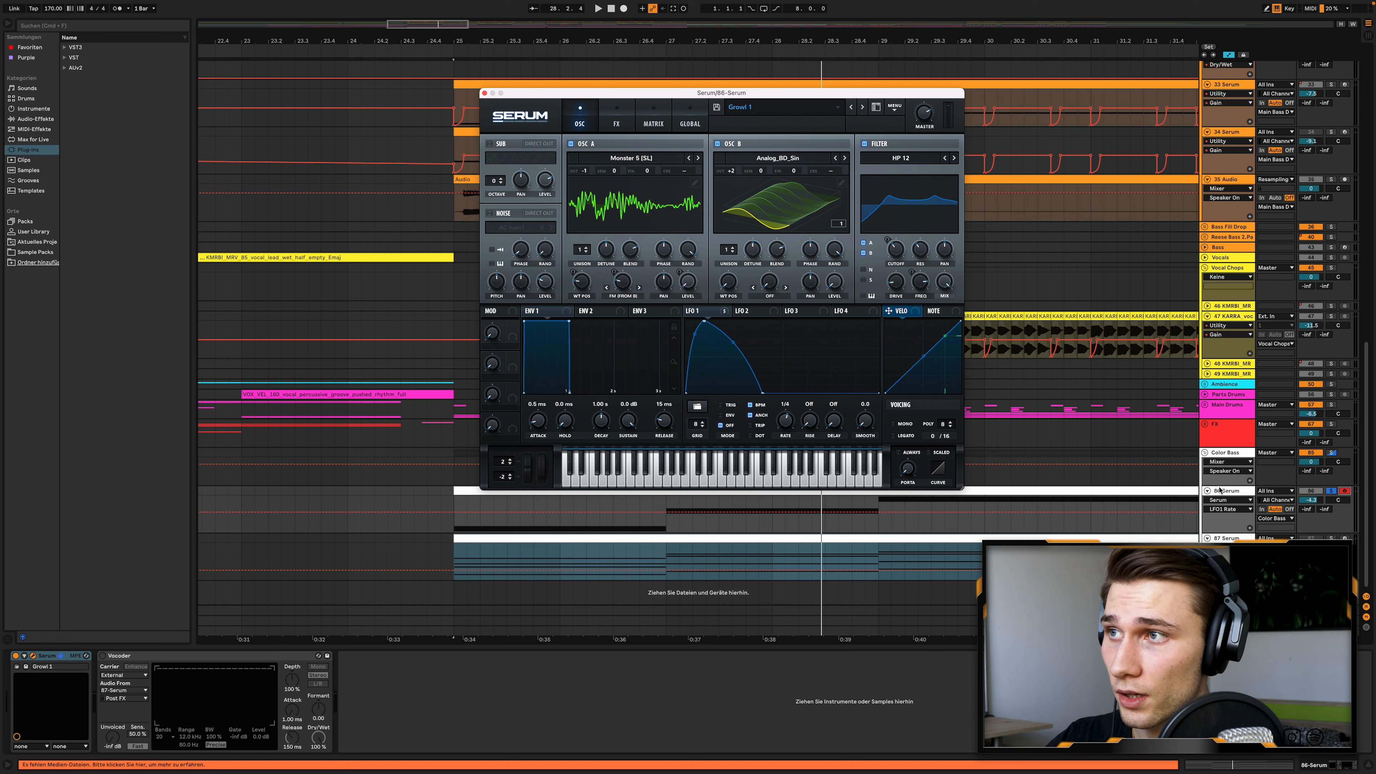
Turn the Vocoder on track 86 back on, with its Carrier set to External and Audio From set to 87-Serum.
{"action": "left_click", "coordinate": [184, 657]}
{"action": "left_click", "coordinate": [132, 677]}
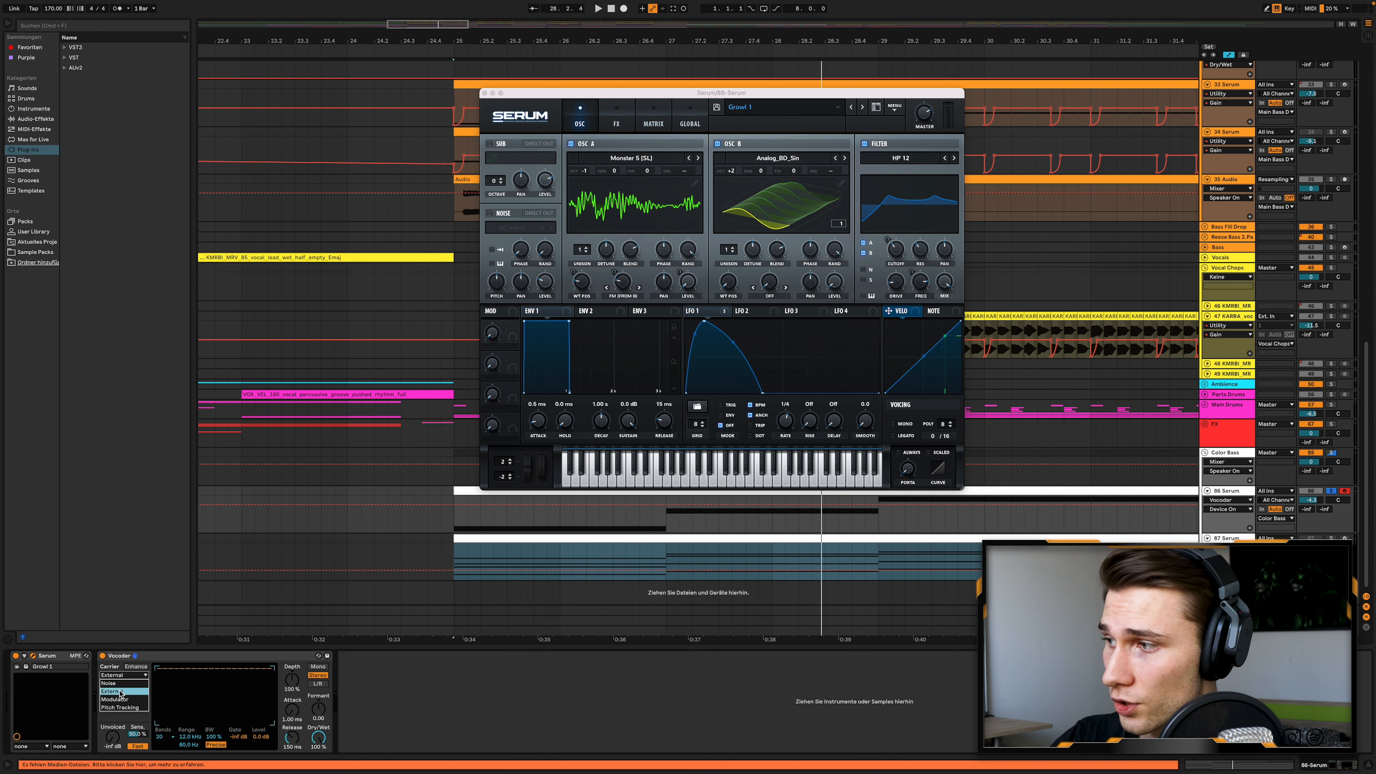
{"action": "left_click", "coordinate": [127, 692]}
{"action": "left_click", "coordinate": [127, 693]}
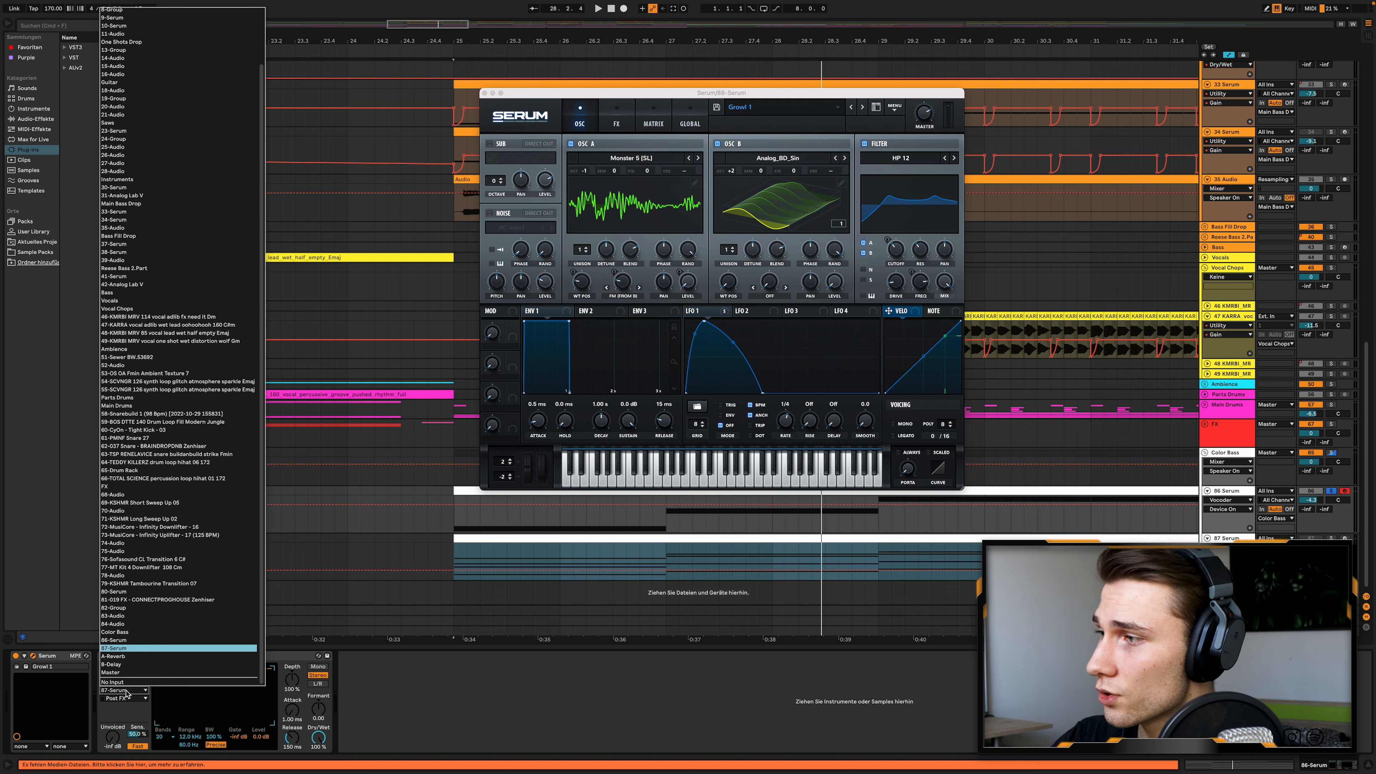
{"action": "left_click", "coordinate": [115, 649]}
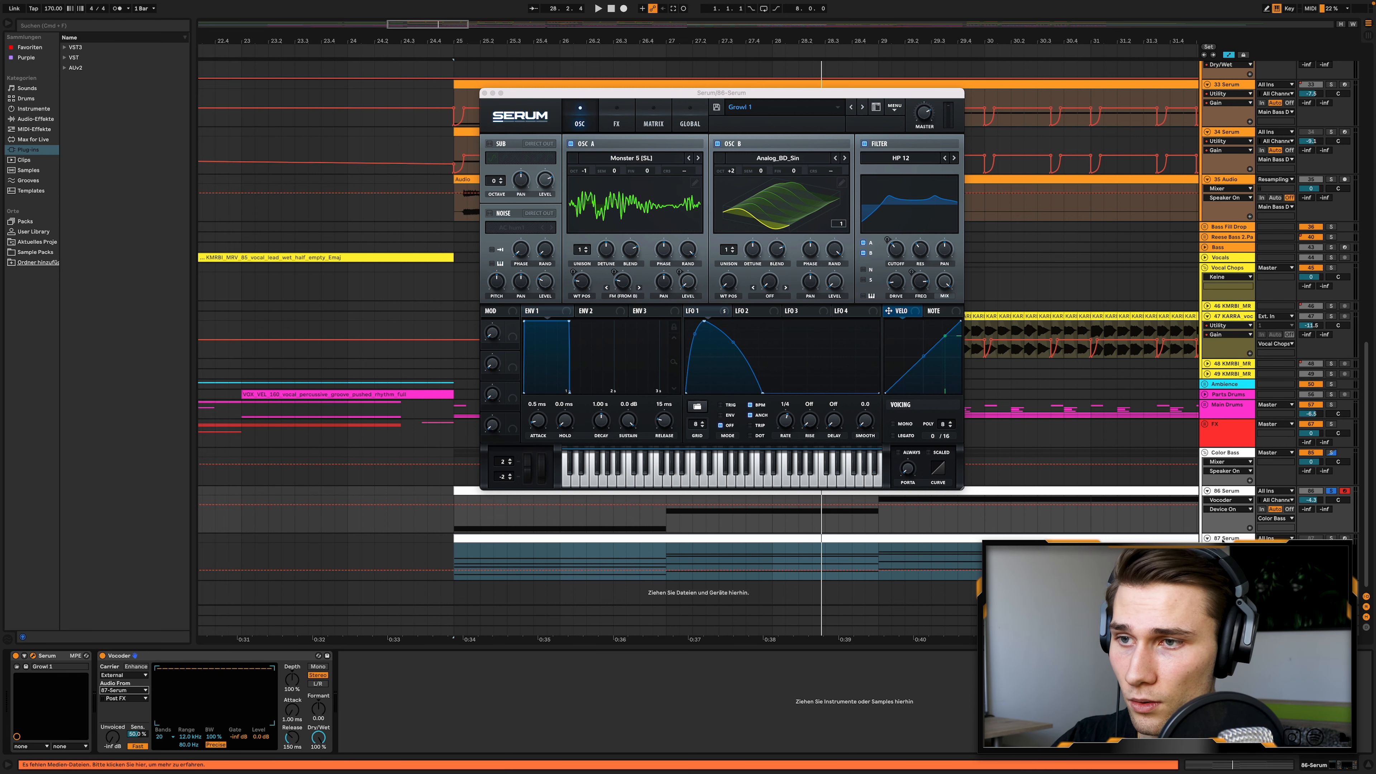
Inspect the devices of track 87 Serum, and pick 87-Serum as the Vocoder's Audio From source on track 86.
{"action": "left_click", "coordinate": [1223, 539]}
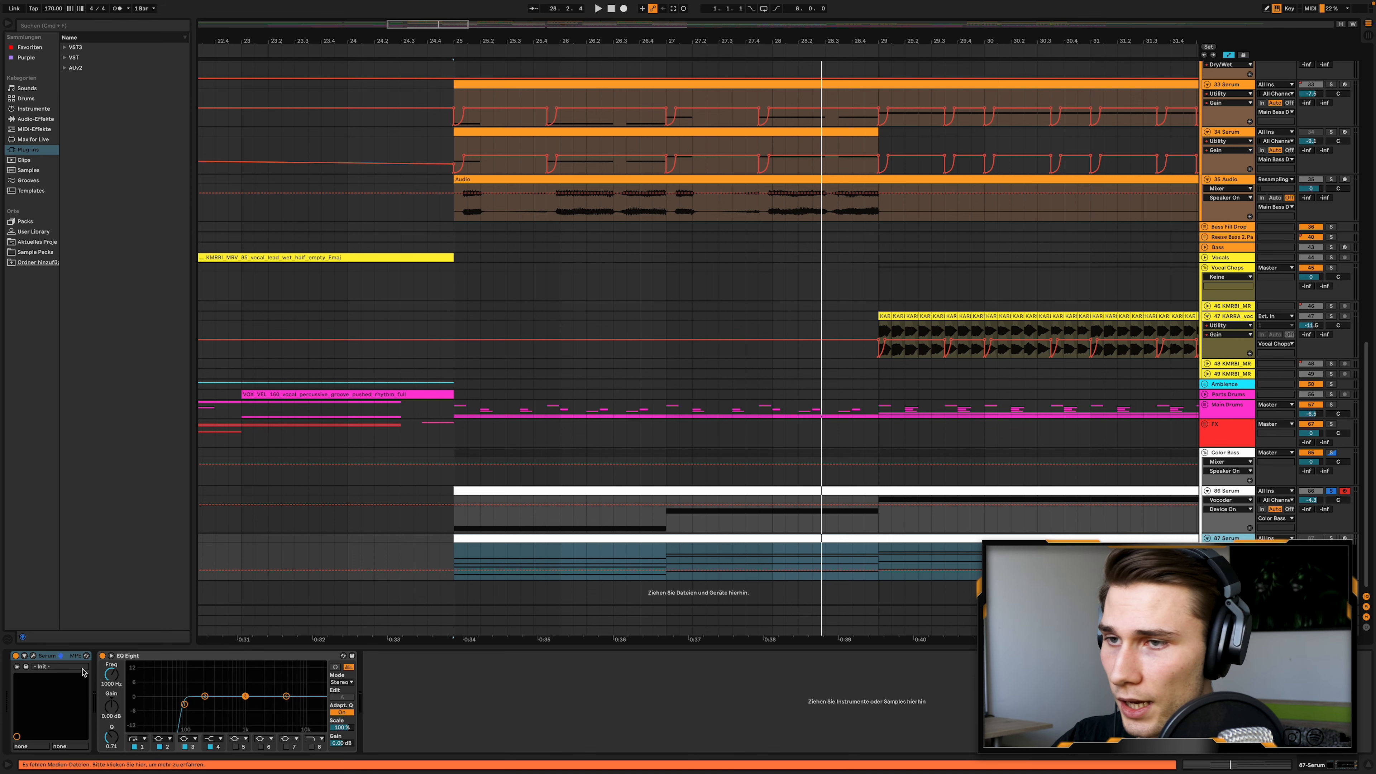
{"action": "left_click", "coordinate": [1231, 491]}
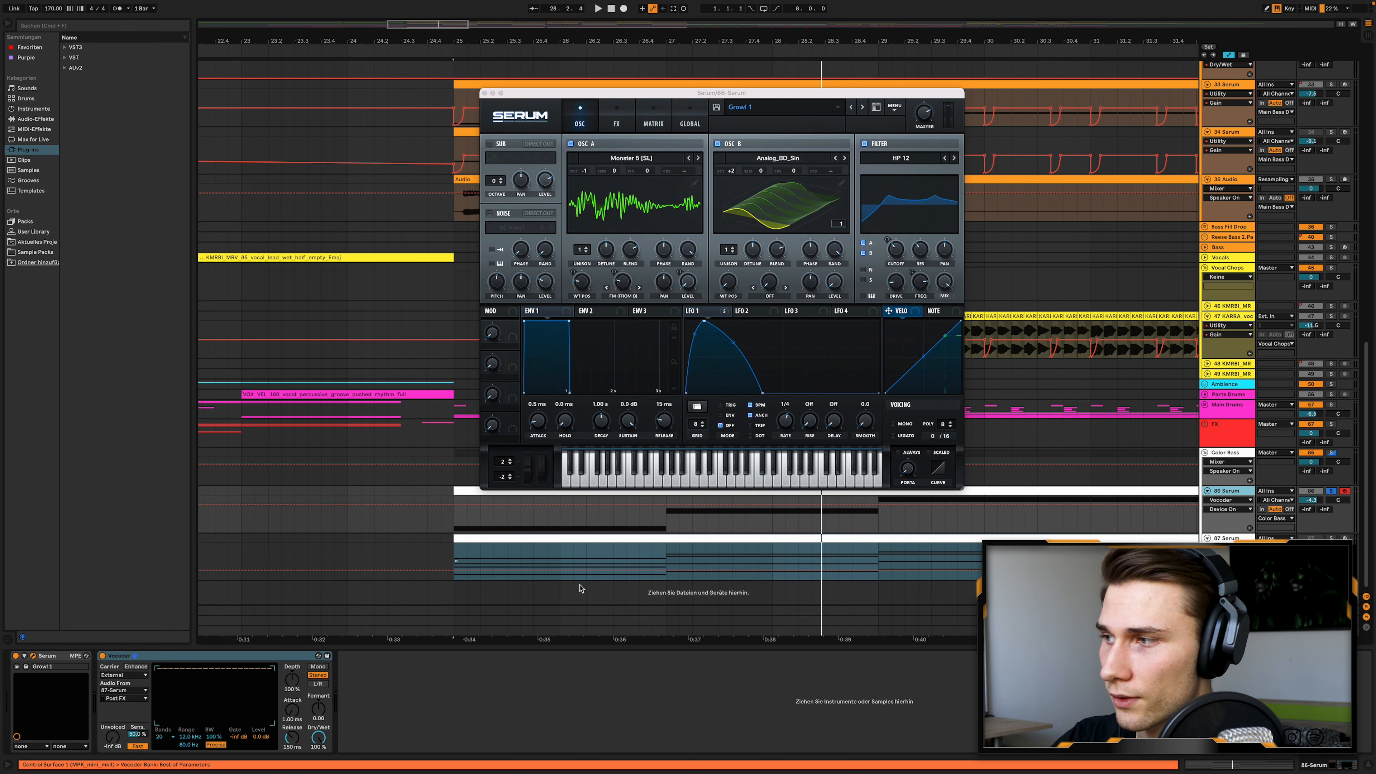
{"action": "left_click", "coordinate": [123, 694]}
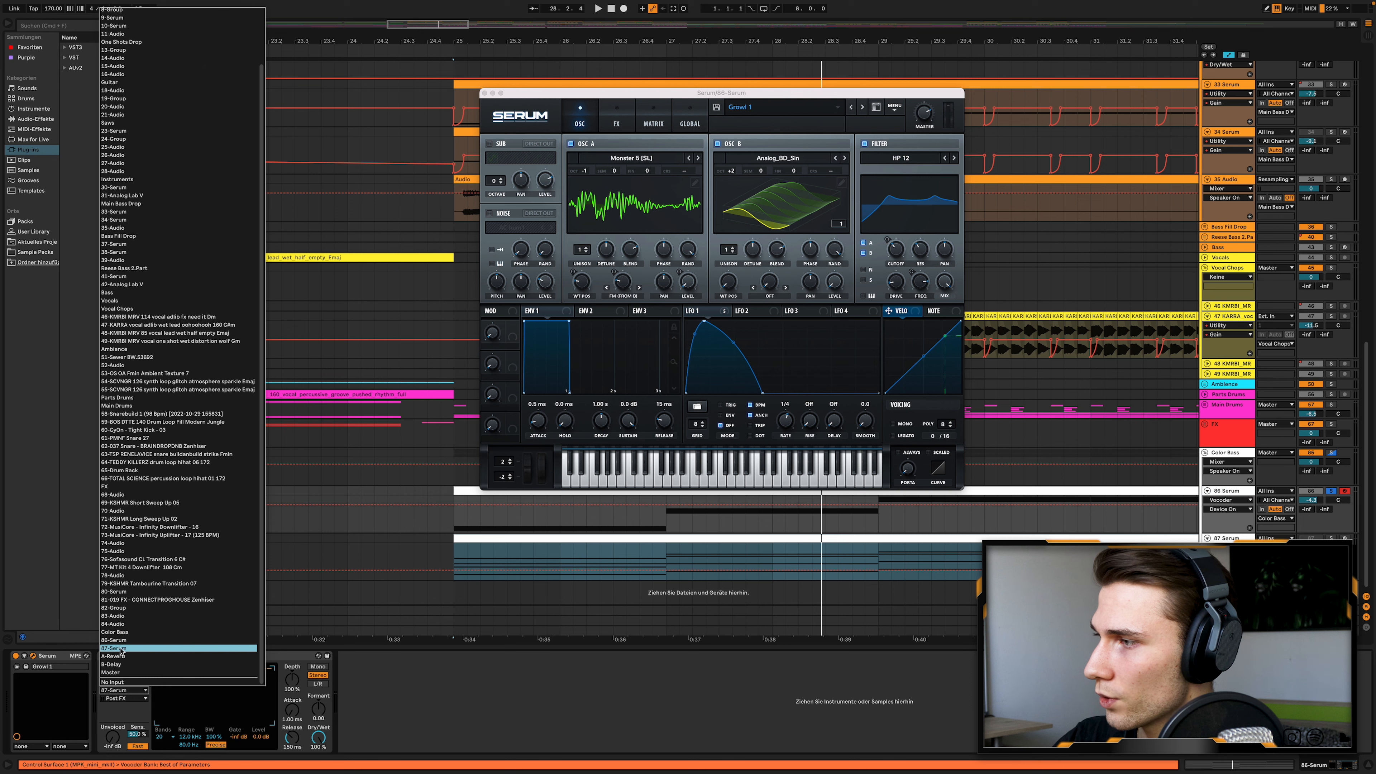
{"action": "left_click", "coordinate": [133, 654]}
Play the clip on track 86 Serum from bar 25 through the Vocoder and close the Serum window.
{"action": "left_click", "coordinate": [465, 489]}
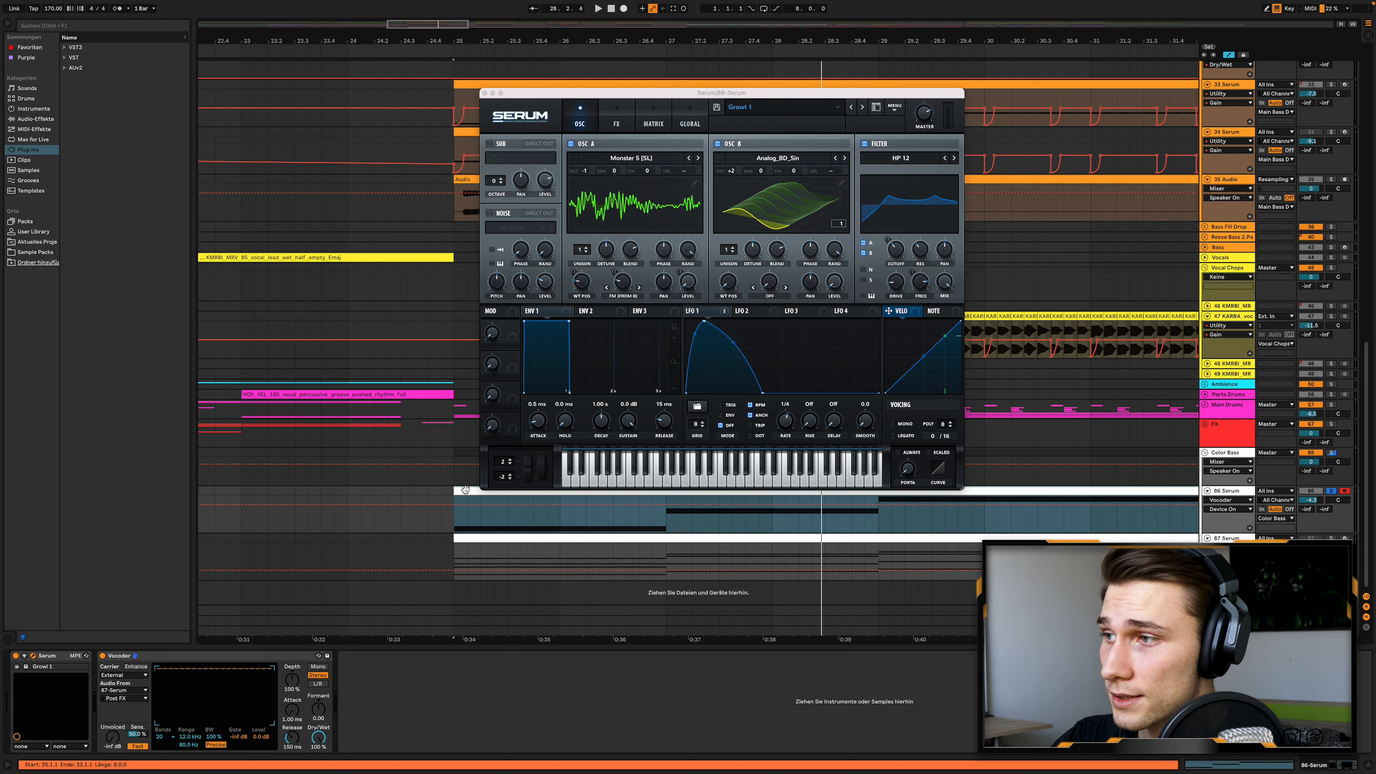
{"action": "key", "text": "space"}
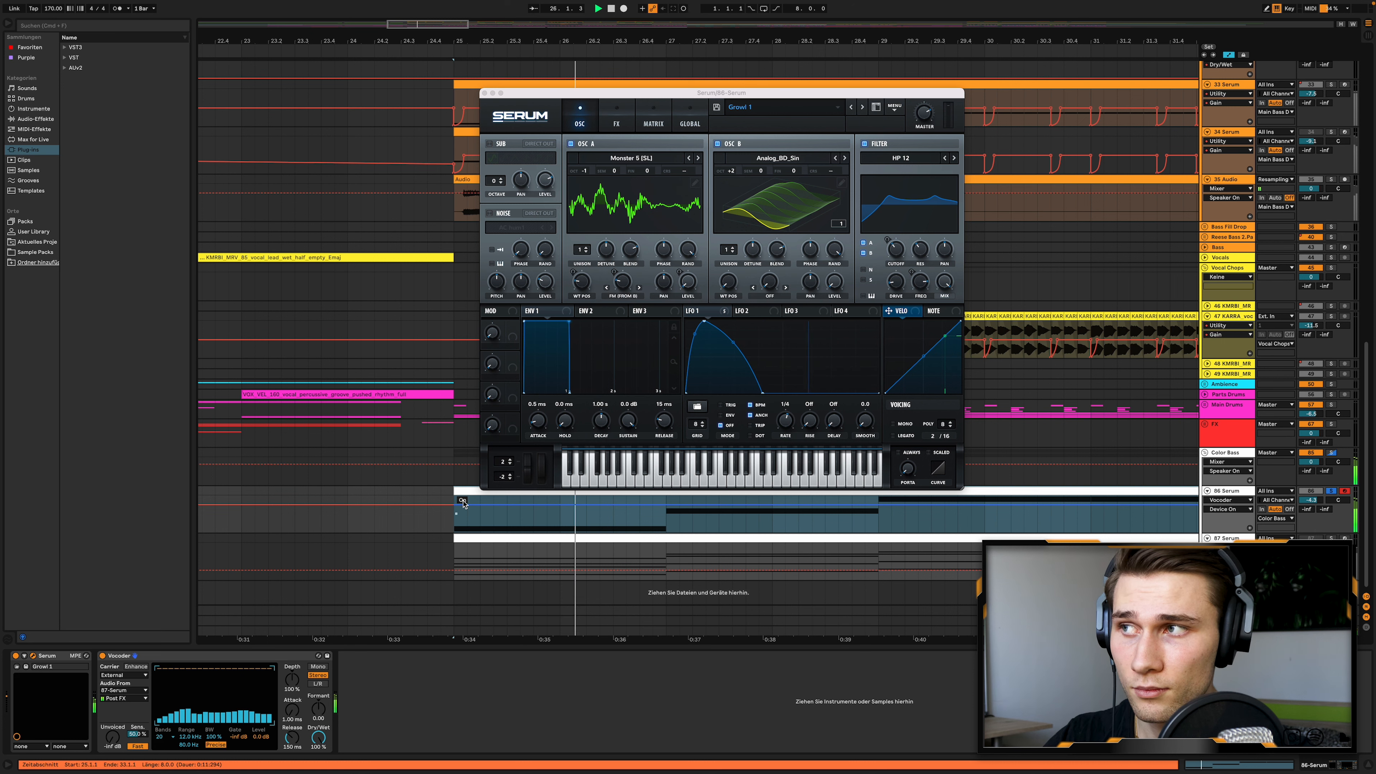
{"action": "key", "text": "space"}
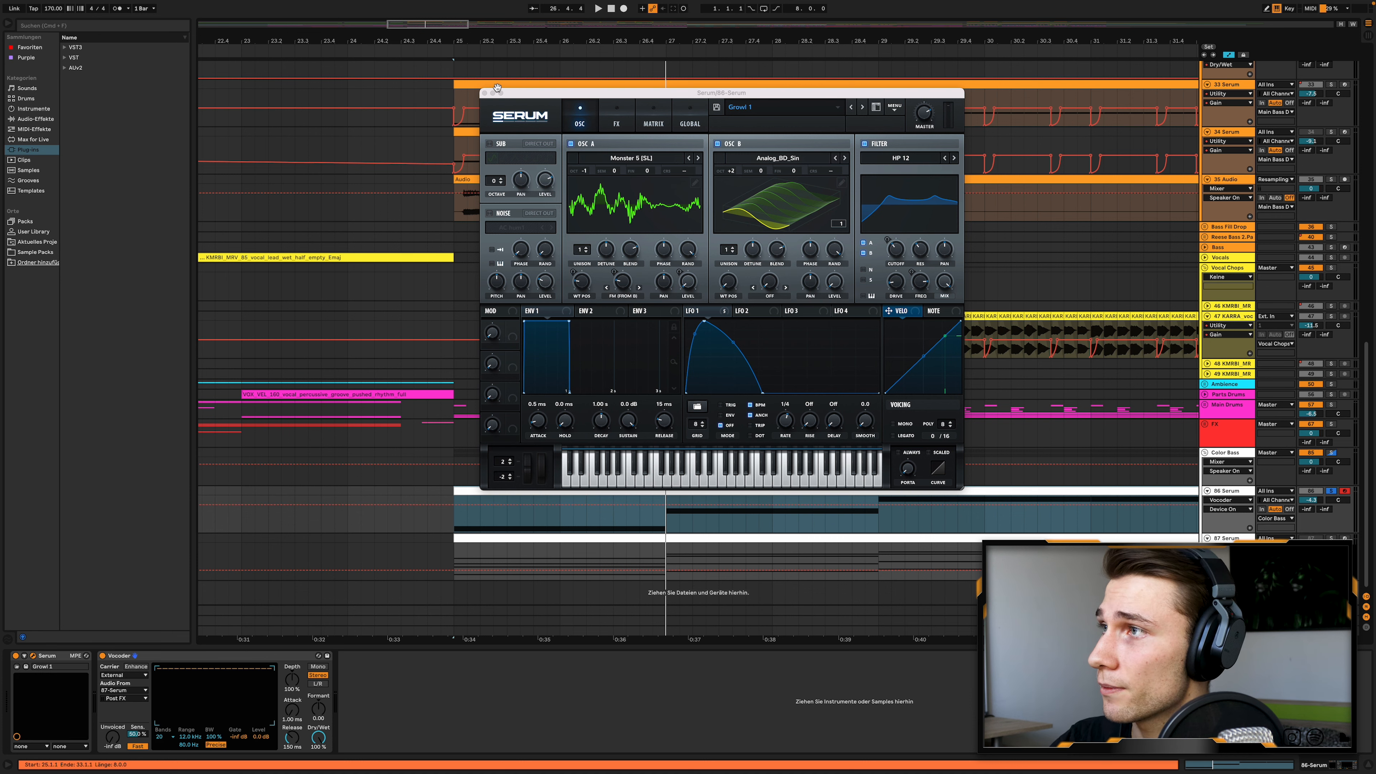
{"action": "left_click", "coordinate": [485, 93]}
Solo 24 Group in the Saws group and play its audio clips from just after bar 33.
{"action": "scroll", "coordinate": [1005, 464], "scroll_direction": "down", "scroll_amount": 5}
{"action": "scroll", "coordinate": [1004, 465], "scroll_direction": "right", "scroll_amount": 3}
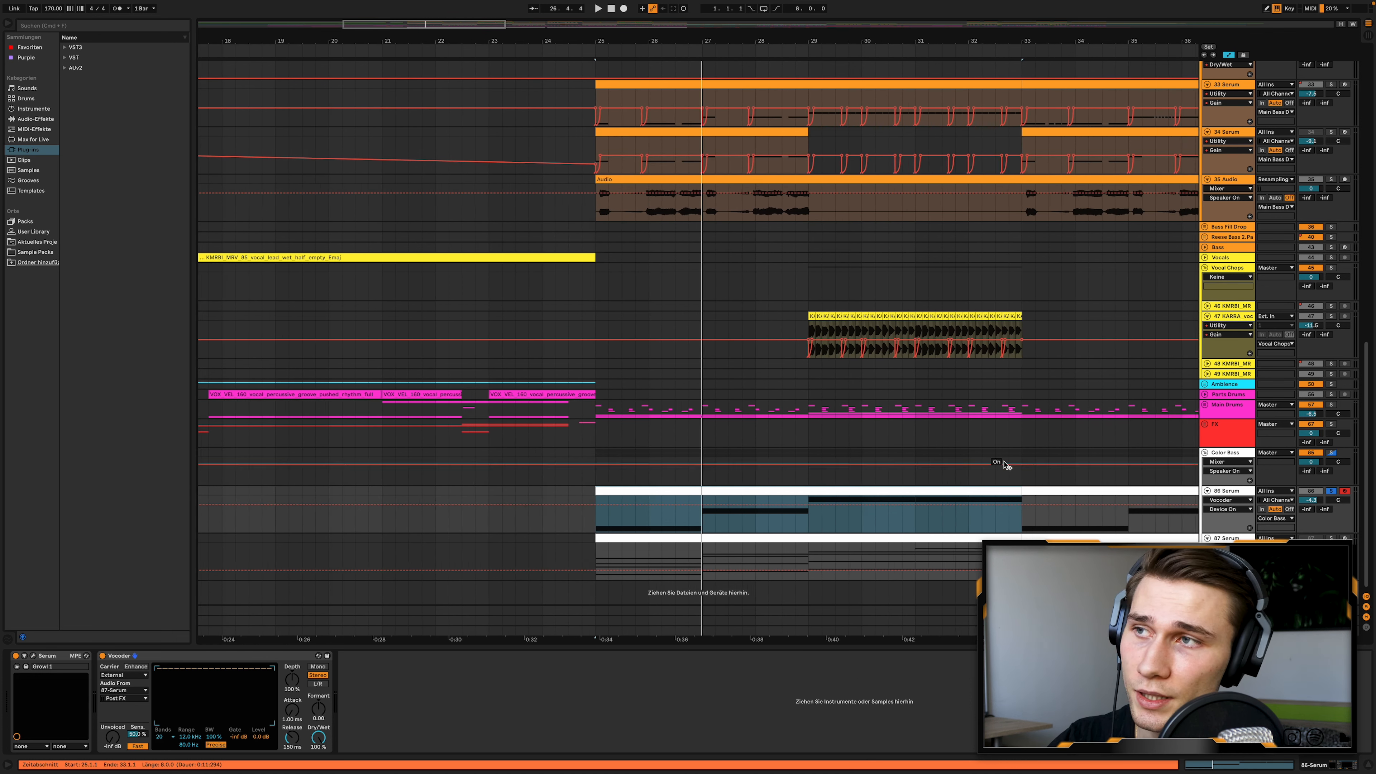
{"action": "scroll", "coordinate": [975, 472], "scroll_direction": "right", "scroll_amount": 2}
{"action": "scroll", "coordinate": [1029, 471], "scroll_direction": "up", "scroll_amount": 10}
{"action": "scroll", "coordinate": [1041, 471], "scroll_direction": "up", "scroll_amount": 5}
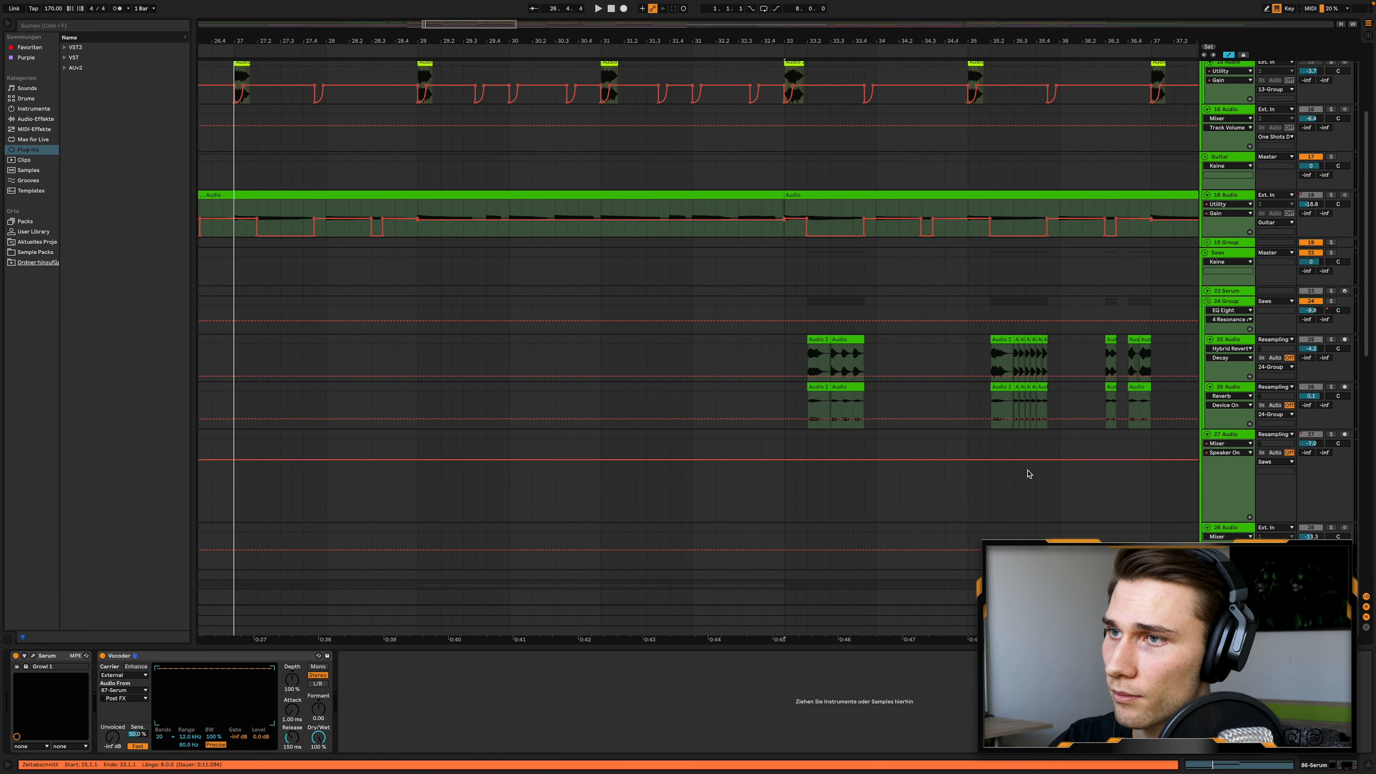
{"action": "scroll", "coordinate": [1030, 474], "scroll_direction": "up", "scroll_amount": 1}
{"action": "left_click", "coordinate": [789, 339]}
{"action": "key", "text": "space"}
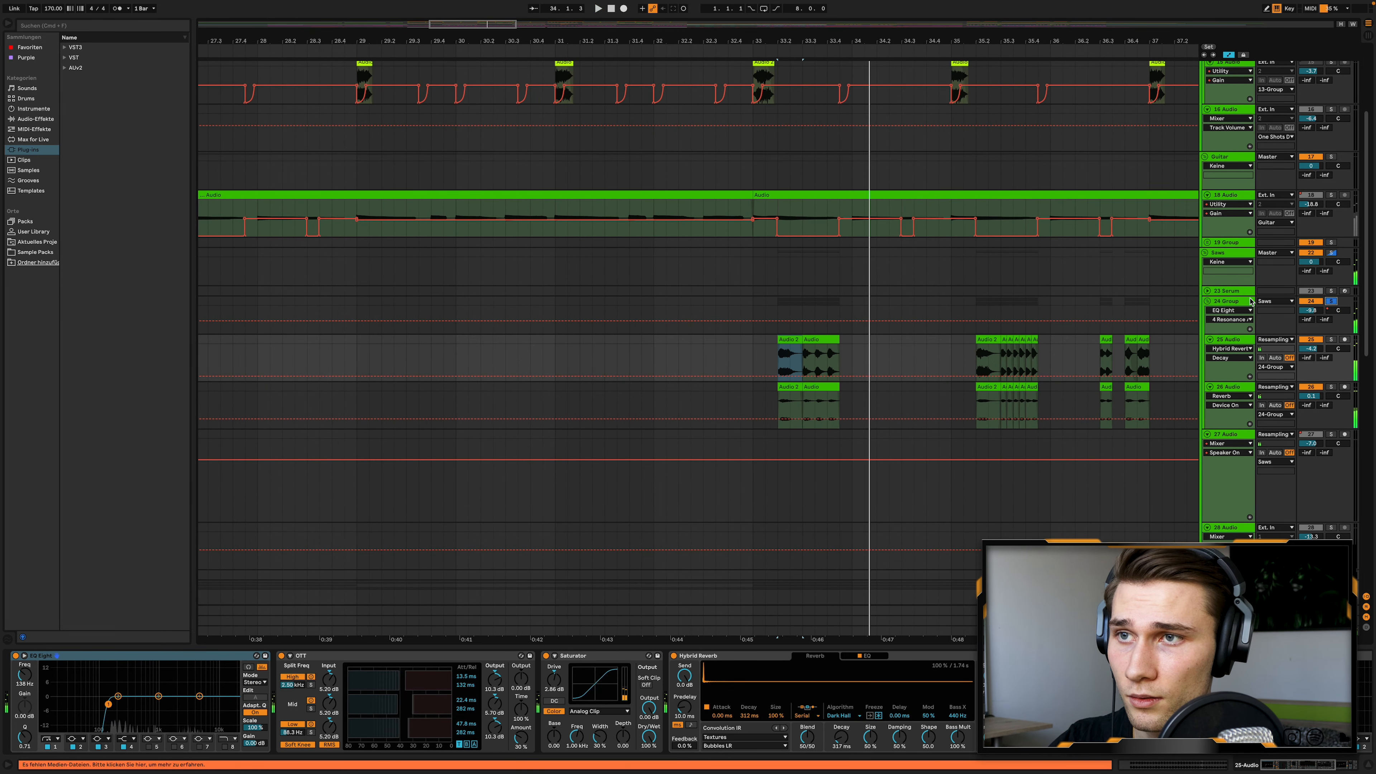
Examine the effect chain of 24 Group and show its Utility Gain automation across the drop.
{"action": "left_click", "coordinate": [1251, 302]}
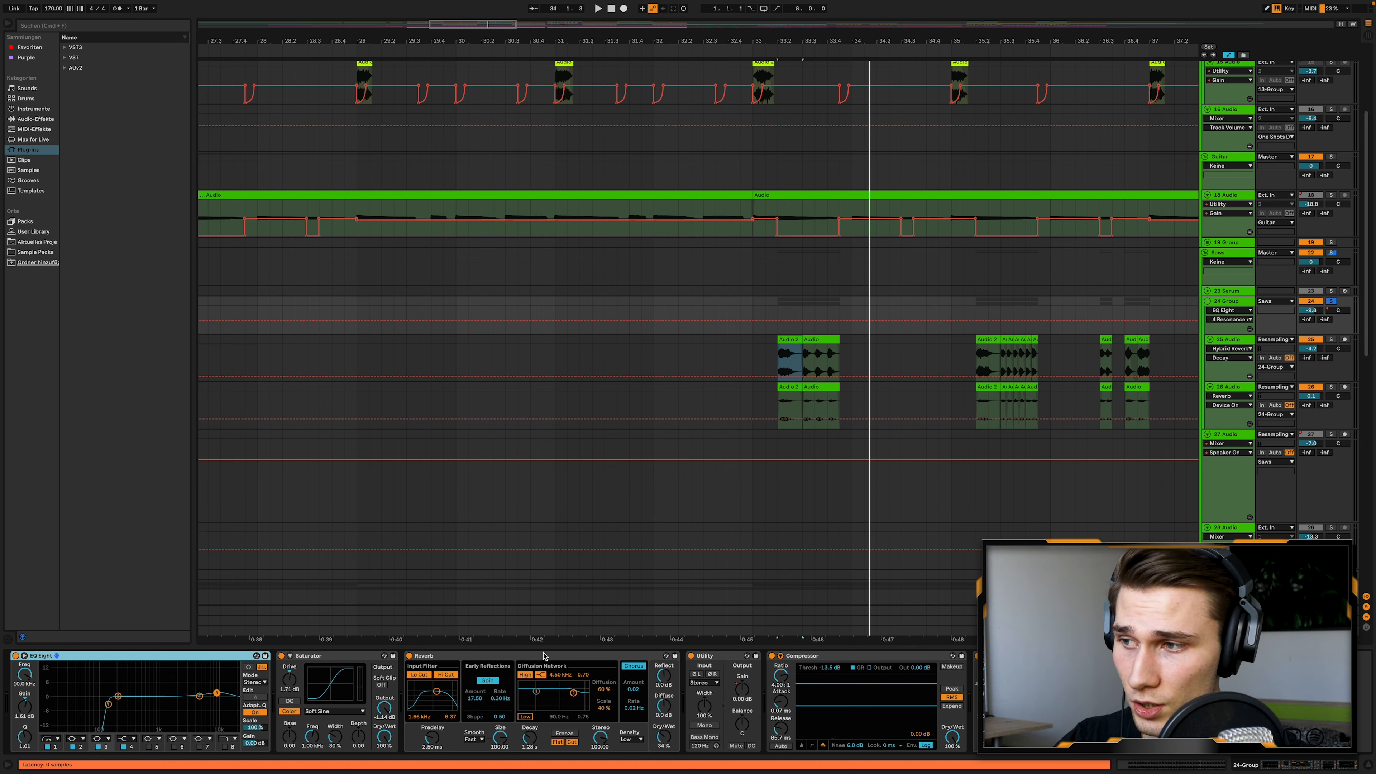
{"action": "left_click", "coordinate": [742, 689]}
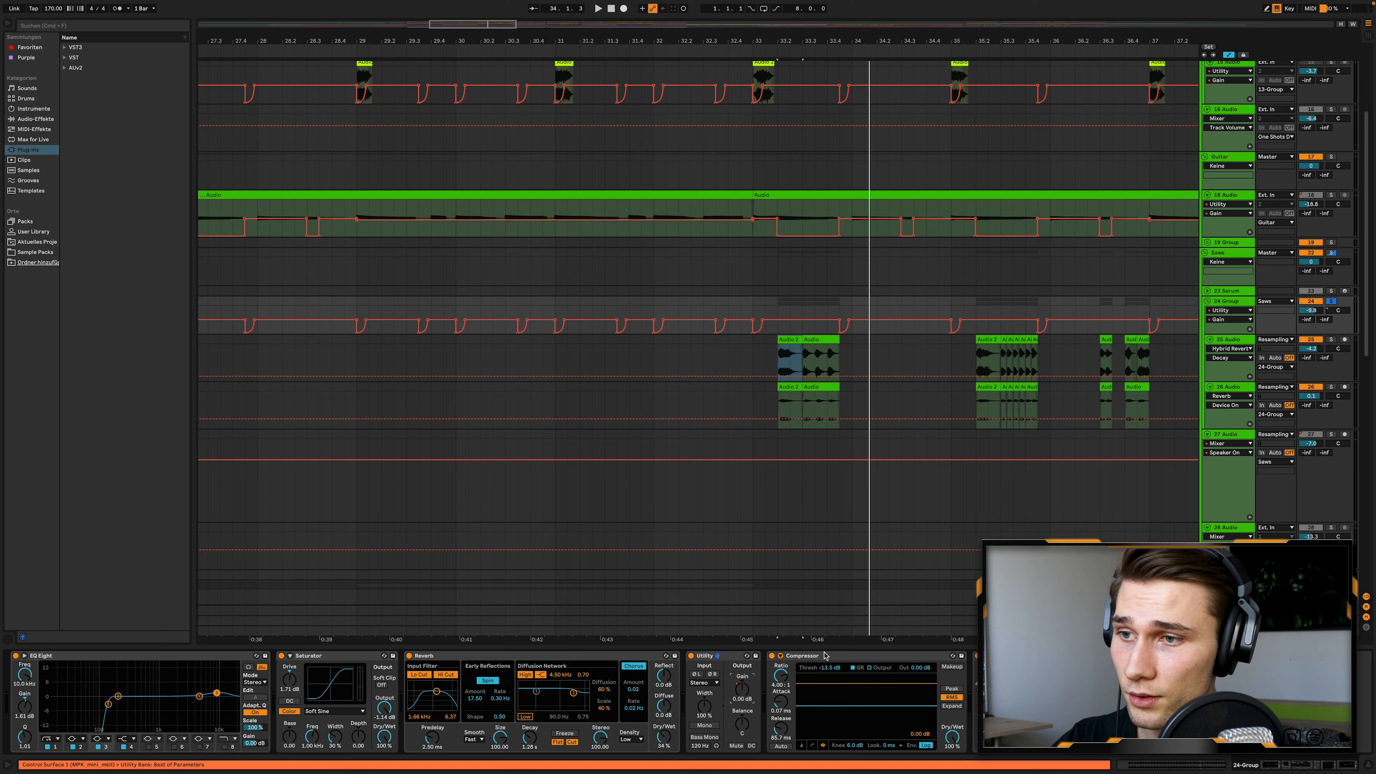
{"action": "scroll", "coordinate": [934, 322], "scroll_direction": "down", "scroll_amount": 5}
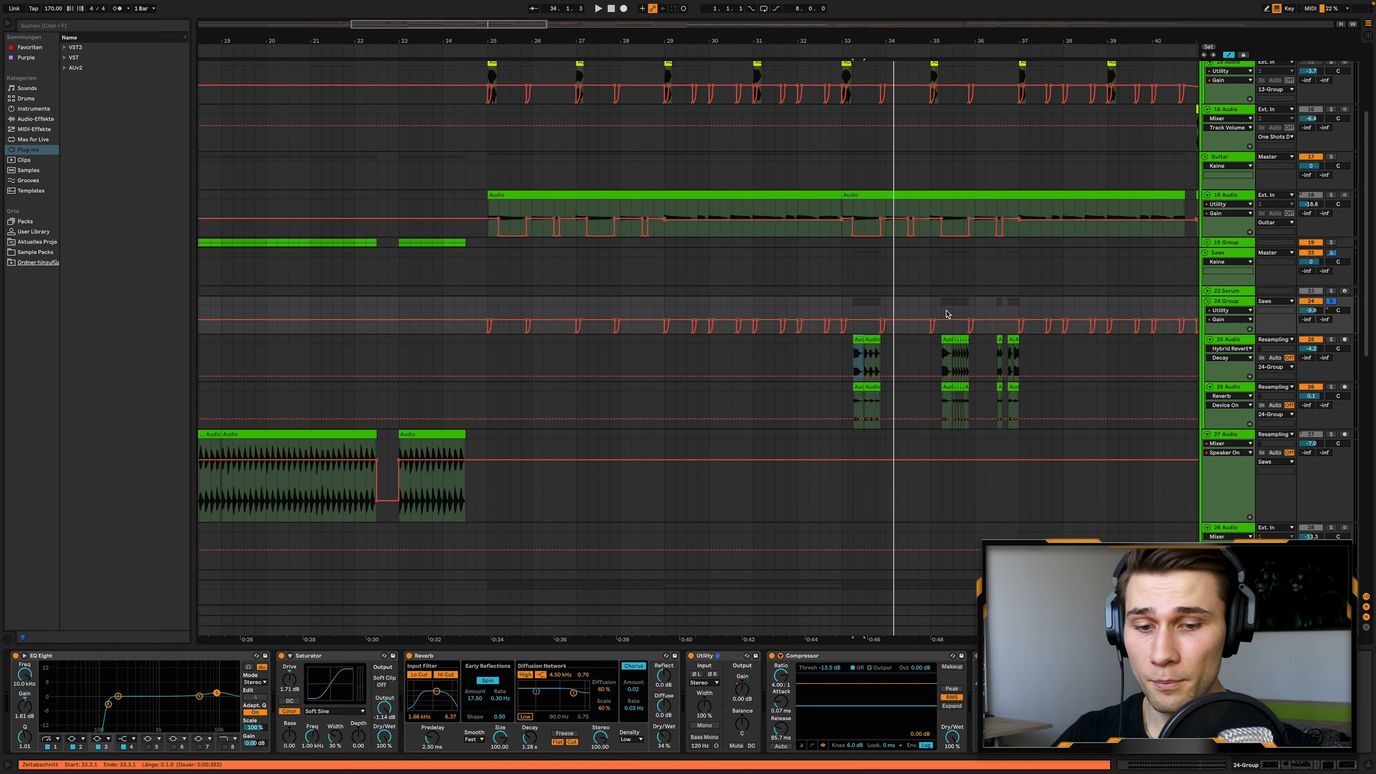
{"action": "scroll", "coordinate": [951, 298], "scroll_direction": "up", "scroll_amount": 3}
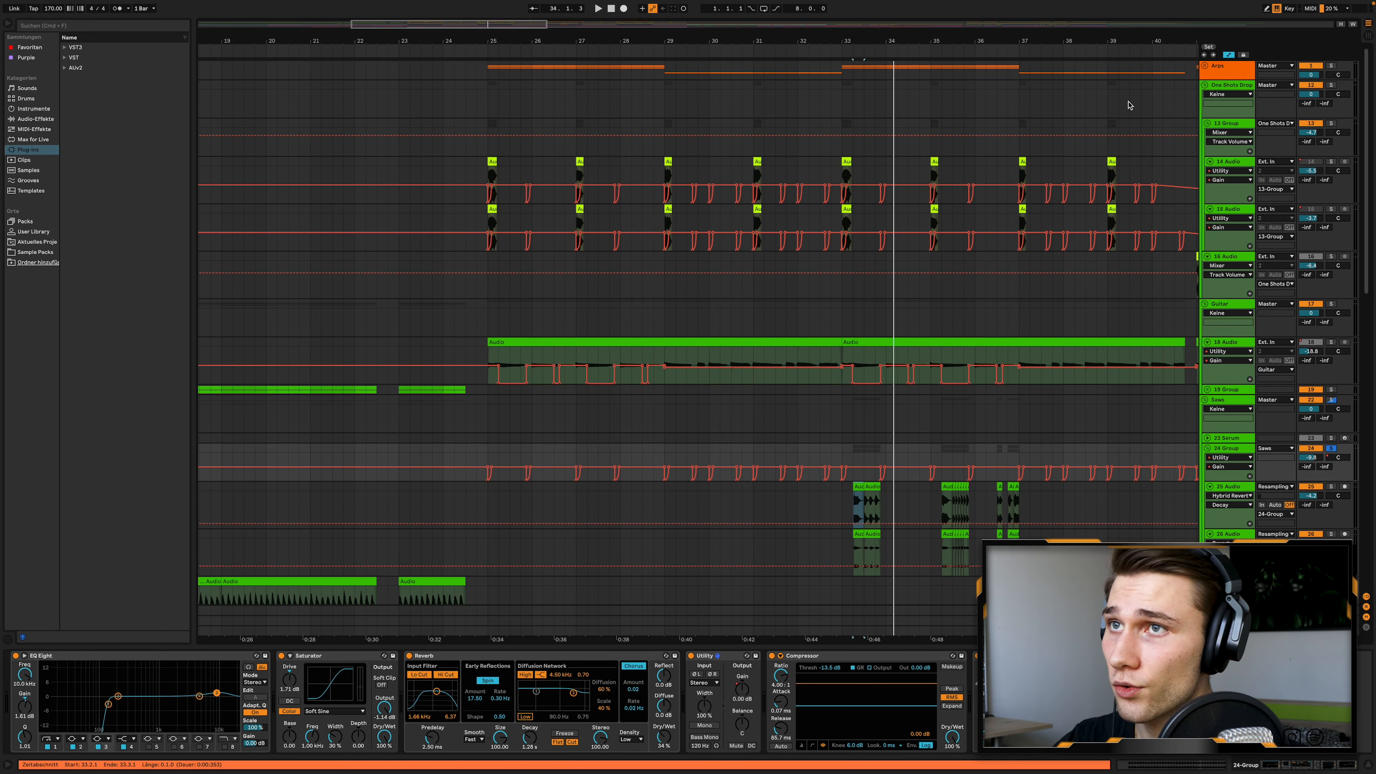
Unfold the Arps group, solo 5 Group and play its clips from bar 25.
{"action": "left_click", "coordinate": [1205, 65]}
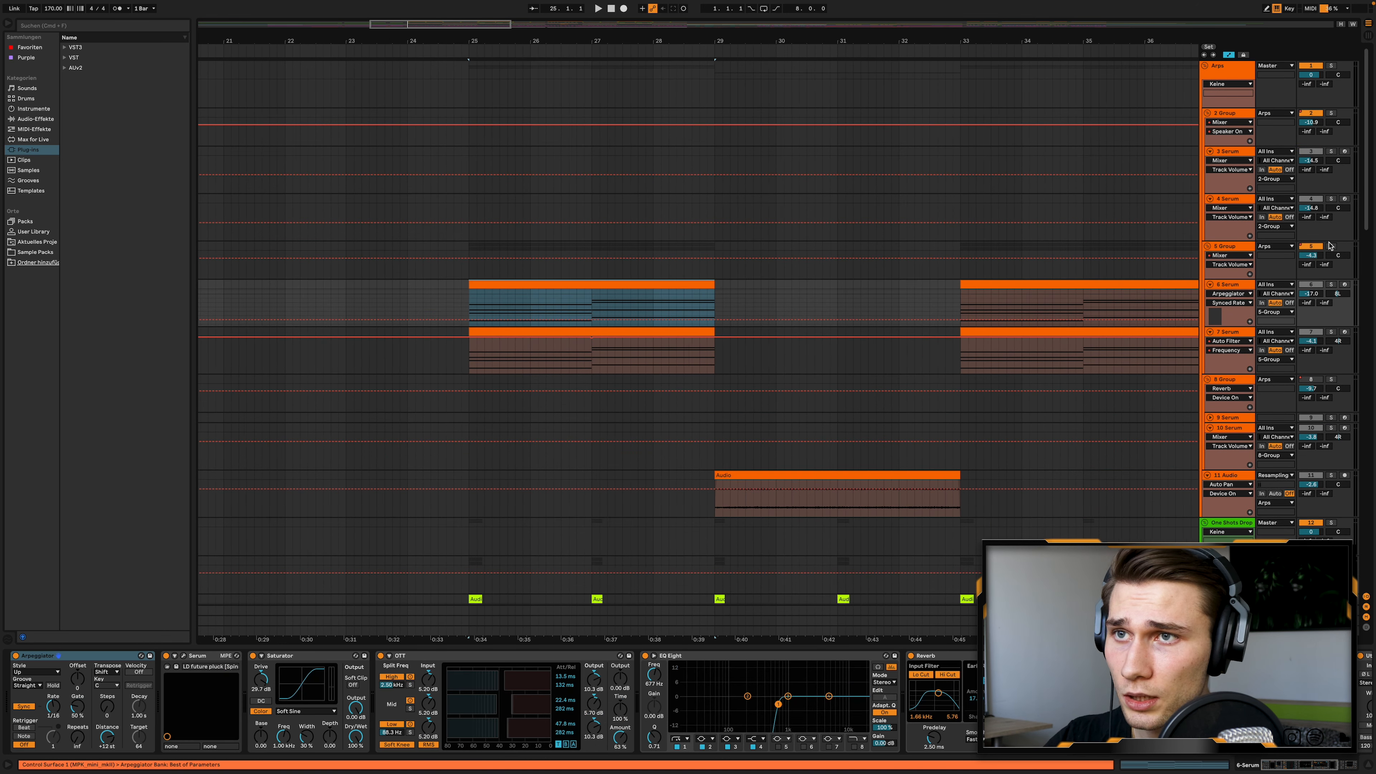
{"action": "left_click", "coordinate": [1333, 246]}
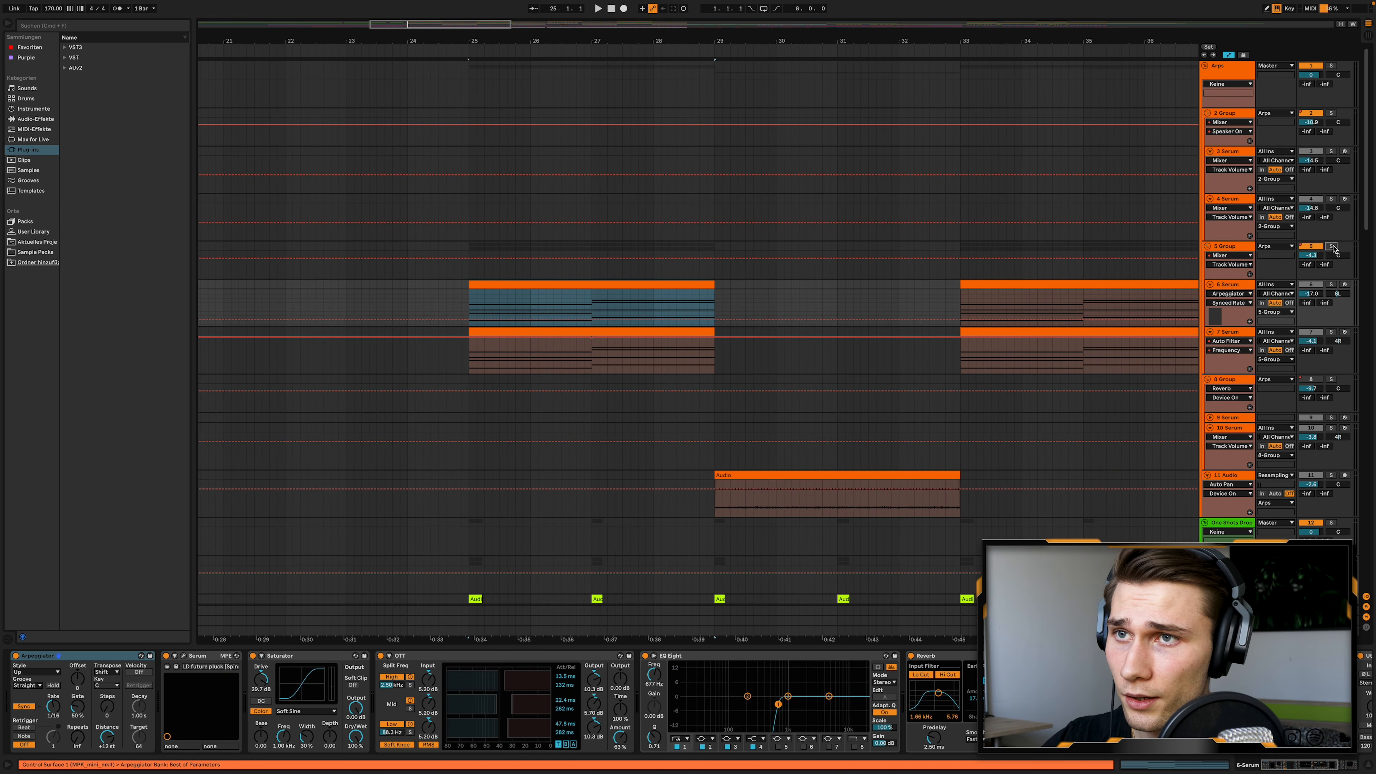
{"action": "key", "text": "space"}
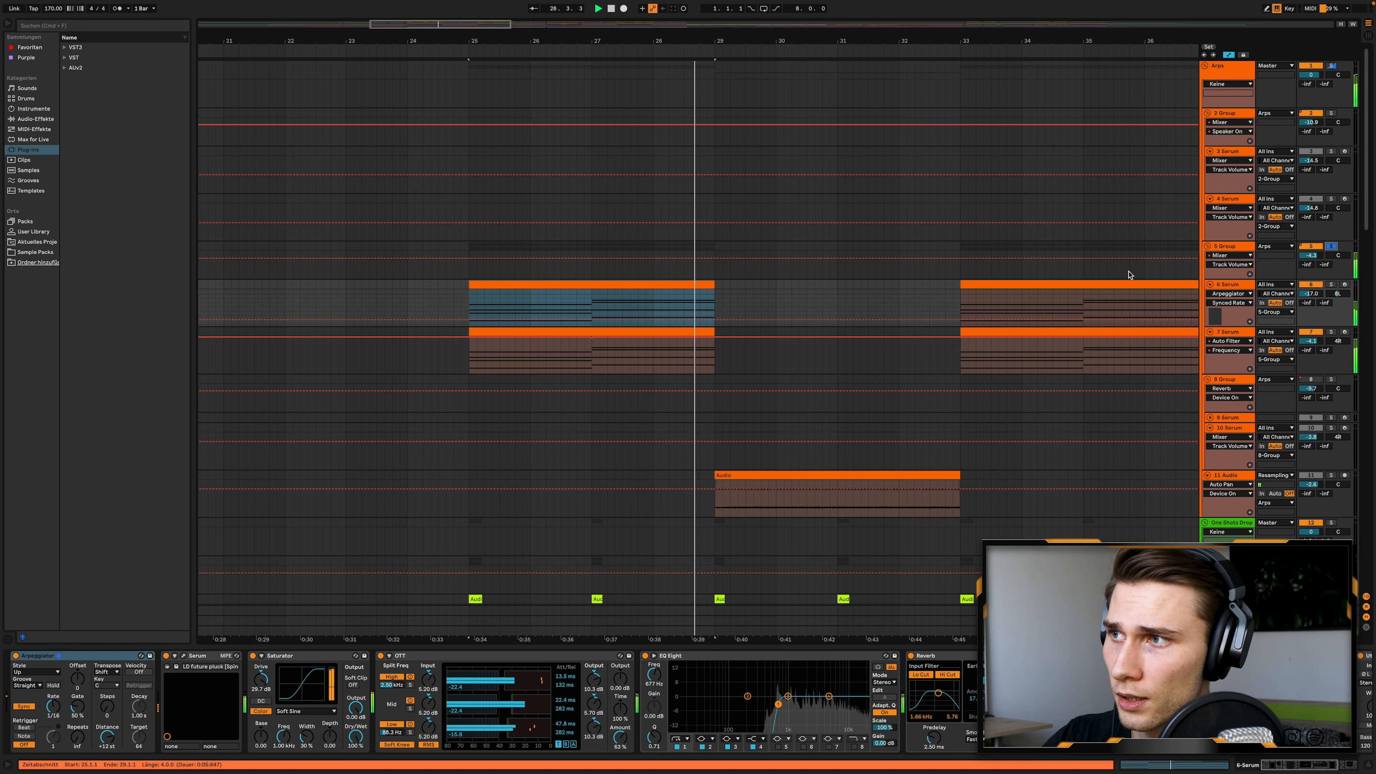
{"action": "key", "text": "space"}
Examine the effects of 5 Group and track 6 Serum, and open the chord MIDI clip on track 6.
{"action": "left_click", "coordinate": [745, 265]}
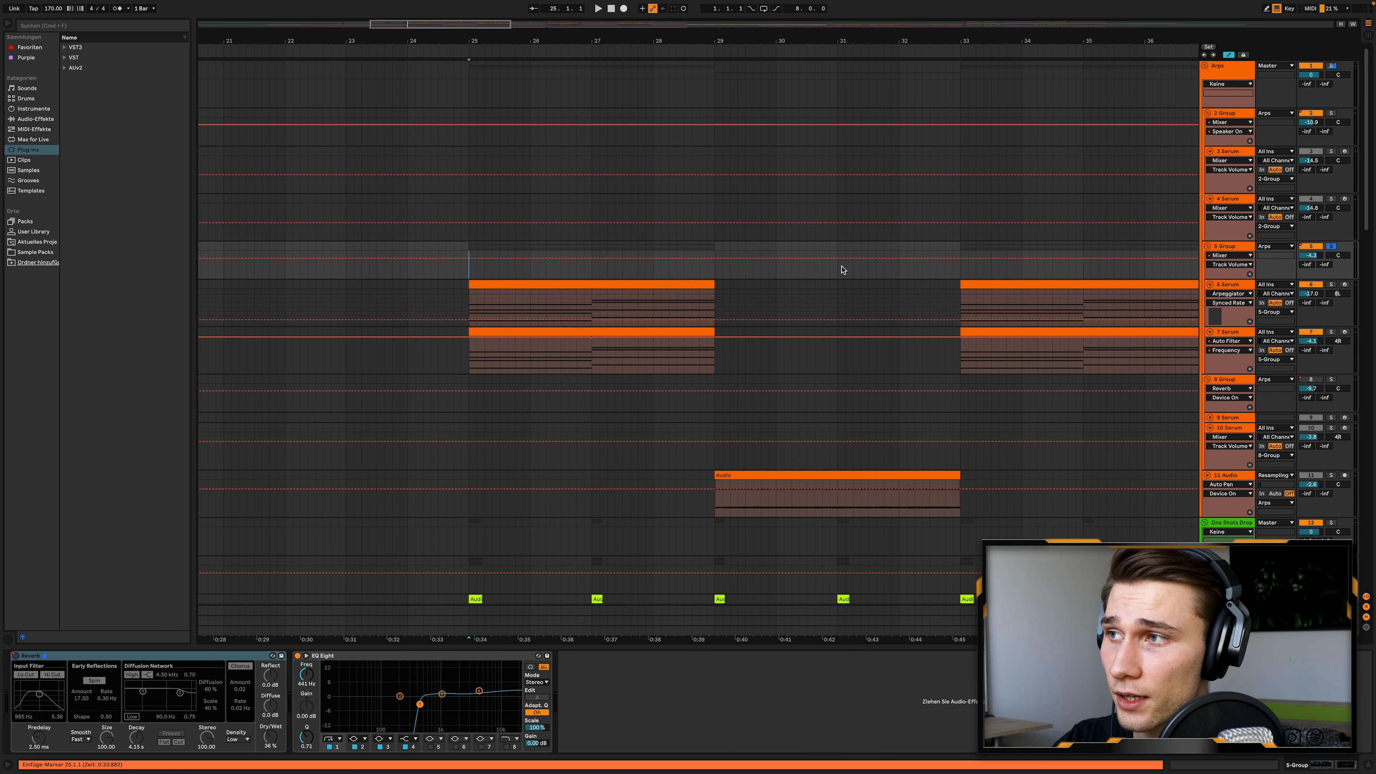
{"action": "left_click", "coordinate": [1246, 289]}
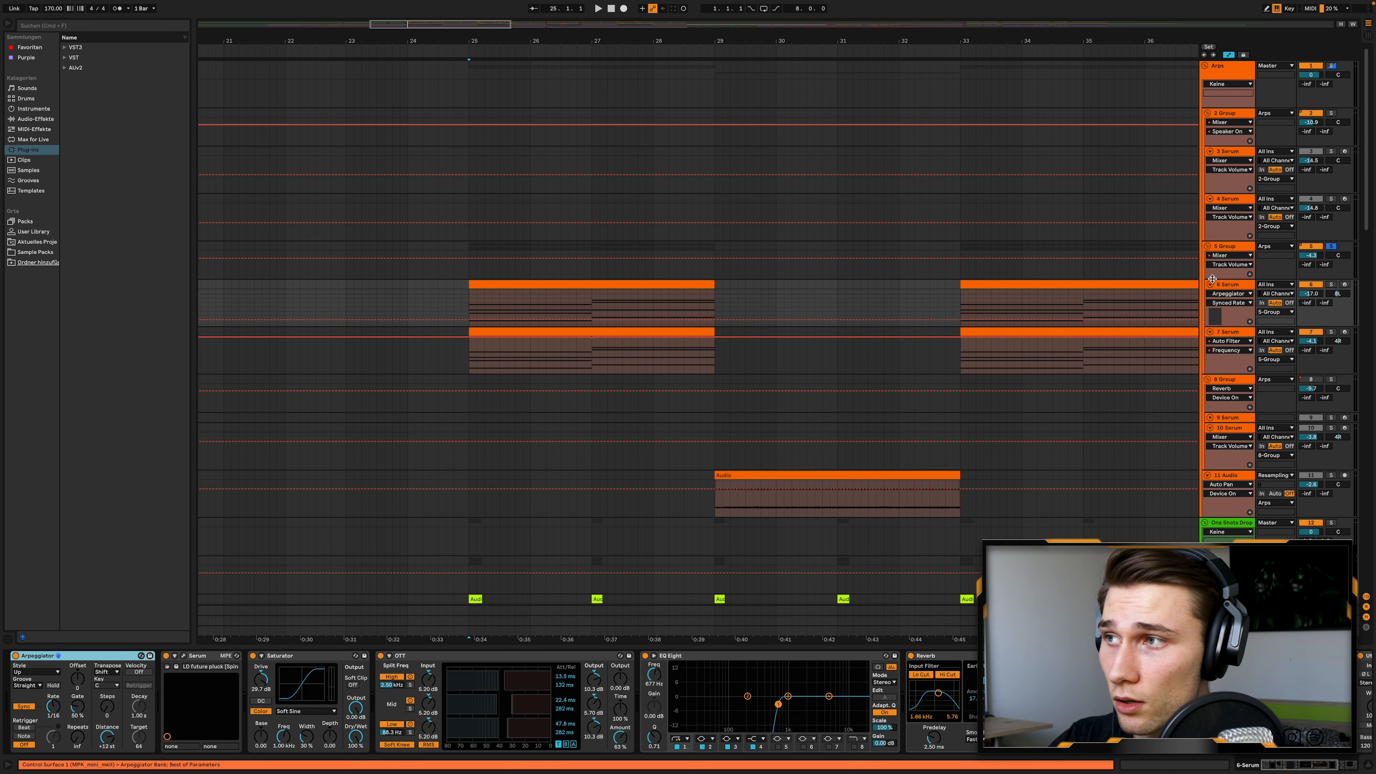
{"action": "scroll", "coordinate": [563, 312], "scroll_direction": "up", "scroll_amount": 2}
{"action": "double_click", "coordinate": [469, 283]}
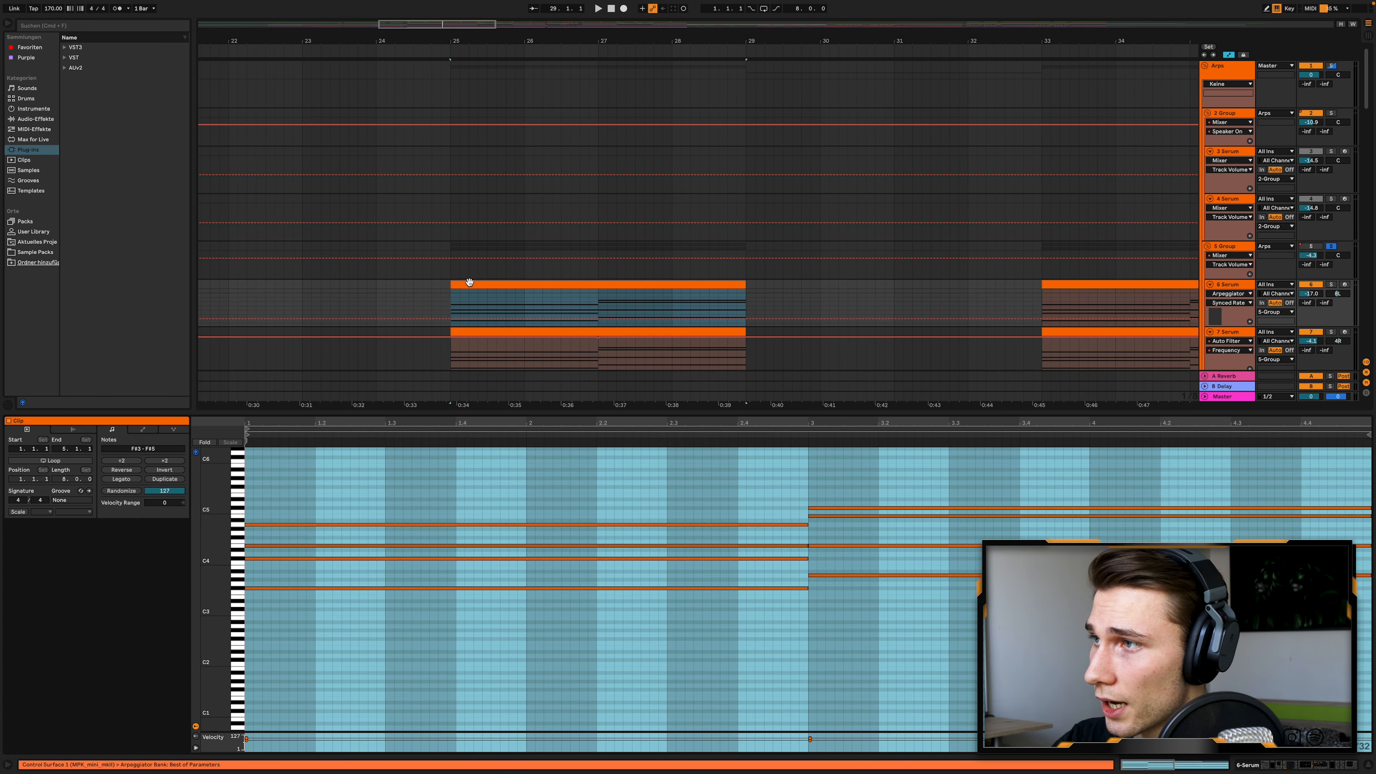
{"action": "left_click", "coordinate": [688, 350]}
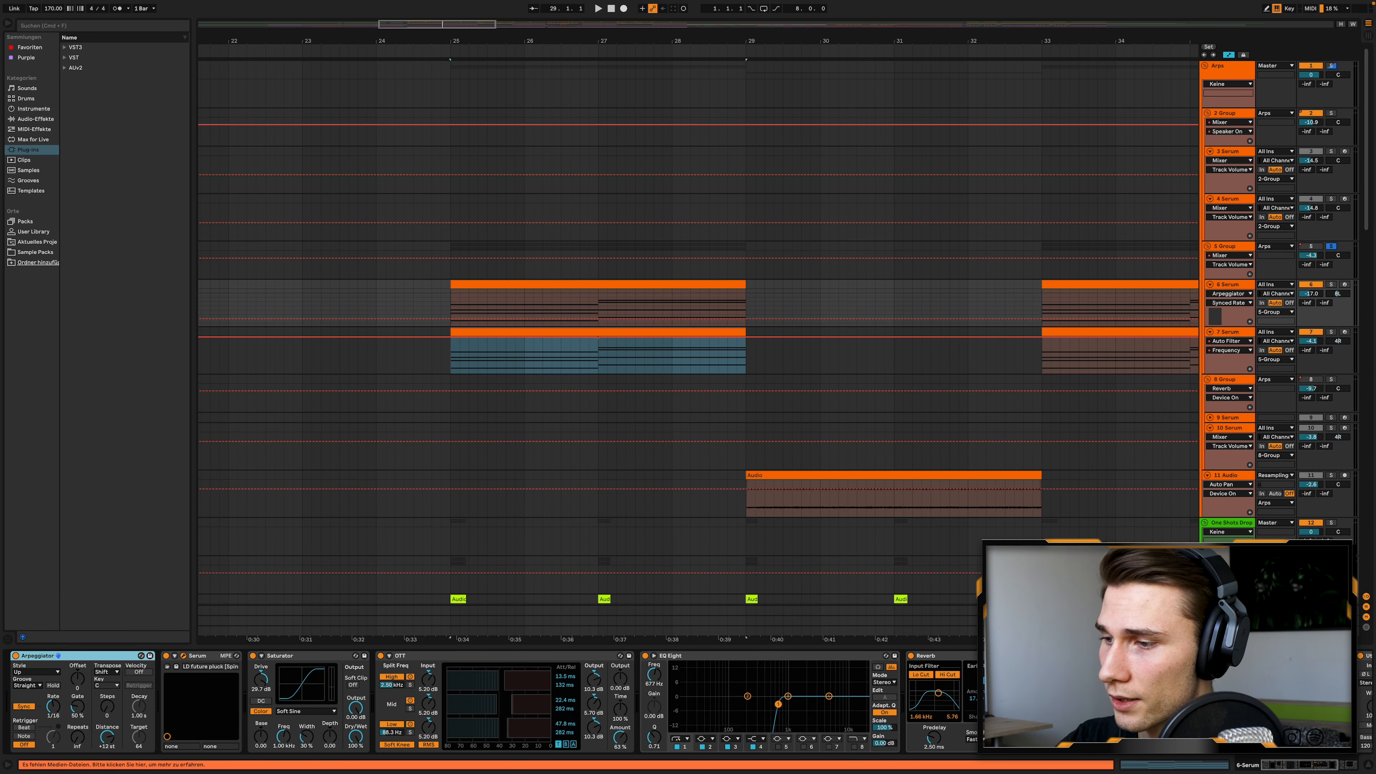
View the Serum patch and effect chain on track 6, show its Utility Gain automation and close Serum.
{"action": "left_click_drag", "start_coordinate": [860, 194], "coordinate": [778, 26]}
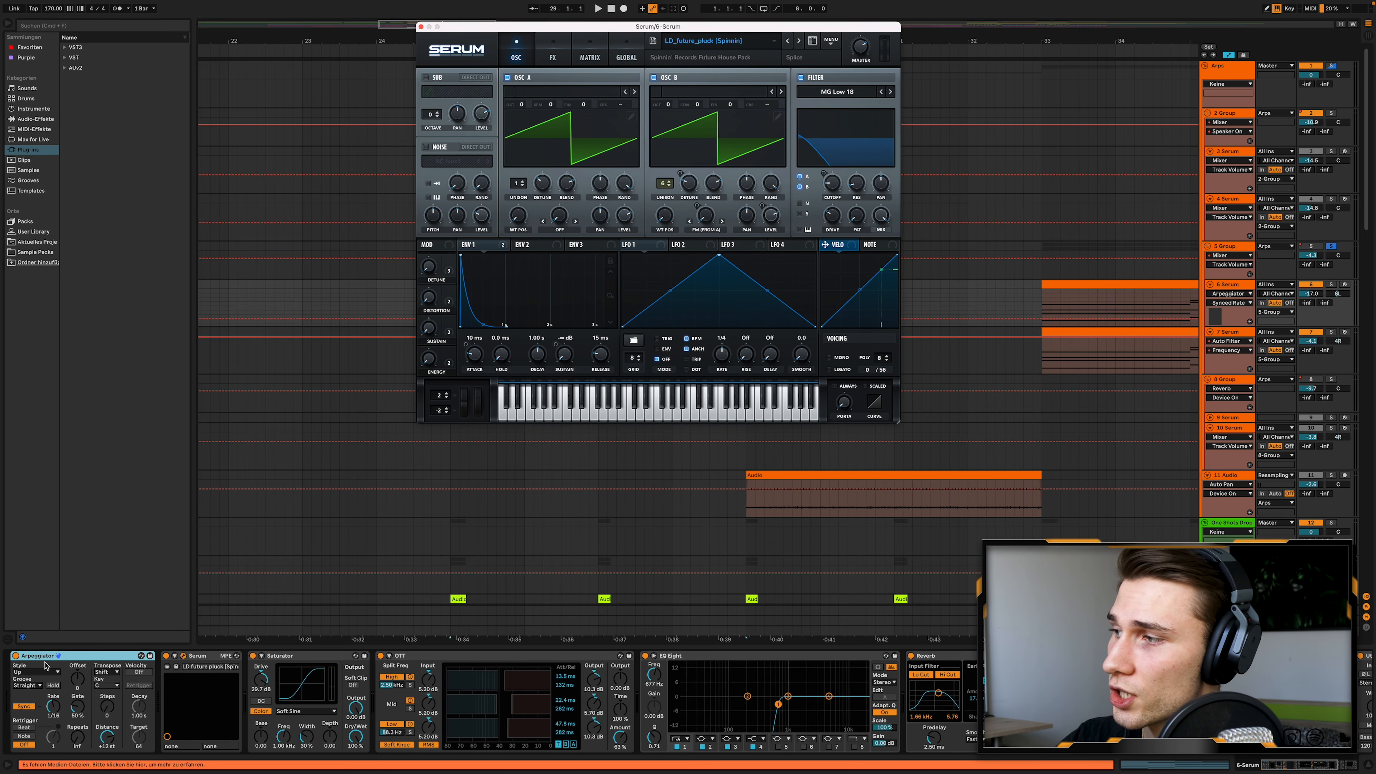
{"action": "scroll", "coordinate": [70, 658], "scroll_direction": "right", "scroll_amount": 5}
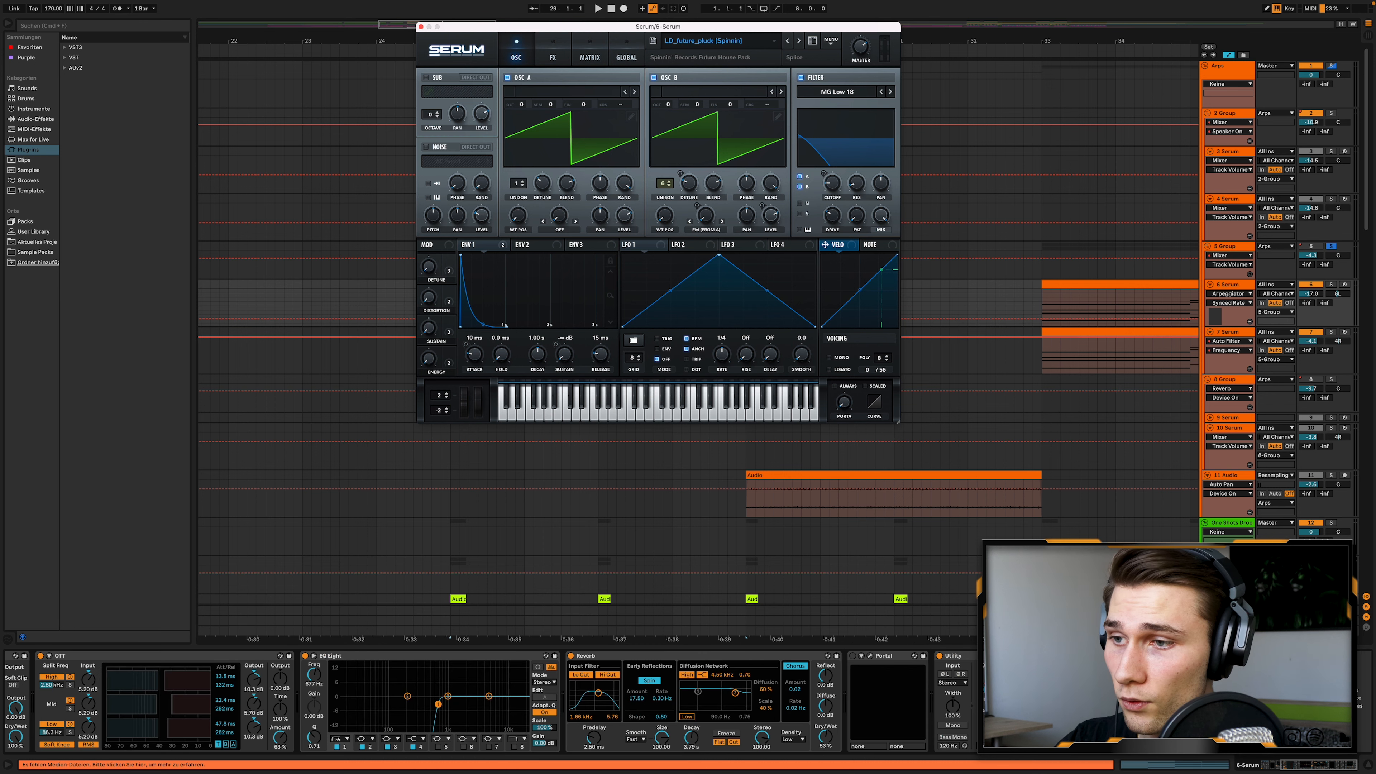
{"action": "left_click", "coordinate": [974, 654]}
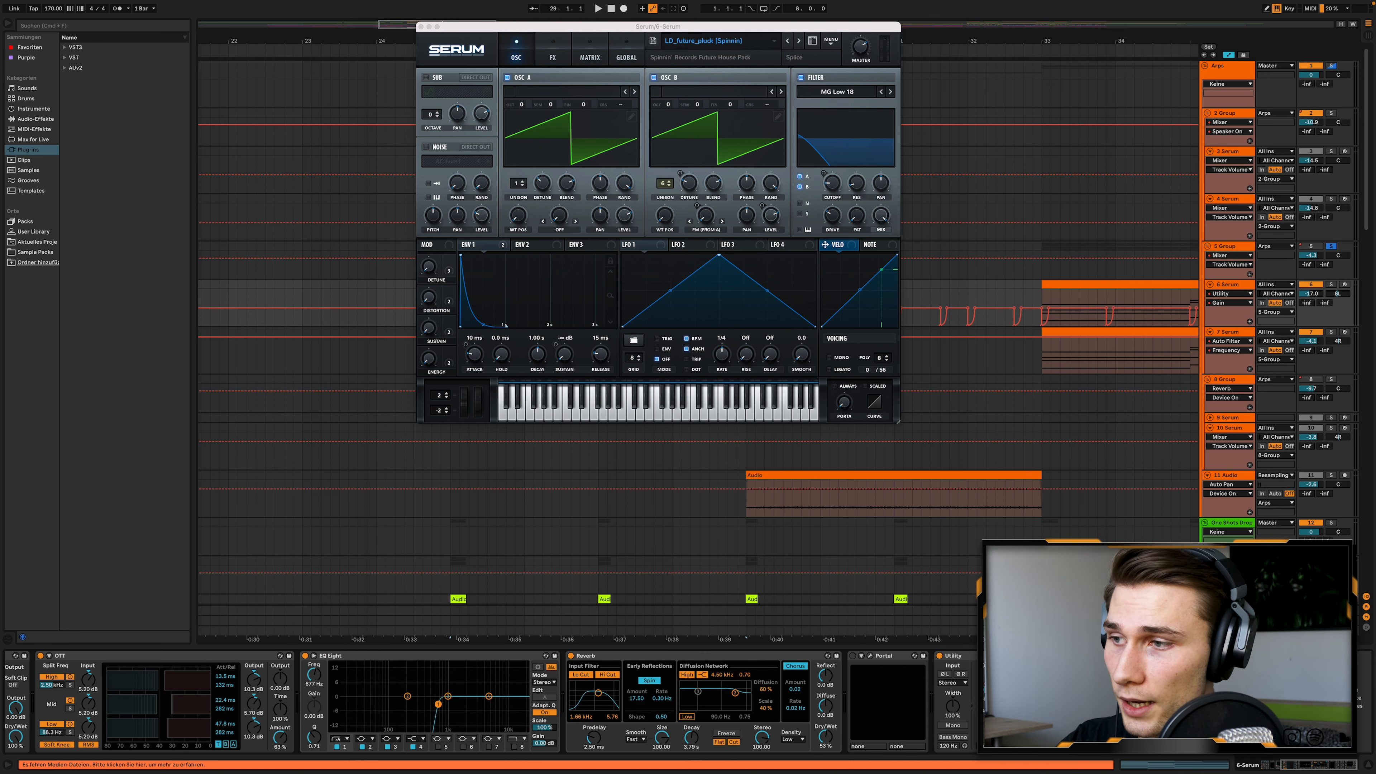
{"action": "scroll", "coordinate": [965, 672], "scroll_direction": "left", "scroll_amount": 5}
{"action": "left_click", "coordinate": [421, 26]}
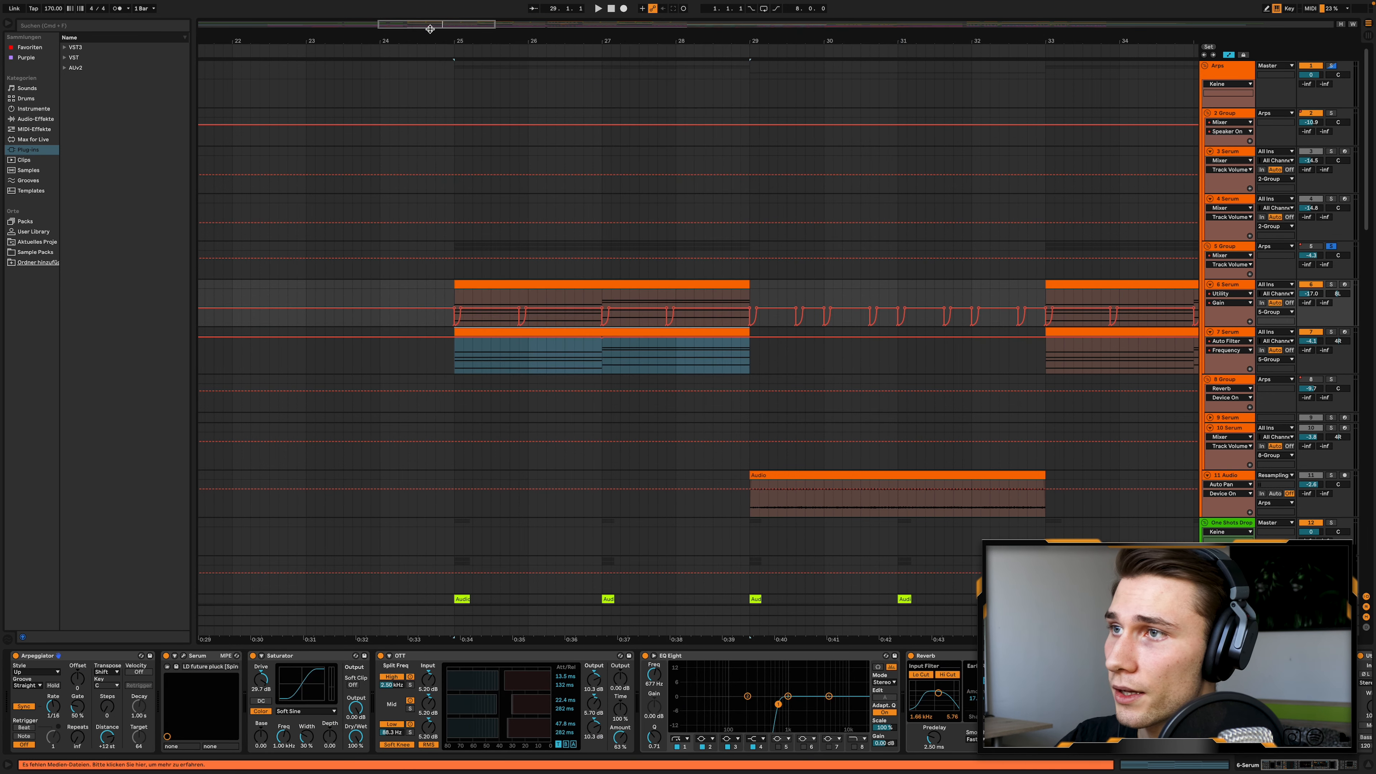
Unsolo 5 Group, and fold 2 Group and 5 Group while viewing the arps of the second drop.
{"action": "scroll", "coordinate": [824, 221], "scroll_direction": "down", "scroll_amount": 6}
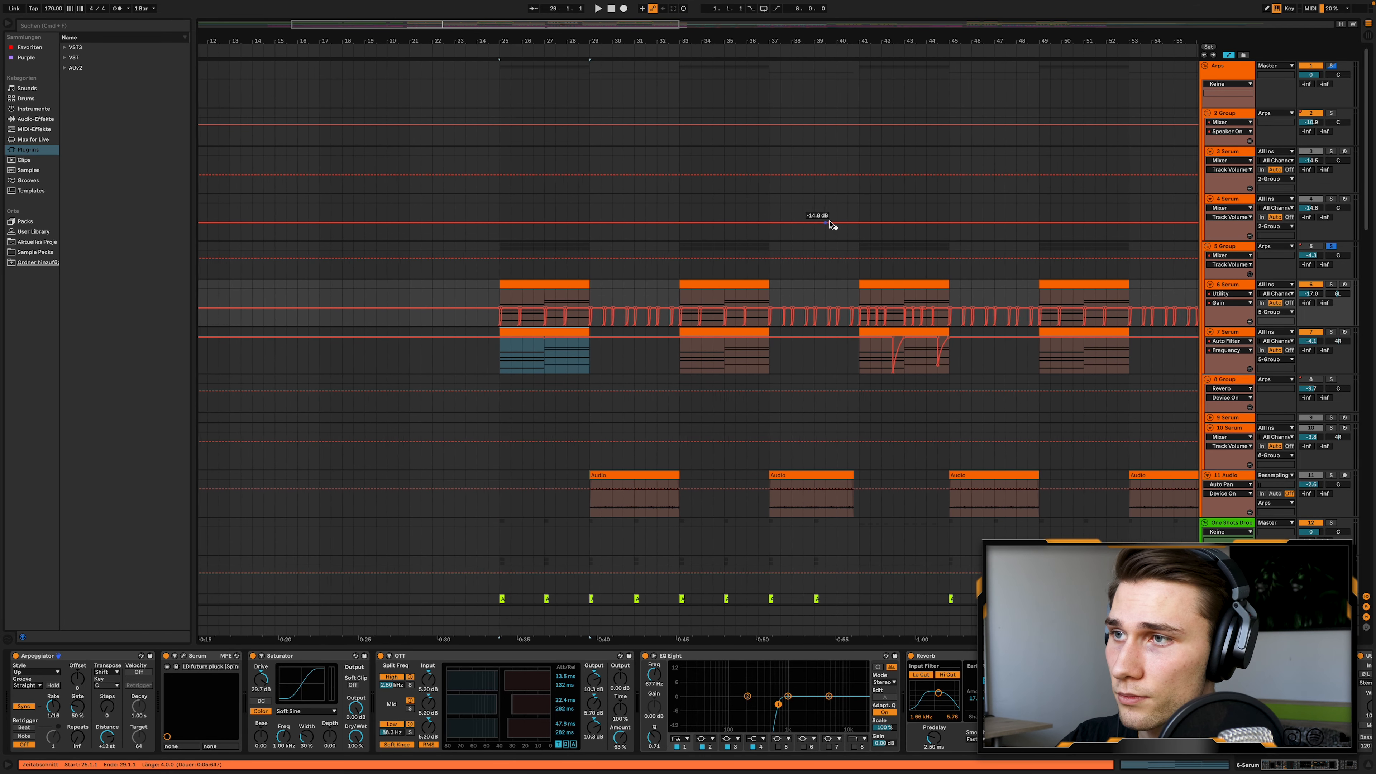
{"action": "scroll", "coordinate": [824, 221], "scroll_direction": "up", "scroll_amount": 1}
{"action": "left_click", "coordinate": [1331, 246]}
{"action": "scroll", "coordinate": [911, 233], "scroll_direction": "down", "scroll_amount": 6}
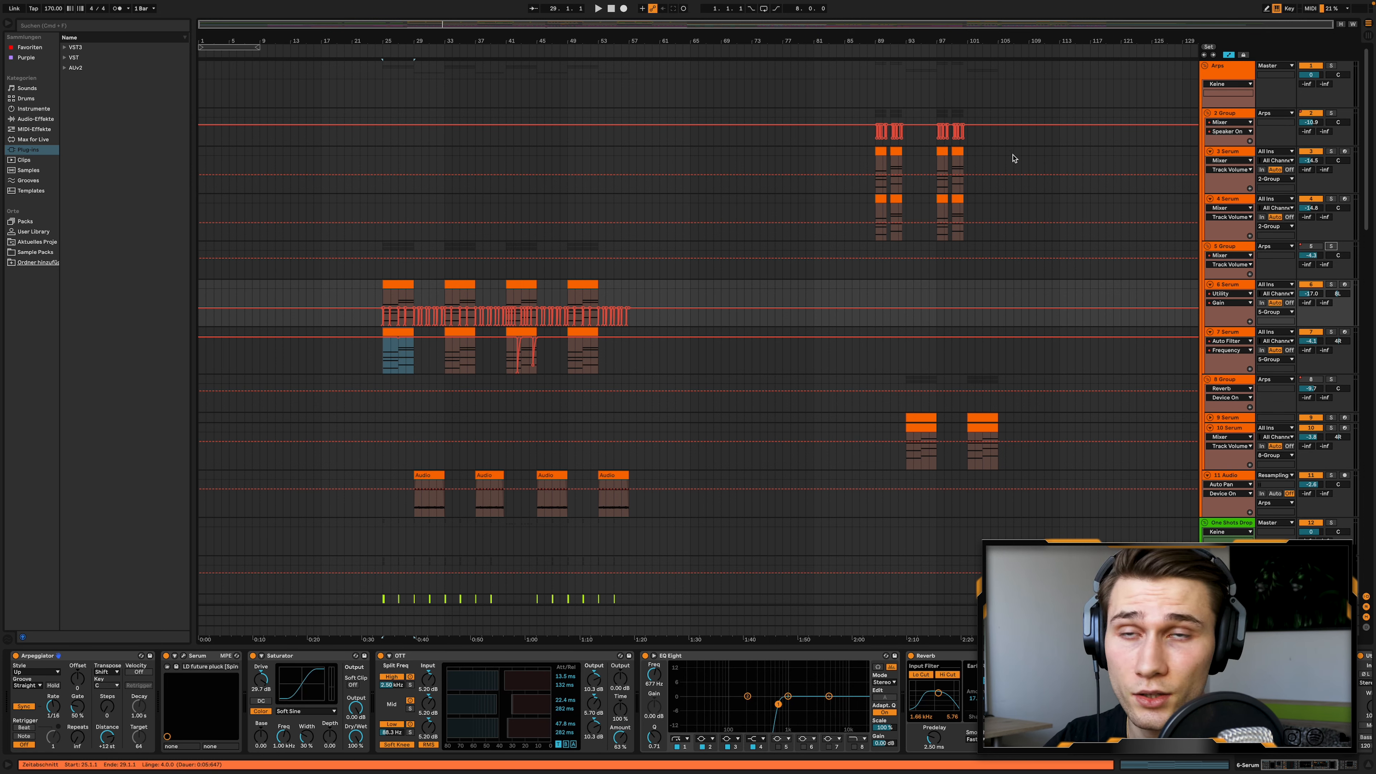
{"action": "scroll", "coordinate": [1002, 173], "scroll_direction": "up", "scroll_amount": 4}
{"action": "scroll", "coordinate": [910, 225], "scroll_direction": "right", "scroll_amount": 2}
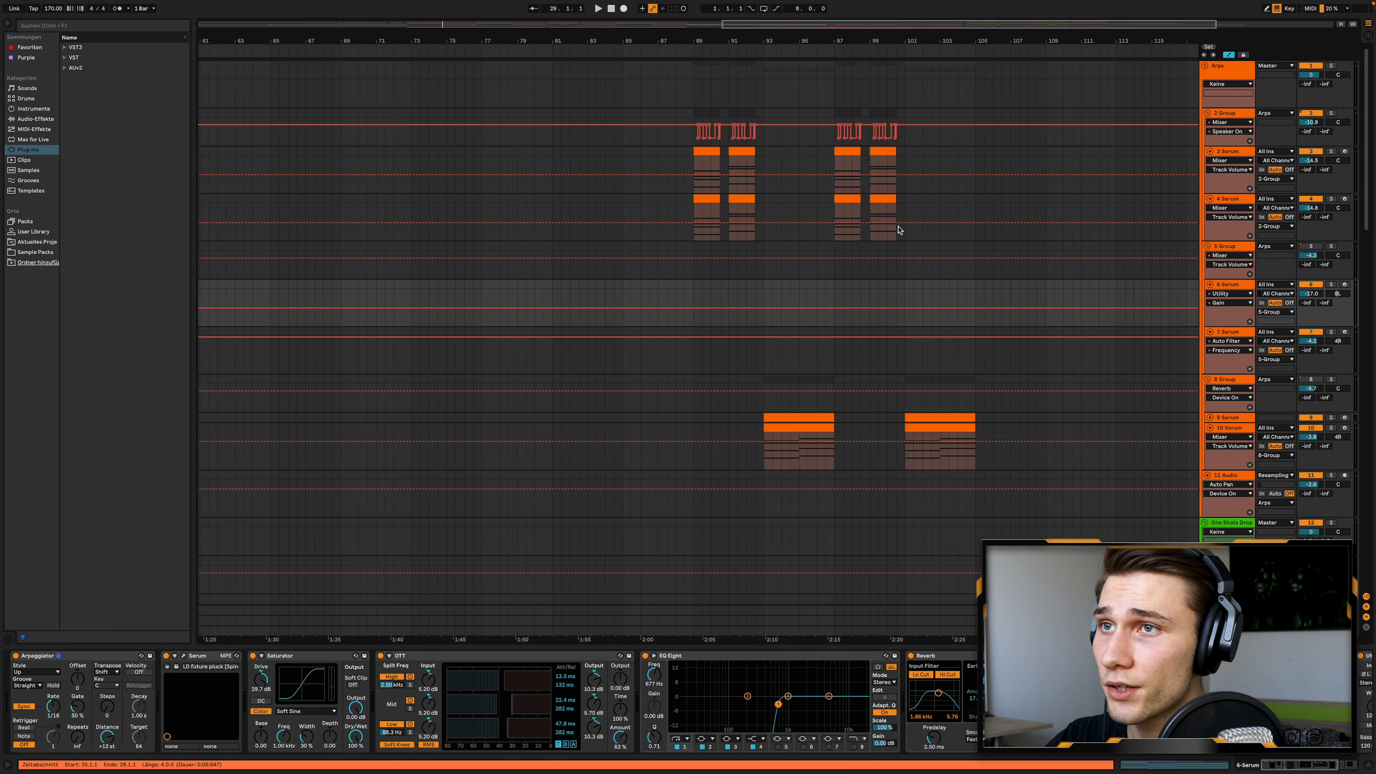
{"action": "left_click", "coordinate": [1207, 113]}
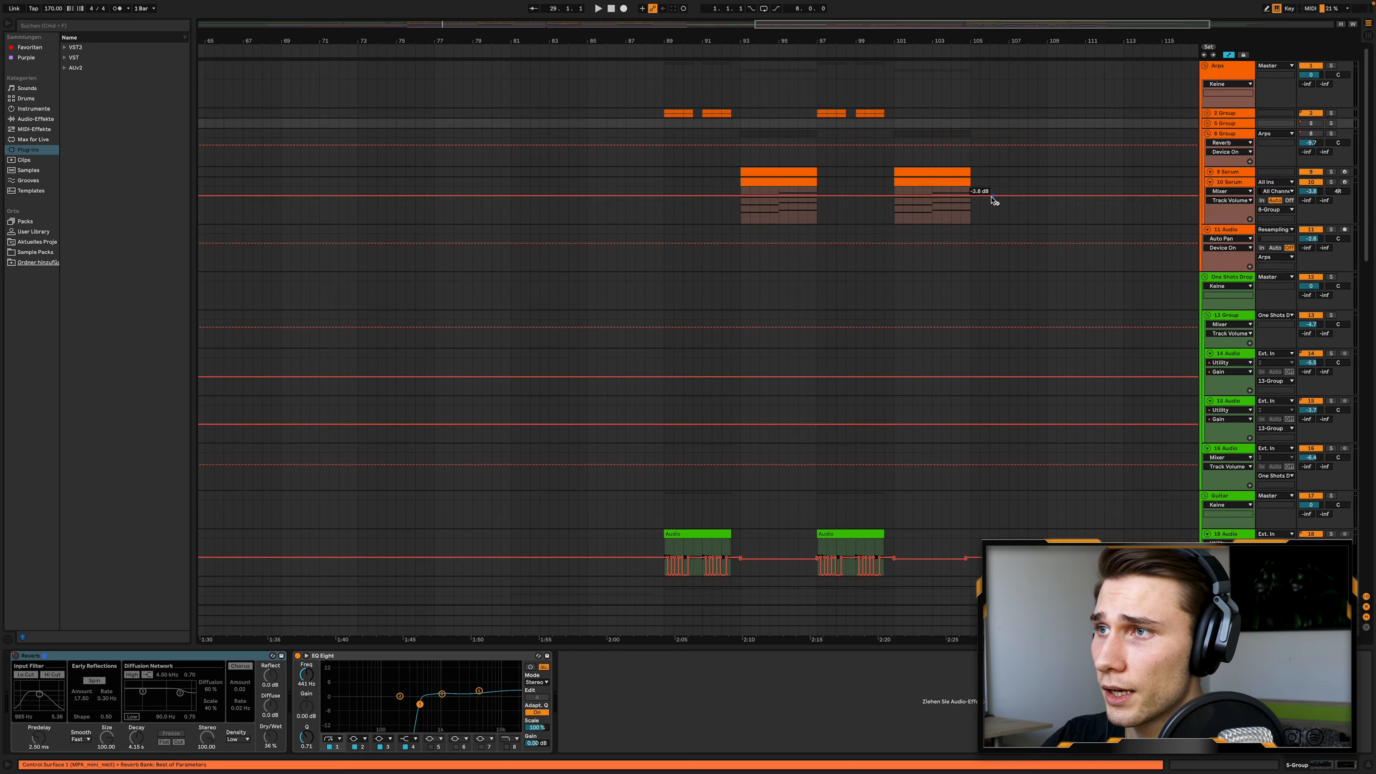
Unfold and solo the Main Drums group and play the second drop's drums from bar 89.
{"action": "left_click", "coordinate": [646, 499]}
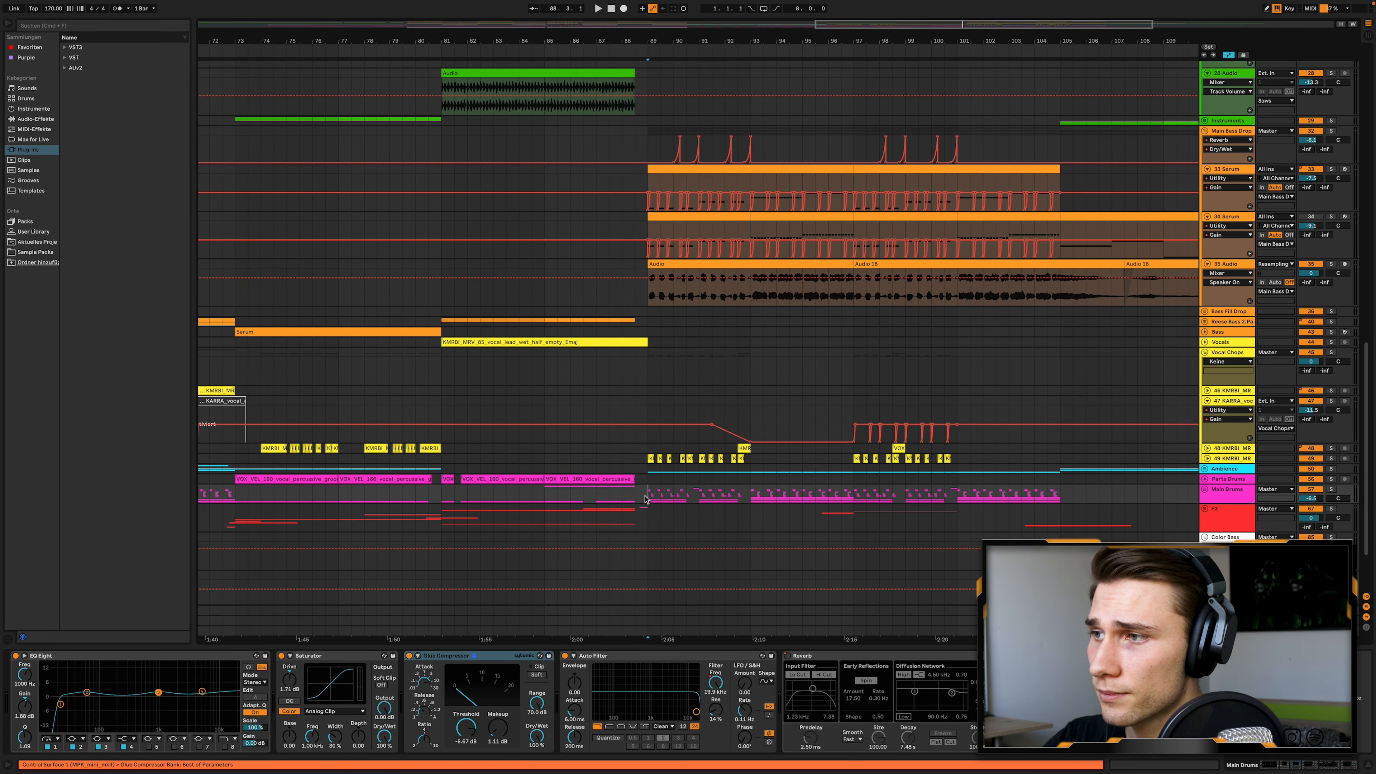
{"action": "left_click", "coordinate": [1205, 489]}
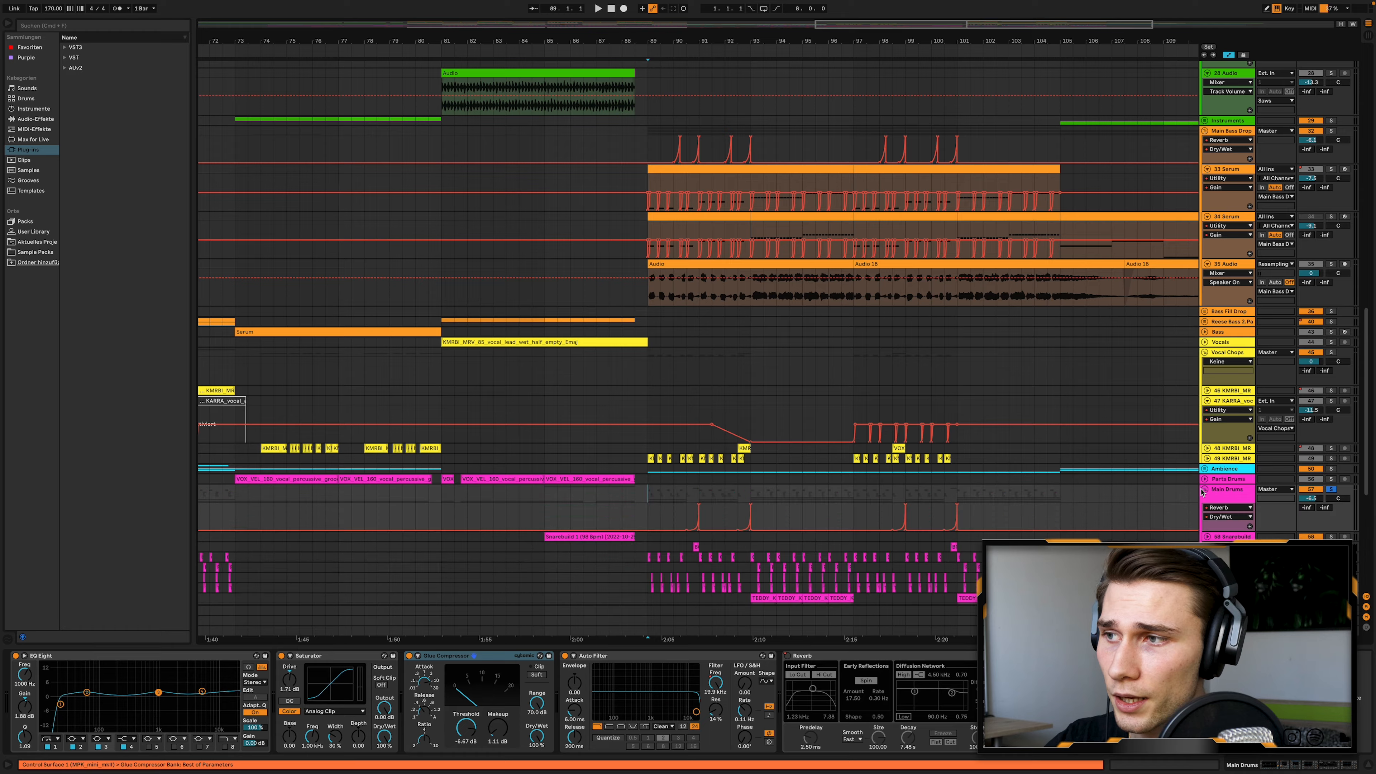
{"action": "scroll", "coordinate": [1091, 455], "scroll_direction": "down", "scroll_amount": 5}
{"action": "key", "text": "space"}
{"action": "scroll", "coordinate": [805, 445], "scroll_direction": "up", "scroll_amount": 2}
{"action": "scroll", "coordinate": [805, 446], "scroll_direction": "up", "scroll_amount": 1}
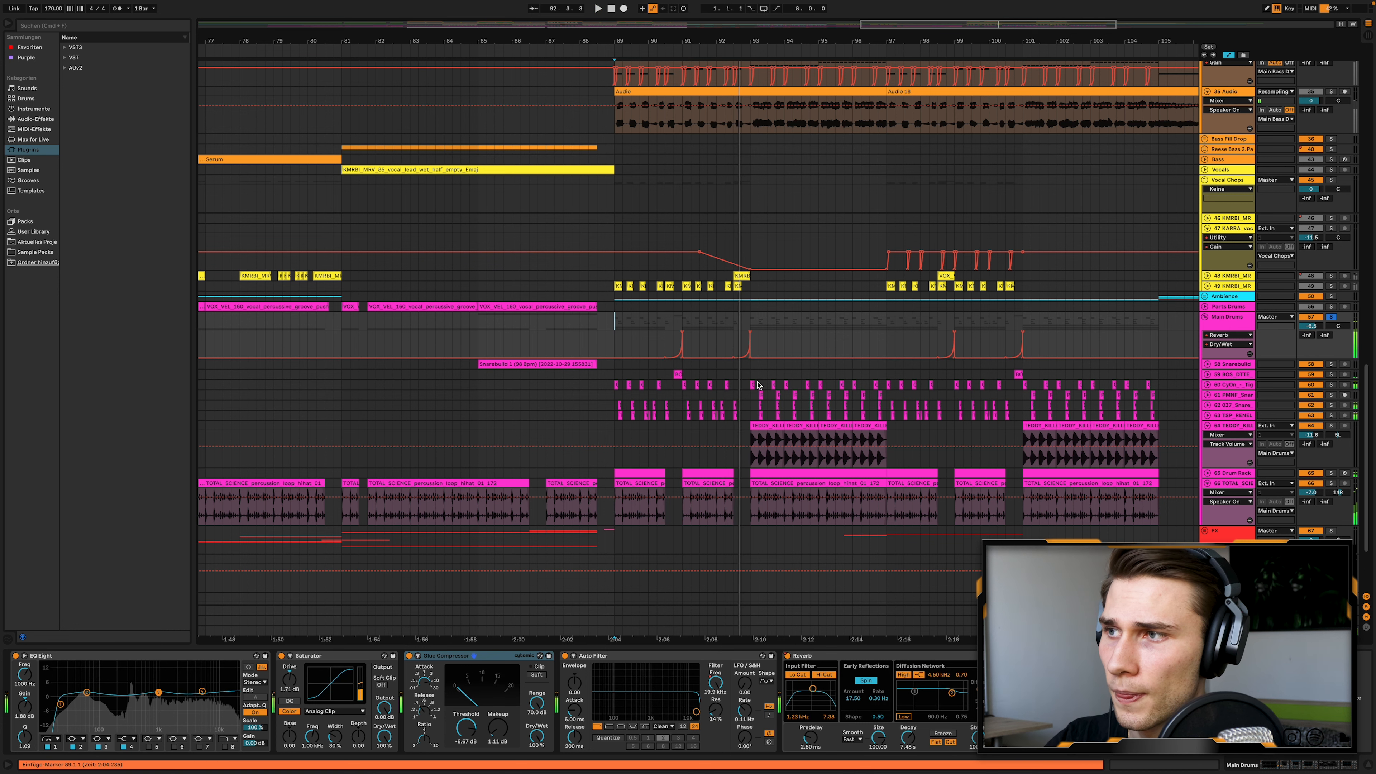
Play the main drums from bar 93 and unfold the Ambience group above them.
{"action": "left_click", "coordinate": [751, 365]}
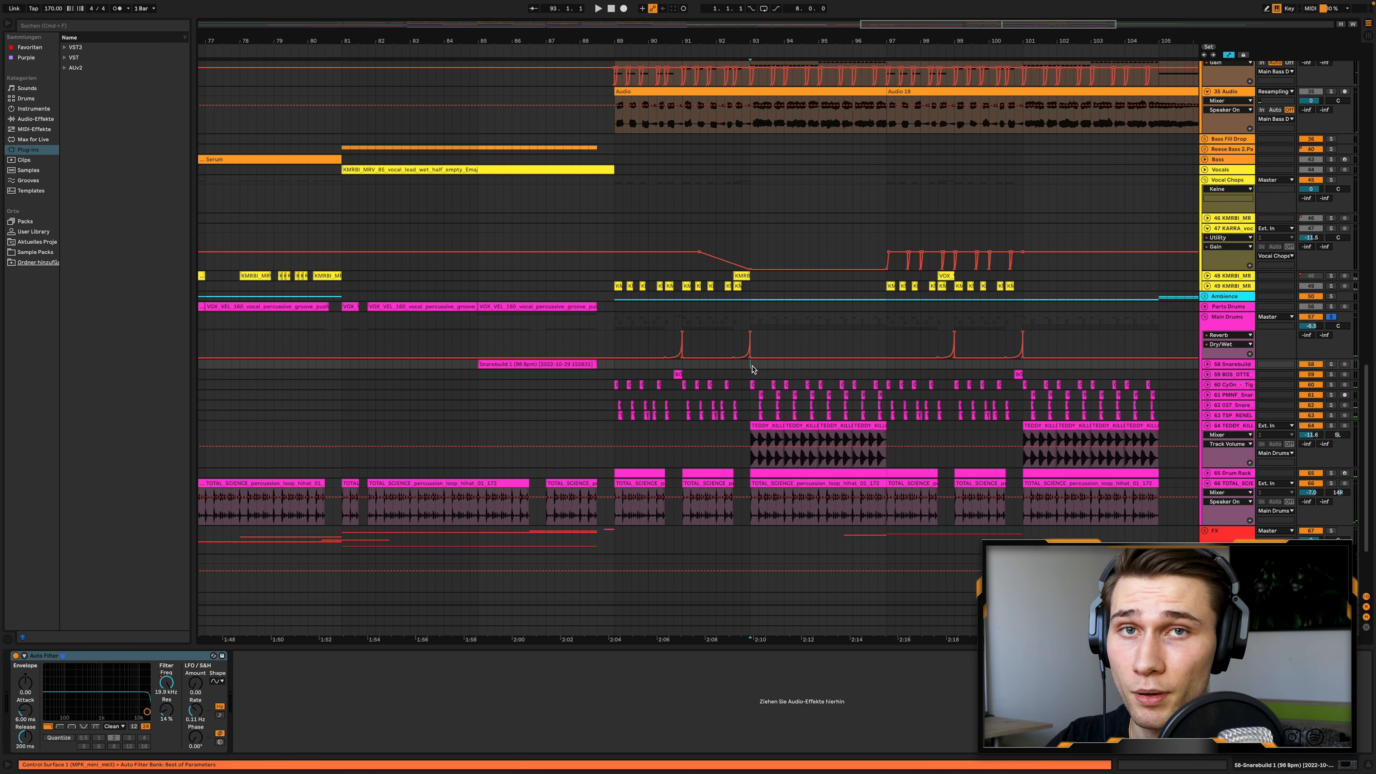
{"action": "key", "text": "space"}
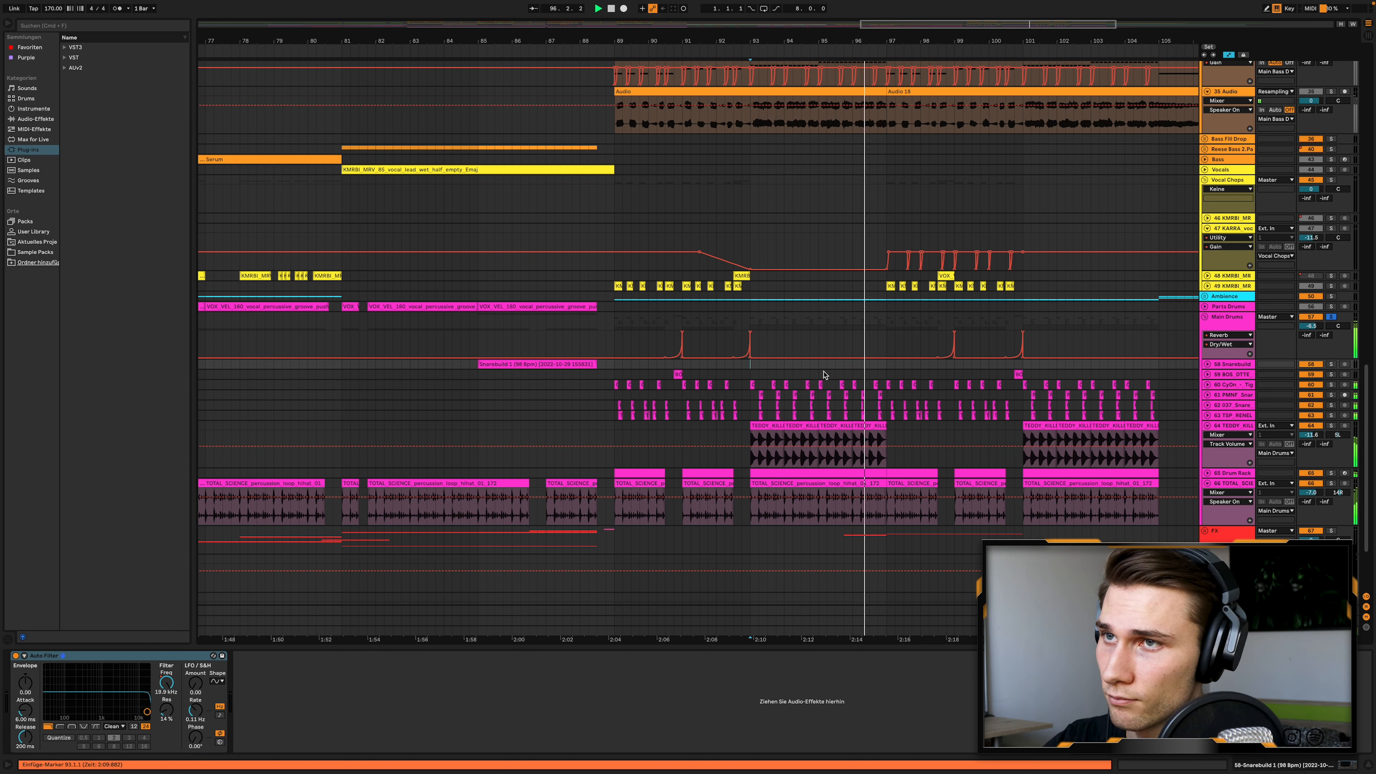
{"action": "scroll", "coordinate": [682, 378], "scroll_direction": "down", "scroll_amount": 2}
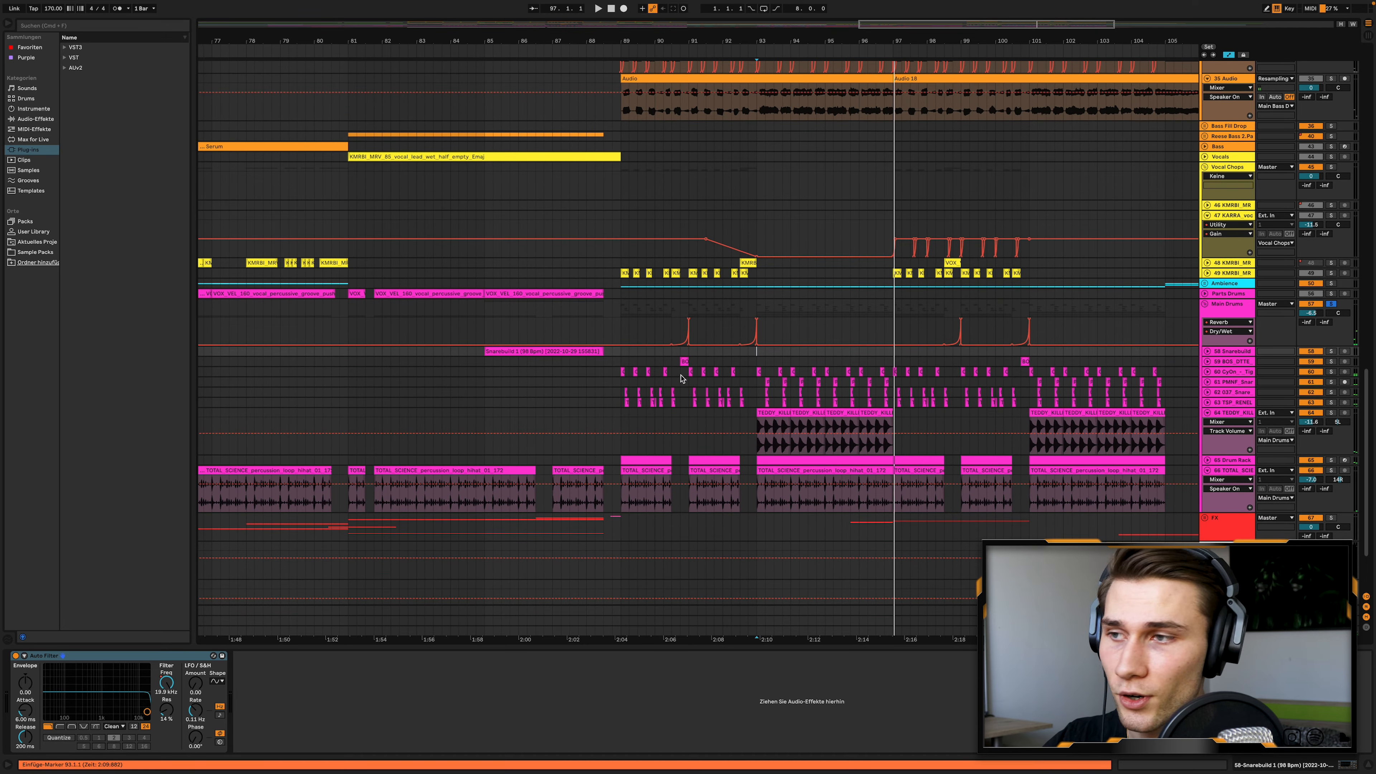
{"action": "scroll", "coordinate": [682, 379], "scroll_direction": "up", "scroll_amount": 5}
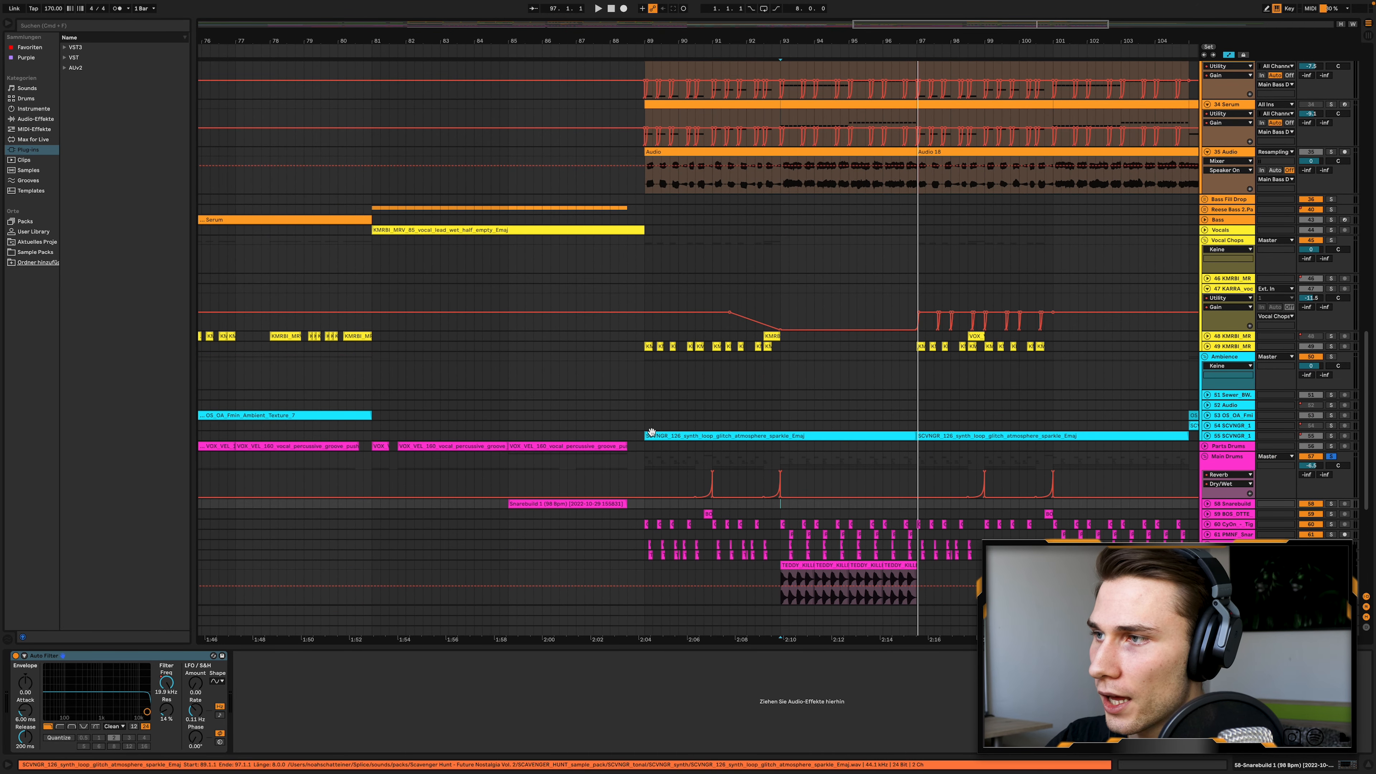
Unfold and solo track 55 with the glitch atmosphere loop in the Ambience group, and play it from bar 89.
{"action": "left_click", "coordinate": [652, 432]}
{"action": "left_click", "coordinate": [1207, 437]}
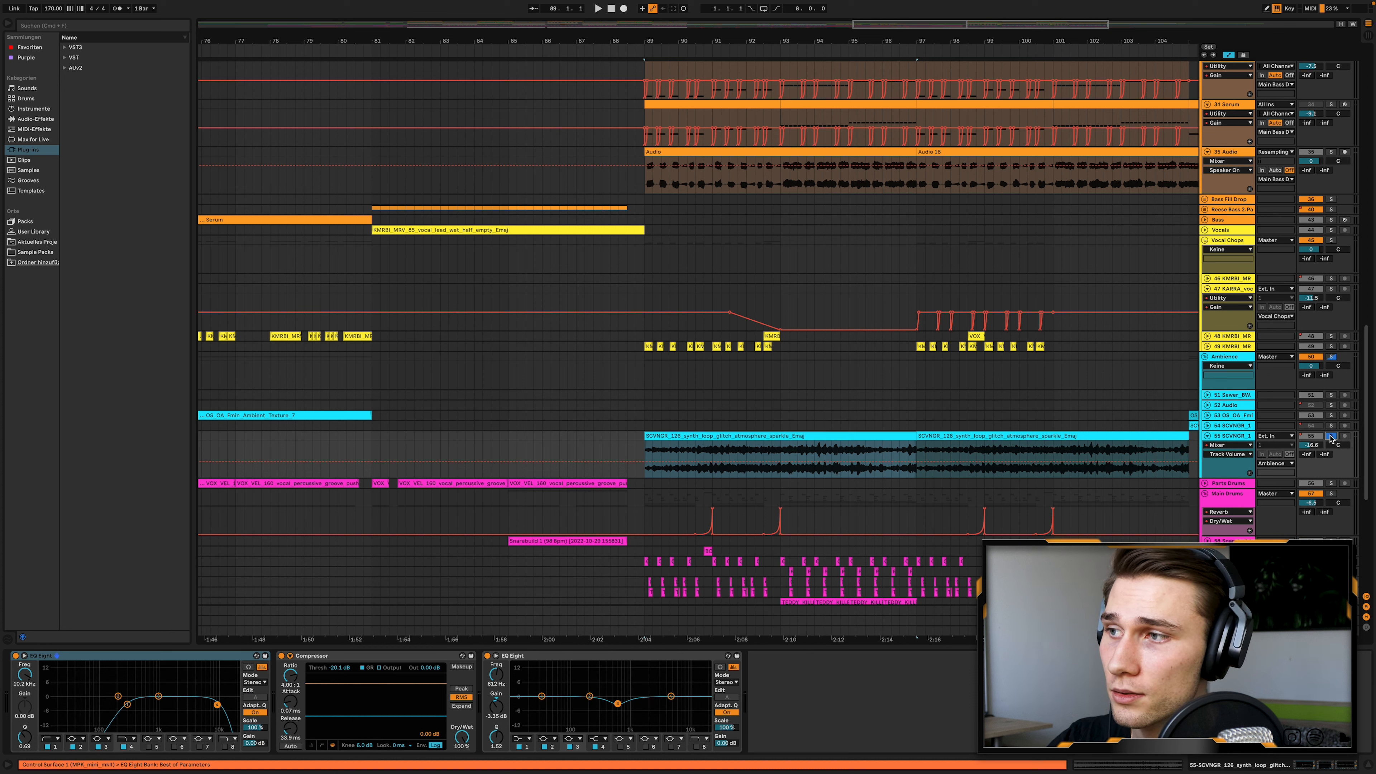
{"action": "key", "text": "space"}
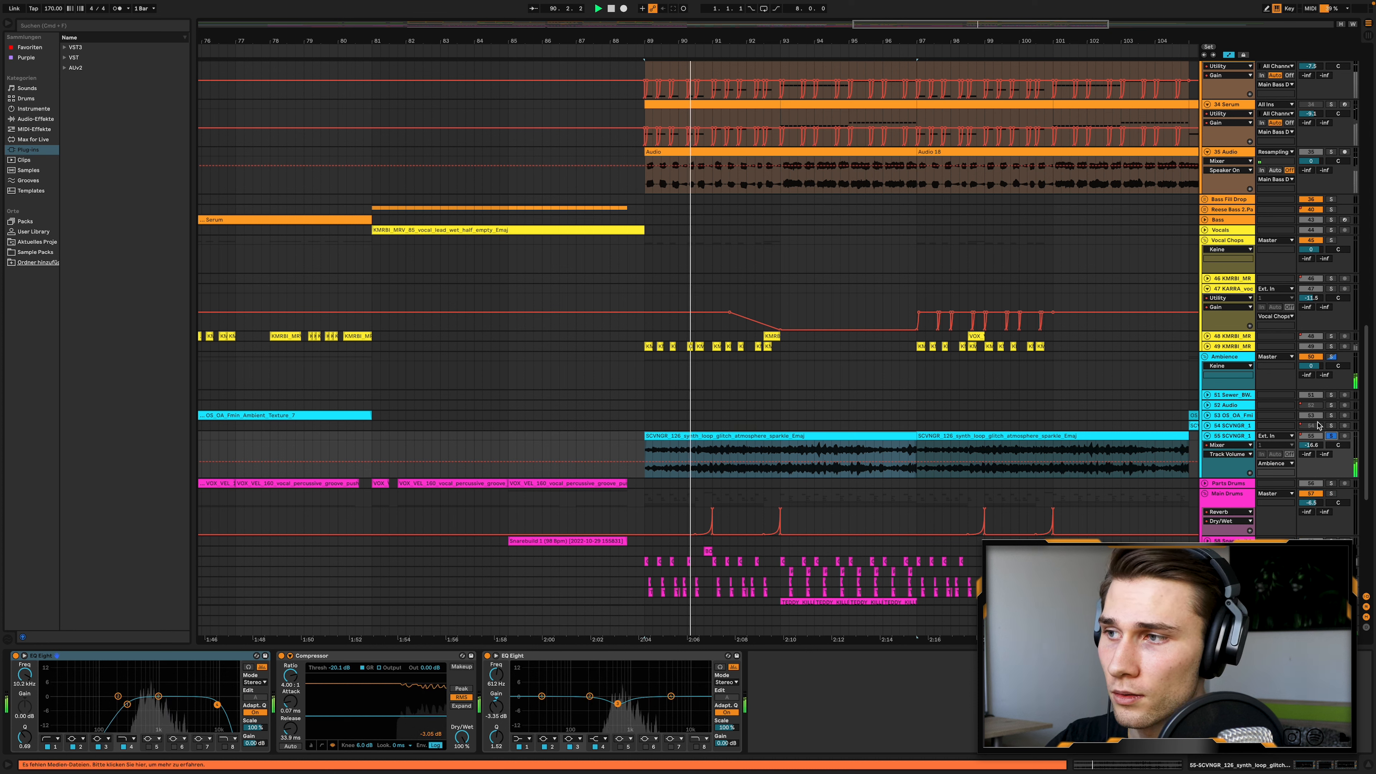
Show the Mixer's Speaker On automation on the glitch atmosphere track.
{"action": "left_click", "coordinate": [1228, 445]}
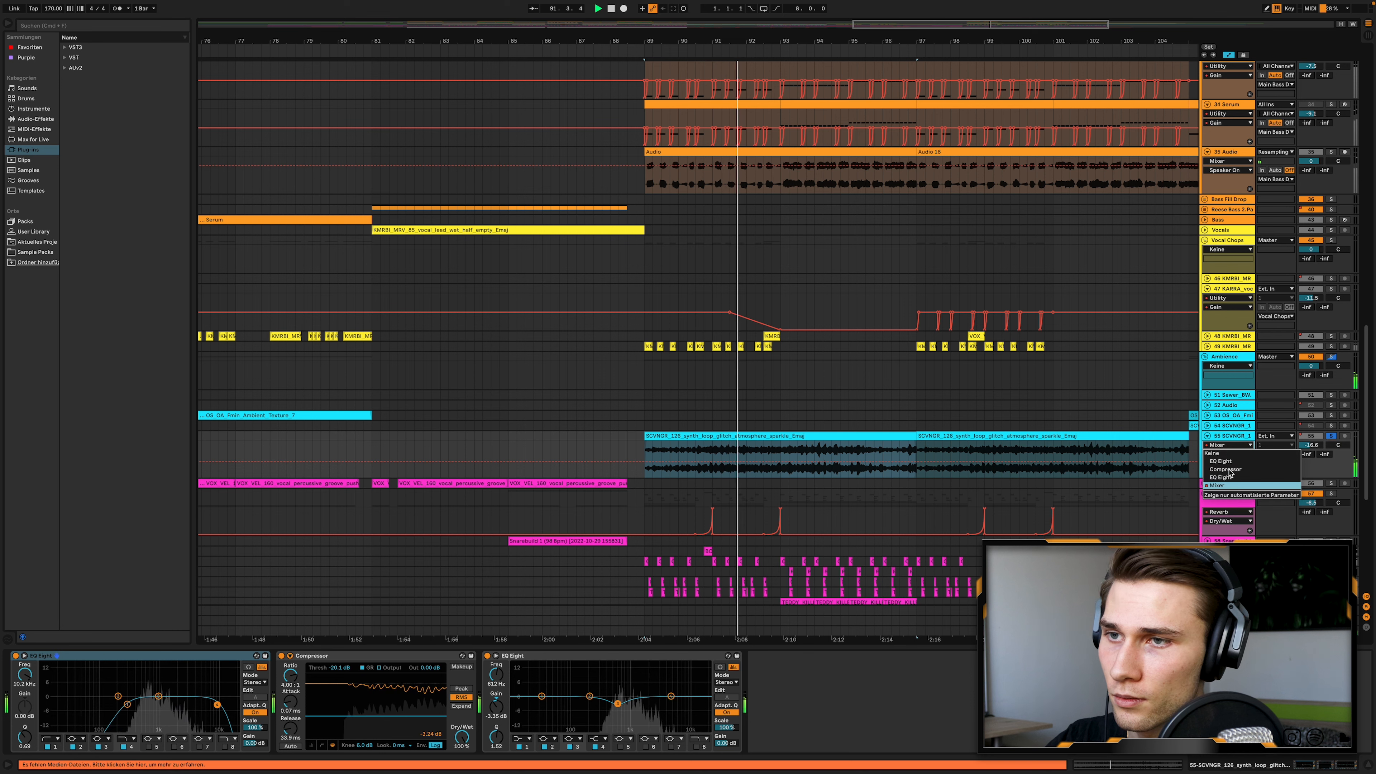
{"action": "left_click", "coordinate": [1228, 486]}
{"action": "left_click", "coordinate": [1228, 455]}
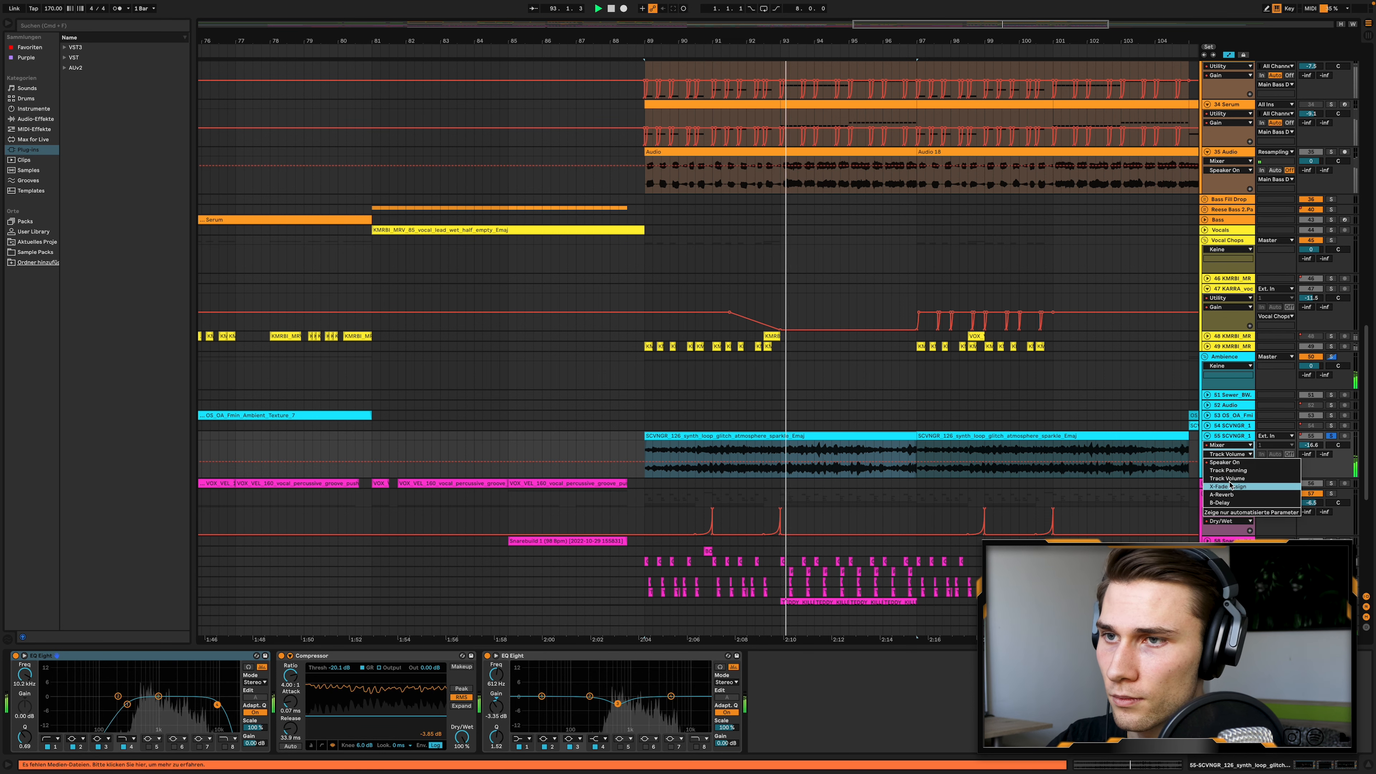
{"action": "left_click", "coordinate": [1225, 461]}
Unfold vocal track 49, select its first one-shot at bar 89, solo the Vocal Chops group and play it.
{"action": "scroll", "coordinate": [1092, 440], "scroll_direction": "up", "scroll_amount": 3}
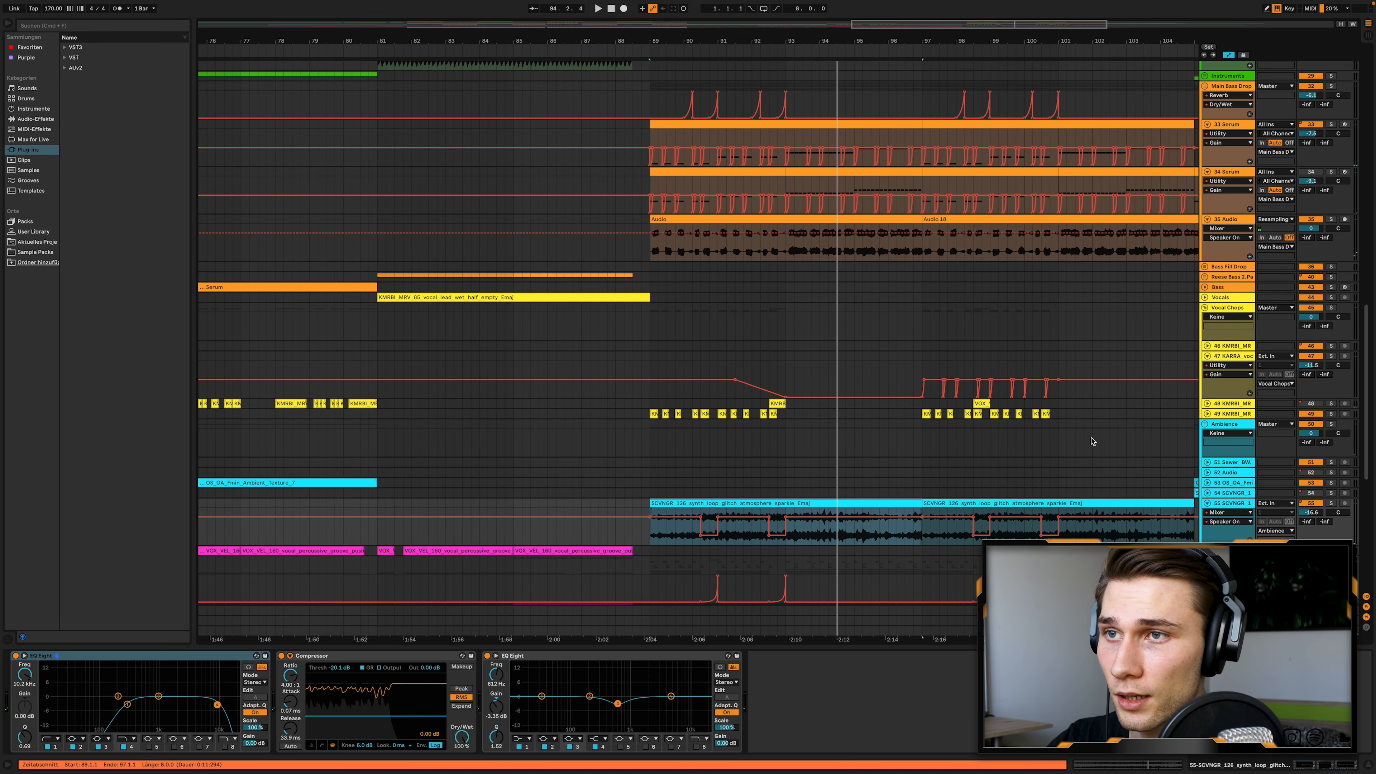
{"action": "scroll", "coordinate": [648, 427], "scroll_direction": "up", "scroll_amount": 4}
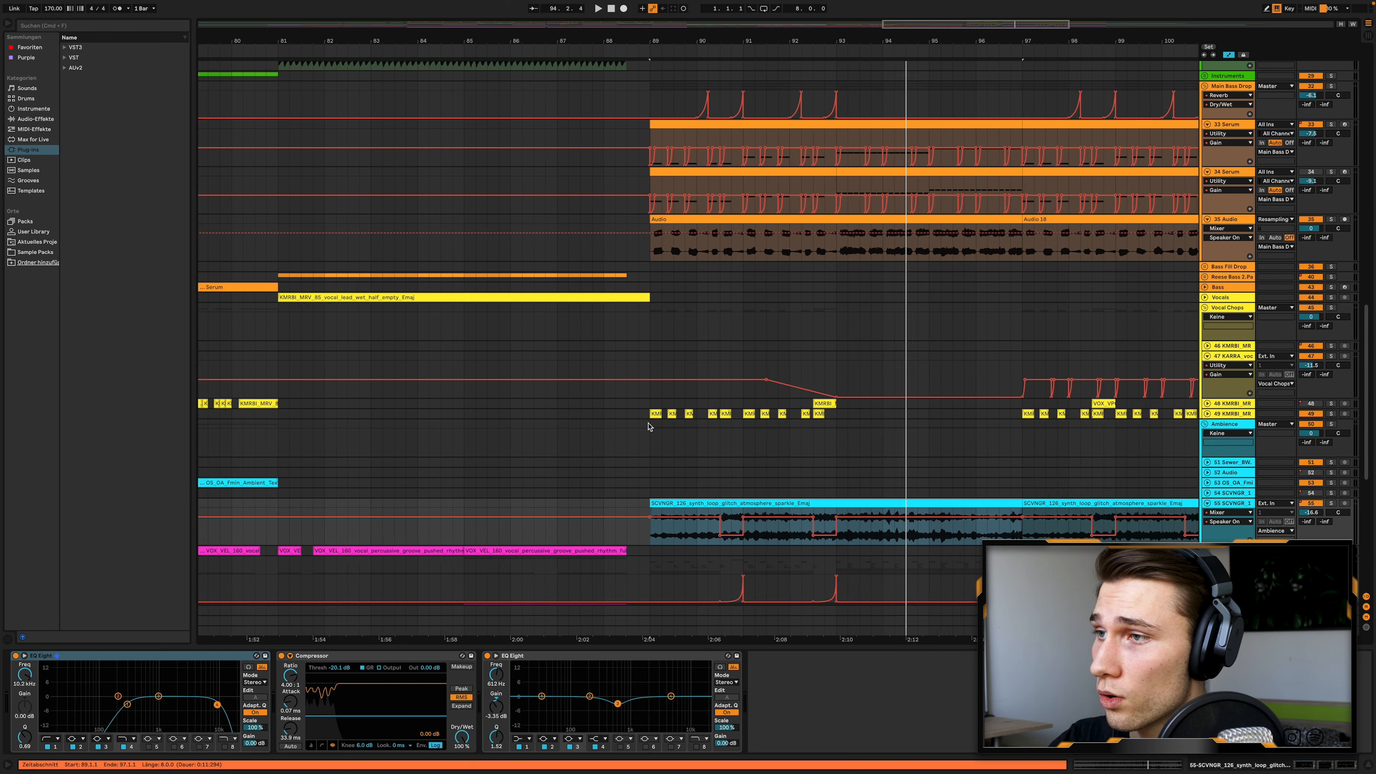
{"action": "left_click", "coordinate": [1208, 413]}
{"action": "left_click", "coordinate": [658, 377]}
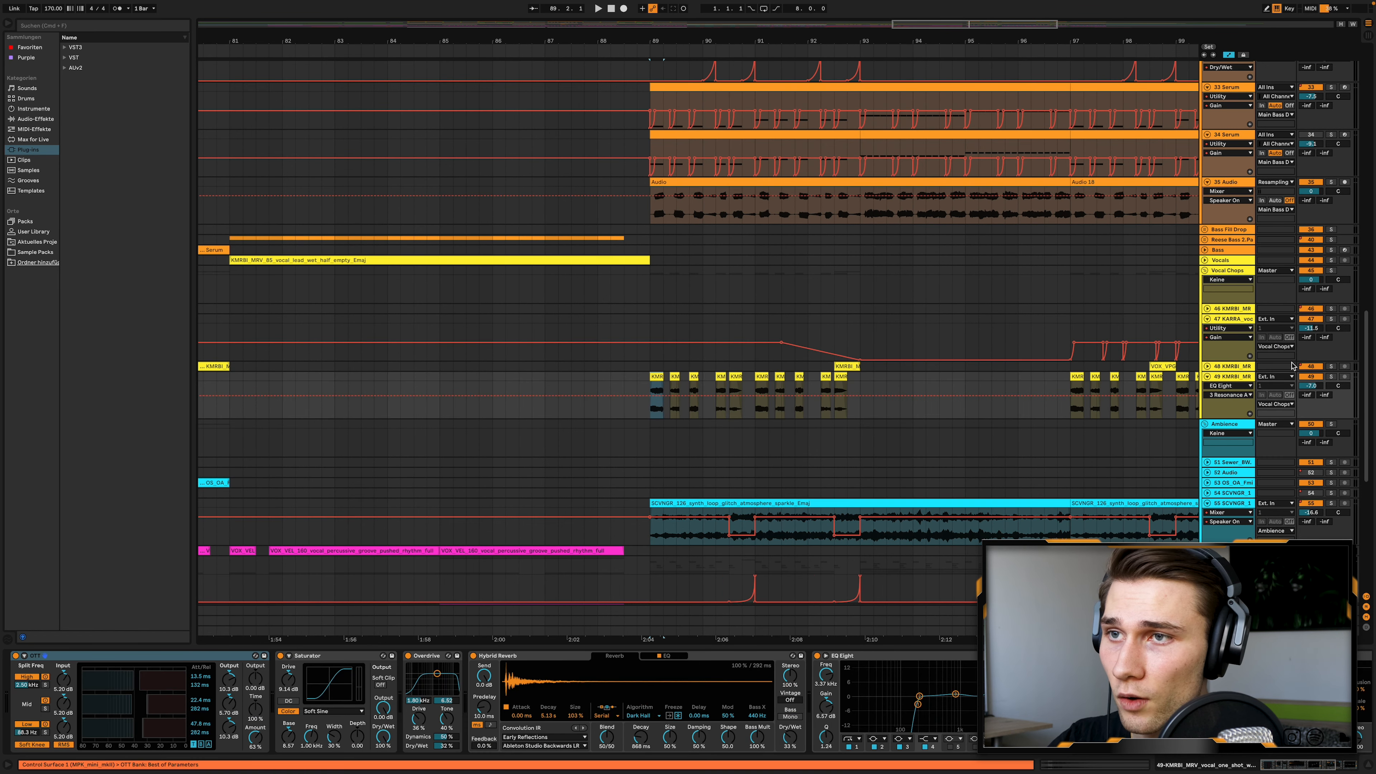
{"action": "left_click", "coordinate": [1331, 270]}
{"action": "key", "text": "space"}
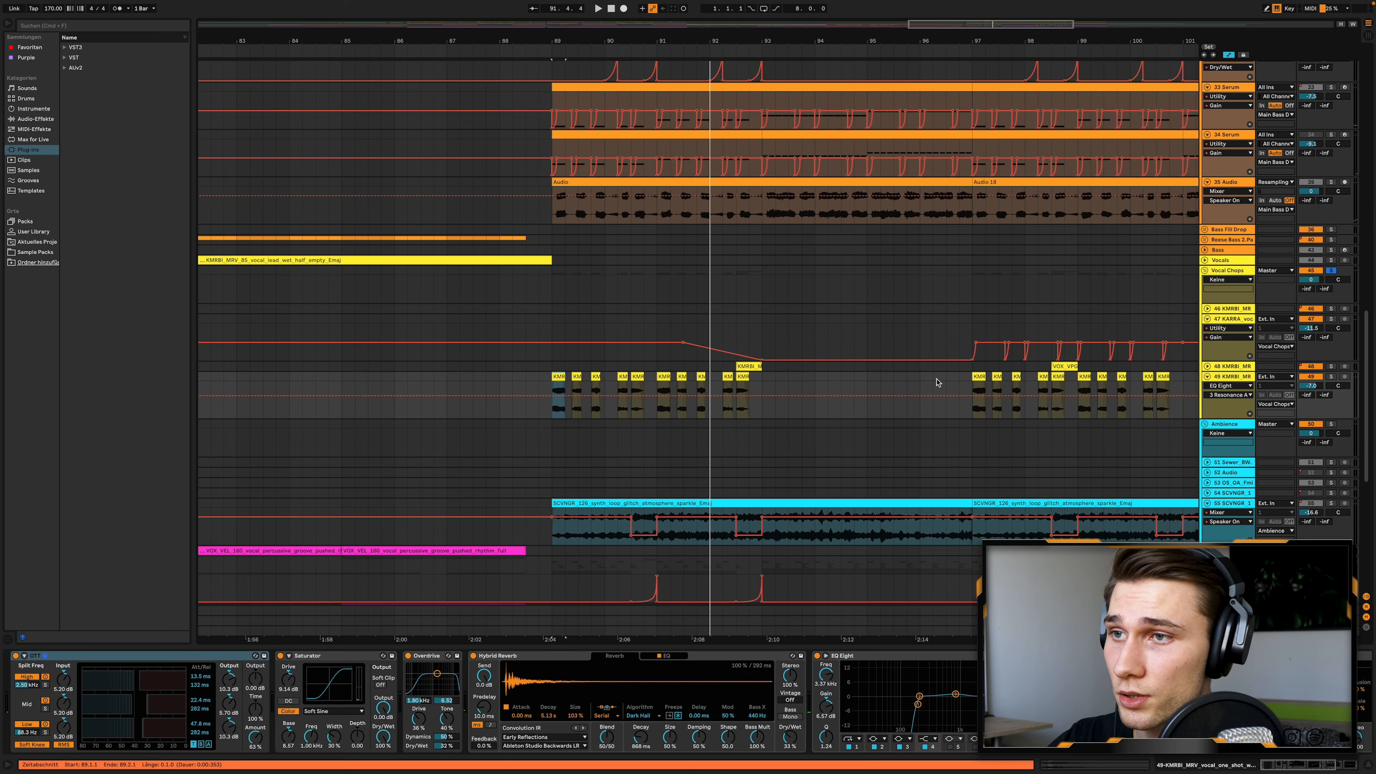
Examine the effect chain on vocal track 49 from OTT and Saturator through to Utility and Reverb.
{"action": "scroll", "coordinate": [938, 381], "scroll_direction": "up", "scroll_amount": 3}
{"action": "scroll", "coordinate": [937, 383], "scroll_direction": "down", "scroll_amount": 1}
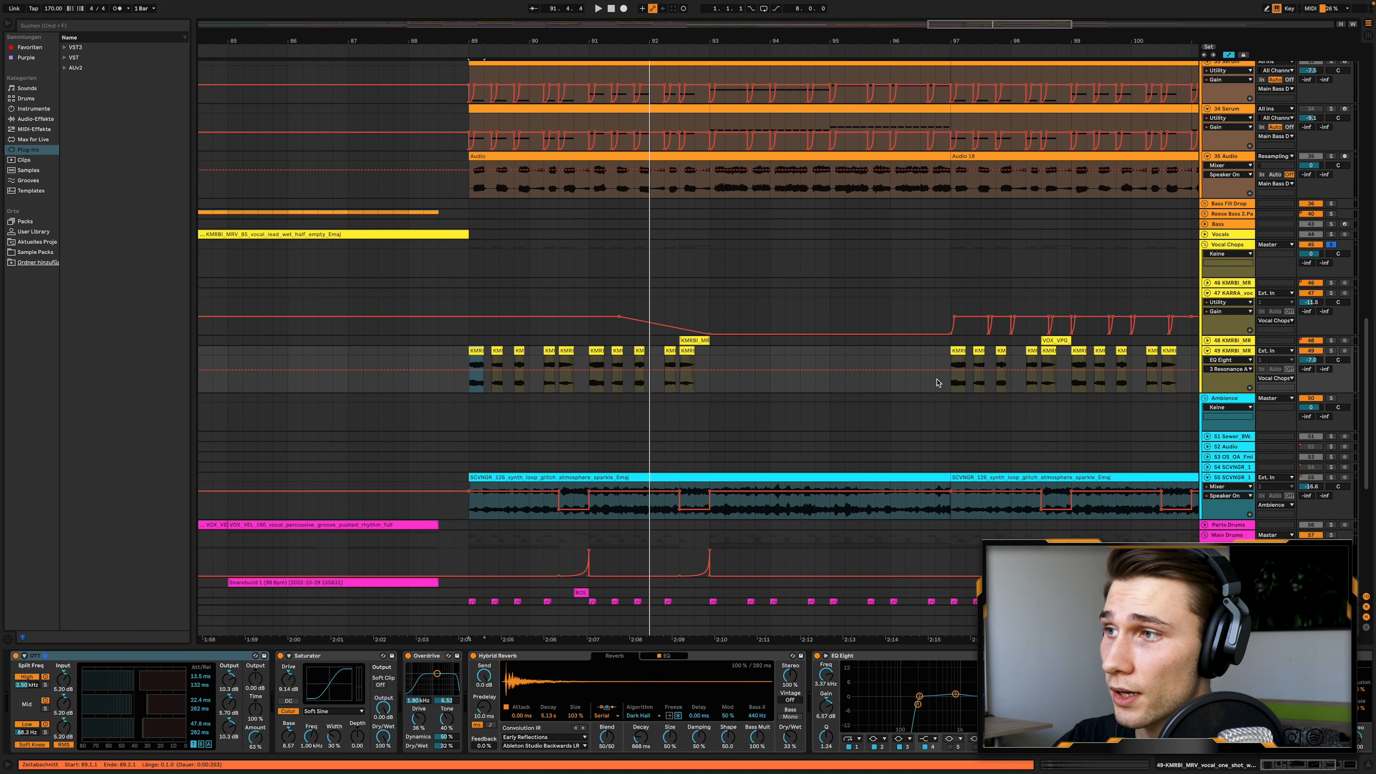
{"action": "scroll", "coordinate": [982, 684], "scroll_direction": "right", "scroll_amount": 7}
{"action": "scroll", "coordinate": [492, 701], "scroll_direction": "left", "scroll_amount": 7}
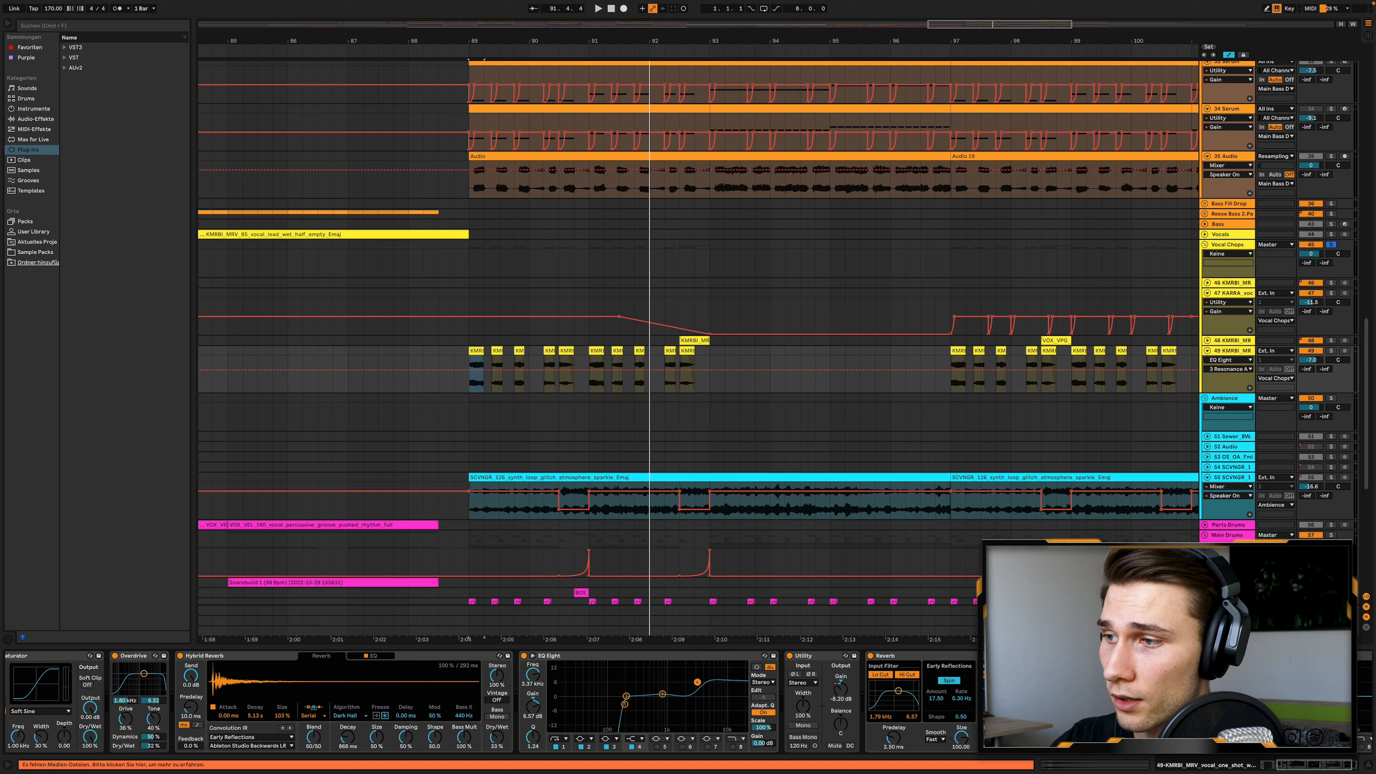
{"action": "scroll", "coordinate": [845, 543], "scroll_direction": "left", "scroll_amount": 2}
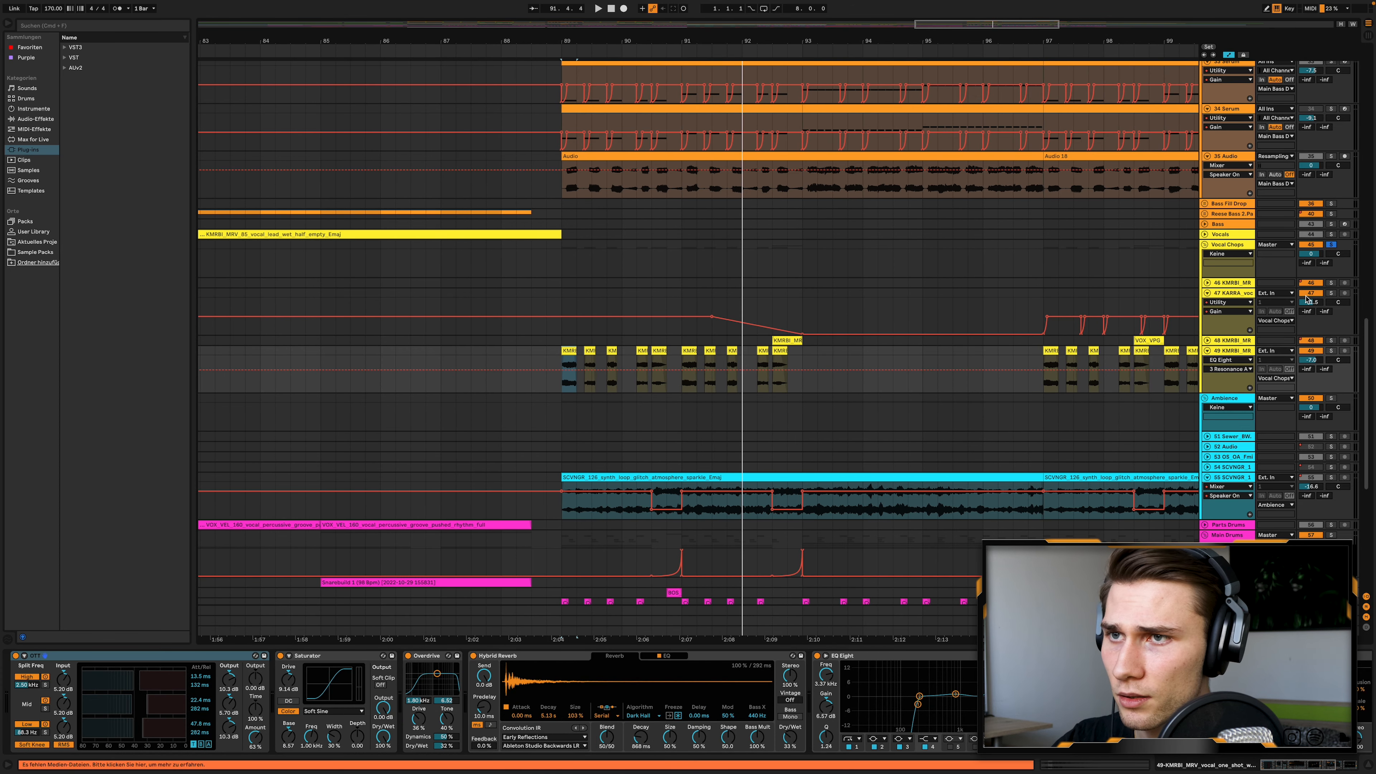
View the effect chain of vocal track 48, and reselect the first vocal one-shot of track 49 at bar 89.
{"action": "left_click", "coordinate": [1230, 341]}
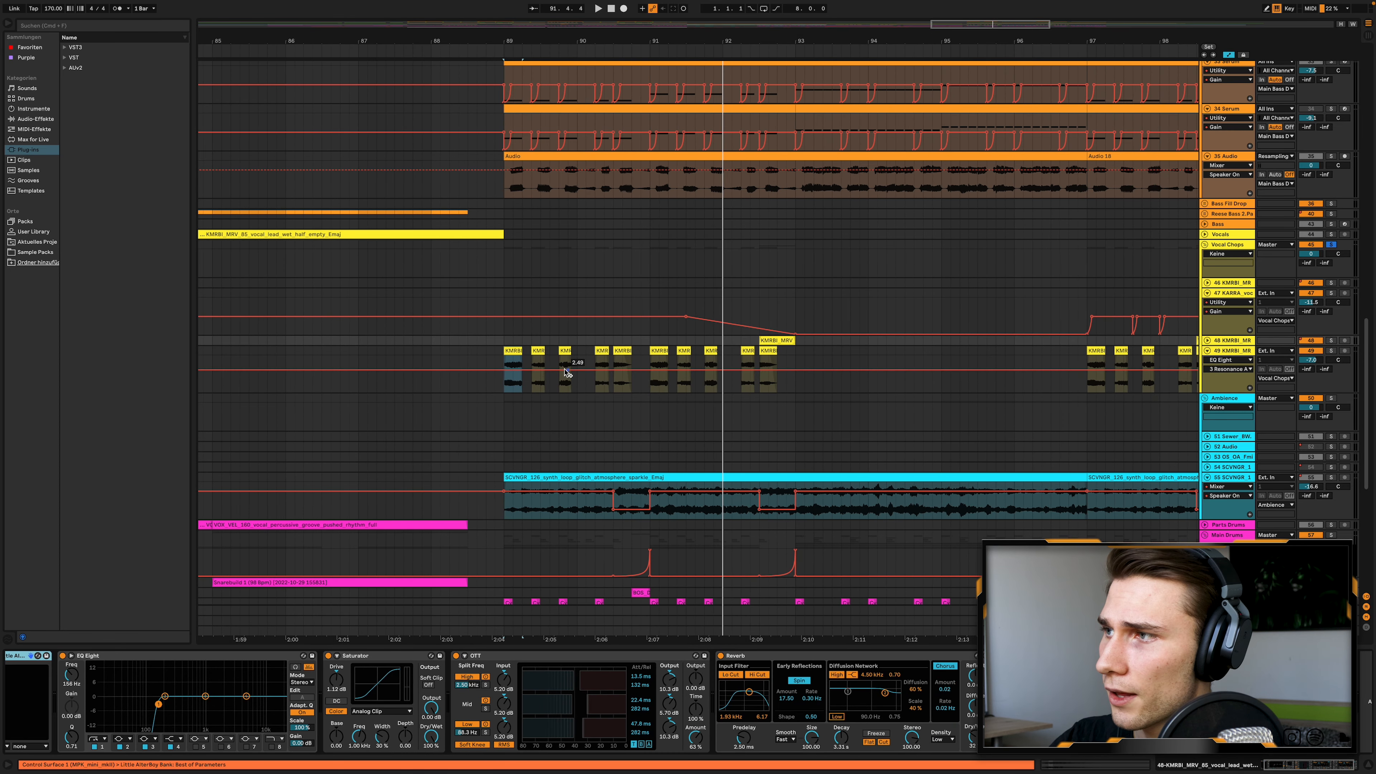
{"action": "scroll", "coordinate": [520, 355], "scroll_direction": "left", "scroll_amount": 1}
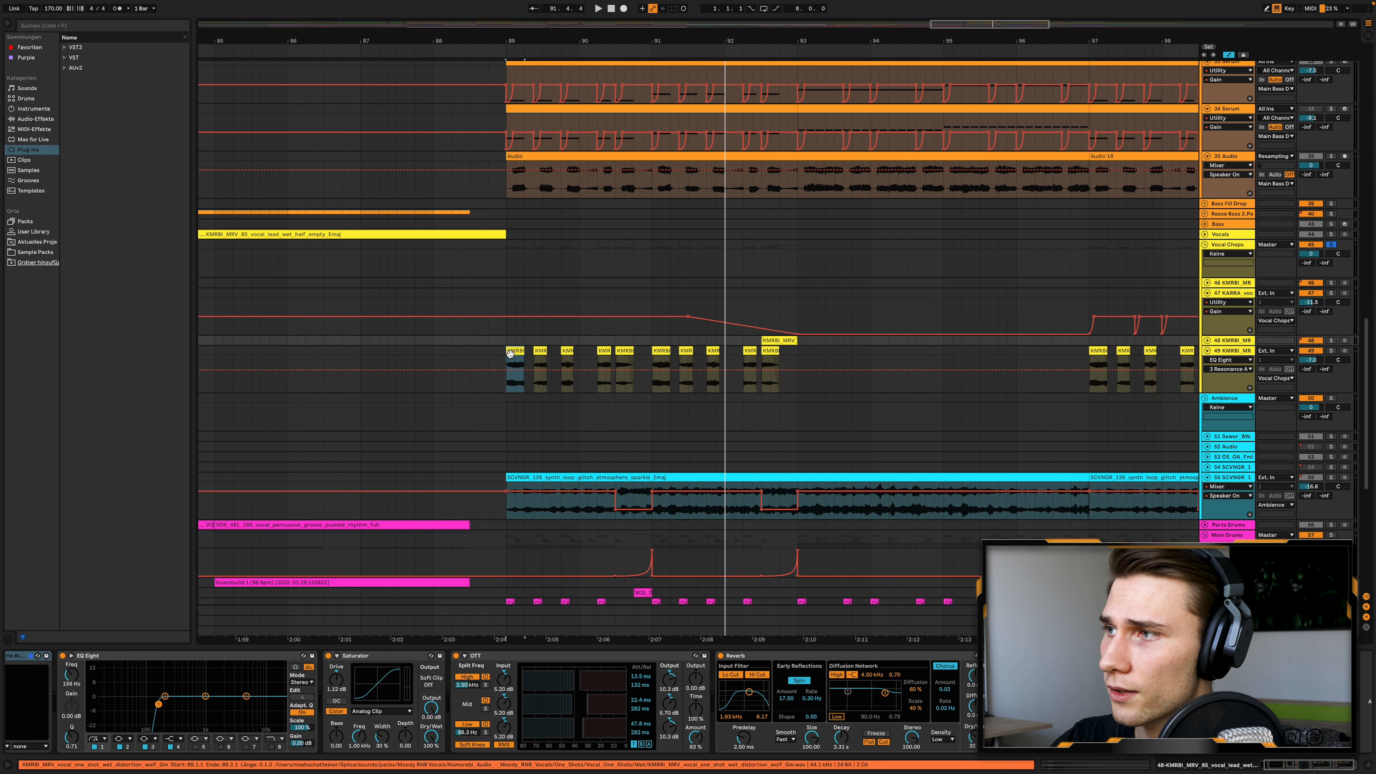
{"action": "scroll", "coordinate": [514, 353], "scroll_direction": "up", "scroll_amount": 1}
{"action": "left_click", "coordinate": [514, 352]}
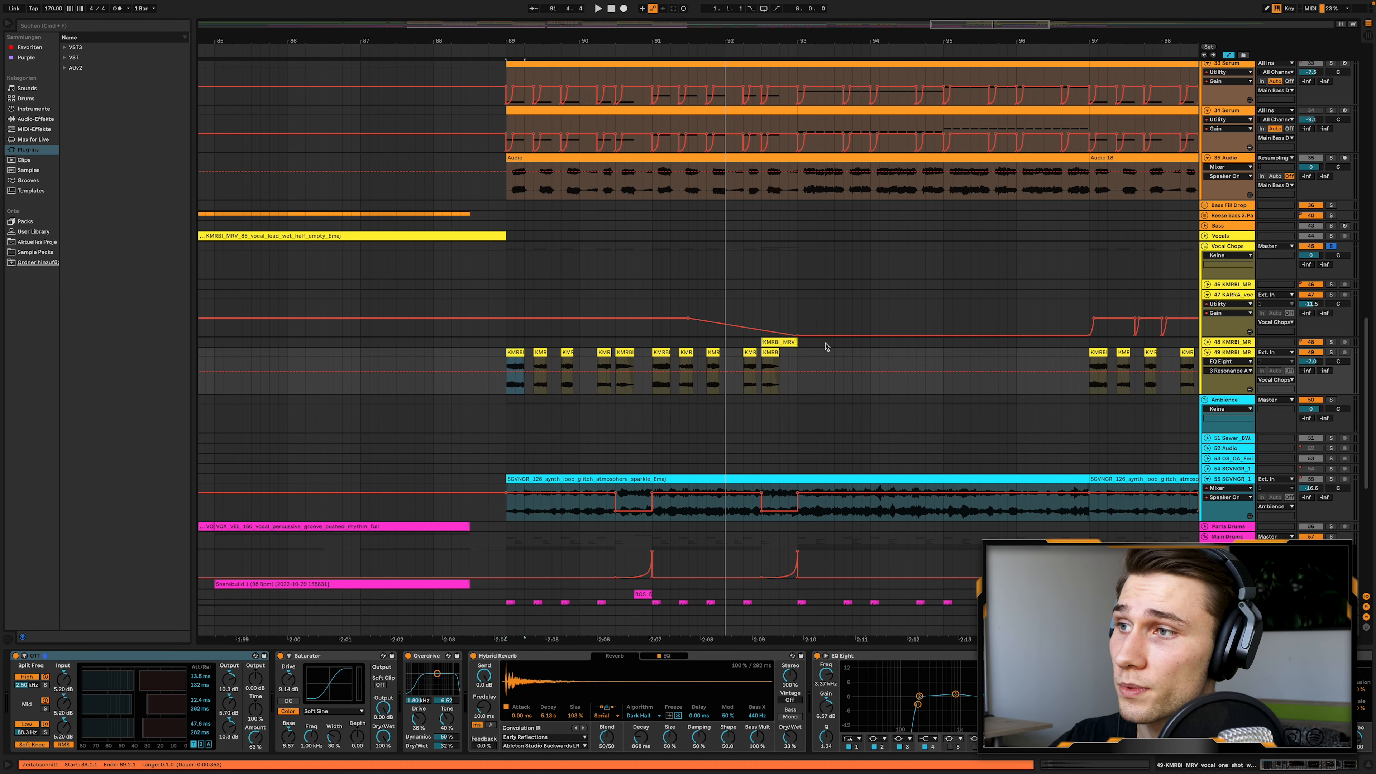
{"action": "scroll", "coordinate": [825, 346], "scroll_direction": "up", "scroll_amount": 1}
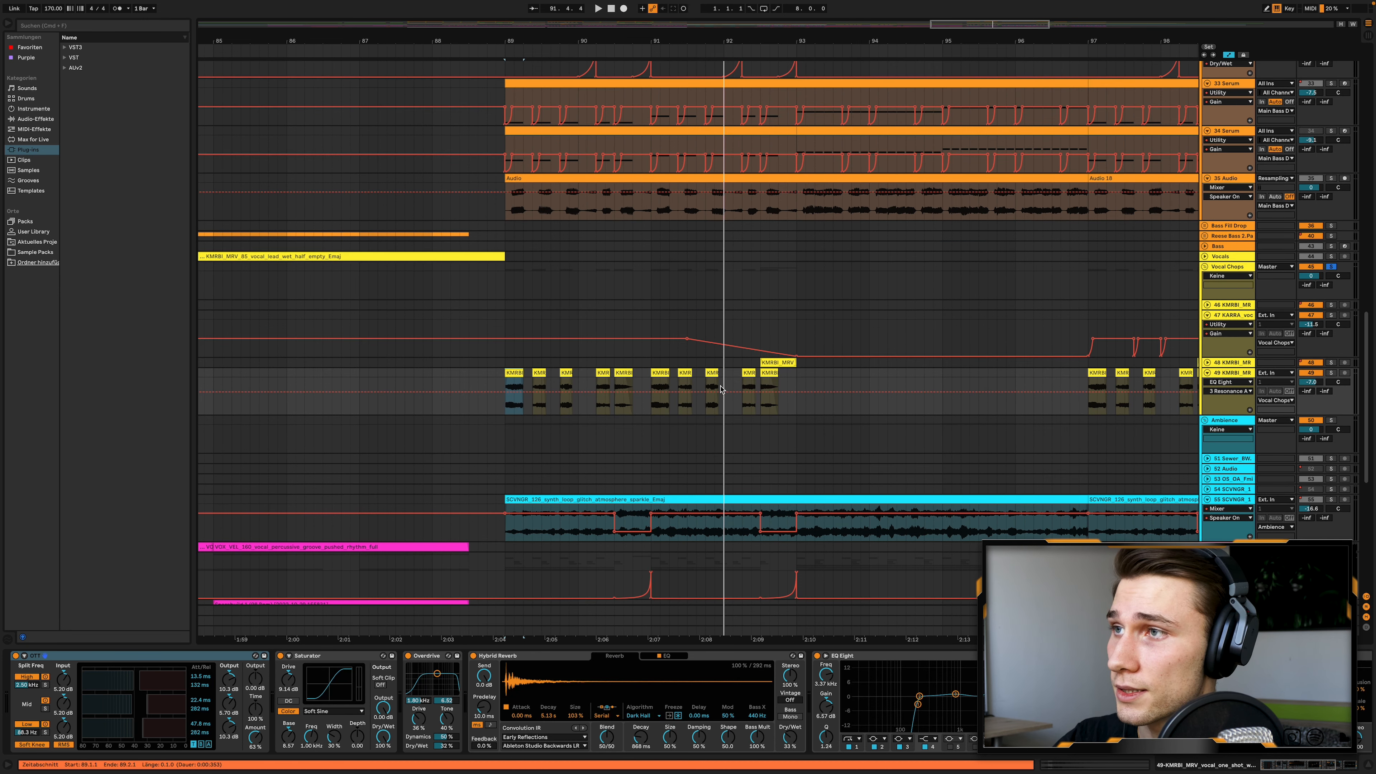
Solo the Main Bass Drop group and view its effect chain and Reverb Dry/Wet automation.
{"action": "scroll", "coordinate": [722, 390], "scroll_direction": "up", "scroll_amount": 8}
{"action": "scroll", "coordinate": [722, 389], "scroll_direction": "down", "scroll_amount": 3}
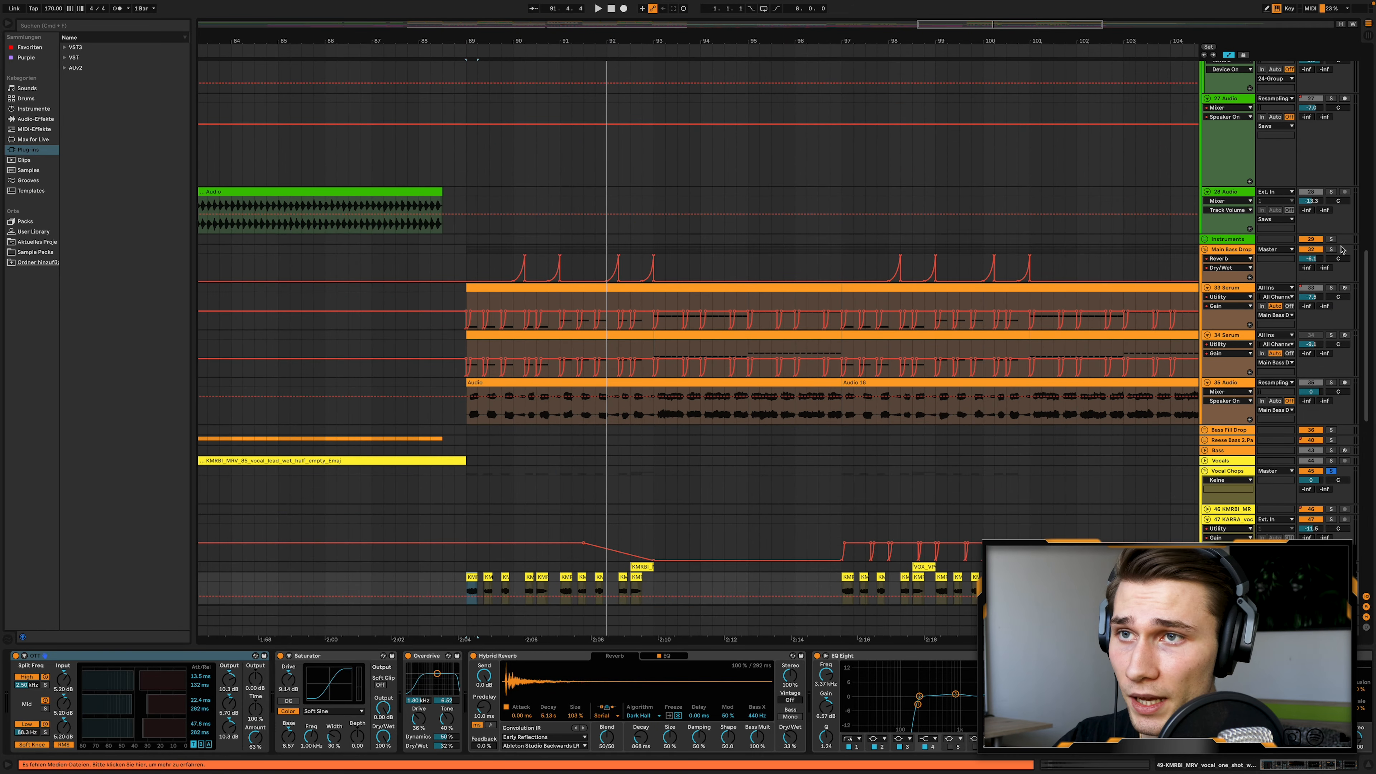
{"action": "left_click", "coordinate": [1325, 250]}
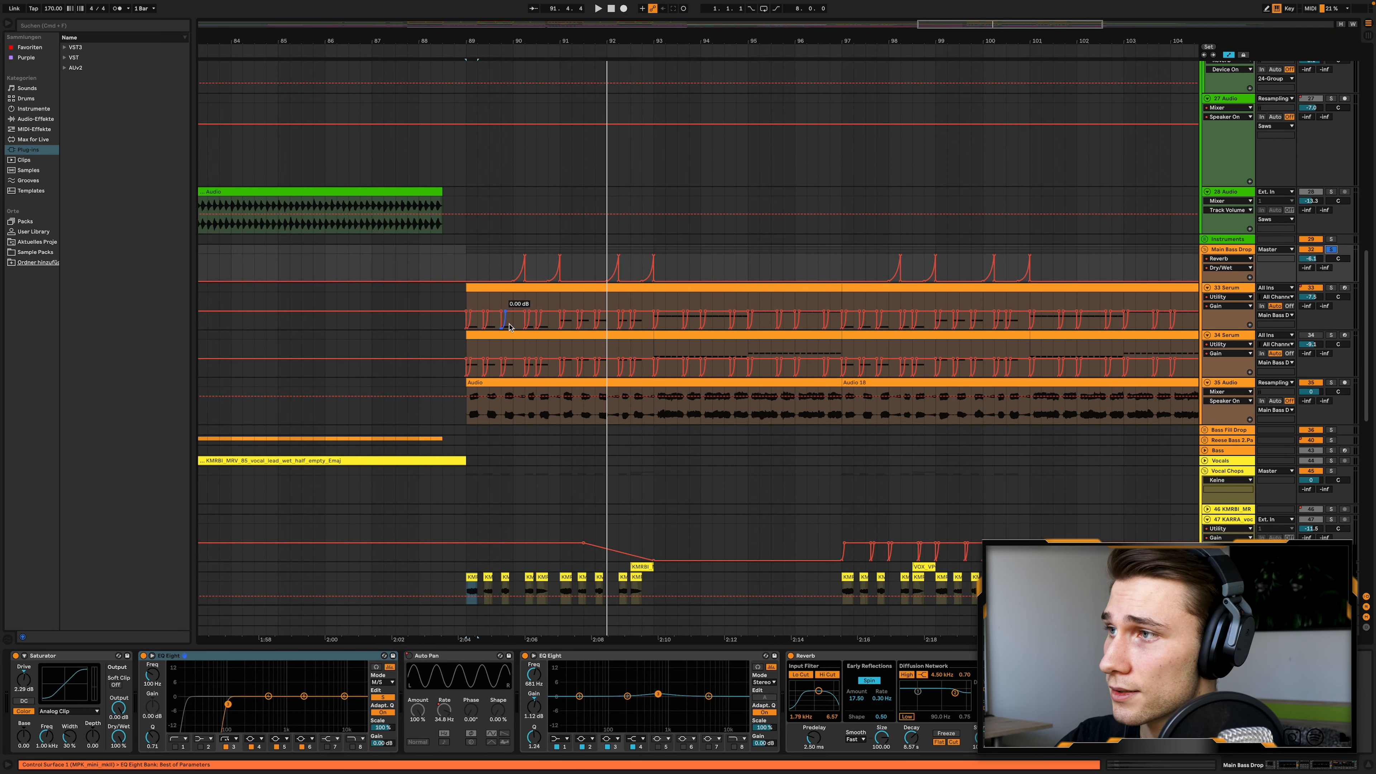
{"action": "scroll", "coordinate": [727, 356], "scroll_direction": "up", "scroll_amount": 5}
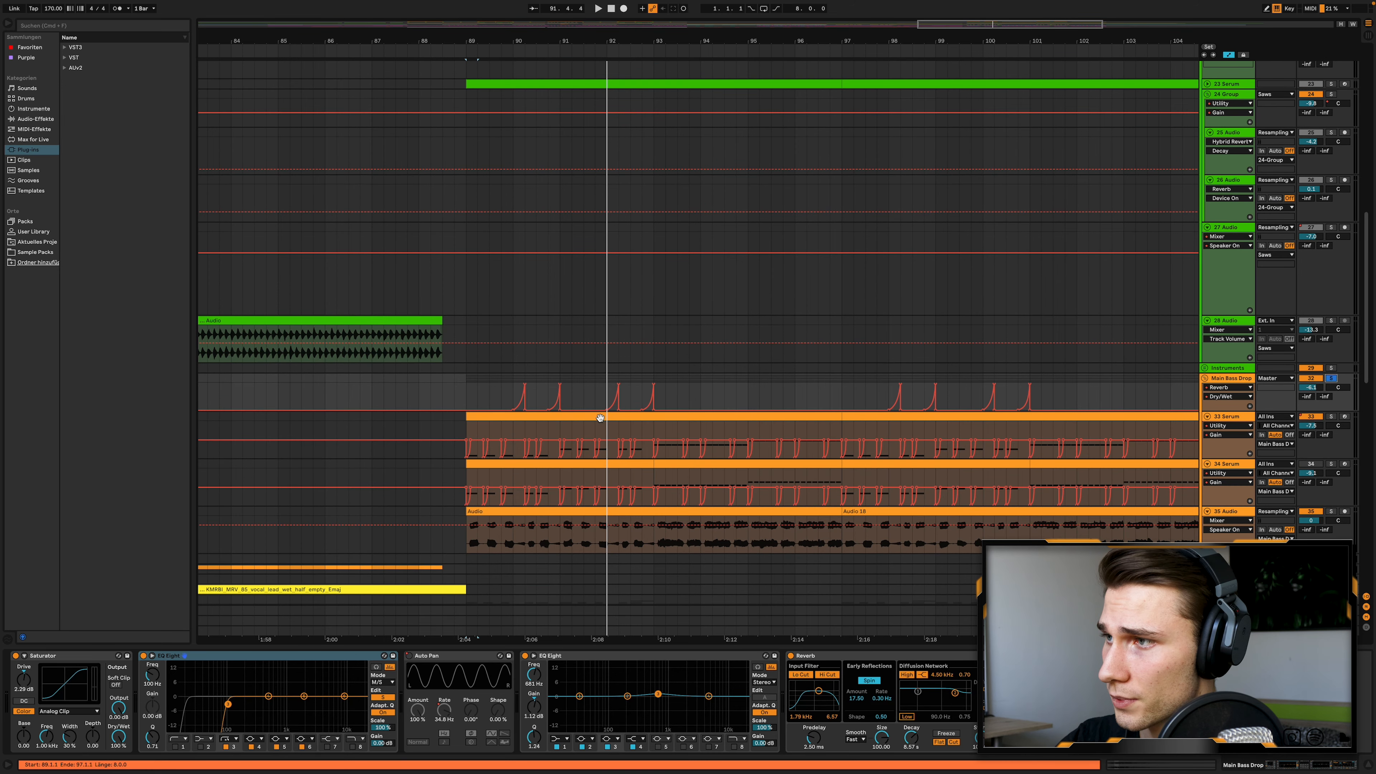
{"action": "scroll", "coordinate": [605, 417], "scroll_direction": "up", "scroll_amount": 1}
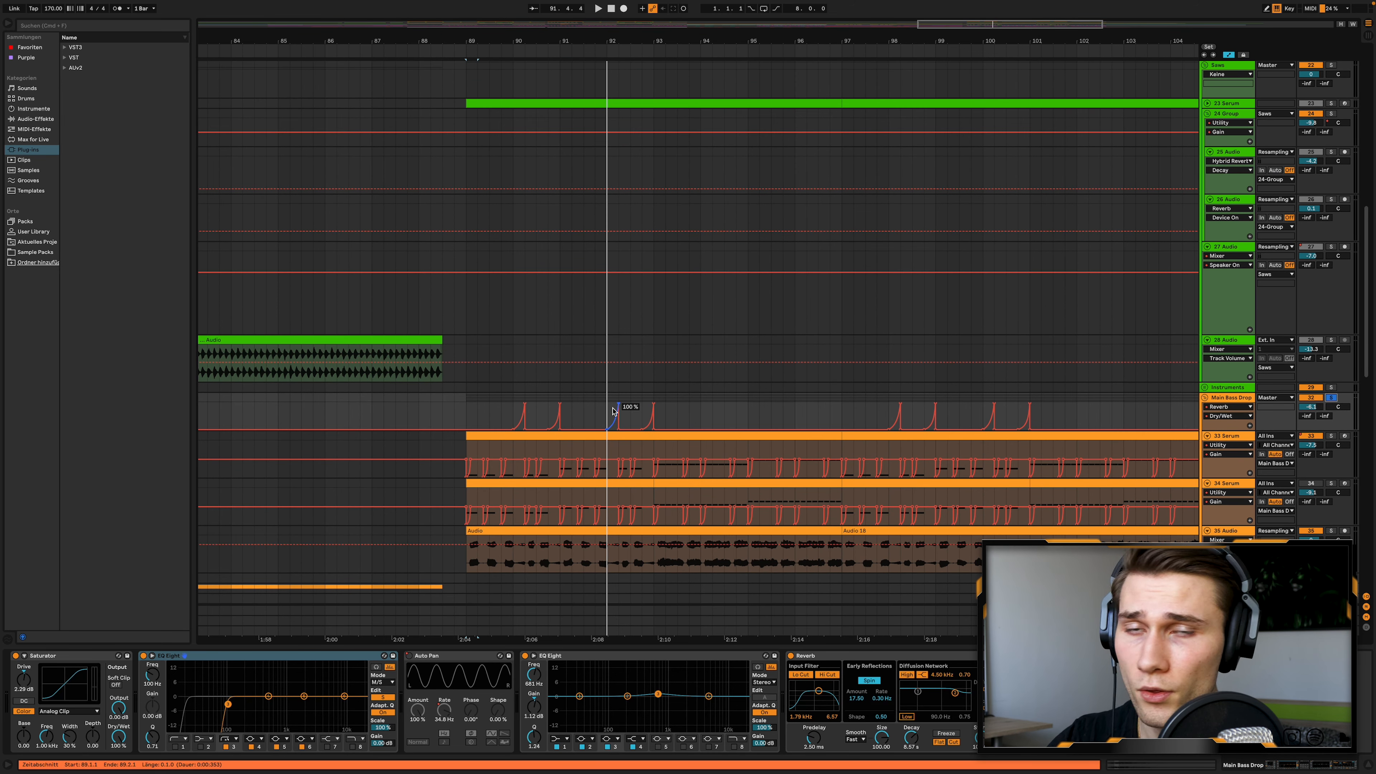
Unfold the Serum track in the Saws group, select its clip at bar 89, solo the track and play it.
{"action": "scroll", "coordinate": [614, 409], "scroll_direction": "up", "scroll_amount": 10}
{"action": "left_click", "coordinate": [1207, 400]}
{"action": "scroll", "coordinate": [1025, 430], "scroll_direction": "down", "scroll_amount": 5}
{"action": "scroll", "coordinate": [1025, 430], "scroll_direction": "right", "scroll_amount": 1}
{"action": "scroll", "coordinate": [928, 441], "scroll_direction": "up", "scroll_amount": 2}
{"action": "scroll", "coordinate": [955, 434], "scroll_direction": "right", "scroll_amount": 1}
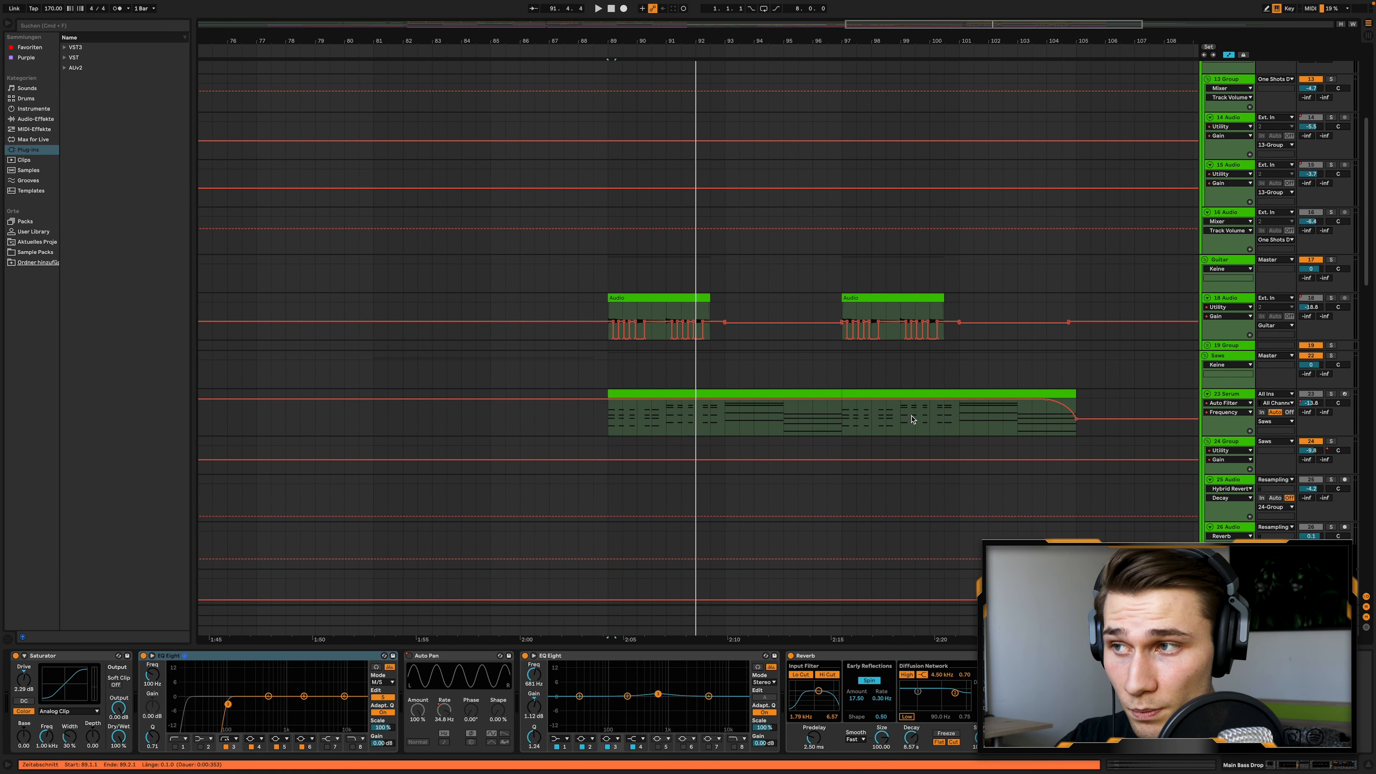
{"action": "left_click", "coordinate": [818, 393]}
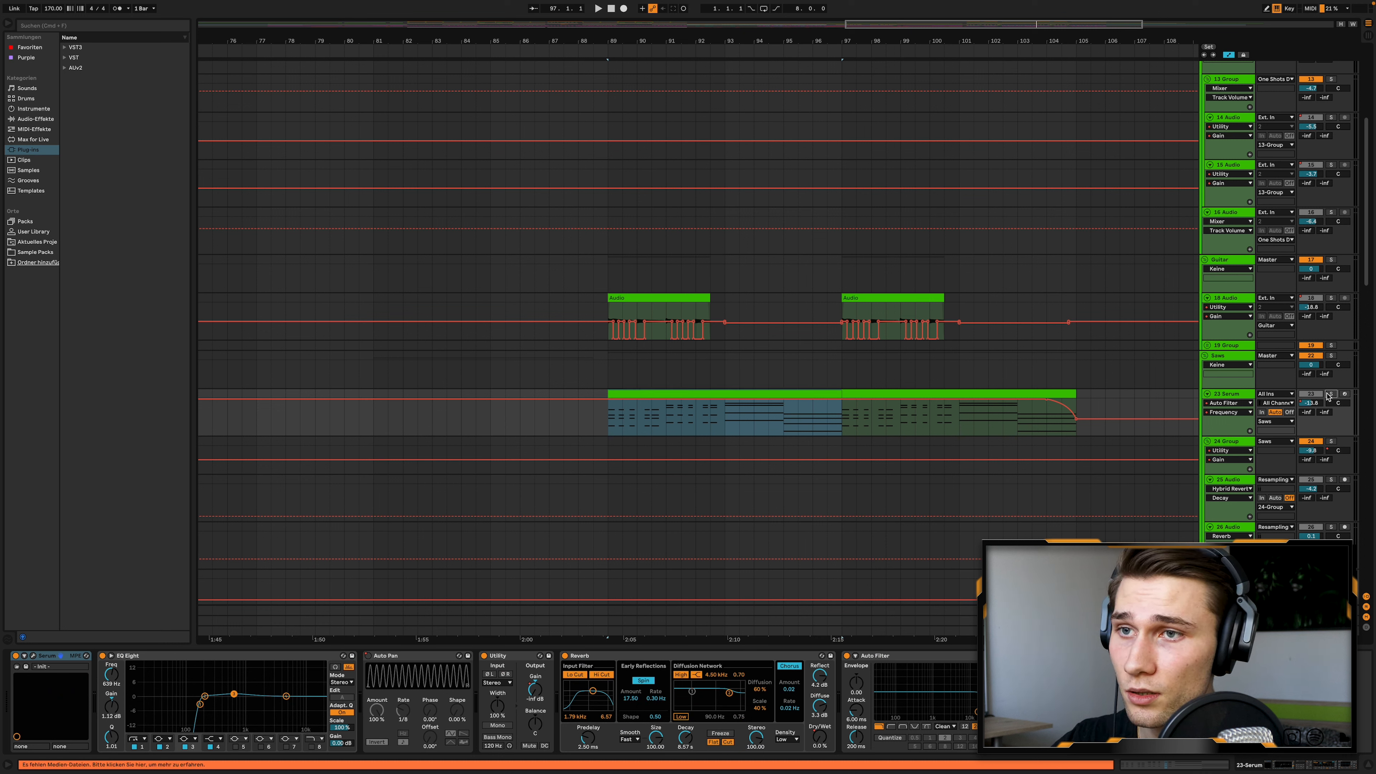
{"action": "key", "text": "space"}
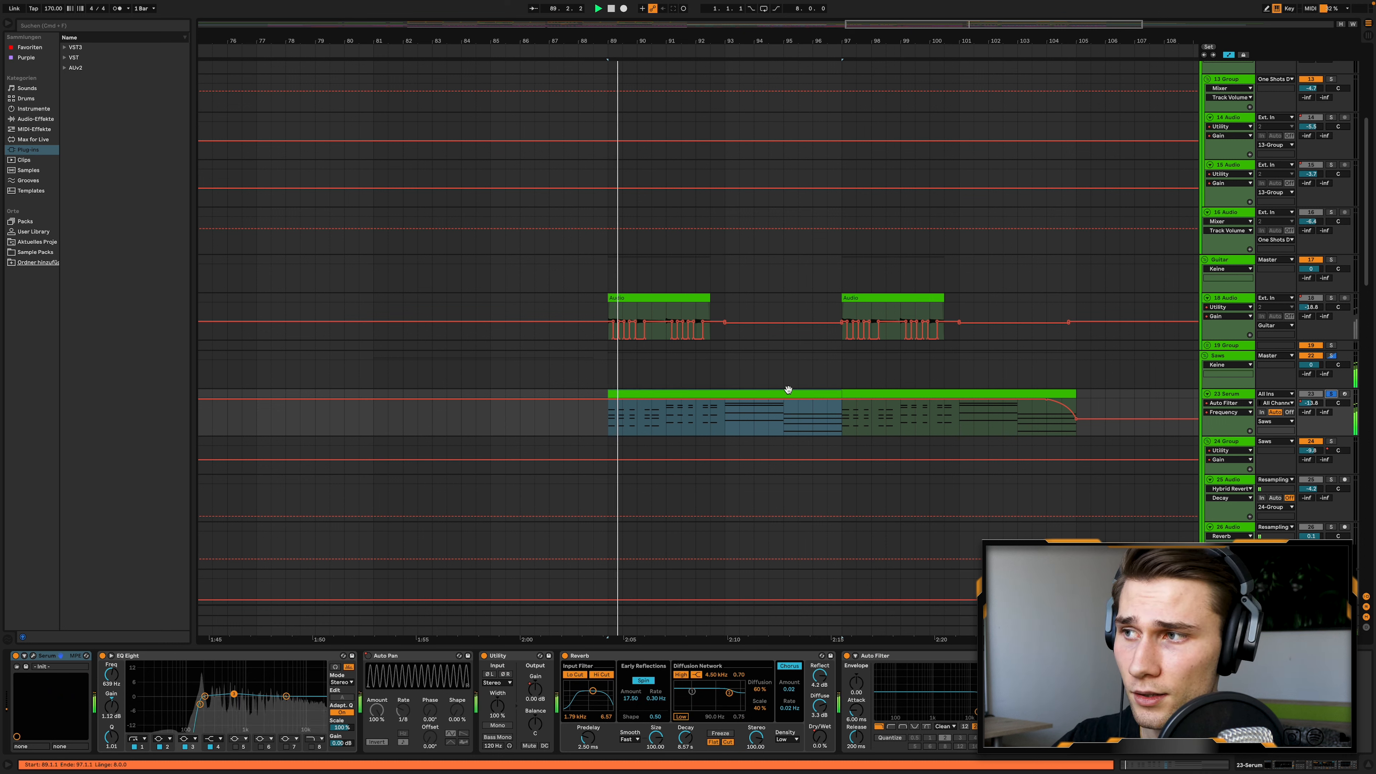
Play the soloed Serum saw track from bar 93.
{"action": "key", "text": "space"}
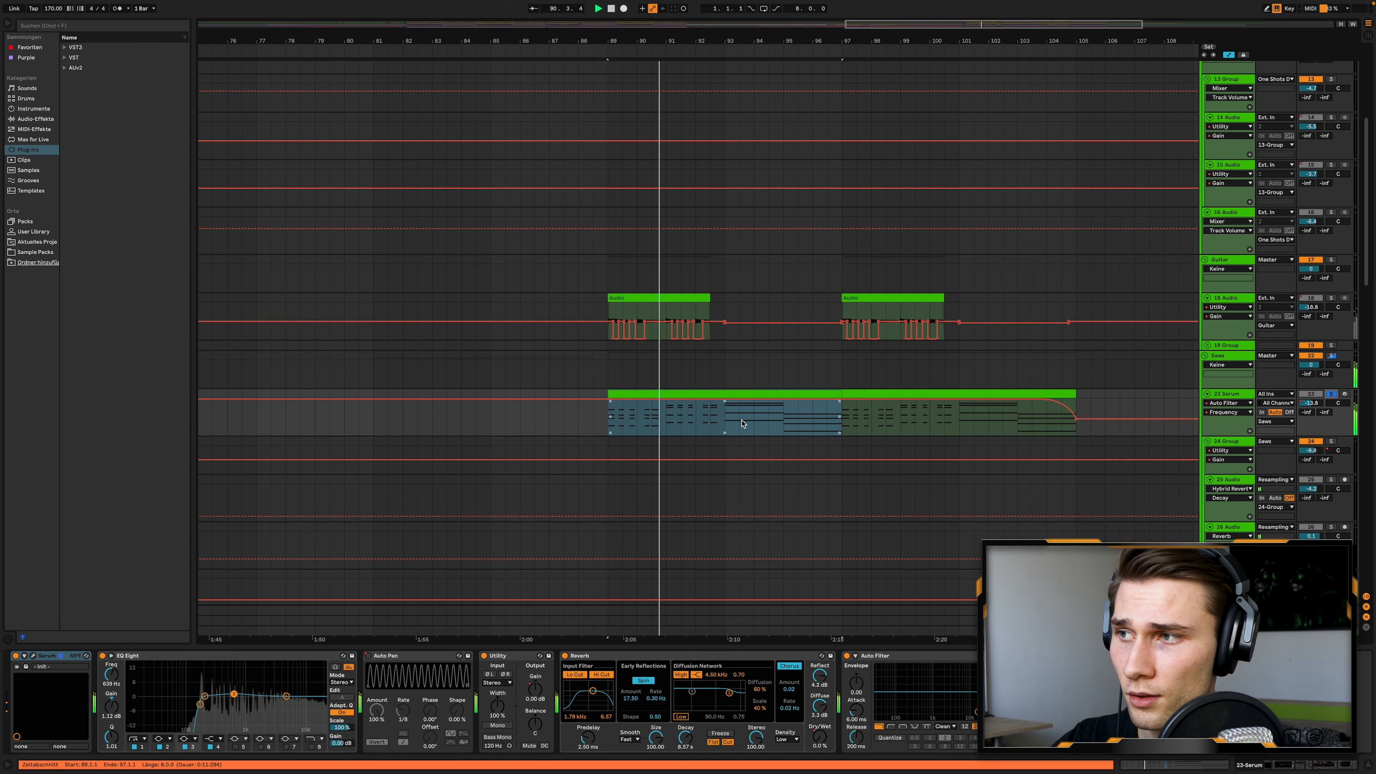
{"action": "left_click", "coordinate": [725, 419]}
{"action": "key", "text": "space"}
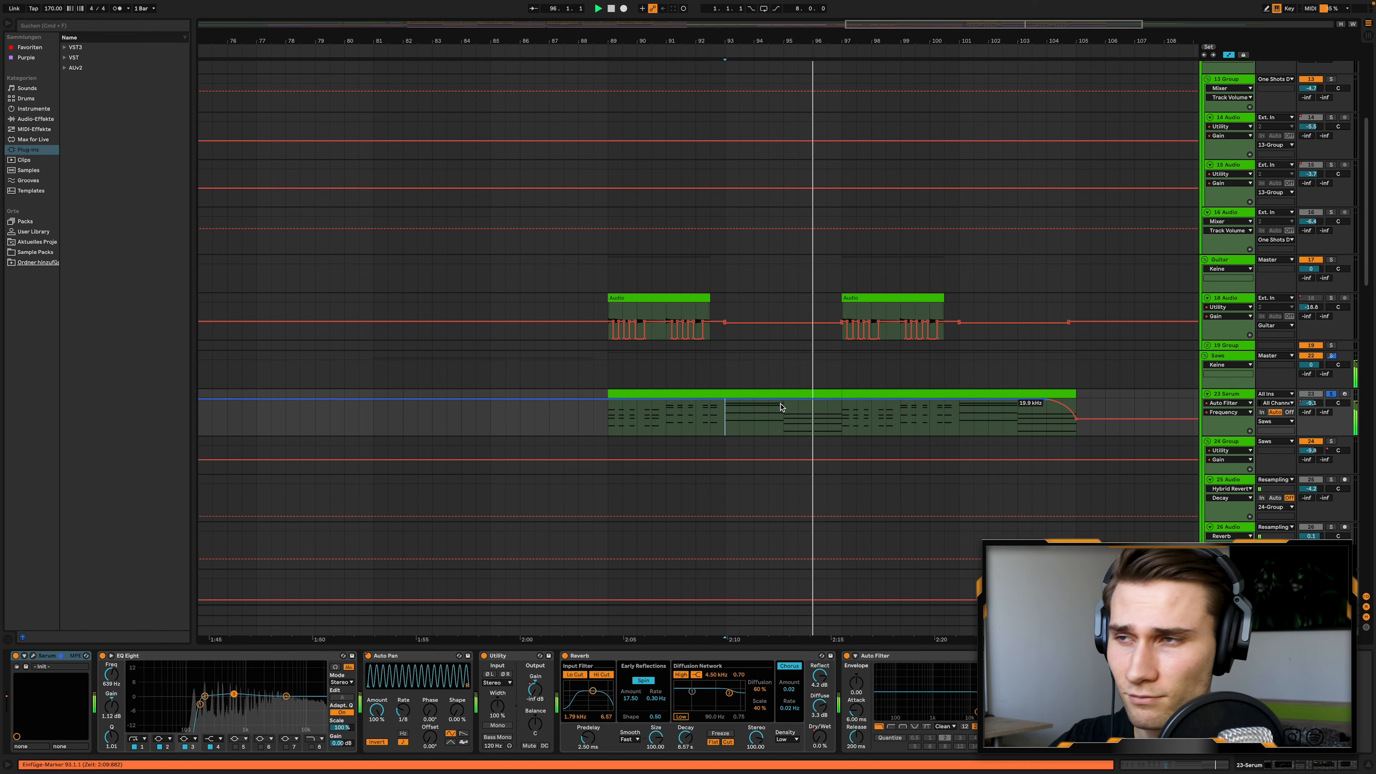
Select the Guitar group's audio clip at bar 89, solo its track and play it, and return to the Arps group.
{"action": "scroll", "coordinate": [704, 390], "scroll_direction": "up", "scroll_amount": 4}
{"action": "scroll", "coordinate": [704, 391], "scroll_direction": "right", "scroll_amount": 3}
{"action": "left_click", "coordinate": [603, 396]}
{"action": "key", "text": "space"}
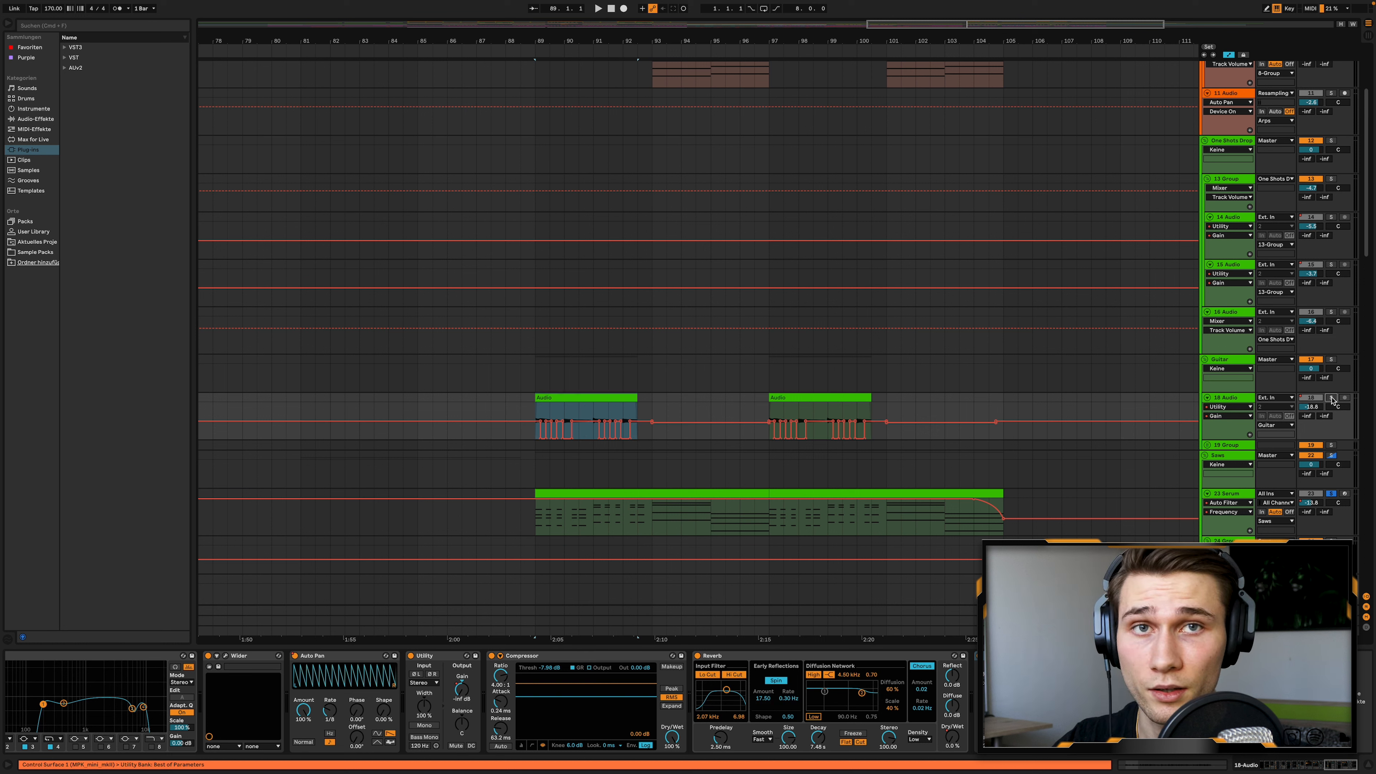
{"action": "key", "text": "space"}
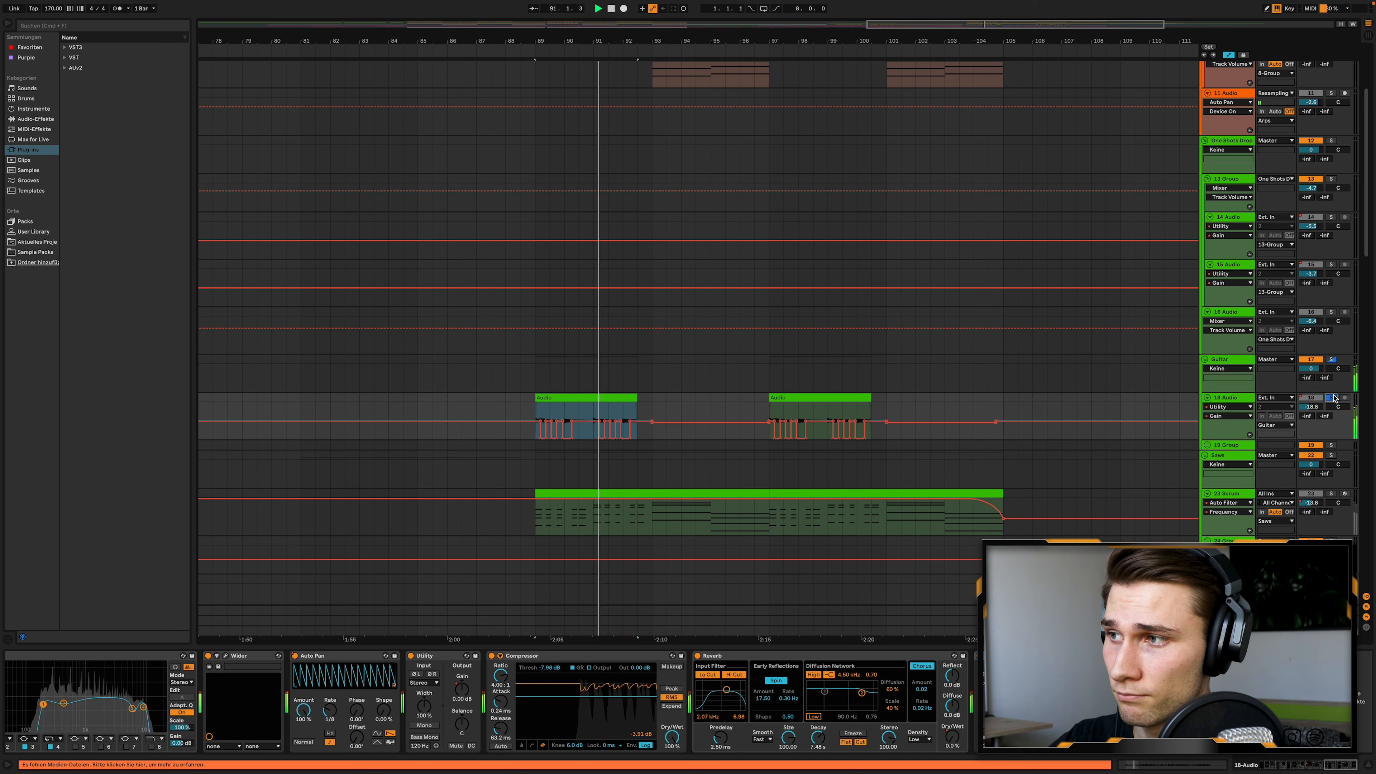
{"action": "scroll", "coordinate": [1184, 134], "scroll_direction": "up", "scroll_amount": 5}
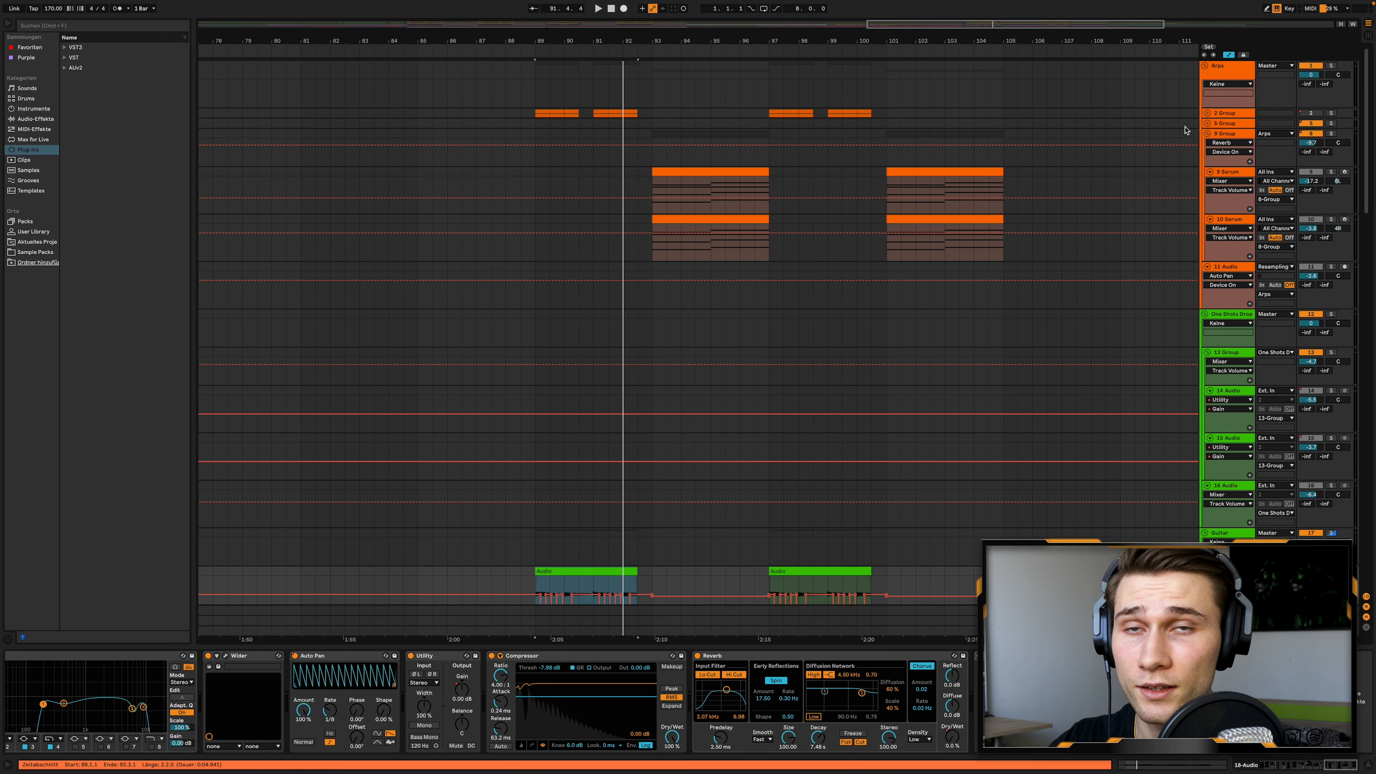